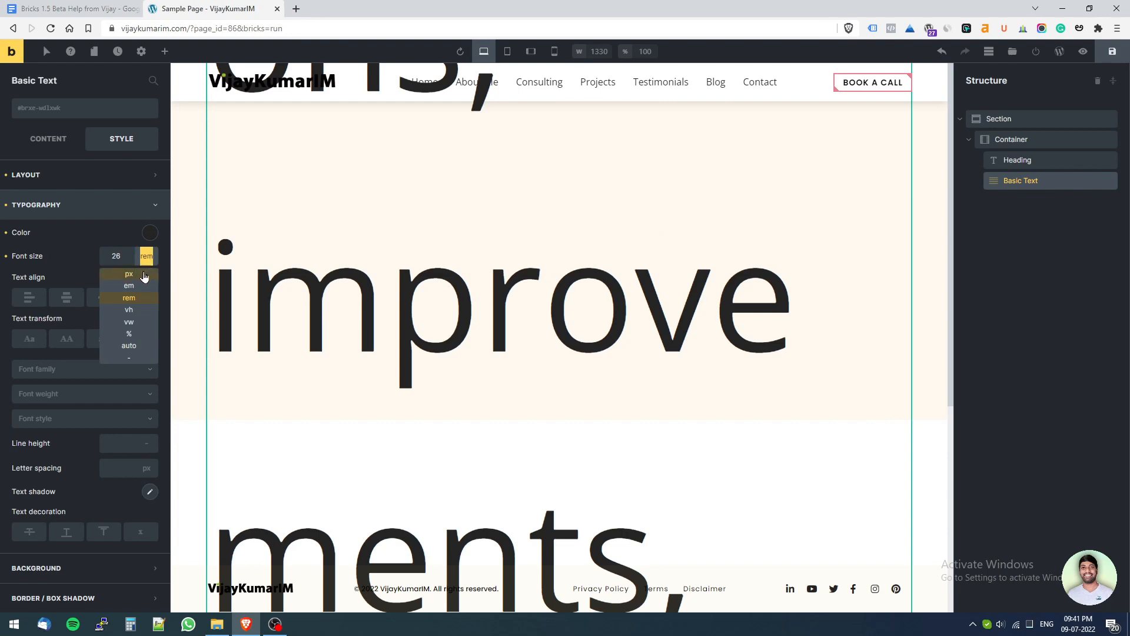
Set the unit of the Basic Text element's font size of 26 to px.
{"action": "left_click", "coordinate": [136, 285]}
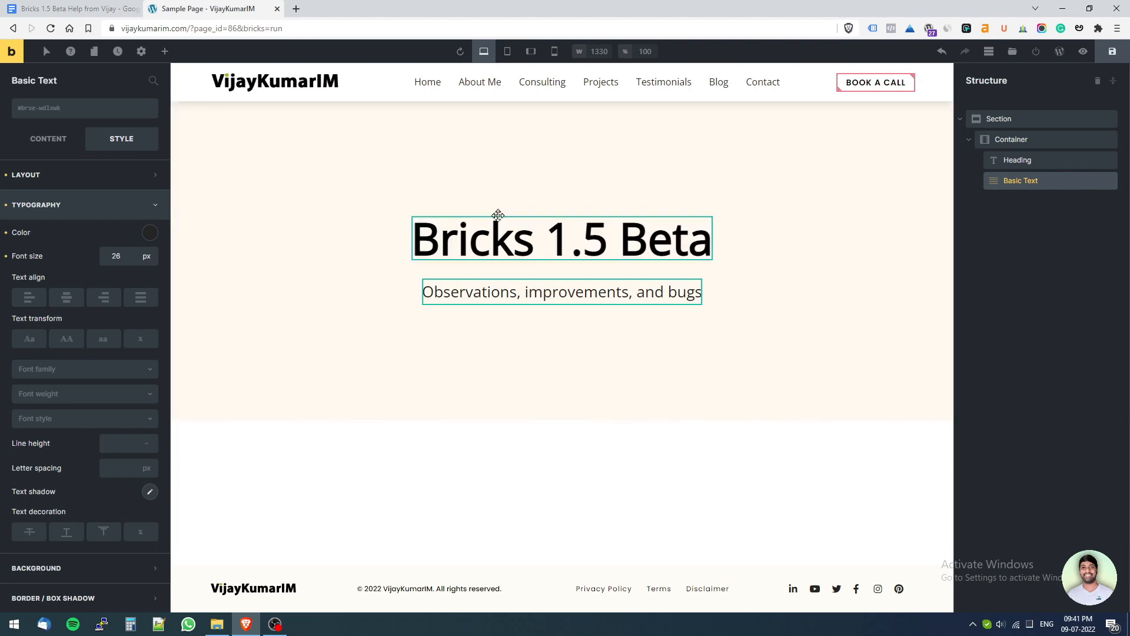
Switch to the Bricks 1.5 Beta notes in Google Docs, check the Indicators list, and return to the page builder.
{"action": "left_click", "coordinate": [83, 8]}
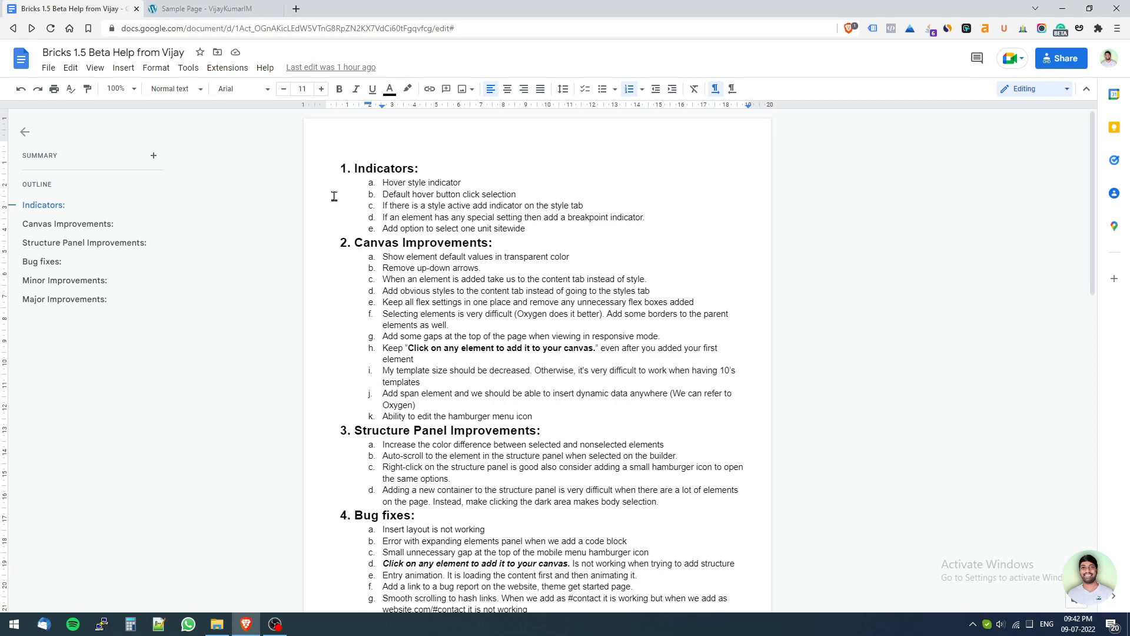
{"action": "key", "text": "ctrl+Tab"}
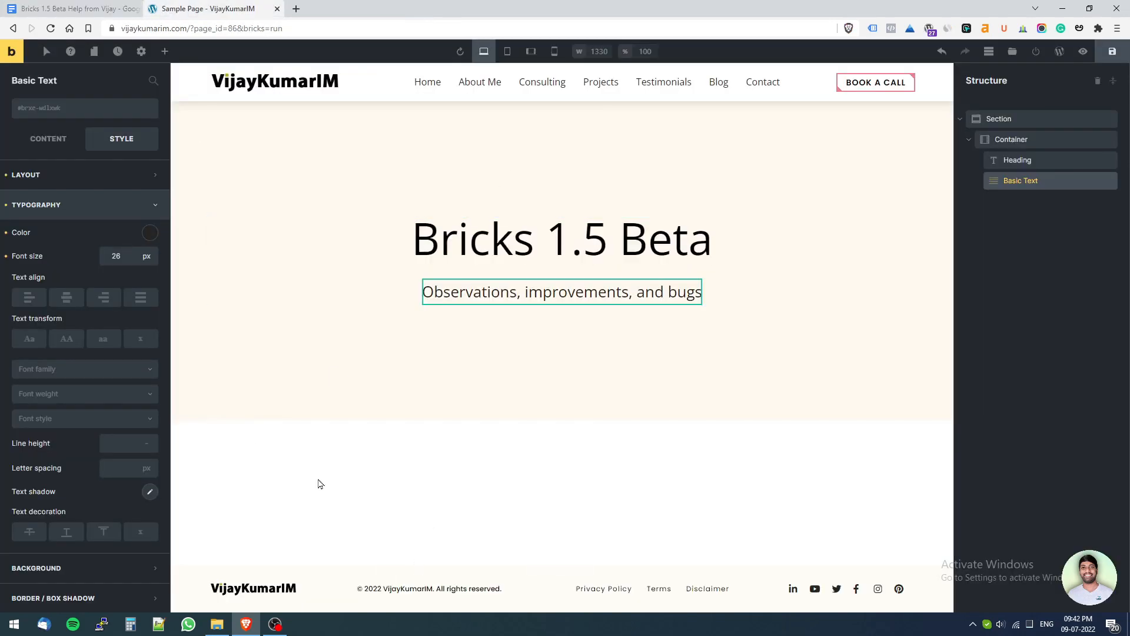
{"action": "key", "text": "ctrl+Tab"}
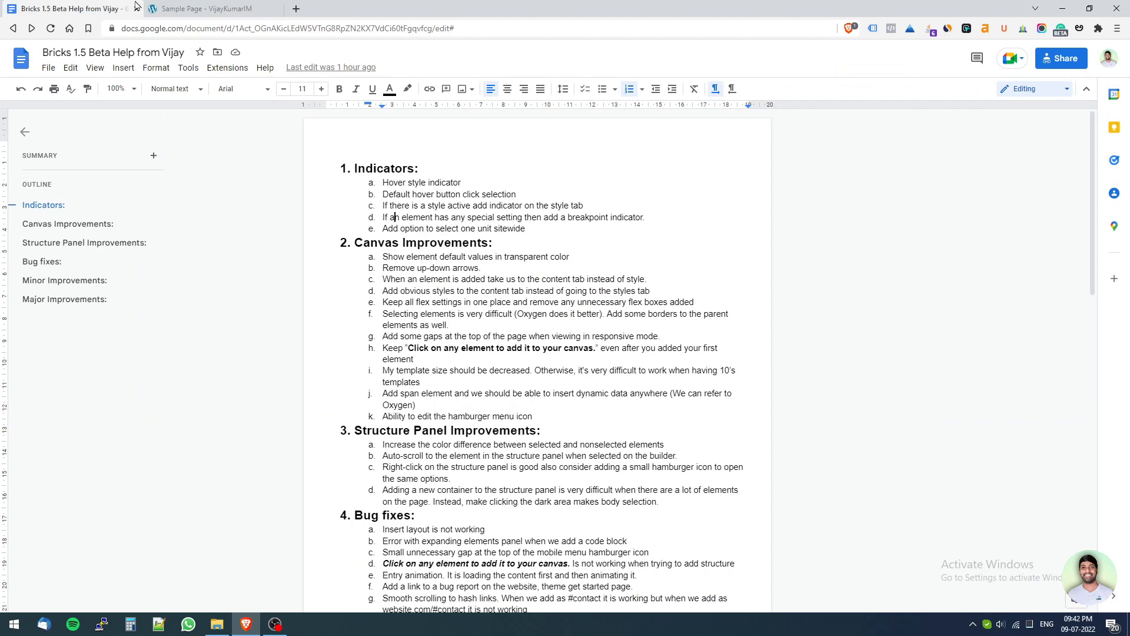
{"action": "left_click", "coordinate": [207, 8]}
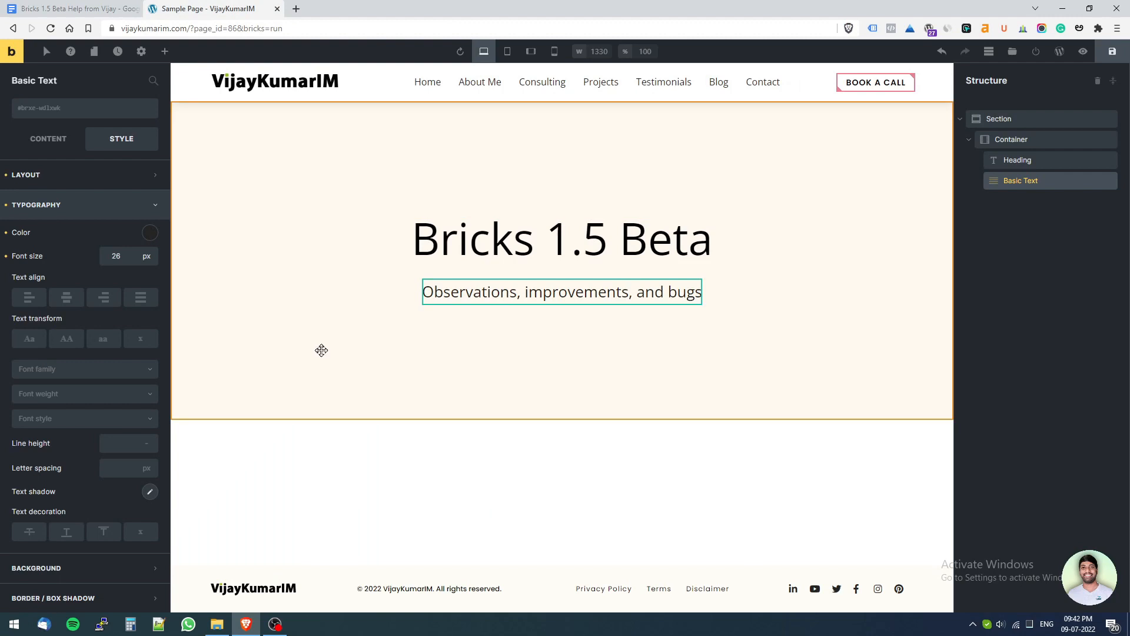
Inspect the default Section element spacing in the theme styles, and return to the hero section's own settings.
{"action": "left_click", "coordinate": [258, 139]}
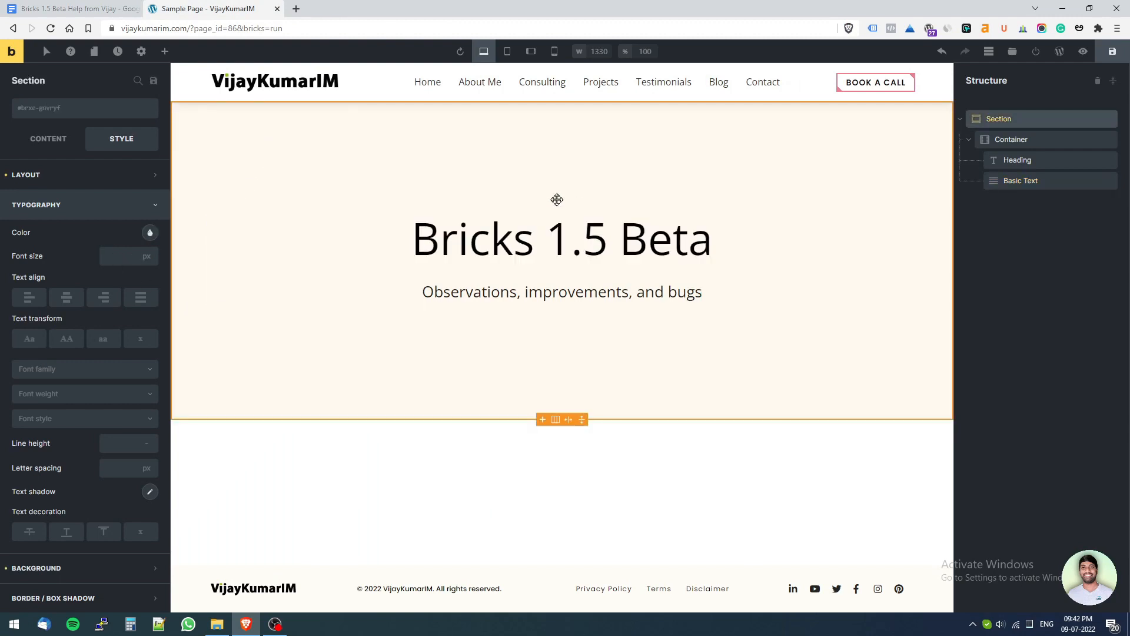
{"action": "left_click", "coordinate": [141, 51]}
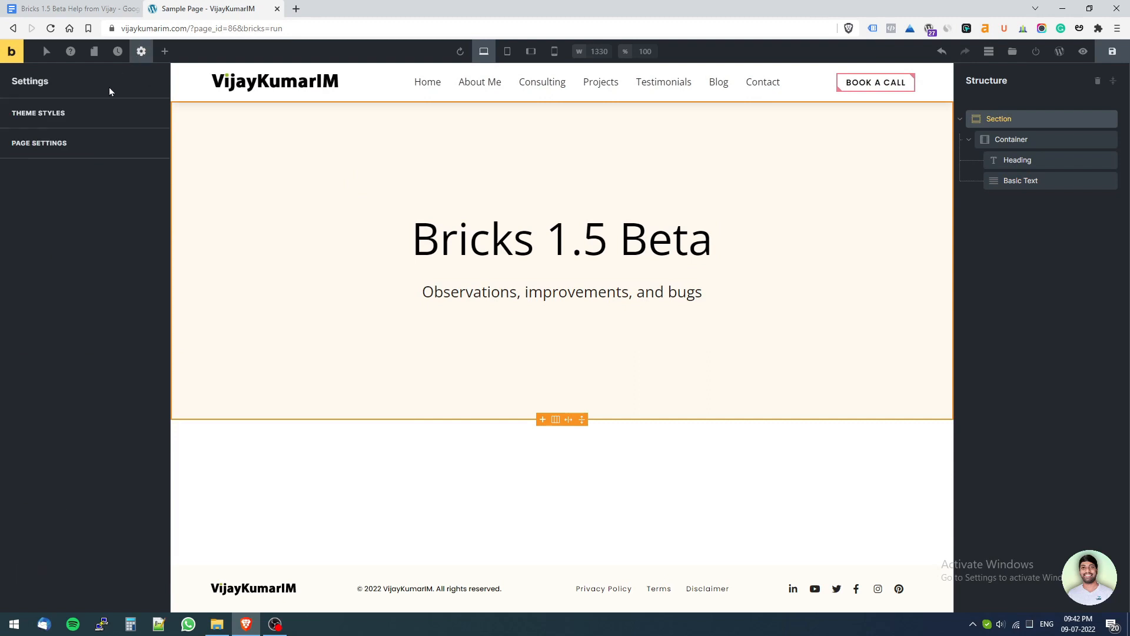
{"action": "left_click", "coordinate": [88, 112]}
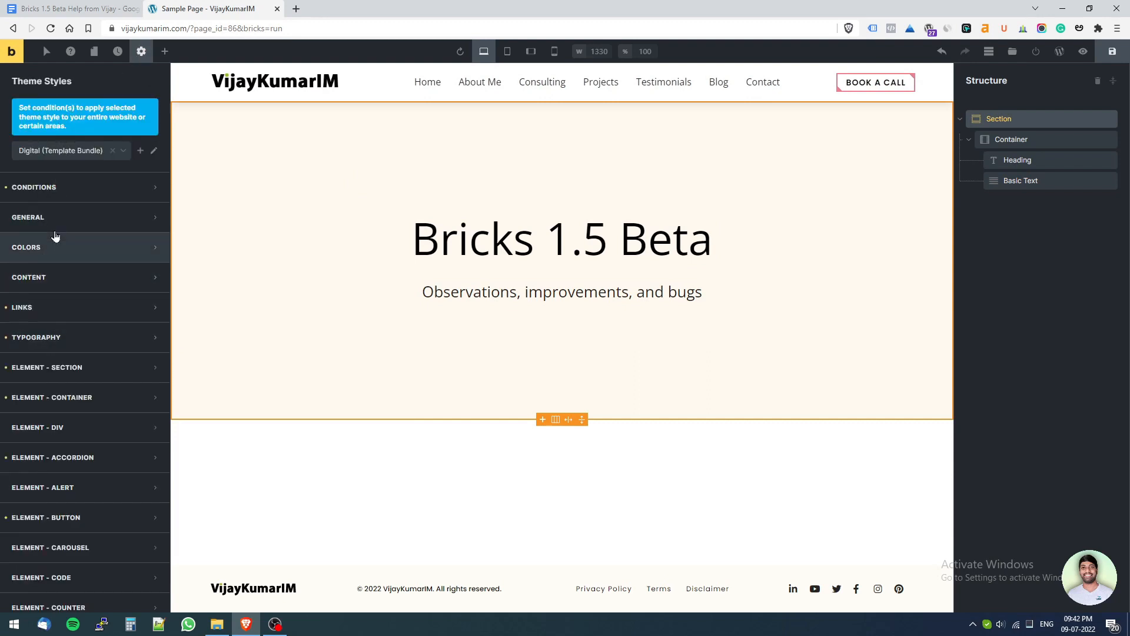
{"action": "left_click", "coordinate": [93, 367]}
{"action": "scroll", "coordinate": [35, 424], "scroll_direction": "down", "scroll_amount": 1}
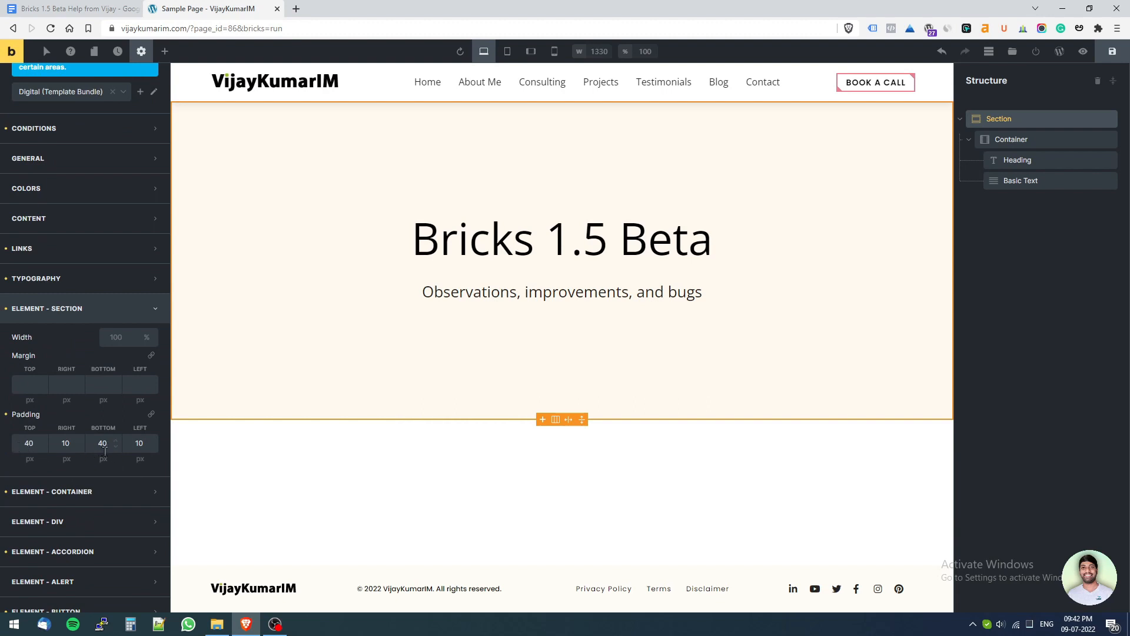
{"action": "left_click", "coordinate": [135, 55]}
{"action": "left_click", "coordinate": [454, 168]}
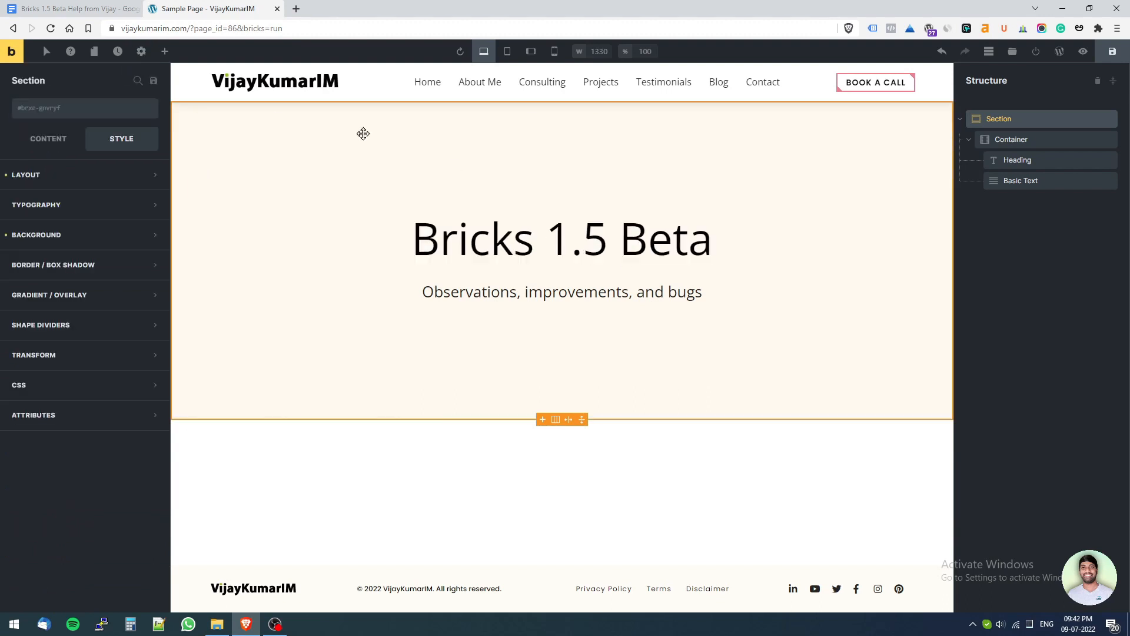
Clear the custom height from the hero section's layout sizing.
{"action": "left_click", "coordinate": [86, 180]}
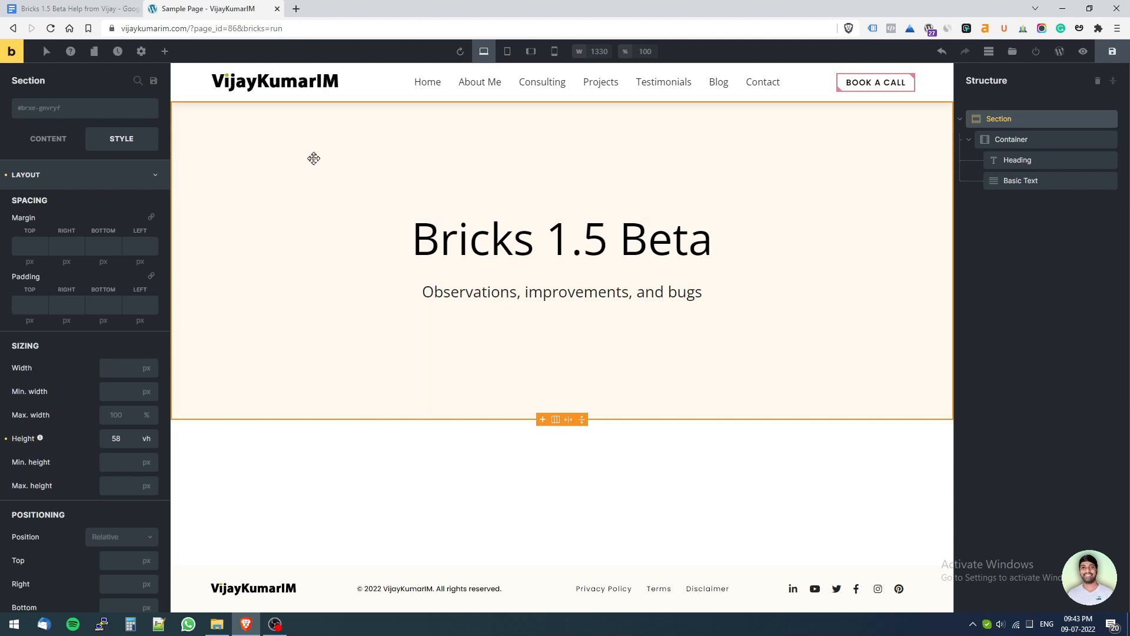
{"action": "left_click", "coordinate": [6, 439]}
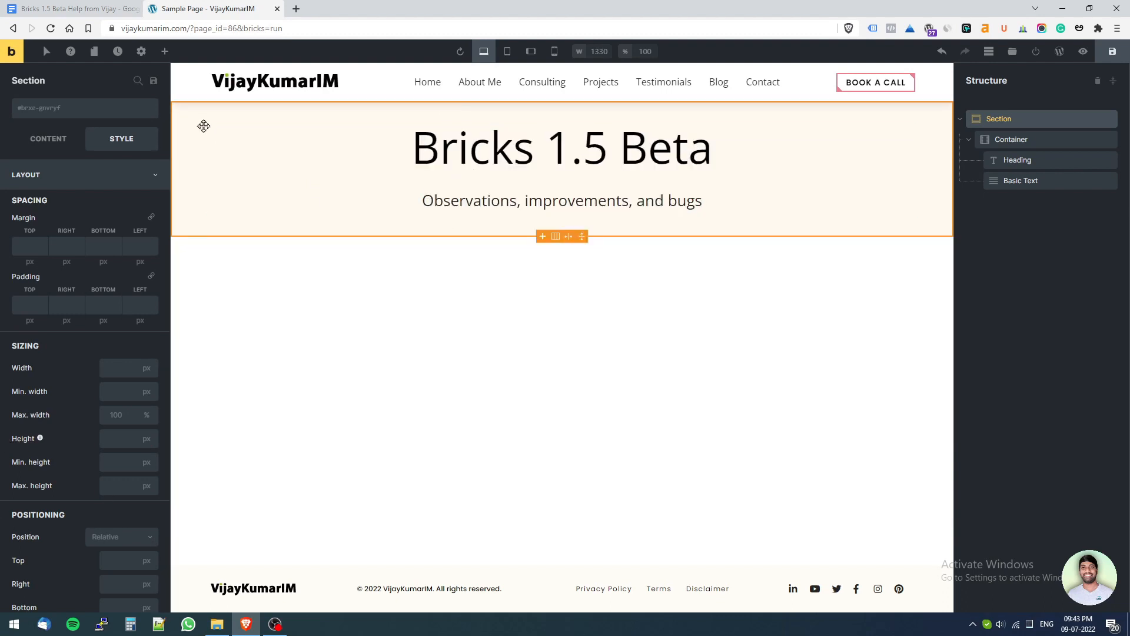
{"action": "left_click", "coordinate": [141, 51]}
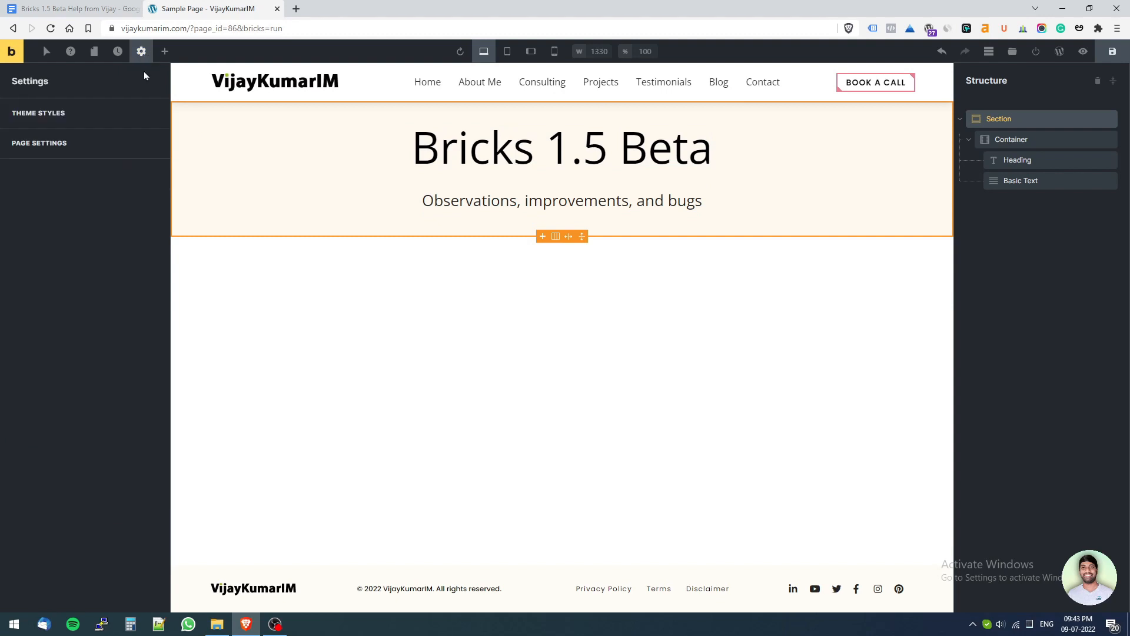
{"action": "left_click", "coordinate": [225, 186]}
{"action": "left_click", "coordinate": [193, 174]}
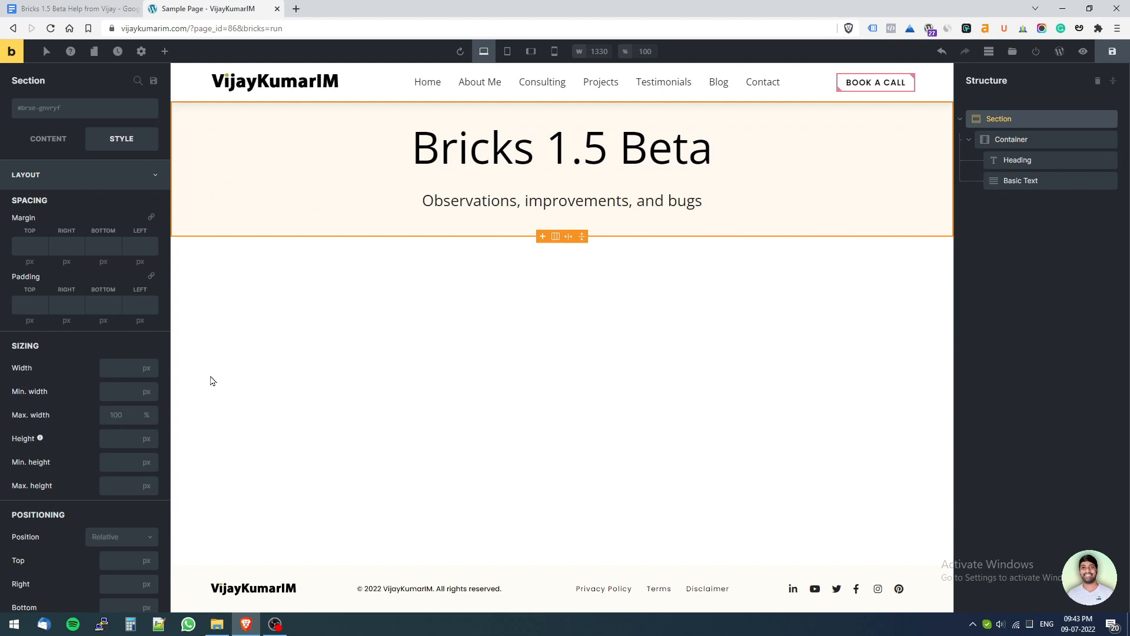
Check the Canvas Improvements list in the Google Docs notes, and return to the page builder.
{"action": "left_click", "coordinate": [70, 14]}
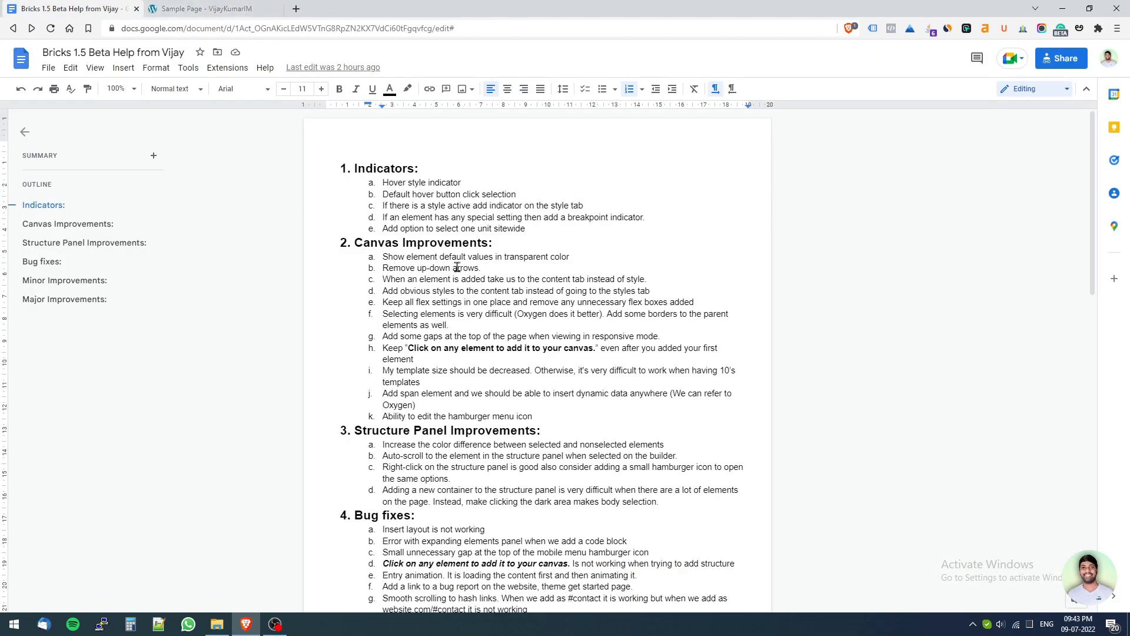
{"action": "left_click", "coordinate": [181, 7]}
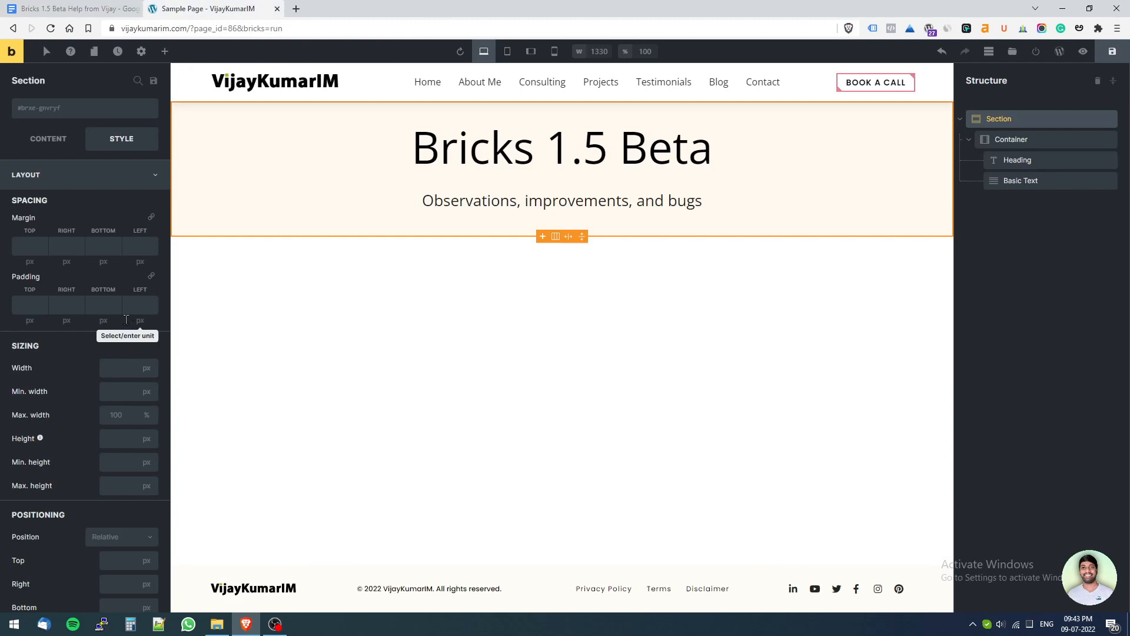
Enter 34 px as the section's bottom padding, and step the value down and up to end at 36 px.
{"action": "left_click", "coordinate": [96, 301]}
{"action": "type", "text": "34"}
{"action": "left_click_drag", "start_coordinate": [112, 260], "coordinate": [115, 304]}
{"action": "left_click", "coordinate": [101, 305]}
{"action": "left_click", "coordinate": [115, 311]}
{"action": "left_click", "coordinate": [115, 310]}
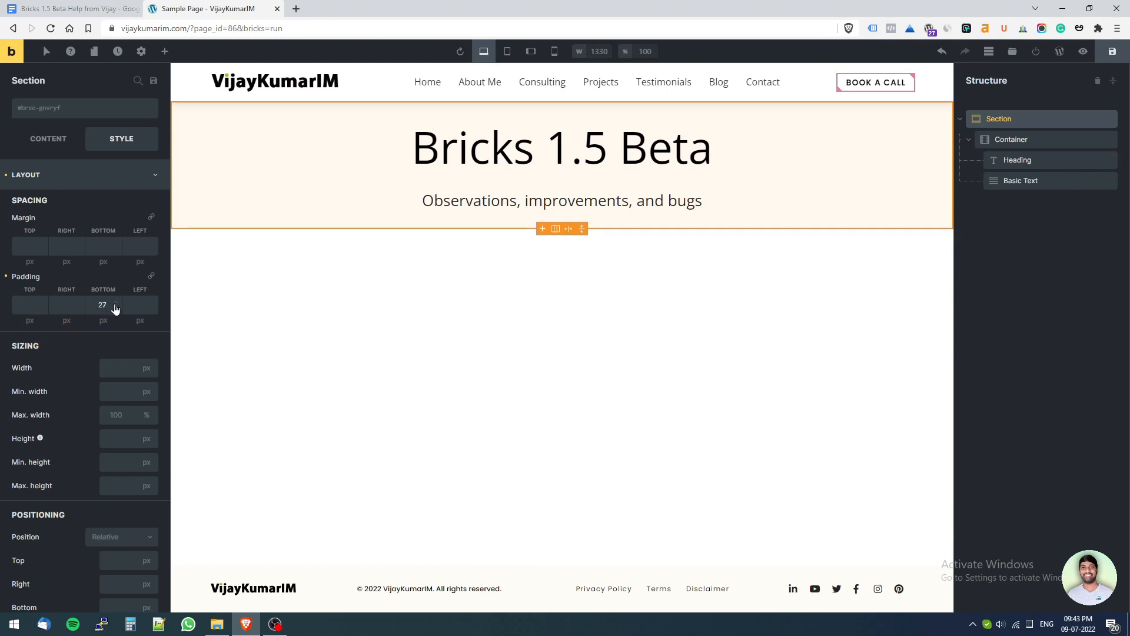
{"action": "left_click", "coordinate": [114, 305]}
{"action": "left_click", "coordinate": [114, 305]}
{"action": "left_click", "coordinate": [115, 305]}
{"action": "left_click", "coordinate": [115, 305]}
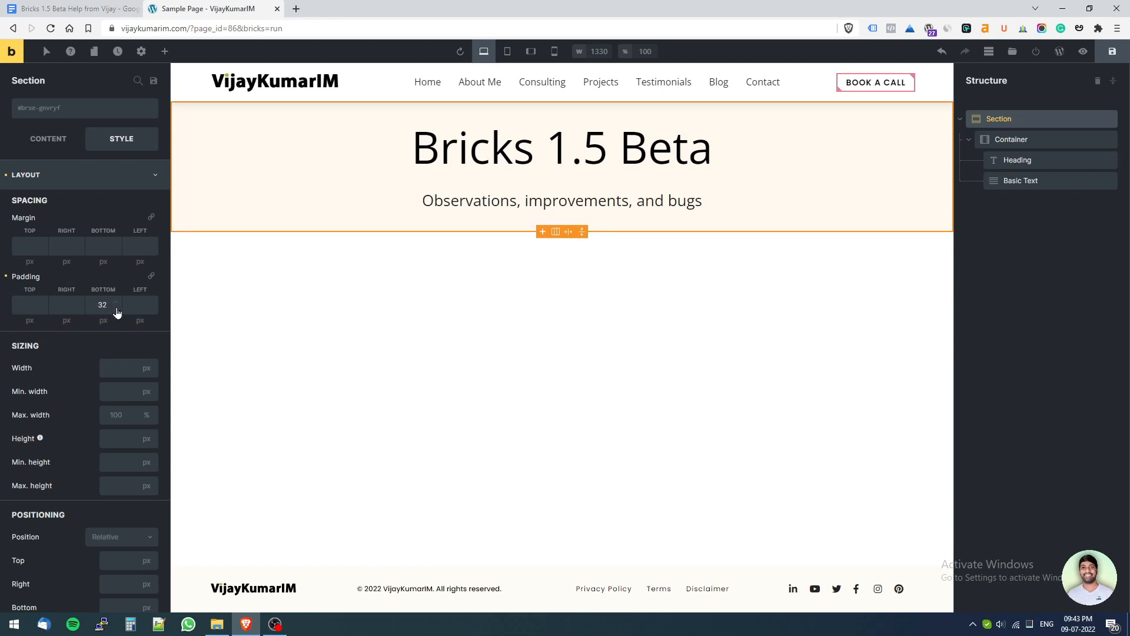
{"action": "left_click", "coordinate": [117, 312]}
{"action": "left_click", "coordinate": [117, 312]}
{"action": "left_click", "coordinate": [117, 312]}
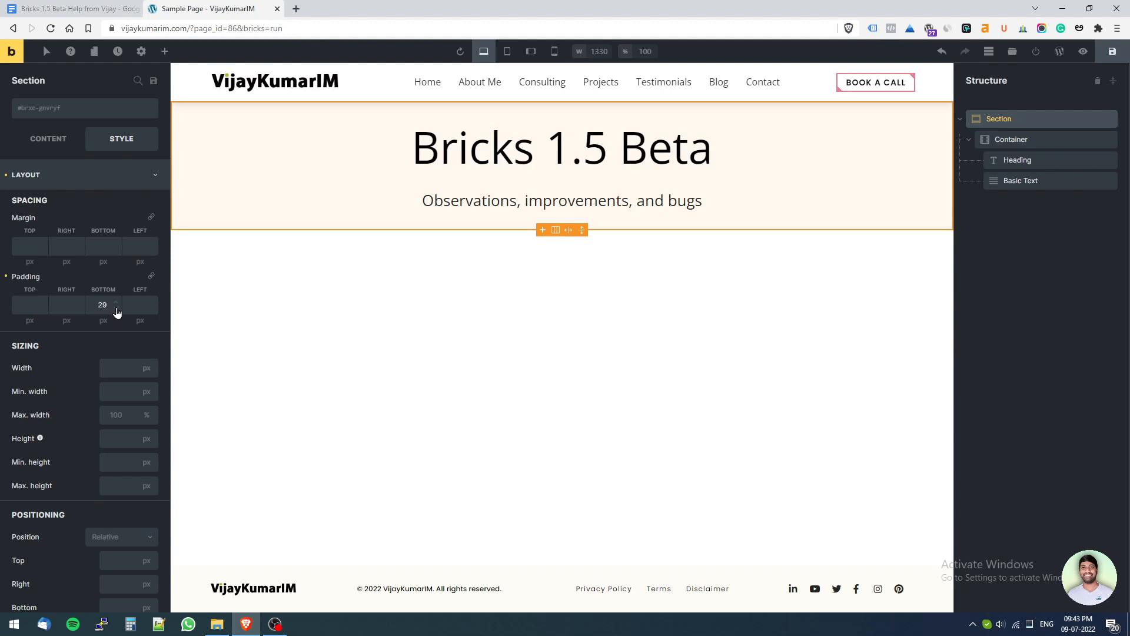
{"action": "left_click", "coordinate": [117, 312]}
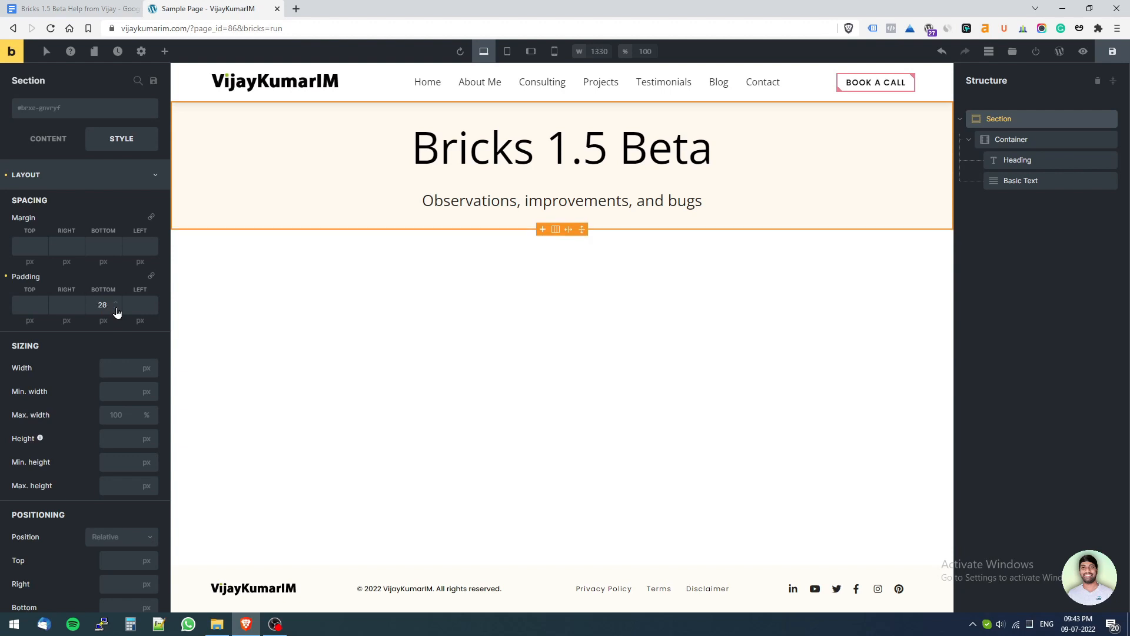
{"action": "left_click", "coordinate": [116, 306]}
{"action": "left_click", "coordinate": [116, 306]}
{"action": "left_click", "coordinate": [116, 306]}
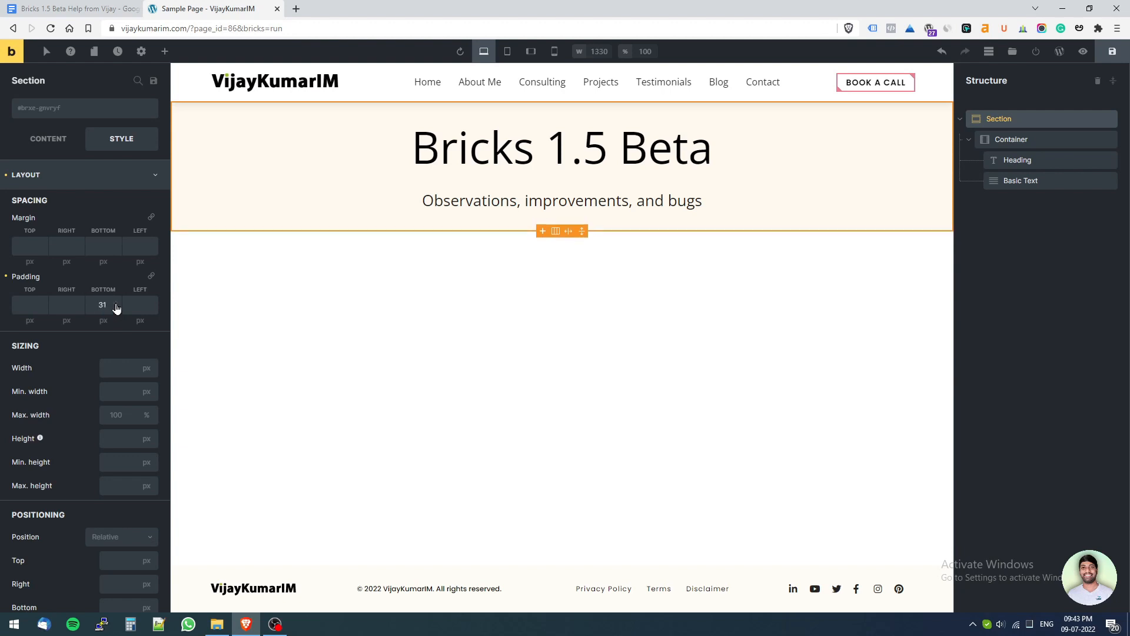
{"action": "left_click", "coordinate": [116, 306]}
{"action": "left_click", "coordinate": [116, 306]}
{"action": "left_click", "coordinate": [116, 306]}
{"action": "left_click", "coordinate": [116, 306]}
{"action": "left_click", "coordinate": [116, 305]}
{"action": "left_click", "coordinate": [116, 306]}
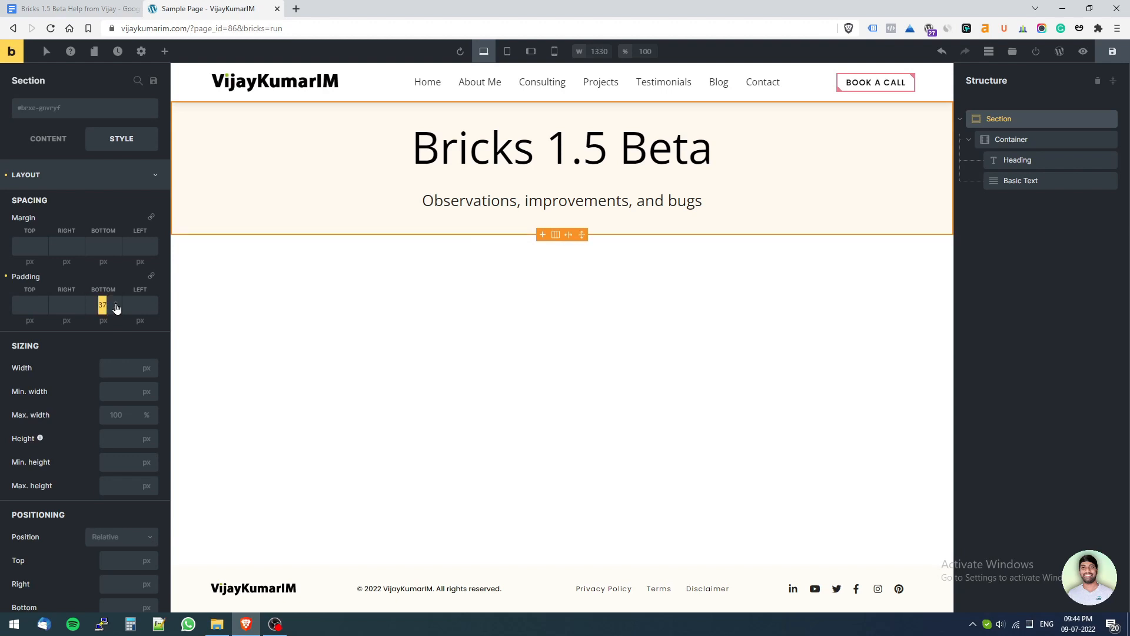
{"action": "left_click", "coordinate": [116, 317]}
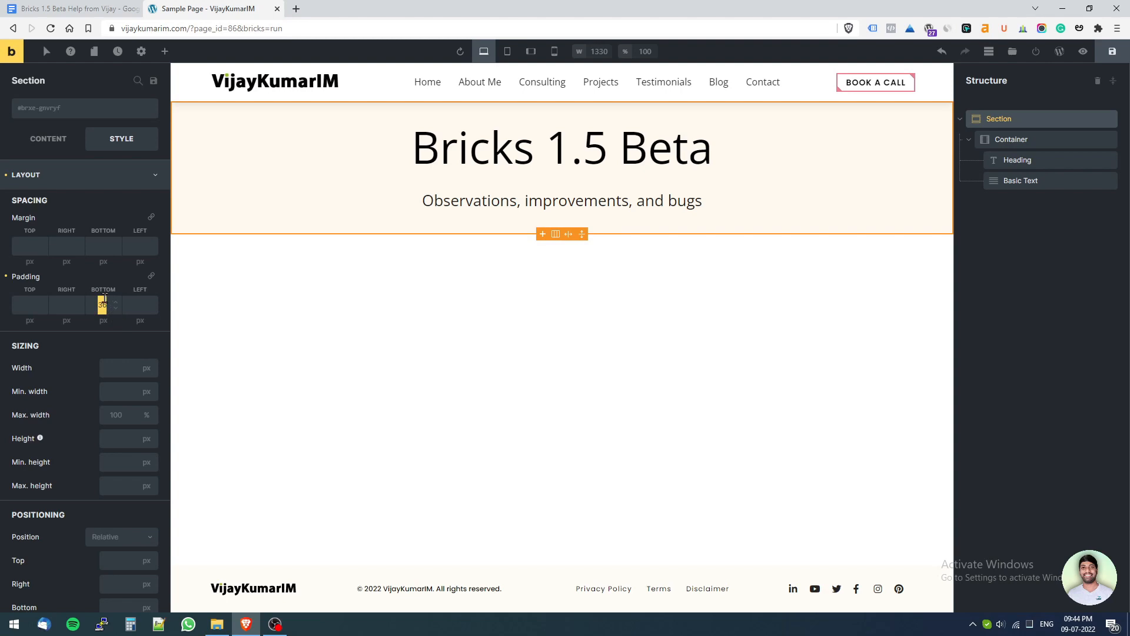
Consult the Google Docs notes again, and back in the page builder enlarge the section's top and bottom padding to 122 px.
{"action": "left_click", "coordinate": [74, 8]}
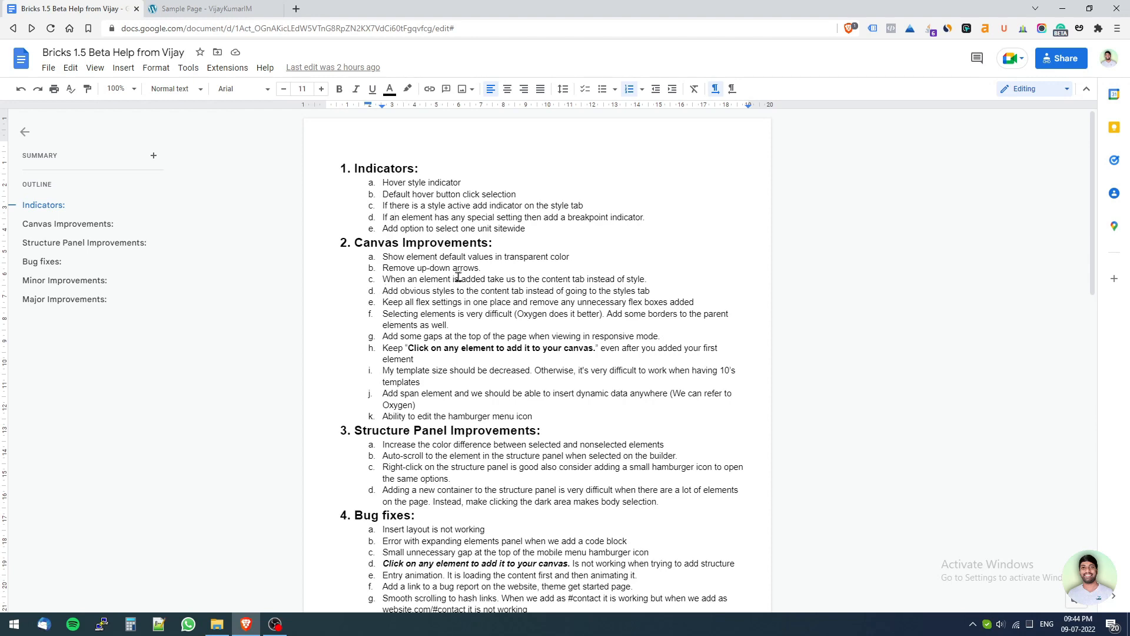
{"action": "left_click", "coordinate": [207, 10]}
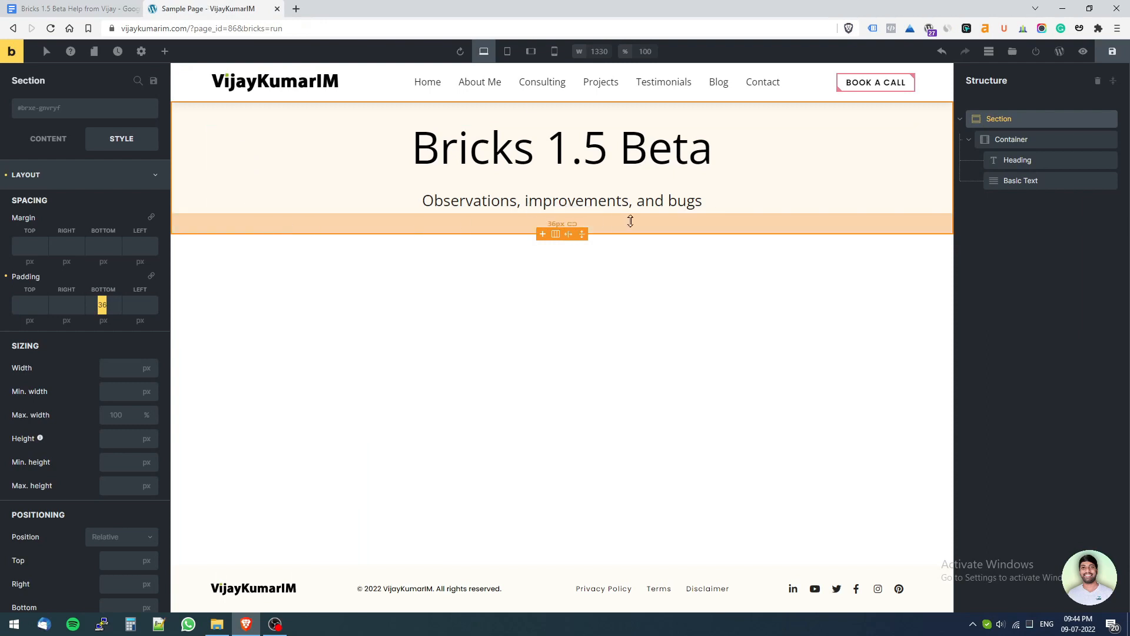
{"action": "left_click_drag", "start_coordinate": [628, 219], "coordinate": [639, 274]}
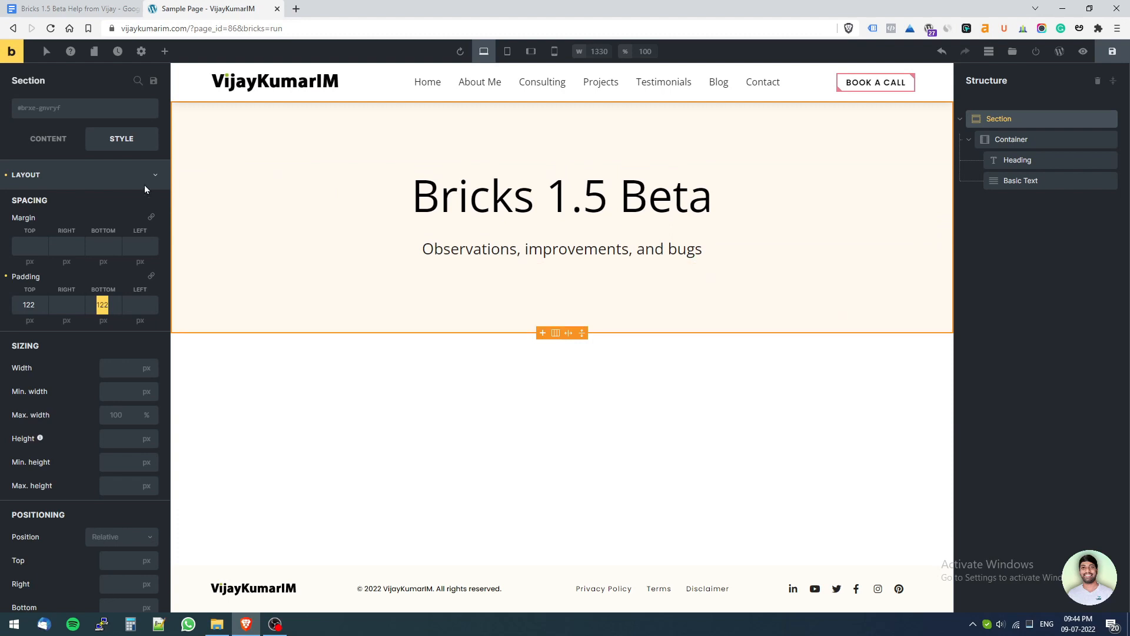
Add an Icon element below the container in the hero section, followed by a Heading element beneath it.
{"action": "left_click", "coordinate": [161, 53]}
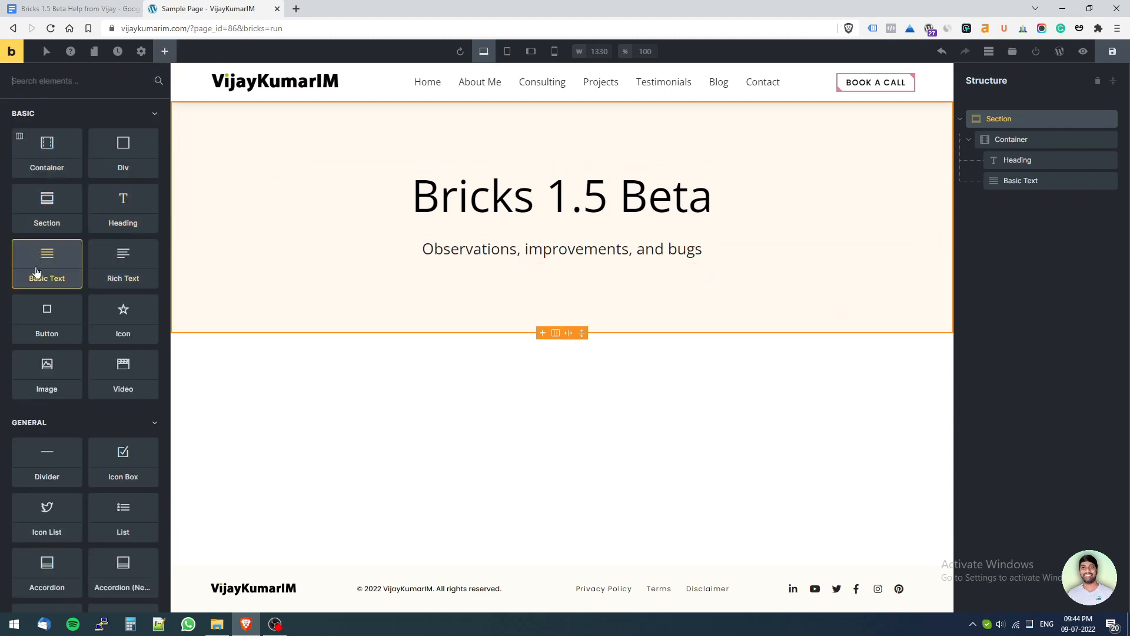
{"action": "left_click_drag", "start_coordinate": [120, 324], "coordinate": [561, 278]}
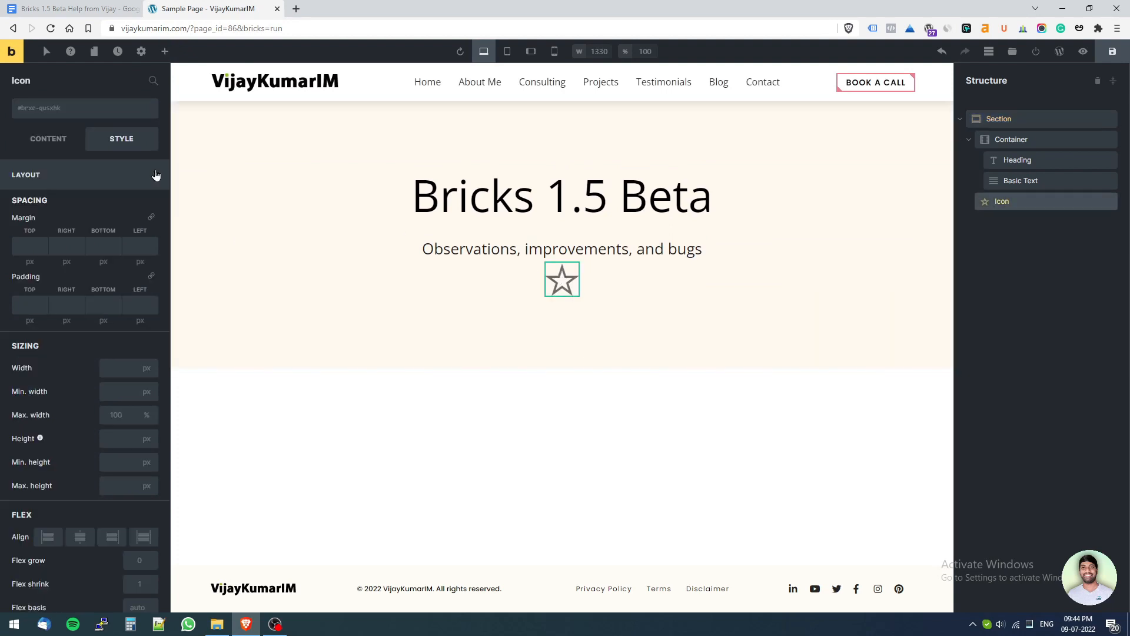
{"action": "left_click", "coordinate": [165, 51]}
{"action": "left_click_drag", "start_coordinate": [123, 206], "coordinate": [226, 236]}
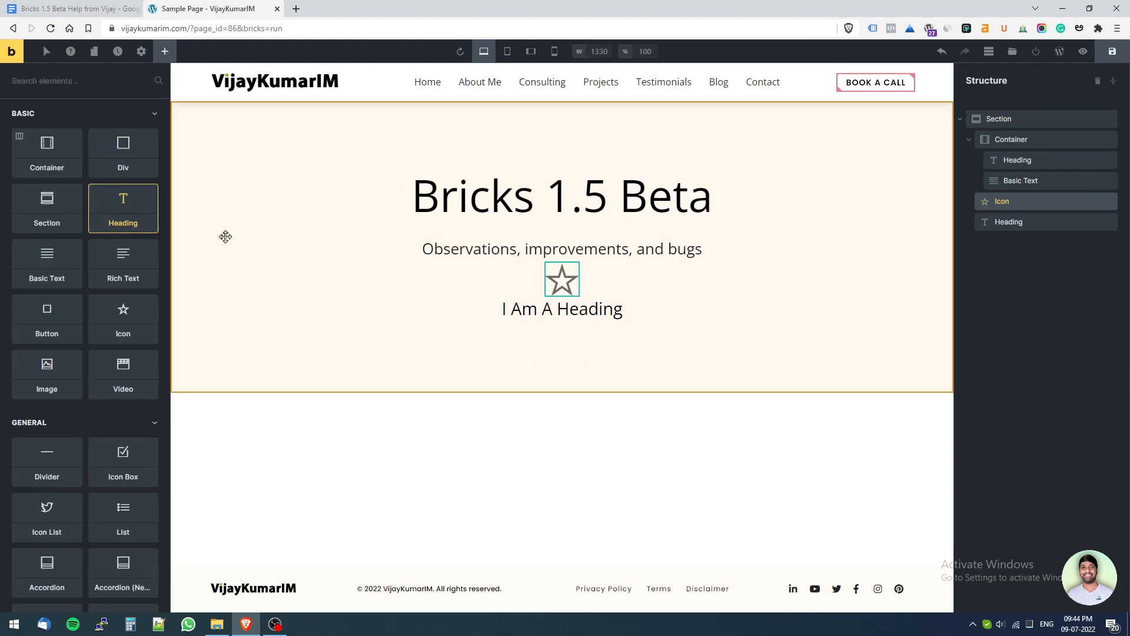
Examine the content settings of the newly added heading and compare them with its style settings.
{"action": "left_click", "coordinate": [535, 312]}
{"action": "left_click", "coordinate": [61, 146]}
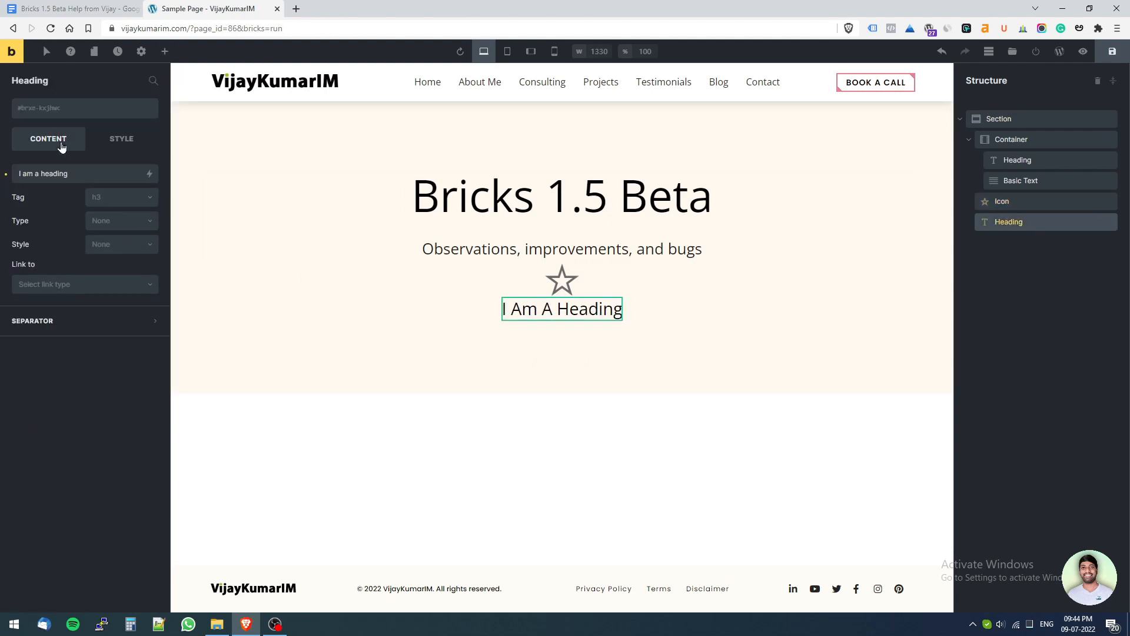
{"action": "left_click", "coordinate": [111, 141]}
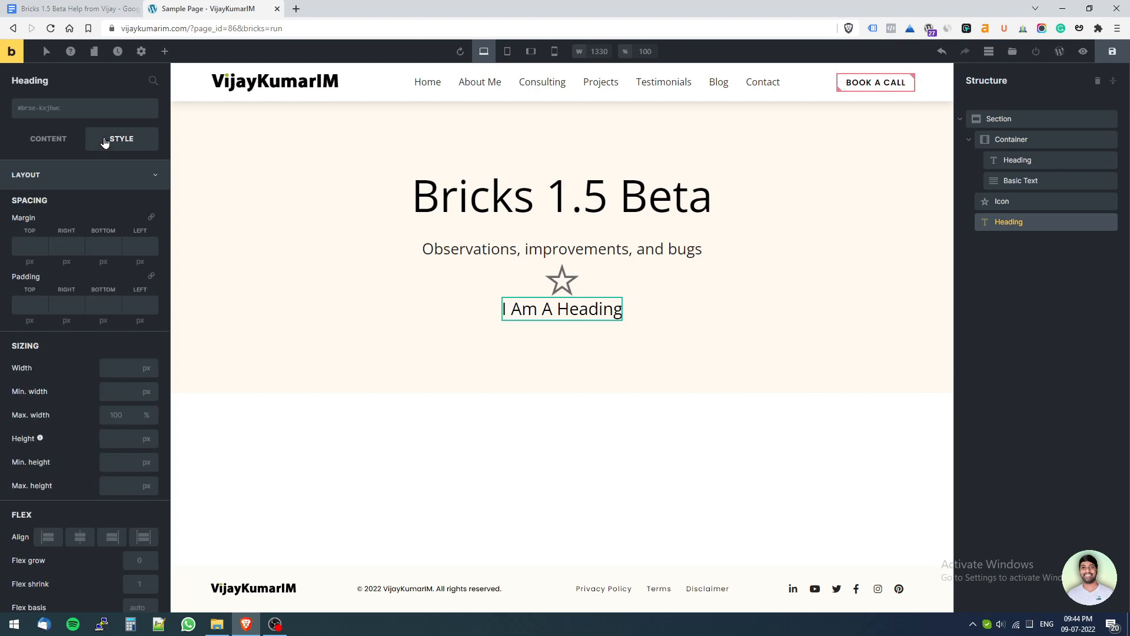
{"action": "scroll", "coordinate": [66, 278], "scroll_direction": "down", "scroll_amount": 5}
{"action": "scroll", "coordinate": [66, 268], "scroll_direction": "up", "scroll_amount": 5}
{"action": "left_click", "coordinate": [60, 147]}
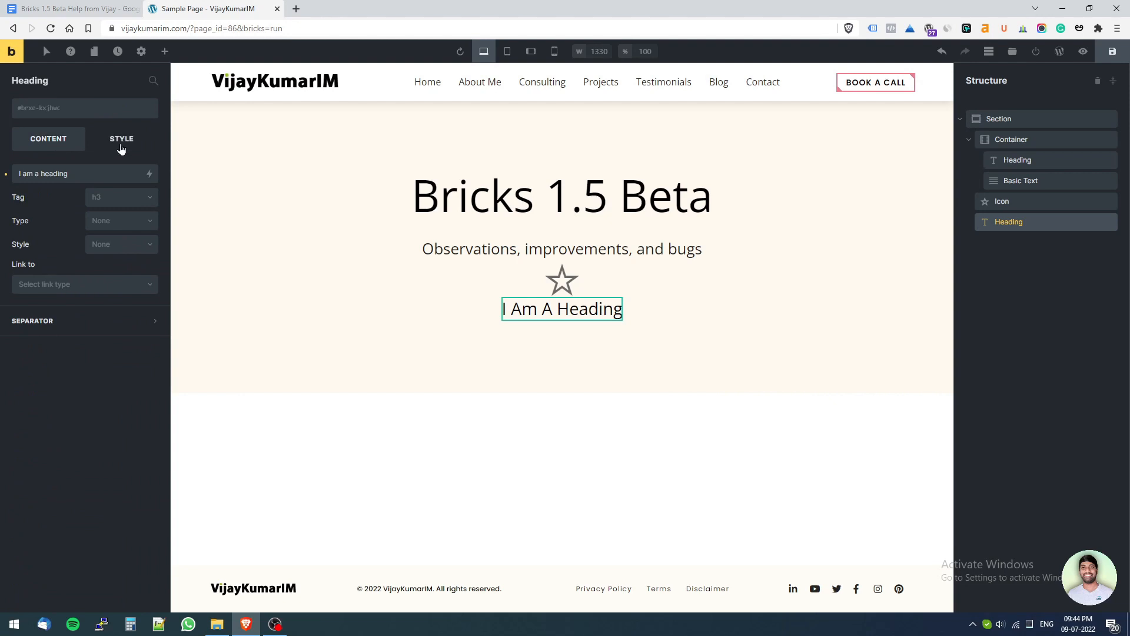
{"action": "left_click", "coordinate": [530, 313]}
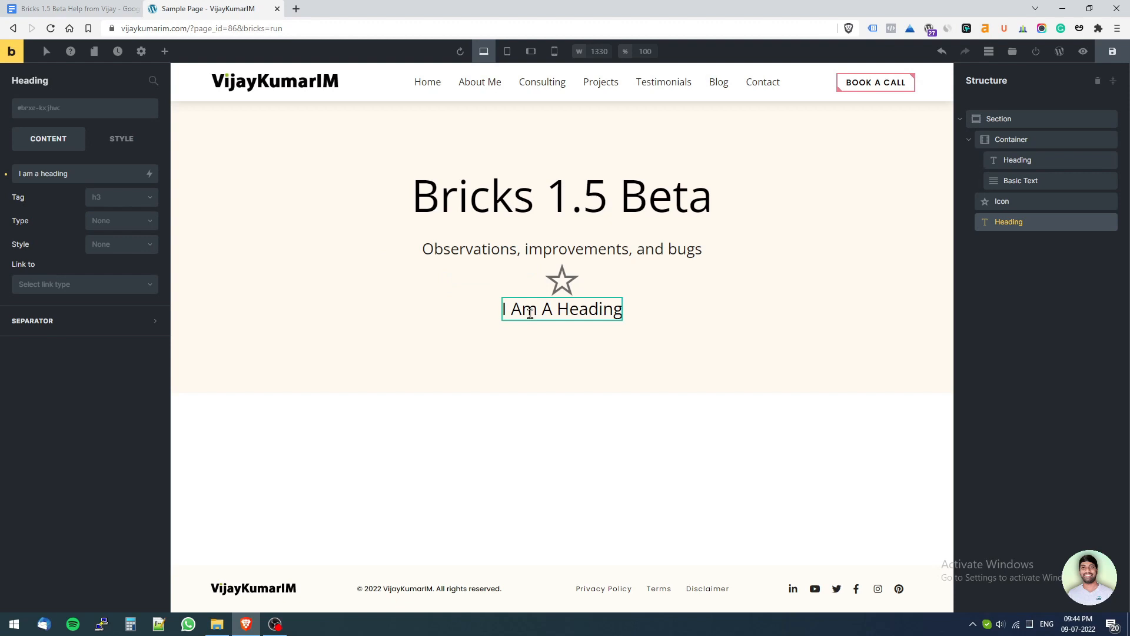
{"action": "left_click", "coordinate": [101, 140]}
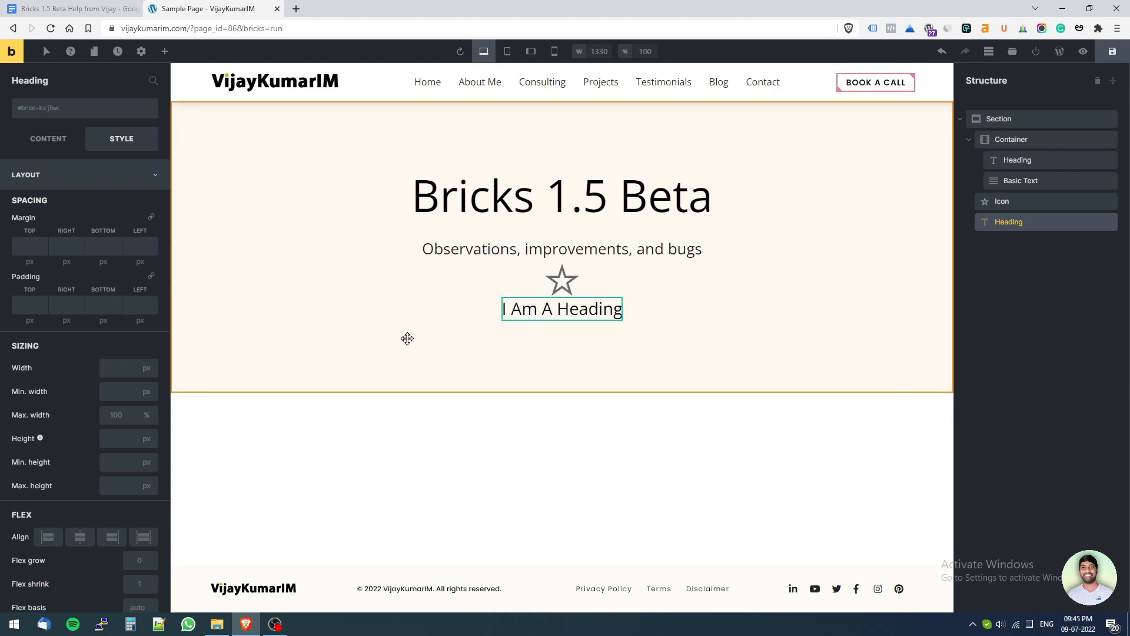
{"action": "double_click", "coordinate": [525, 313]}
{"action": "left_click", "coordinate": [526, 313]}
{"action": "key", "text": "ctrl+a"}
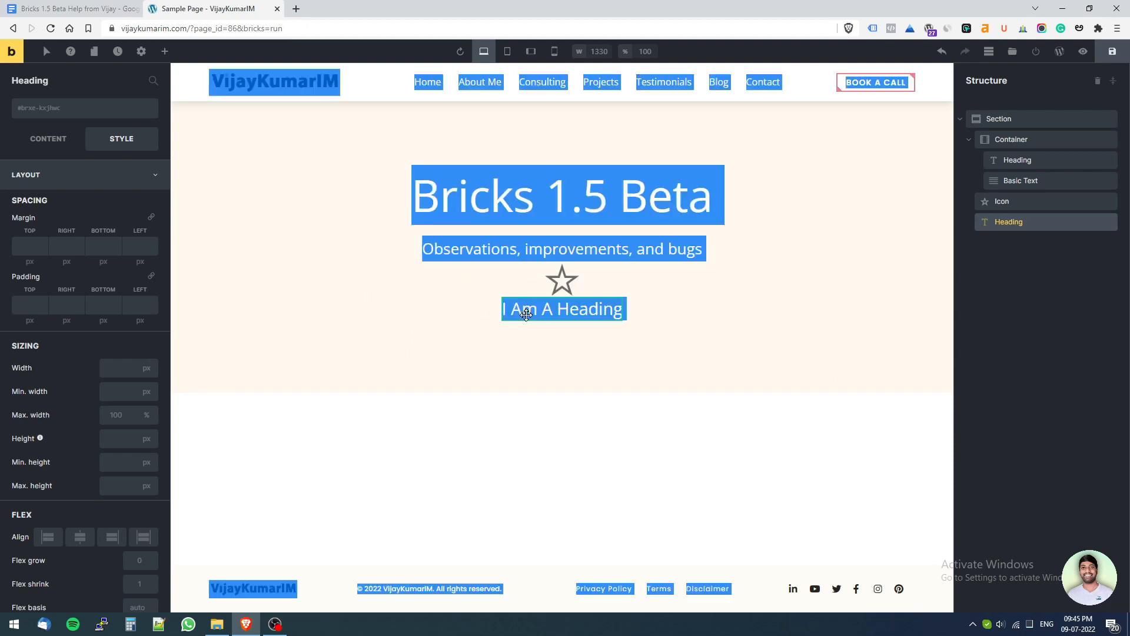
{"action": "left_click", "coordinate": [522, 246]}
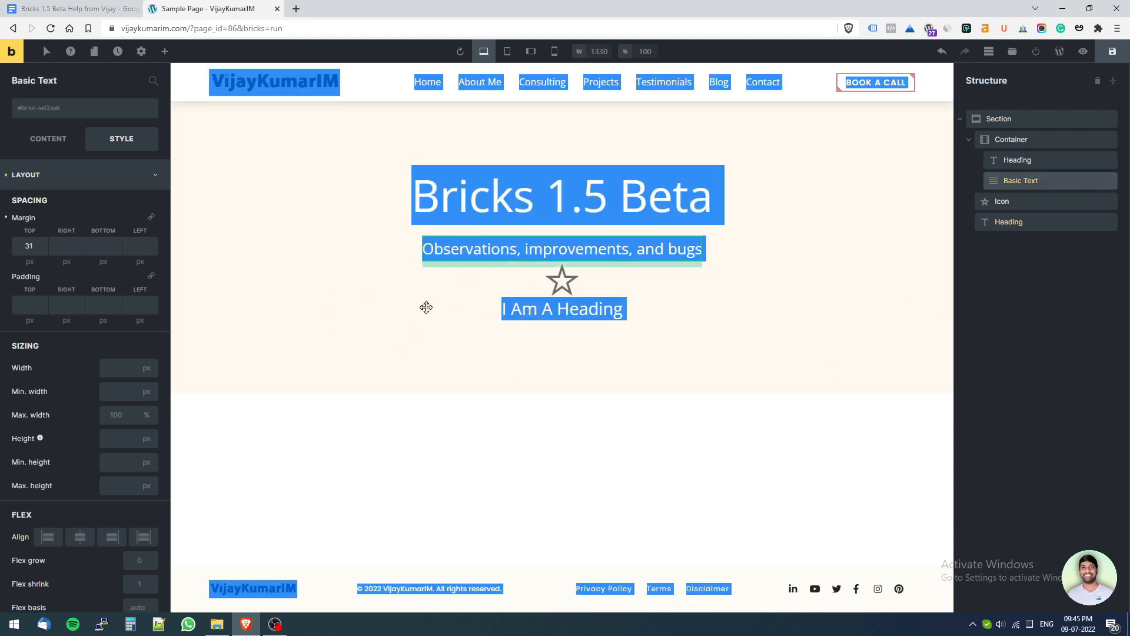
{"action": "left_click", "coordinate": [495, 287]}
{"action": "left_click", "coordinate": [397, 446]}
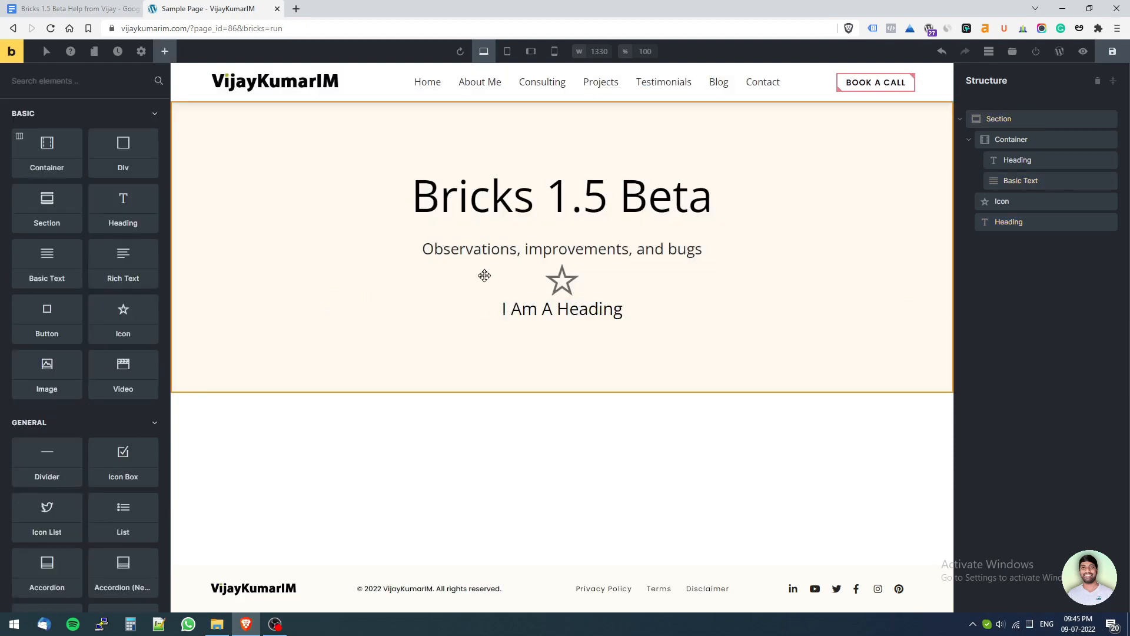
Copy the basic text "Observations, improvements, and bugs" and replace the lower heading's text with five consecutive copies of it.
{"action": "left_click", "coordinate": [484, 252]}
{"action": "left_click", "coordinate": [48, 139]}
{"action": "left_click", "coordinate": [68, 191]}
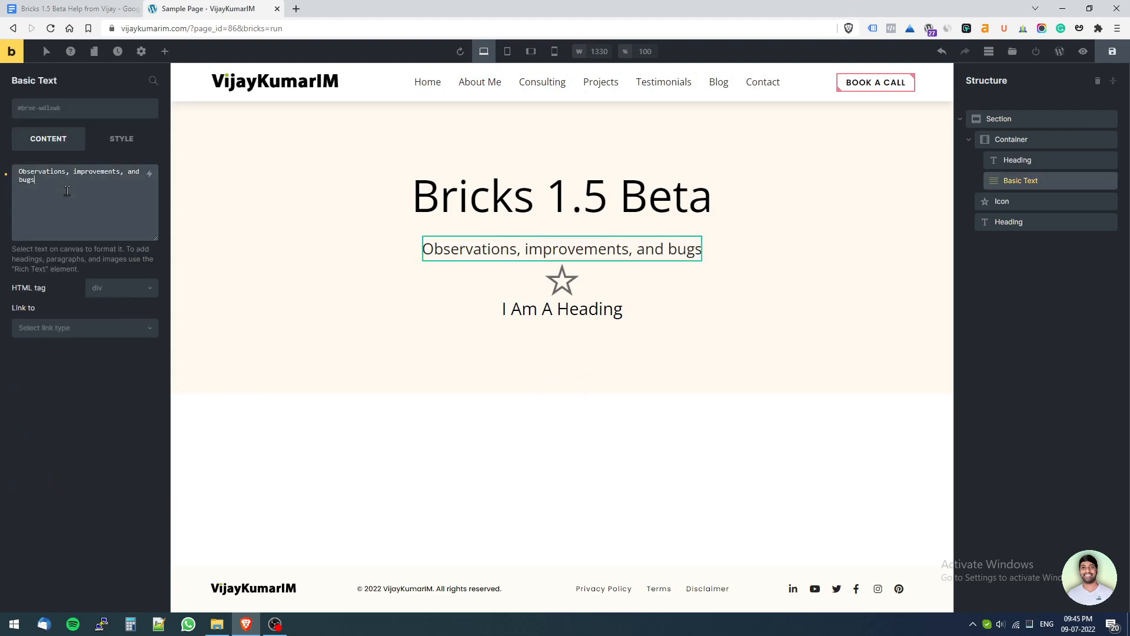
{"action": "key", "text": "ctrl+a"}
{"action": "left_click", "coordinate": [563, 309]}
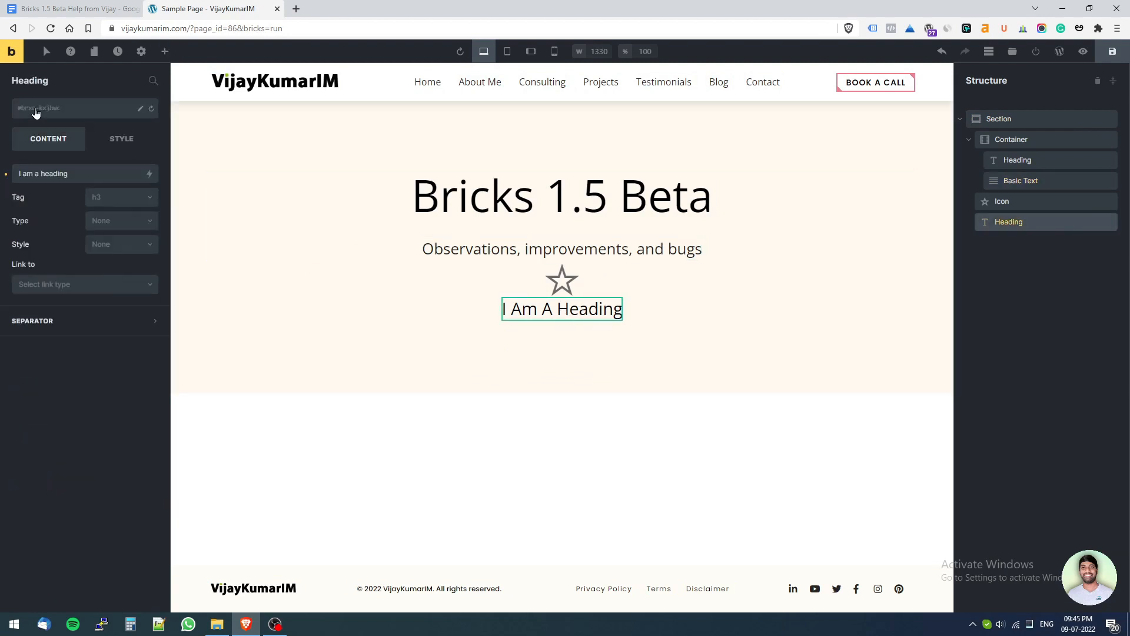
{"action": "left_click", "coordinate": [56, 171]}
{"action": "key", "text": "ctrl+a"}
{"action": "key", "text": "ctrl+v"}
{"action": "key", "text": "ctrl+v"}
{"action": "key", "text": "ctrl+v"}
{"action": "key", "text": "ctrl+v"}
{"action": "key", "text": "ctrl+v"}
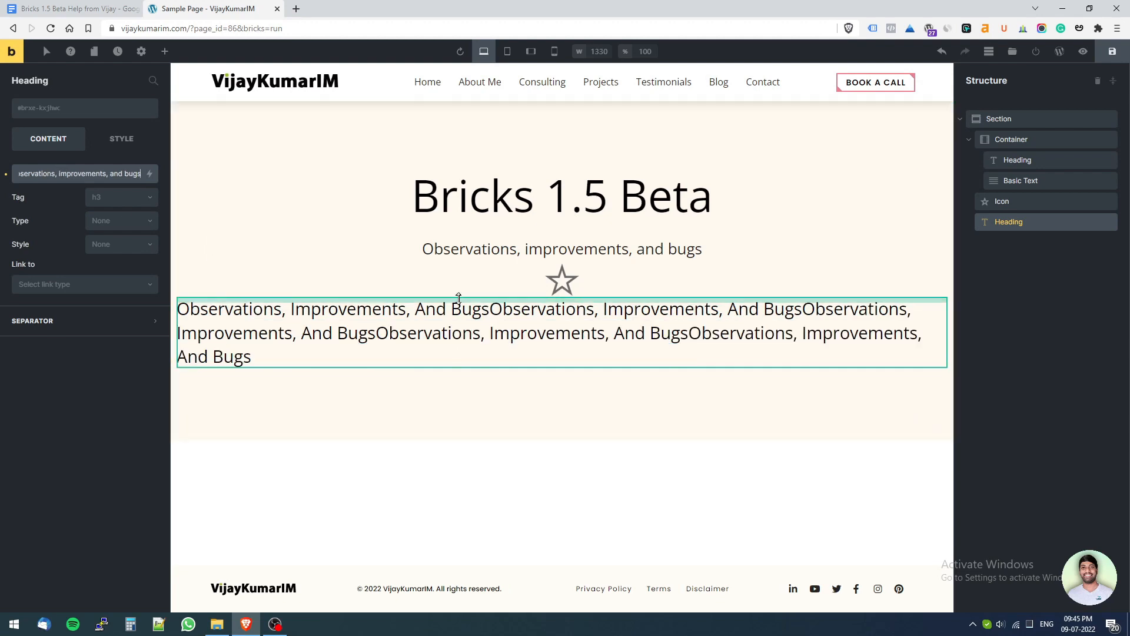
Change the unit of the lower heading's maximum width to px in its style settings.
{"action": "left_click", "coordinate": [121, 140]}
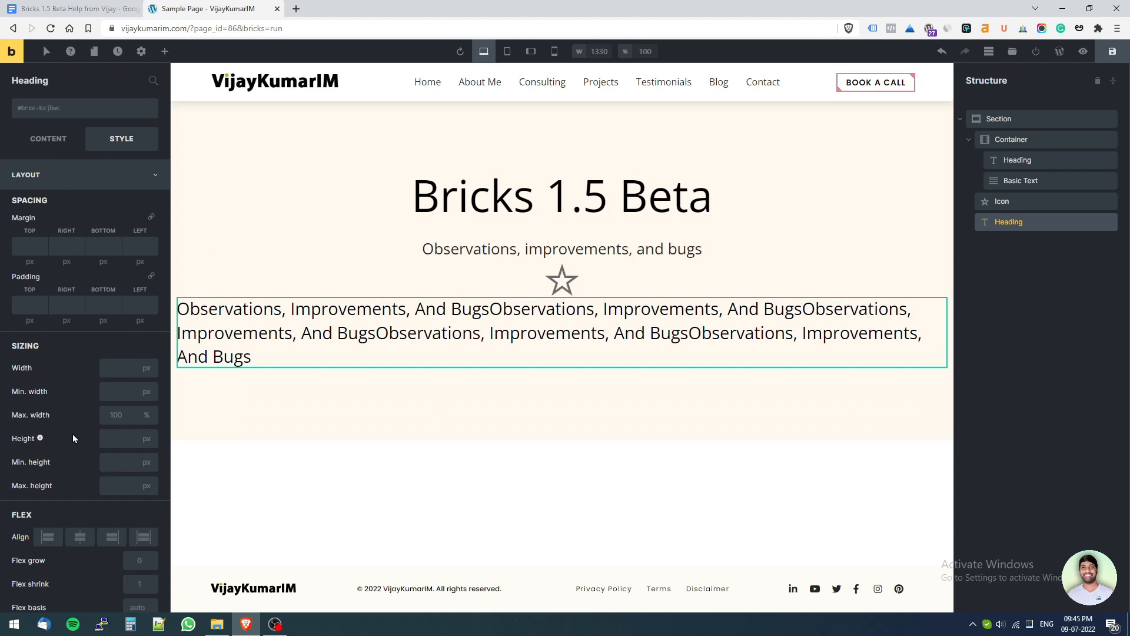
{"action": "left_click", "coordinate": [114, 414]}
{"action": "left_click", "coordinate": [147, 415]}
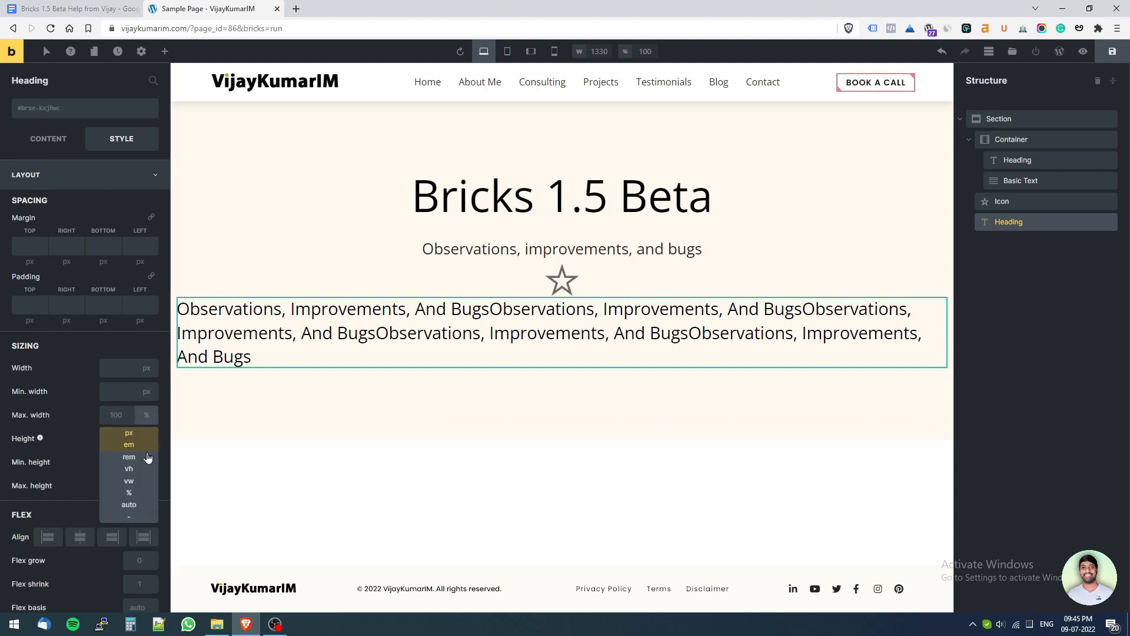
{"action": "left_click", "coordinate": [136, 437]}
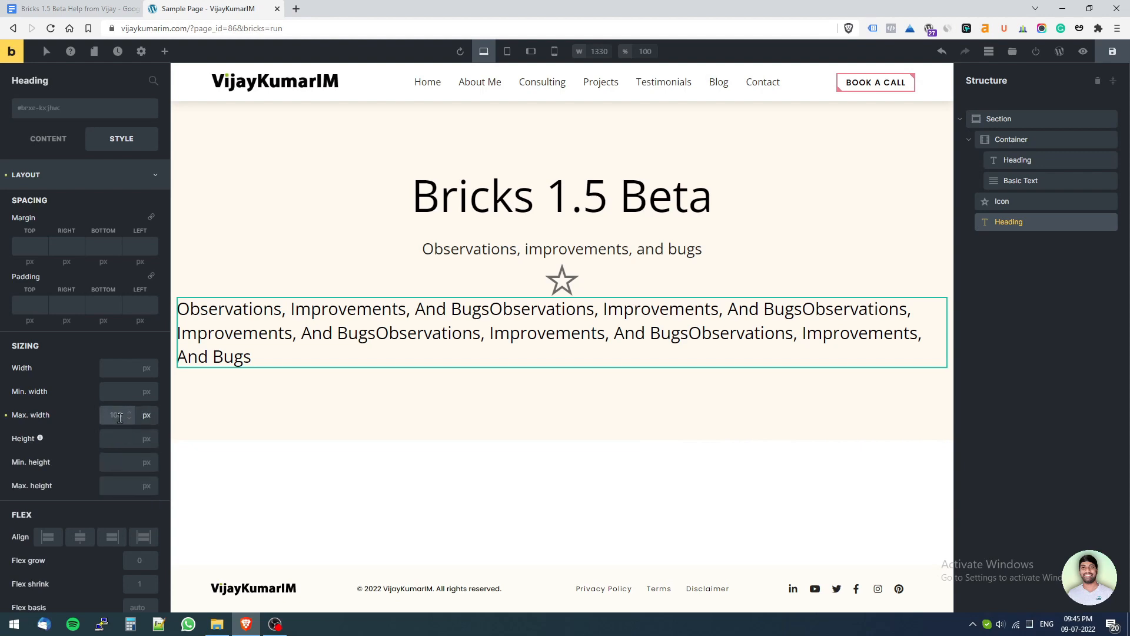
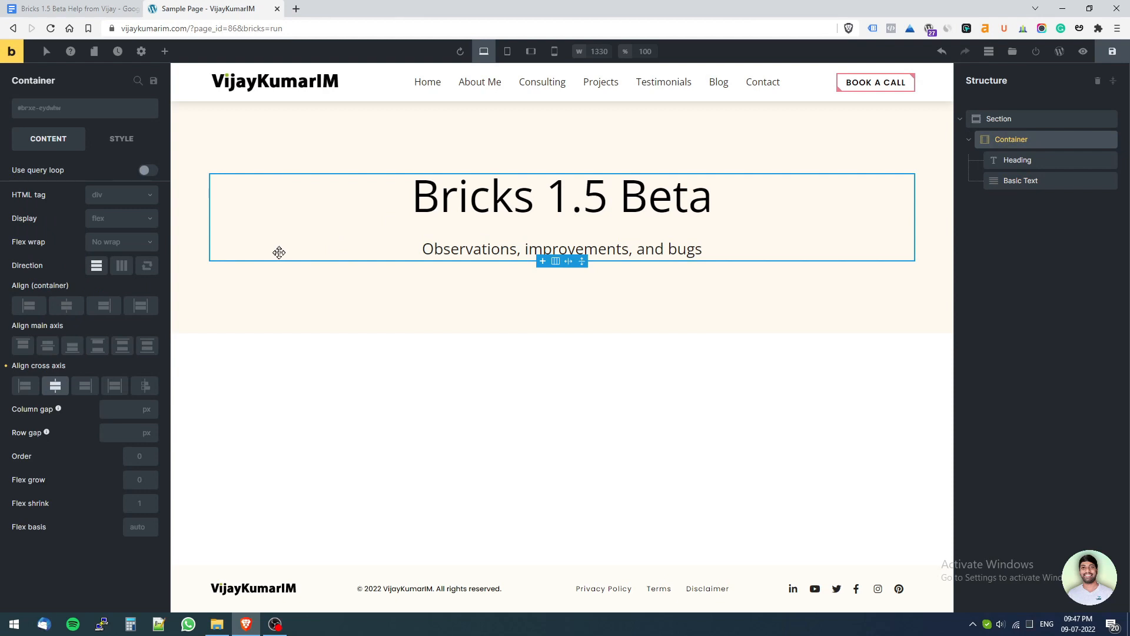
Compare the container's style and content settings, and inspect the content settings of the hero heading and the basic text.
{"action": "left_click", "coordinate": [128, 141]}
{"action": "left_click", "coordinate": [49, 140]}
{"action": "left_click", "coordinate": [413, 208]}
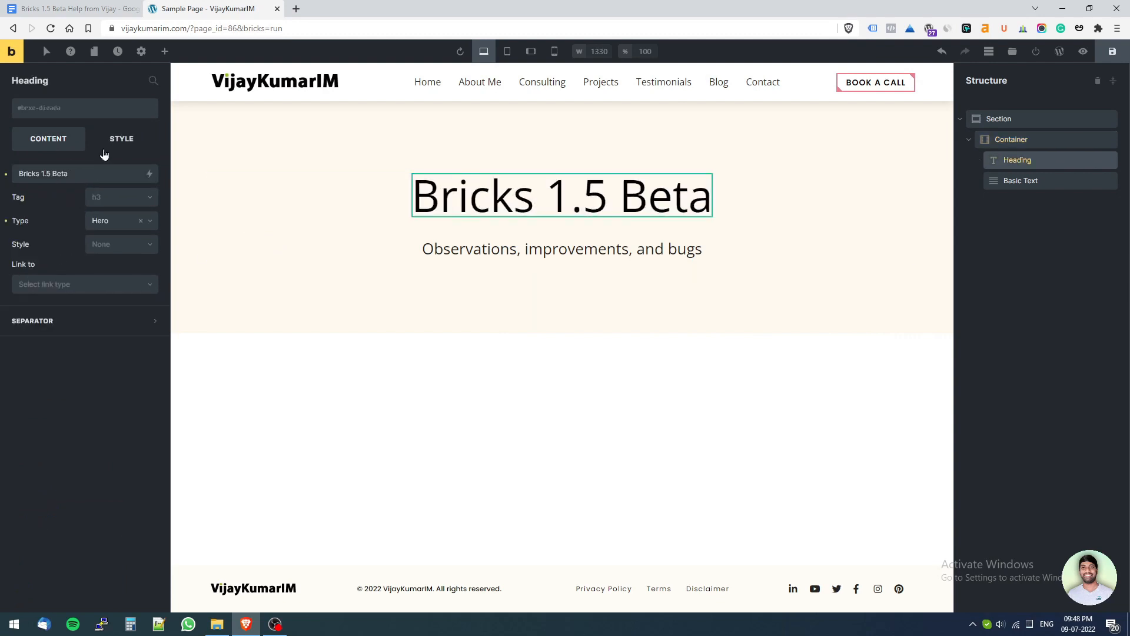
{"action": "left_click", "coordinate": [572, 248]}
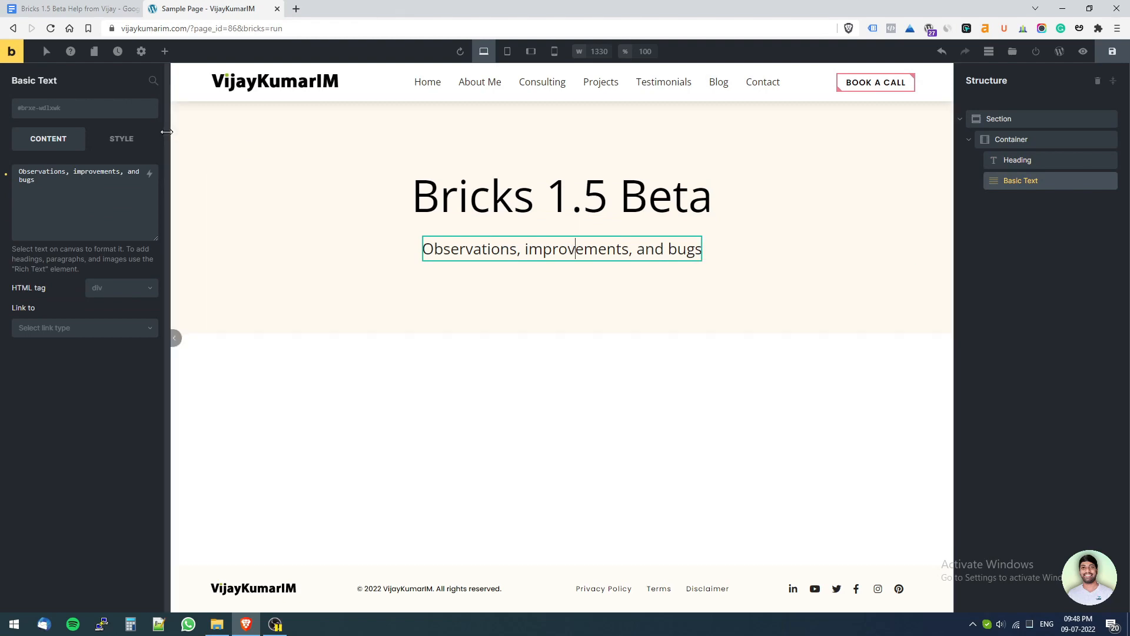
Consult the canvas notes in Google Docs, and back in the page builder practise selecting the basic text and its parent section.
{"action": "left_click", "coordinate": [67, 6]}
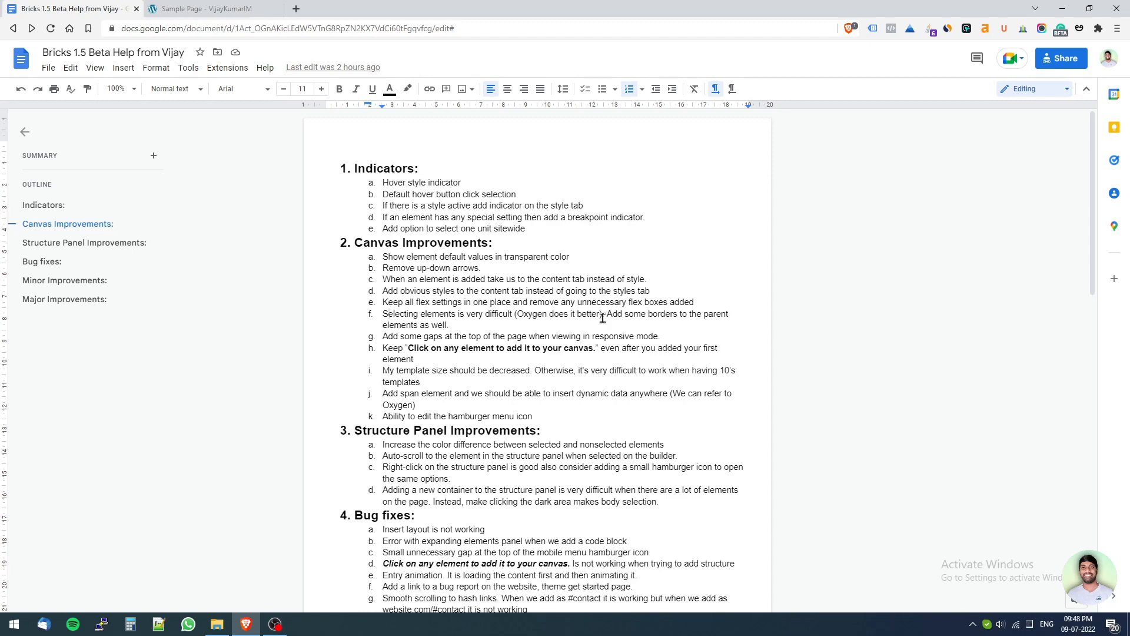
{"action": "left_click", "coordinate": [228, 7]}
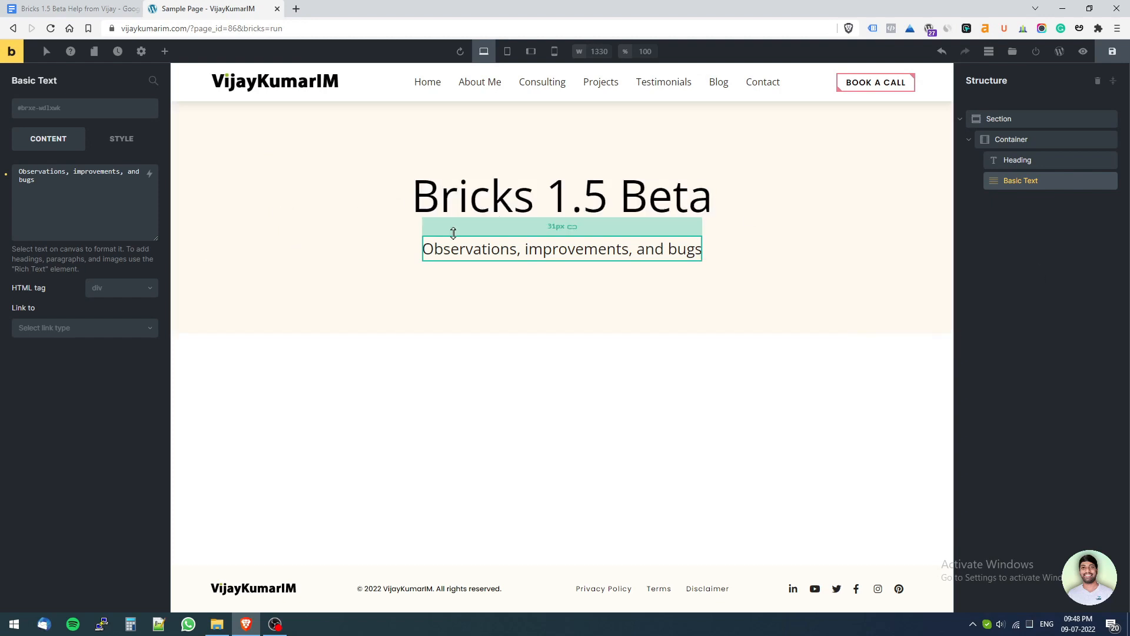
{"action": "left_click", "coordinate": [434, 244]}
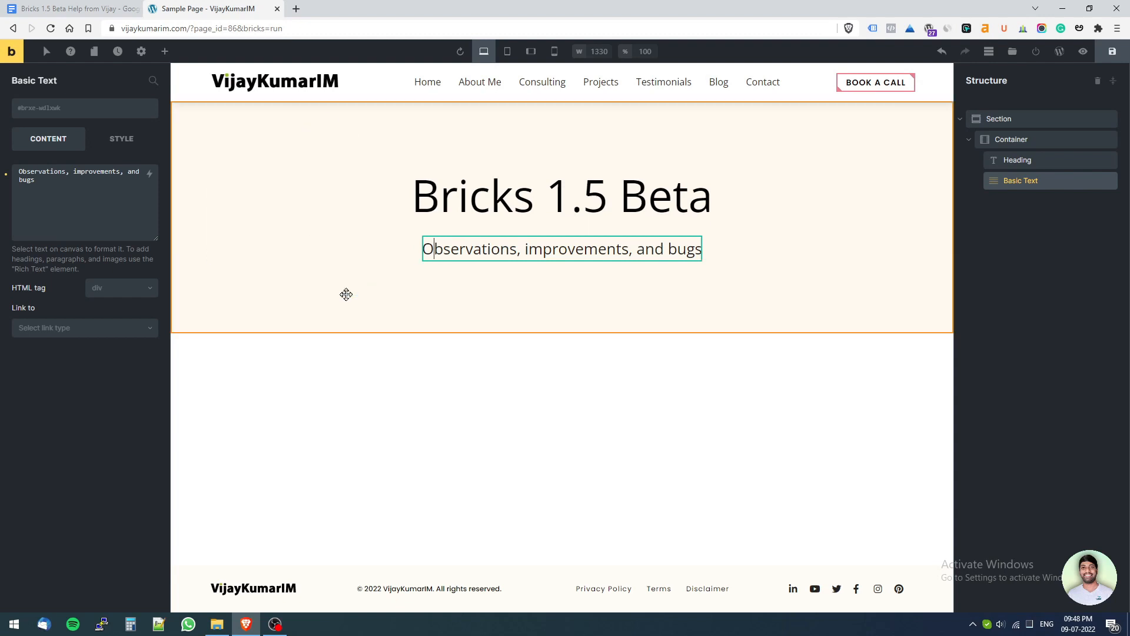
{"action": "left_click", "coordinate": [362, 304]}
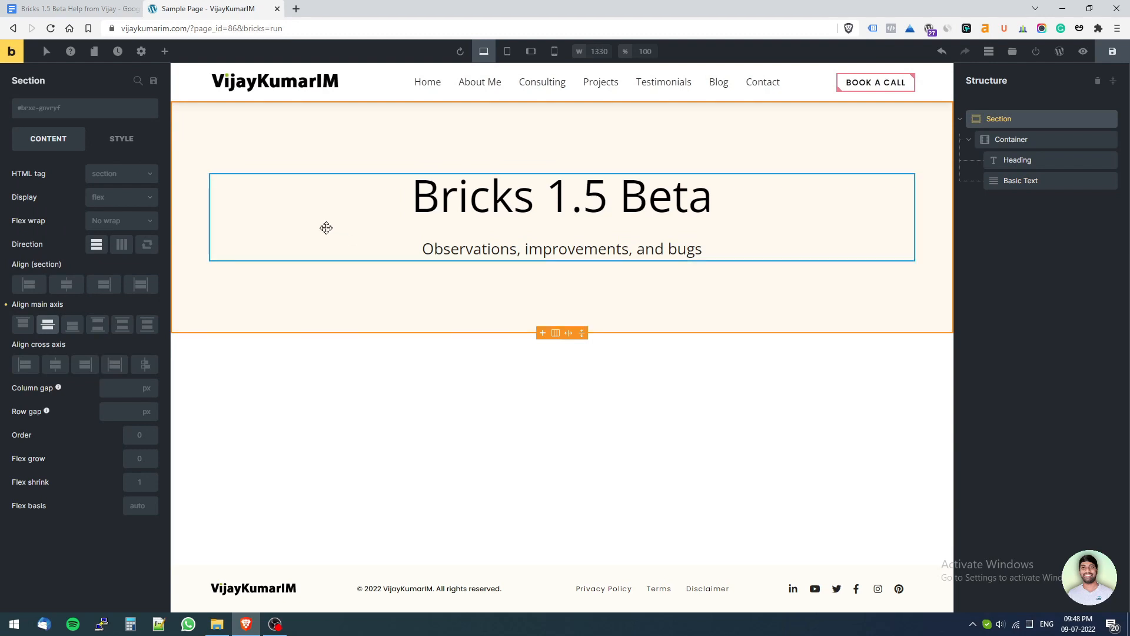
{"action": "left_click", "coordinate": [551, 250]}
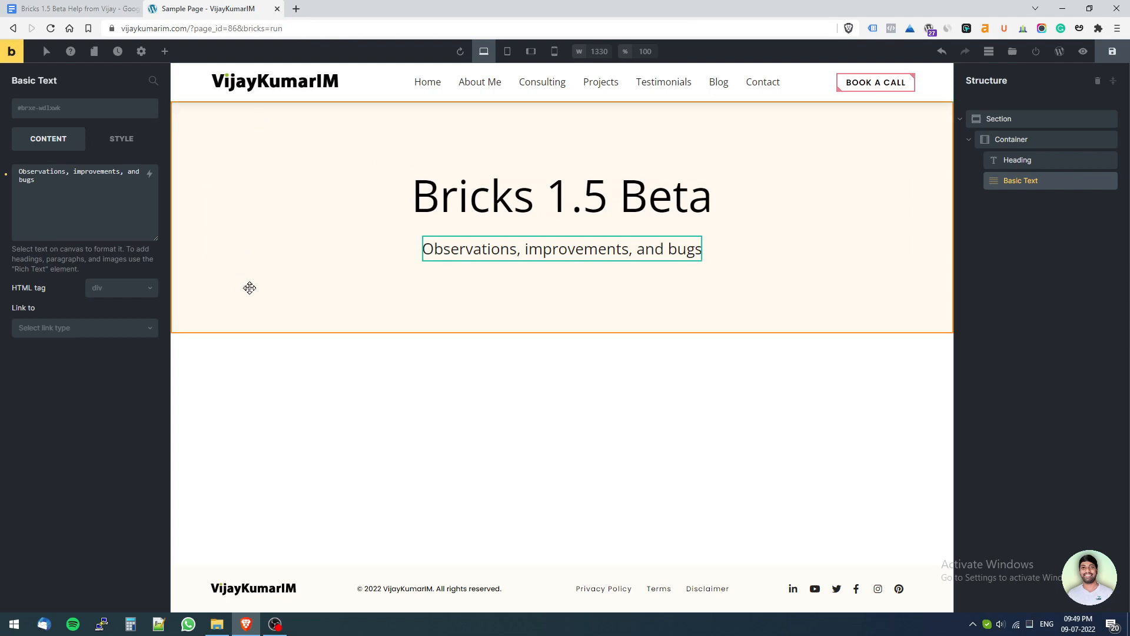
Read the notes on responsive mode among the canvas improvements in Google Docs and return to the page builder.
{"action": "left_click", "coordinate": [100, 7]}
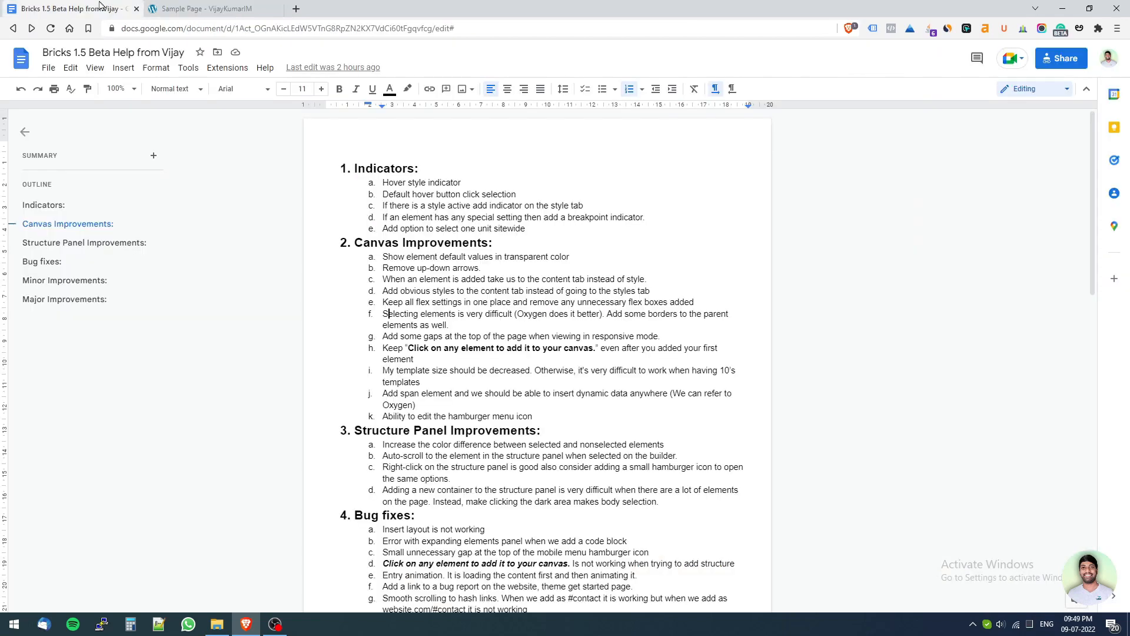
{"action": "scroll", "coordinate": [397, 290], "scroll_direction": "down", "scroll_amount": 1}
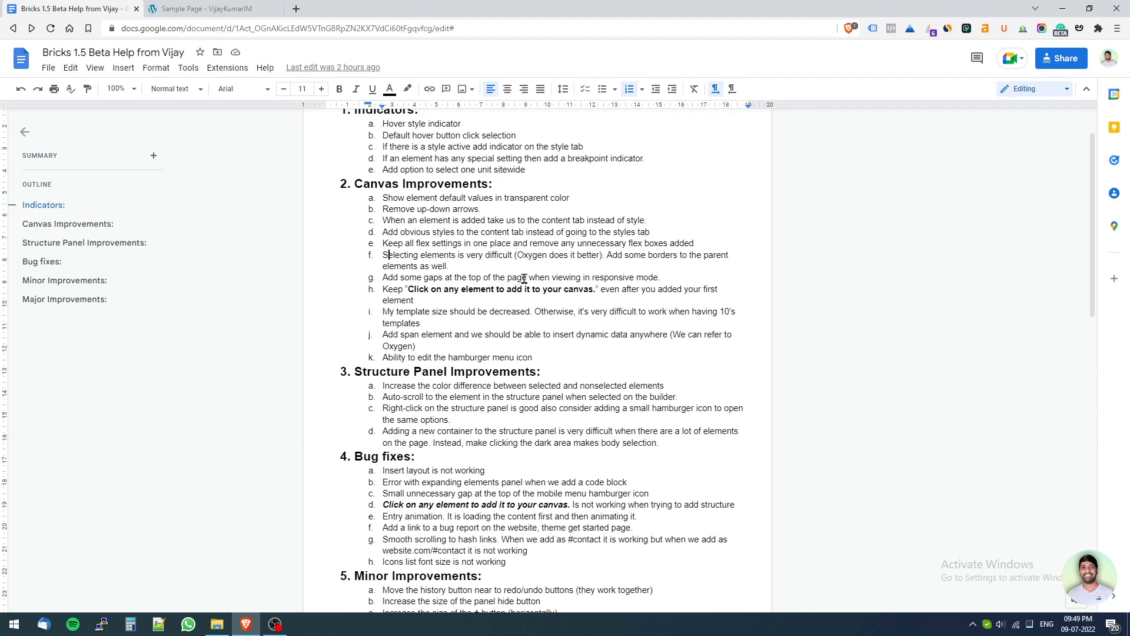
{"action": "left_click", "coordinate": [197, 8]}
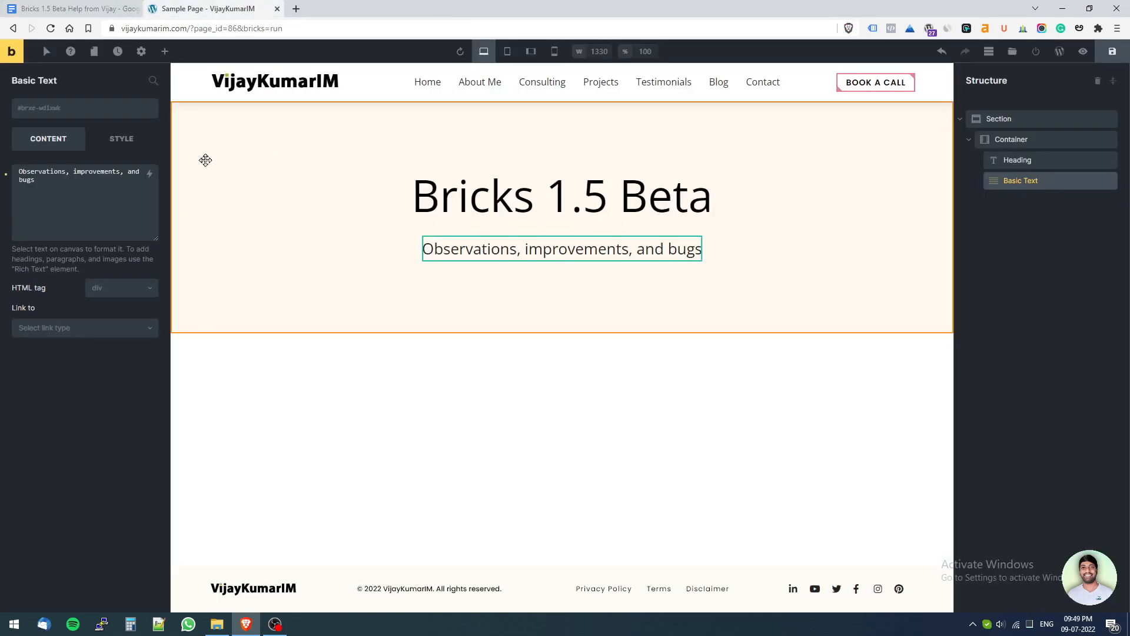
{"action": "left_click", "coordinate": [55, 7]}
{"action": "left_click", "coordinate": [181, 8]}
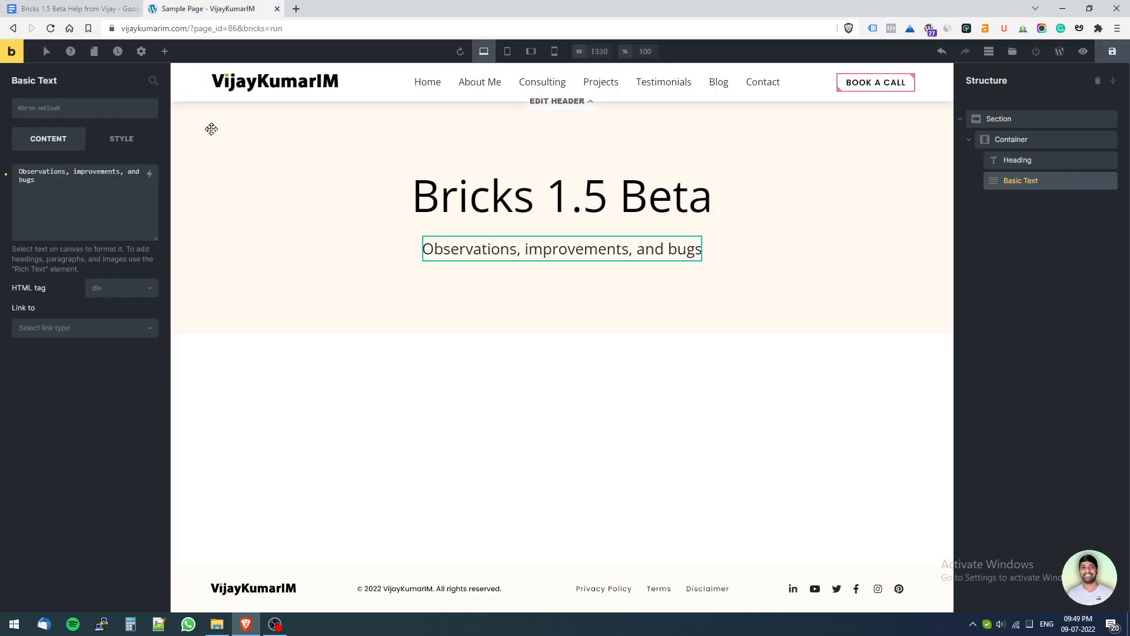
Compare the page top in the mobile portrait and desktop views, bring up the elements list, and finish in desktop view.
{"action": "left_click", "coordinate": [554, 52]}
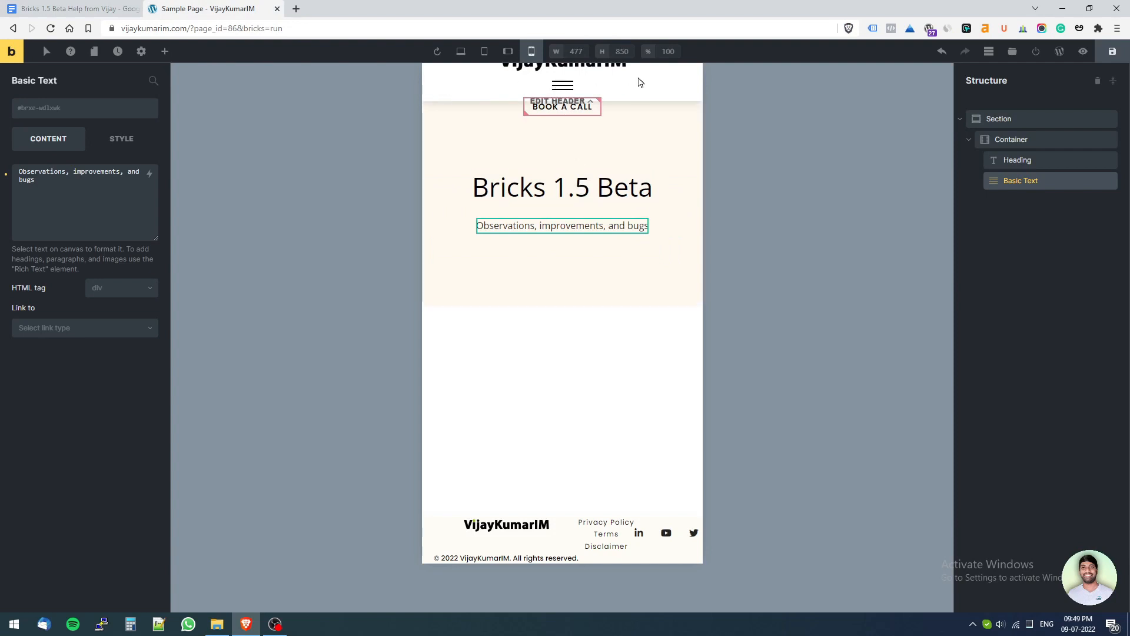
{"action": "left_click", "coordinate": [460, 53]}
{"action": "left_click", "coordinate": [554, 54]}
{"action": "key", "text": "ctrl+f"}
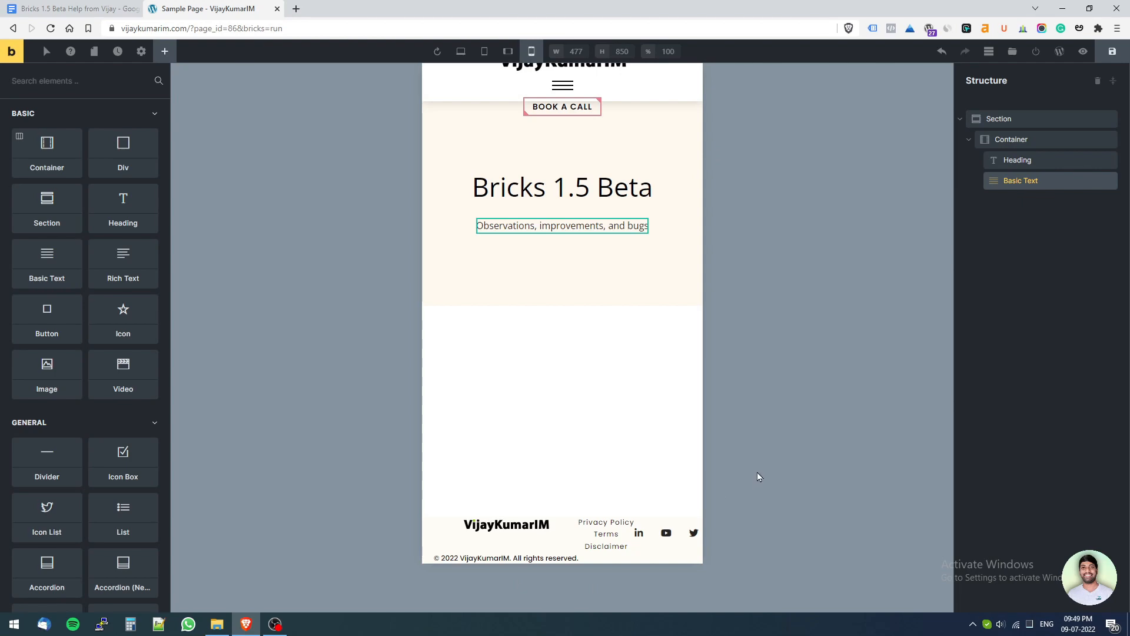
{"action": "left_click", "coordinate": [460, 52]}
Check the next Google Docs note, and back in the page builder delete the whole hero section.
{"action": "left_click", "coordinate": [77, 8]}
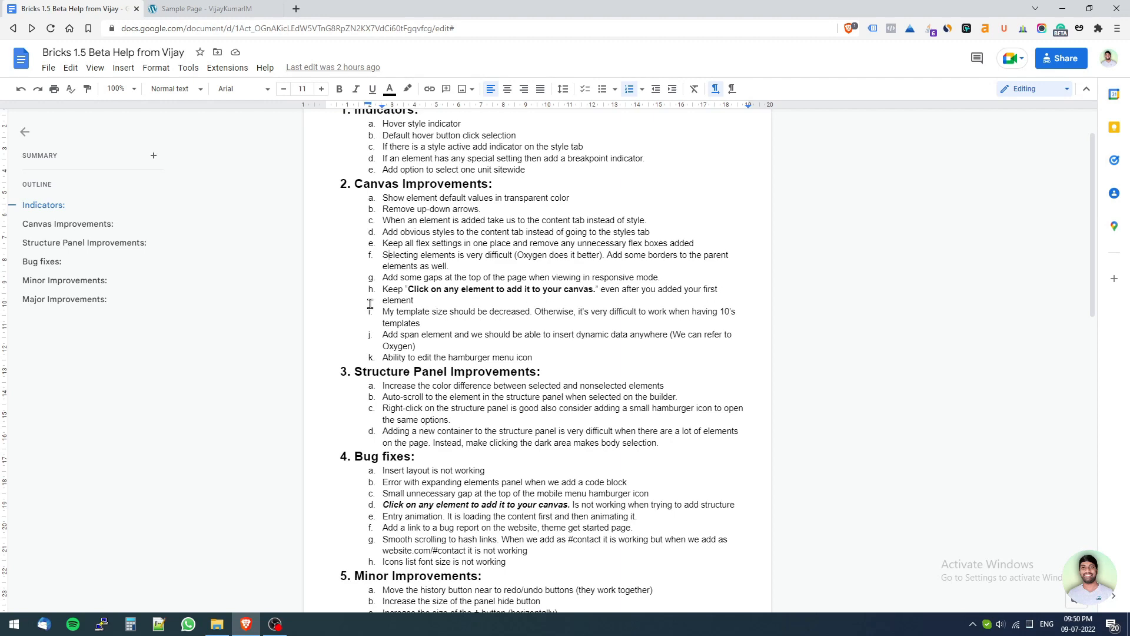
{"action": "left_click", "coordinate": [198, 6]}
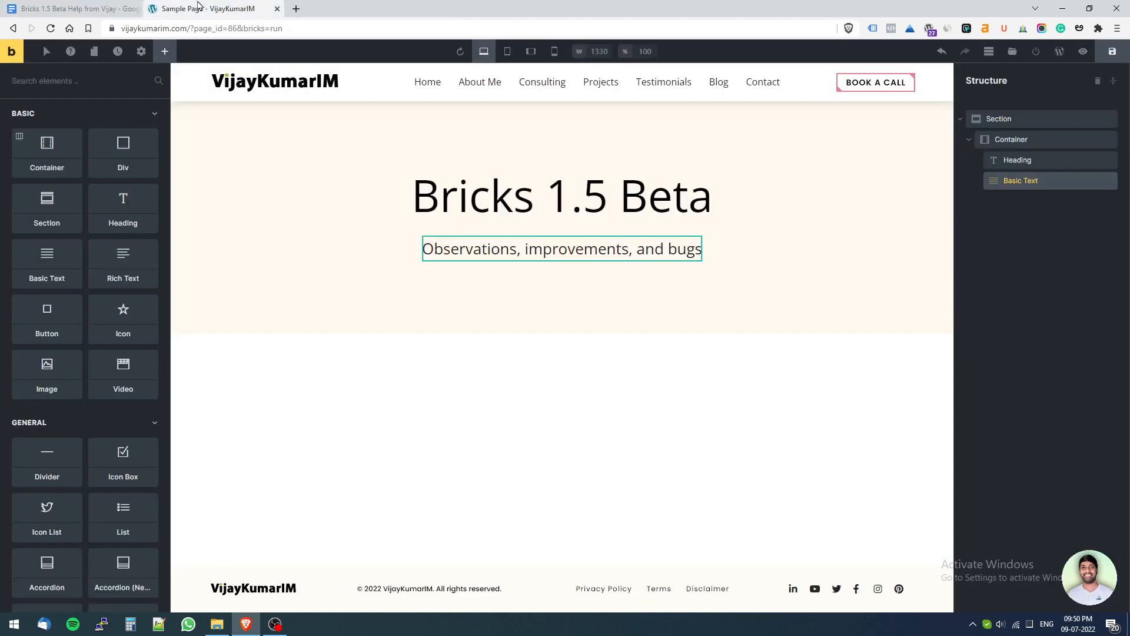
{"action": "left_click", "coordinate": [266, 142]}
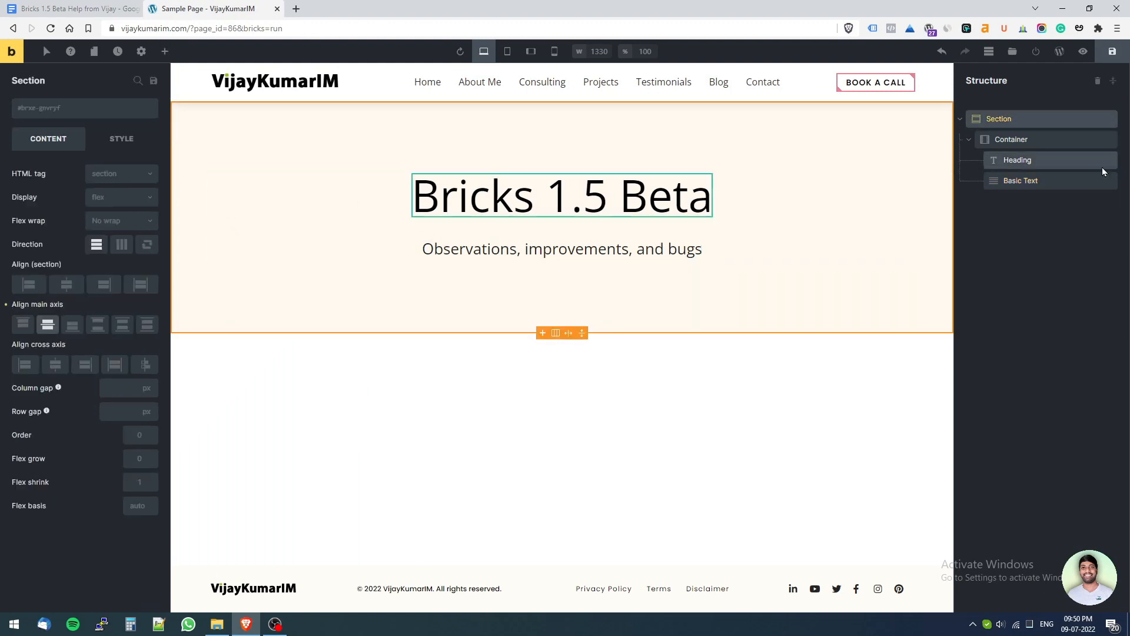
{"action": "right_click", "coordinate": [1052, 123]}
{"action": "left_click", "coordinate": [1036, 193]}
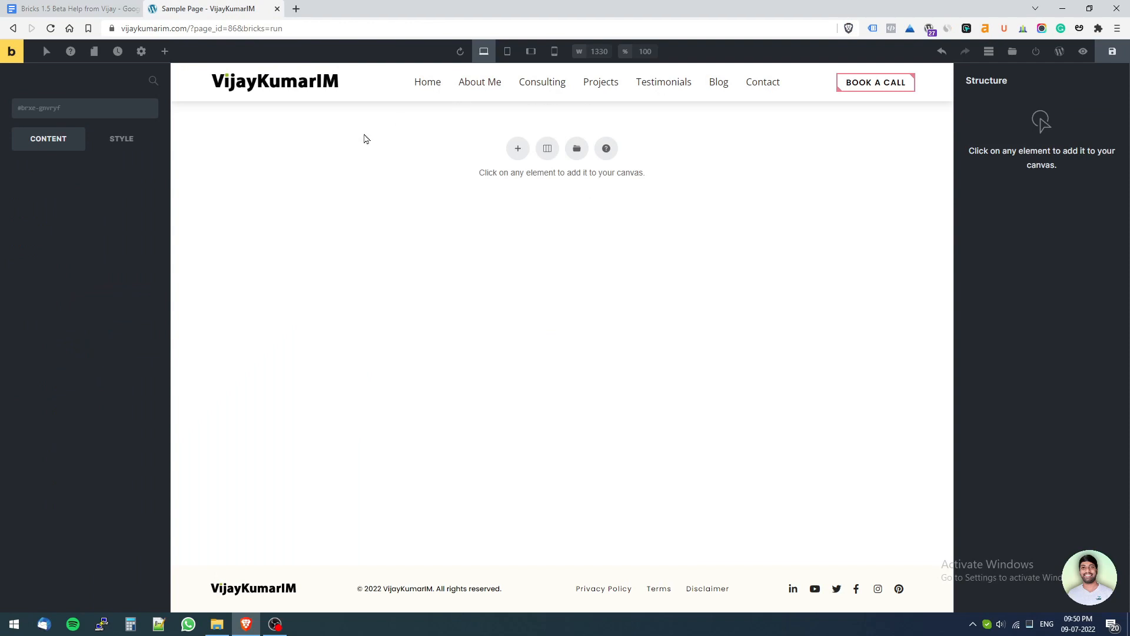
Add a new section with a container to the empty canvas, and select the container followed by its parent section.
{"action": "left_click", "coordinate": [517, 150]}
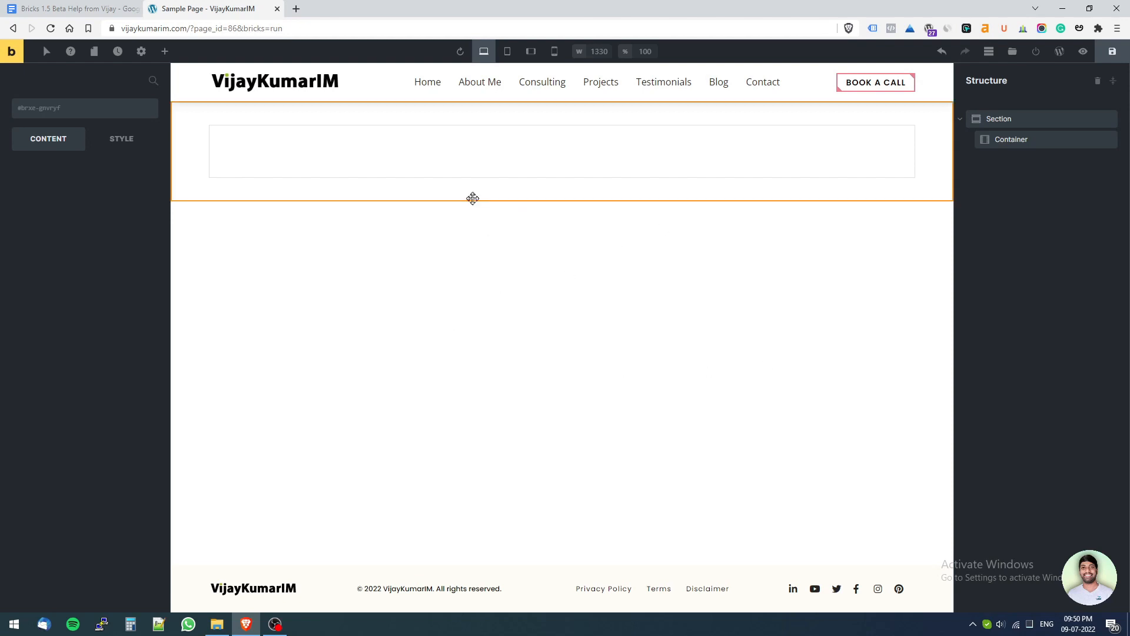
{"action": "left_click", "coordinate": [469, 196]}
{"action": "left_click", "coordinate": [477, 149]}
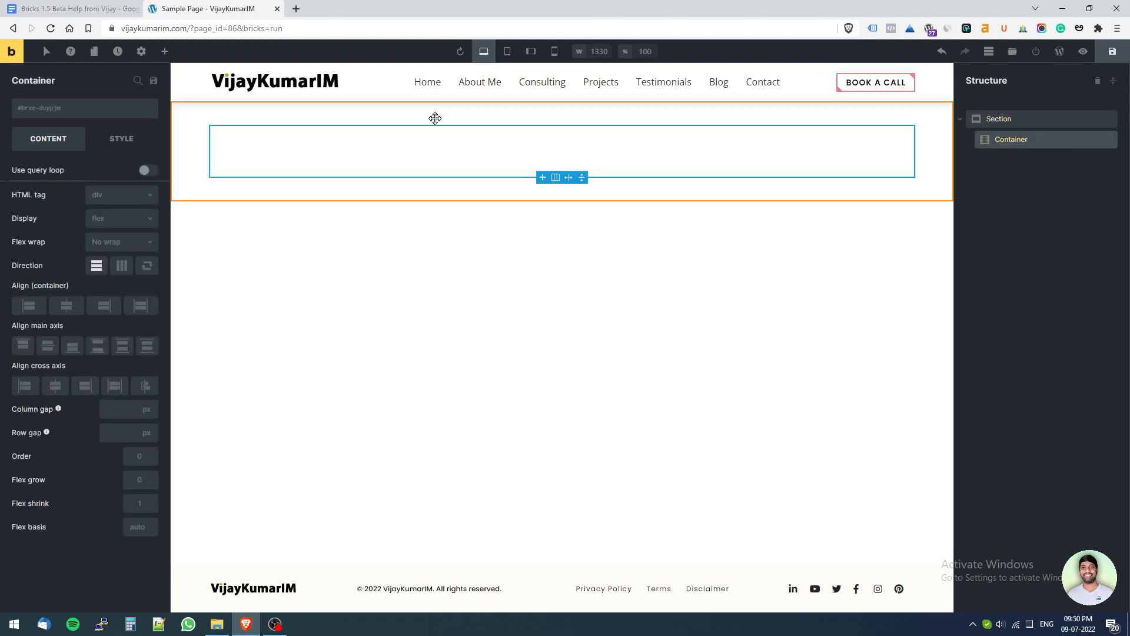
{"action": "left_click", "coordinate": [432, 116]}
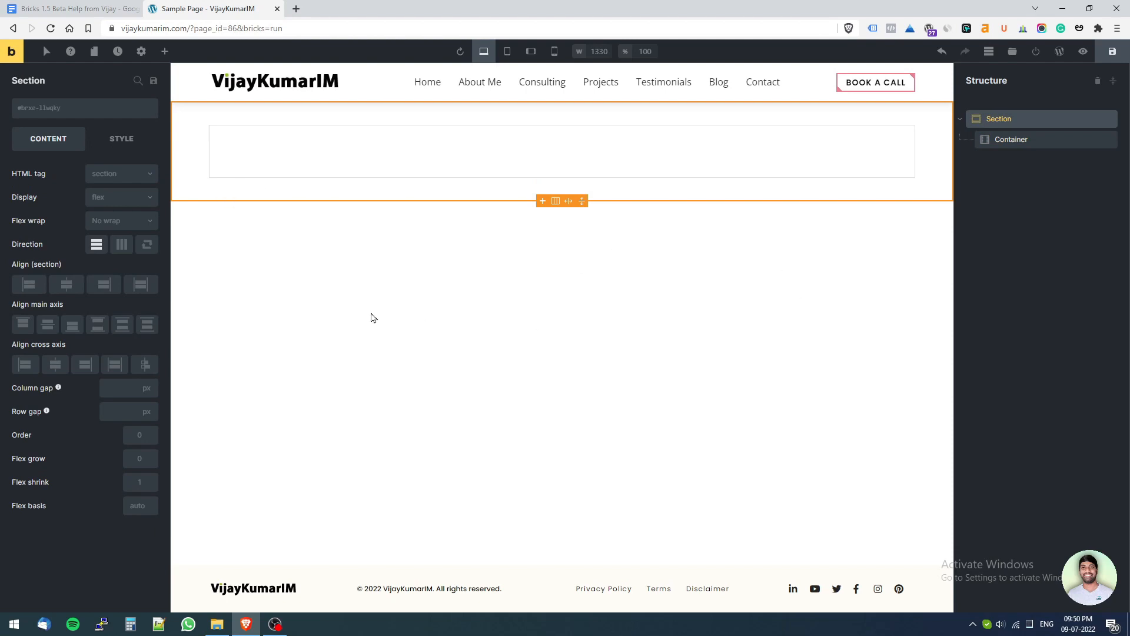
Consult the Google Docs note on template size, and back in the page builder examine the template cards in the My Templates library.
{"action": "left_click", "coordinate": [74, 8]}
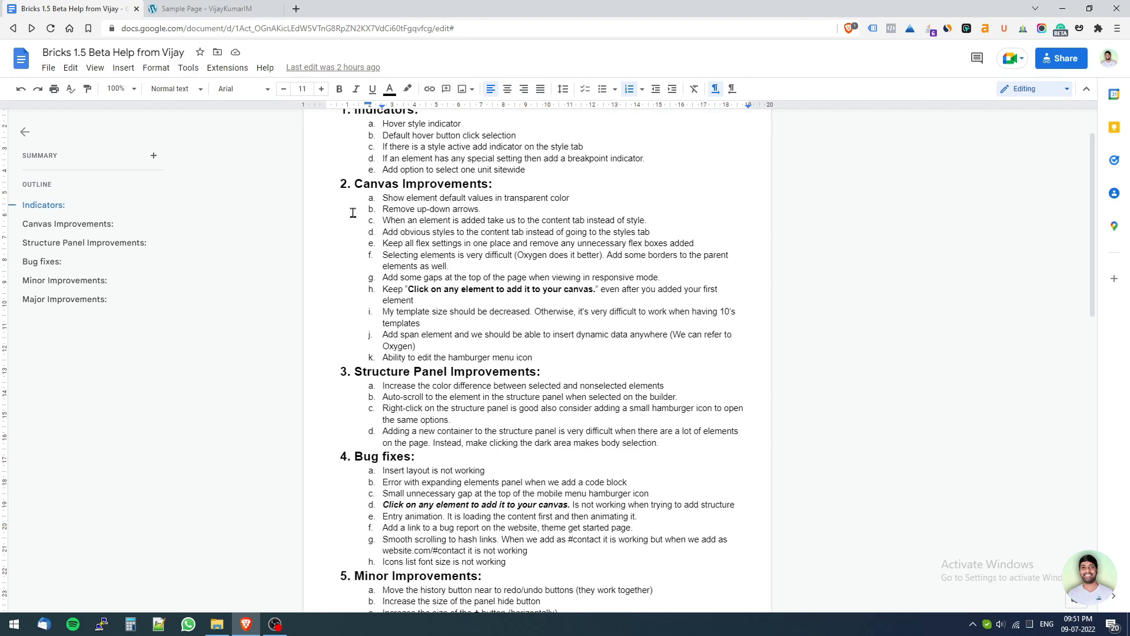
{"action": "left_click", "coordinate": [188, 9]}
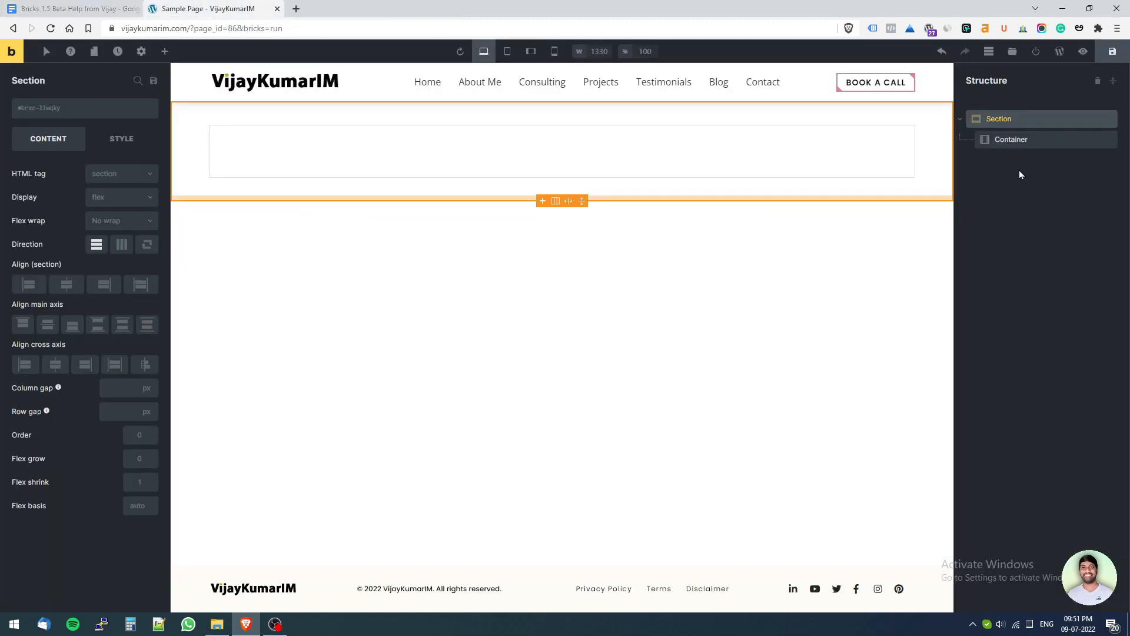
{"action": "left_click", "coordinate": [1013, 53]}
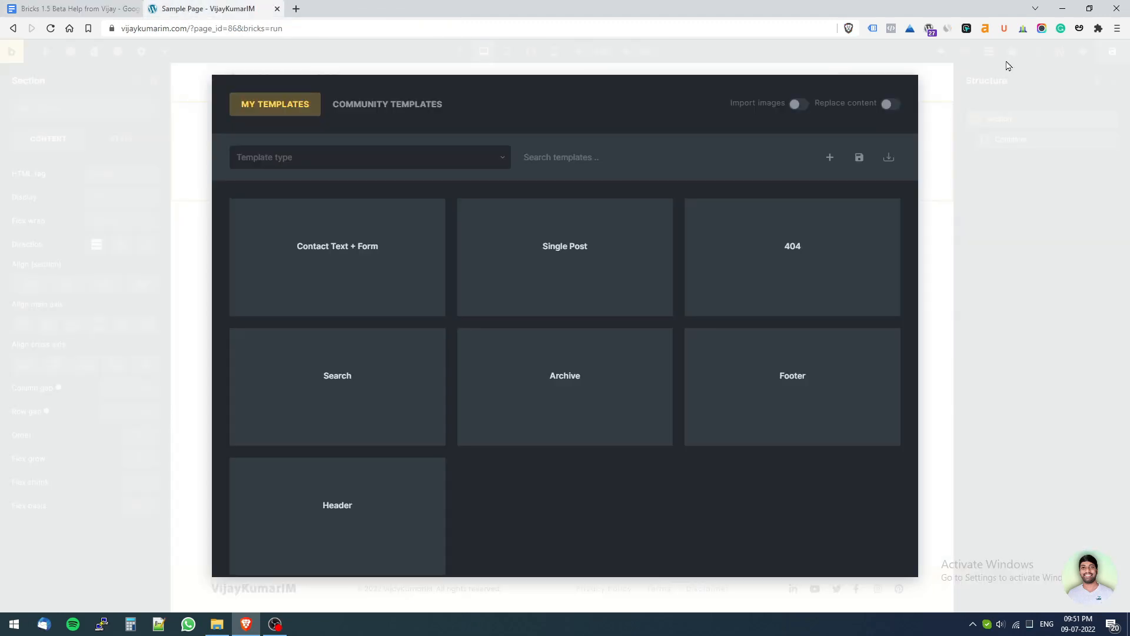
{"action": "mouse_move", "coordinate": [329, 231]}
{"action": "mouse_move", "coordinate": [327, 278]}
{"action": "mouse_move", "coordinate": [583, 305]}
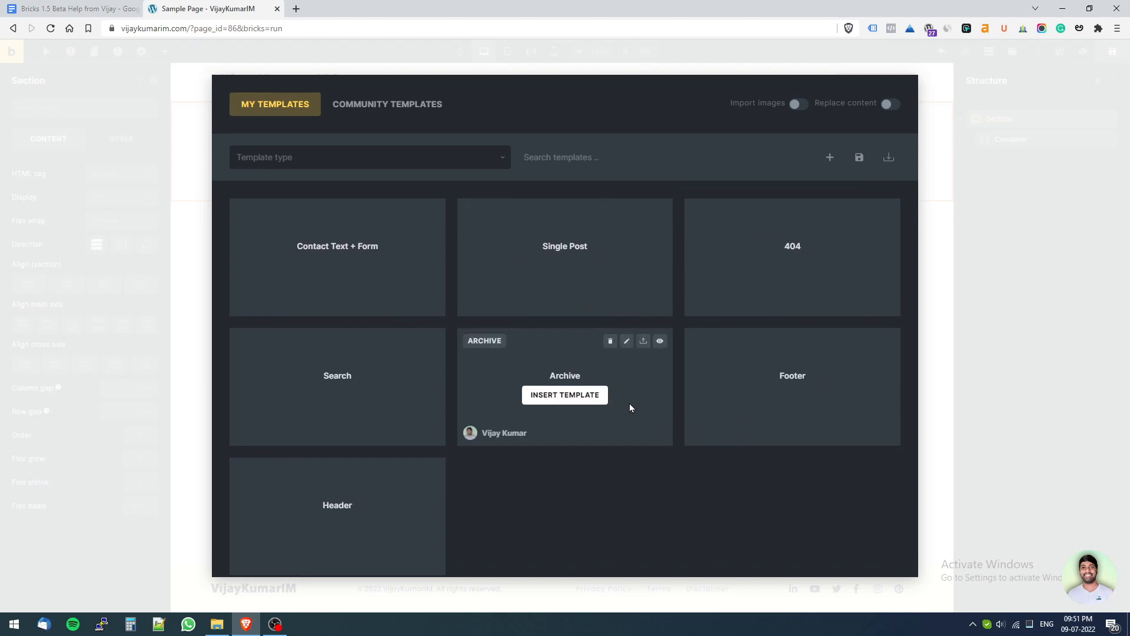
{"action": "scroll", "coordinate": [680, 424], "scroll_direction": "down", "scroll_amount": 1}
{"action": "mouse_move", "coordinate": [441, 246]}
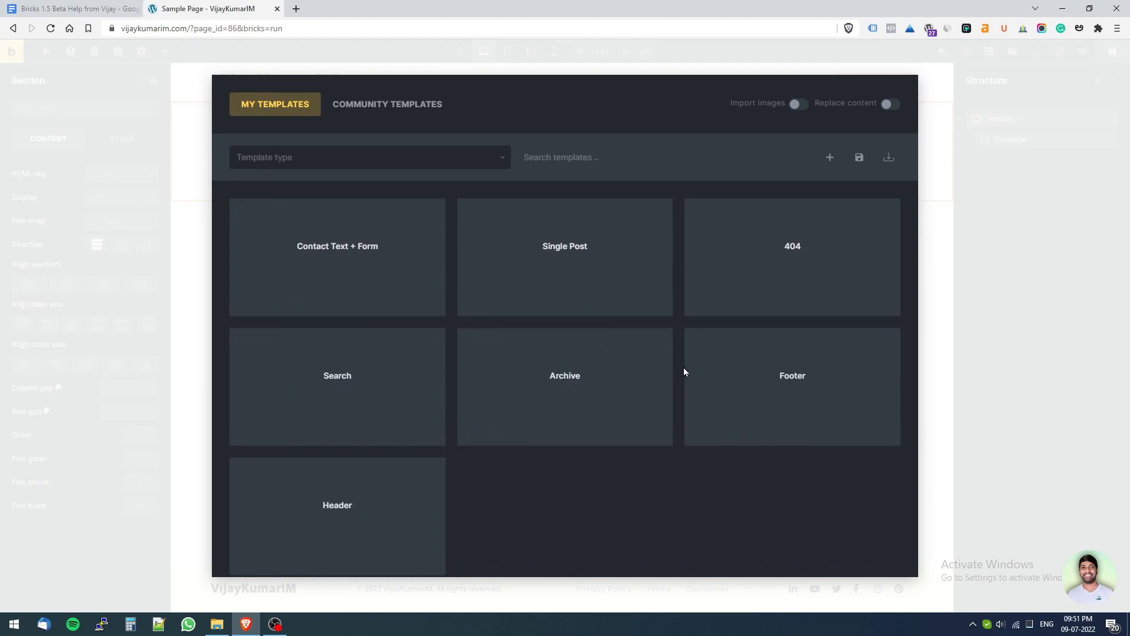
Examine the labels and options on the My Templates cards, and close the template library.
{"action": "mouse_move", "coordinate": [655, 264]}
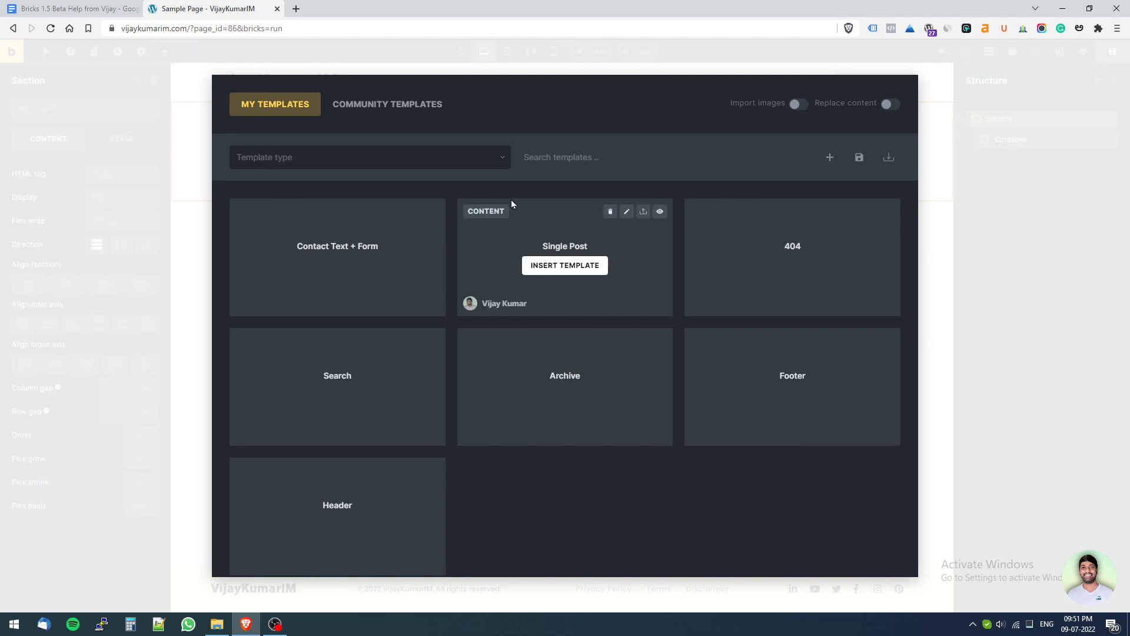
{"action": "mouse_move", "coordinate": [706, 267]}
{"action": "mouse_move", "coordinate": [631, 228]}
{"action": "mouse_move", "coordinate": [411, 541]}
{"action": "mouse_move", "coordinate": [324, 199]}
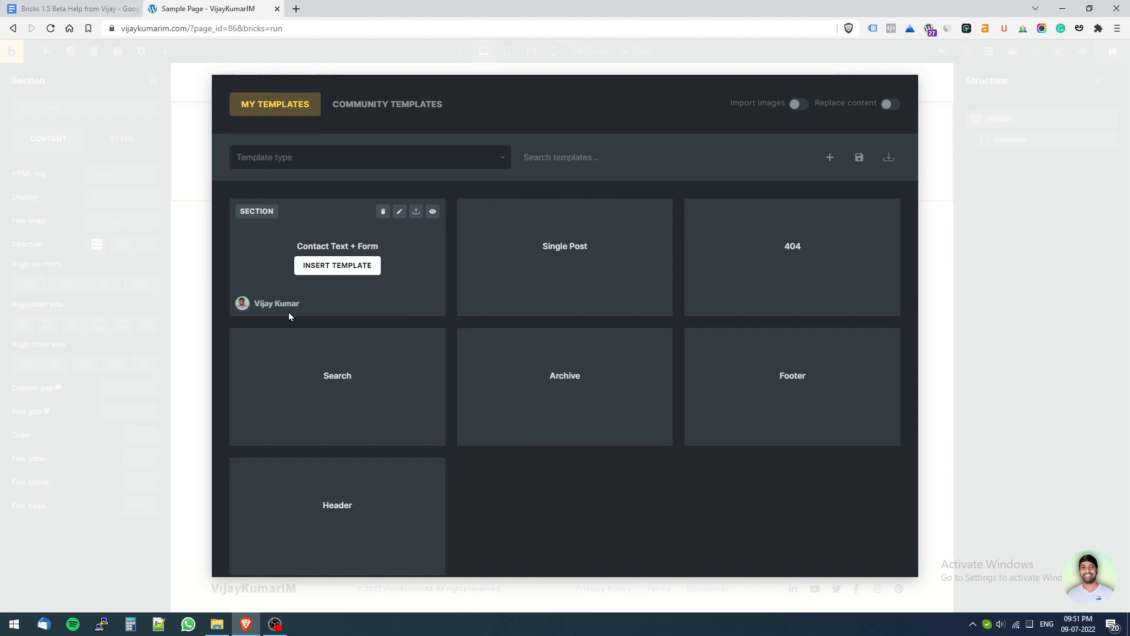
{"action": "left_click", "coordinate": [967, 178]}
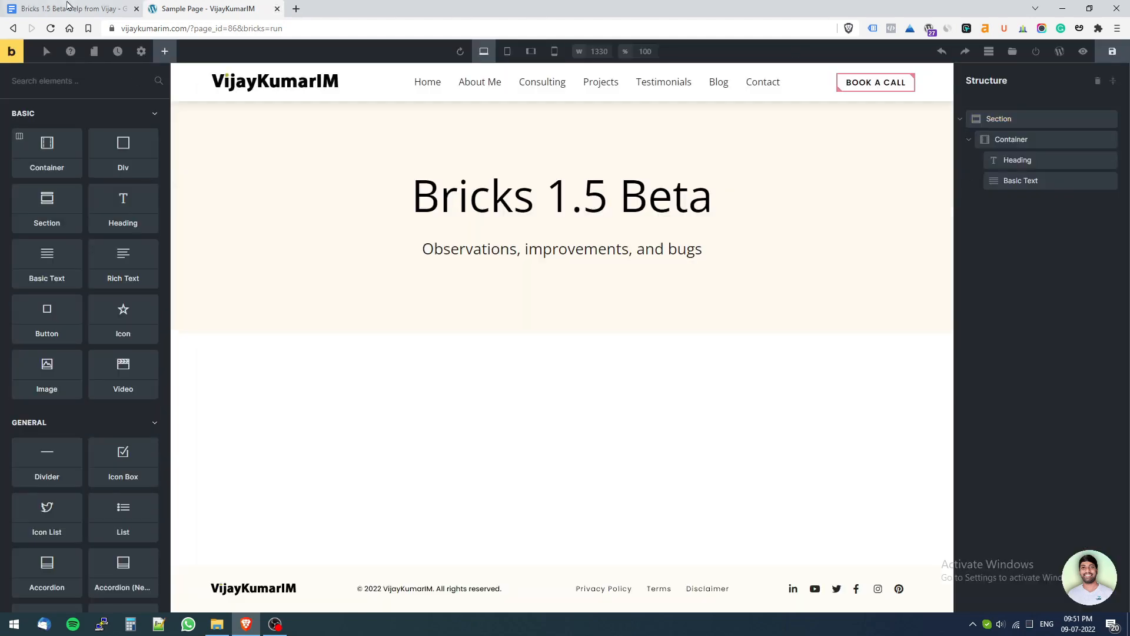
Consult the Google Docs canvas notes, and back in the page builder inspect the inline formatting options for the subtitle word "Observations".
{"action": "left_click", "coordinate": [63, 7]}
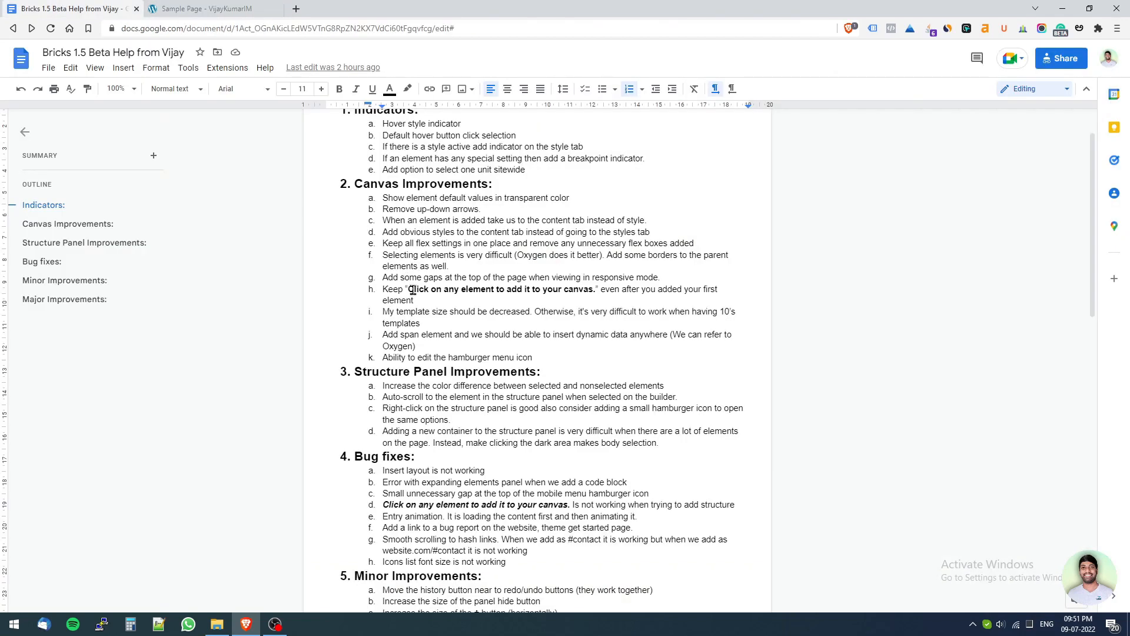
{"action": "left_click", "coordinate": [384, 279]}
{"action": "left_click", "coordinate": [196, 7]}
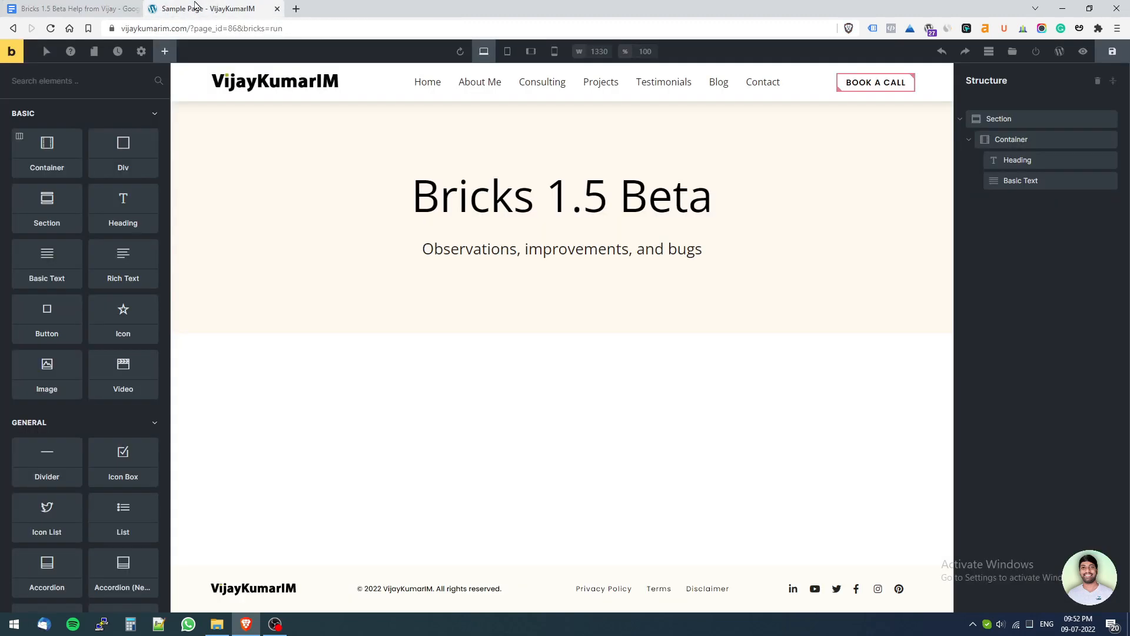
{"action": "left_click", "coordinate": [471, 250]}
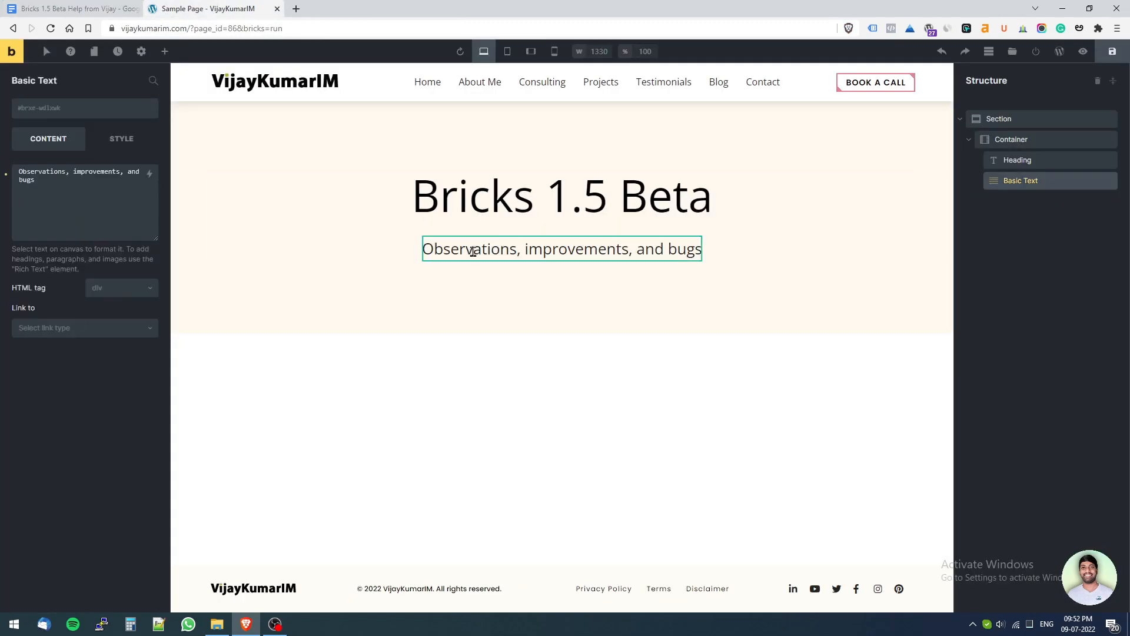
{"action": "double_click", "coordinate": [474, 253]}
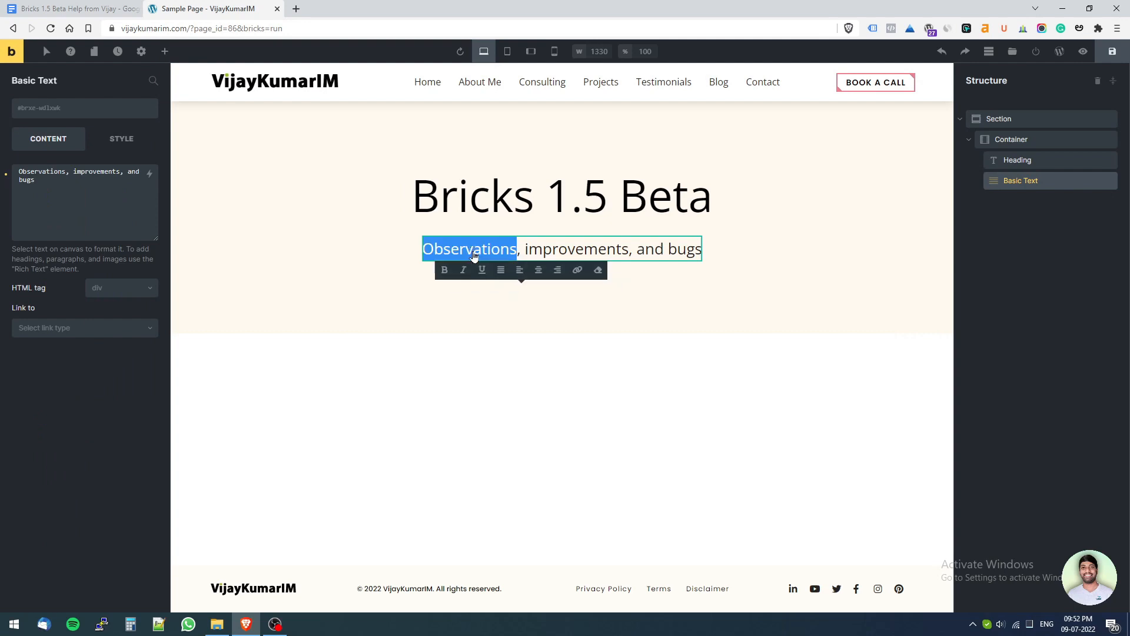
{"action": "left_click", "coordinate": [493, 286]}
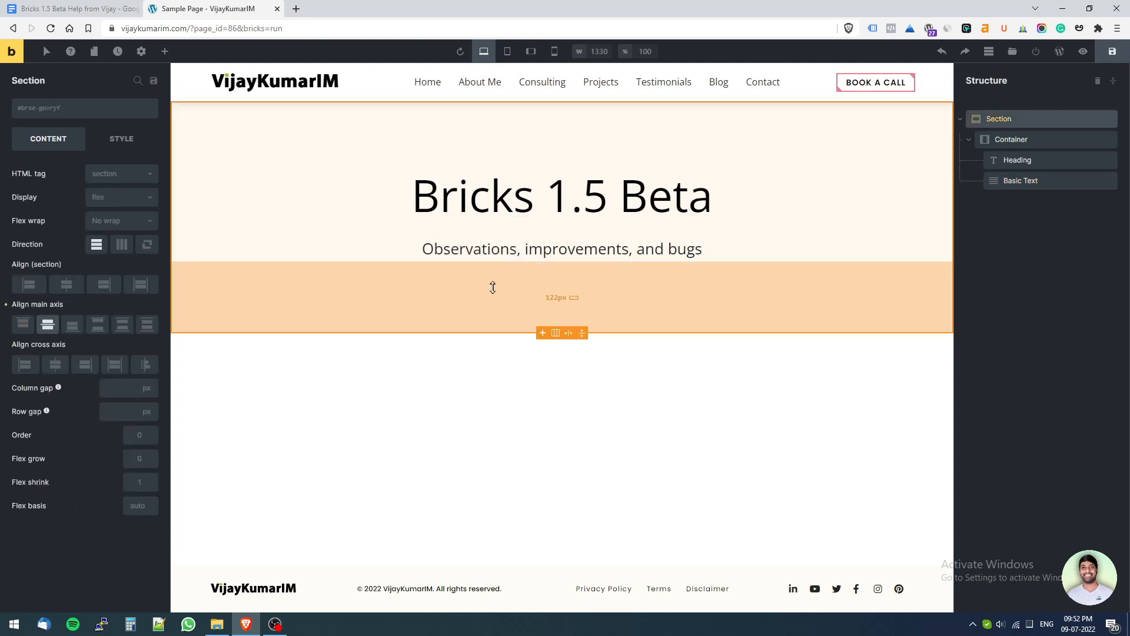
Select the subtitle word "improvements" and examine the Basic Text element's content and style settings for it.
{"action": "double_click", "coordinate": [547, 250]}
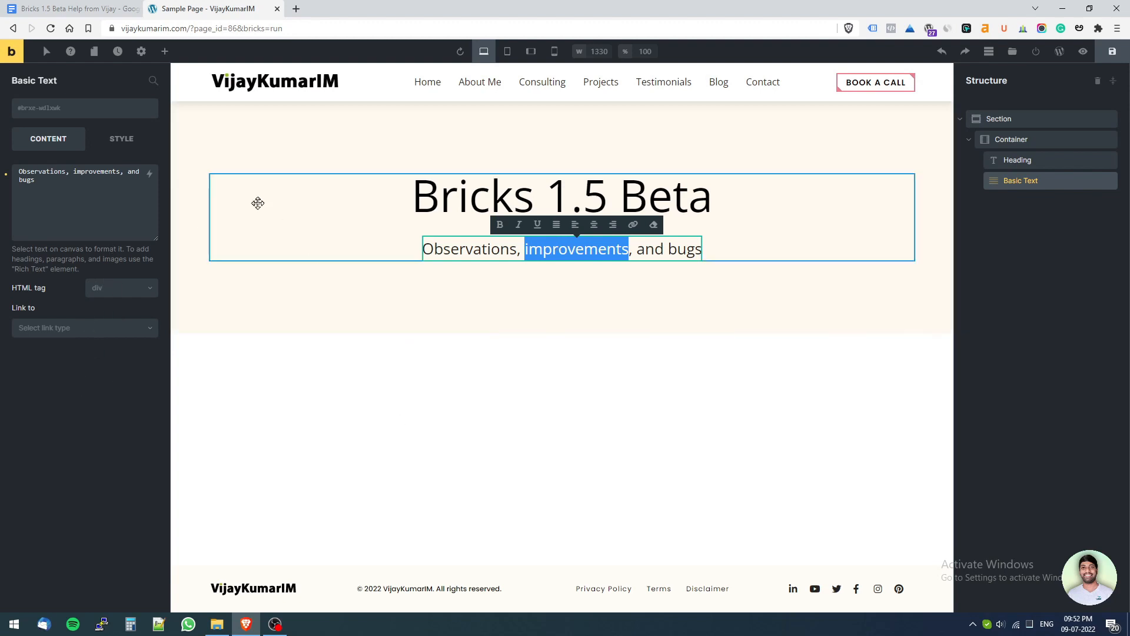
{"action": "left_click", "coordinate": [593, 255]}
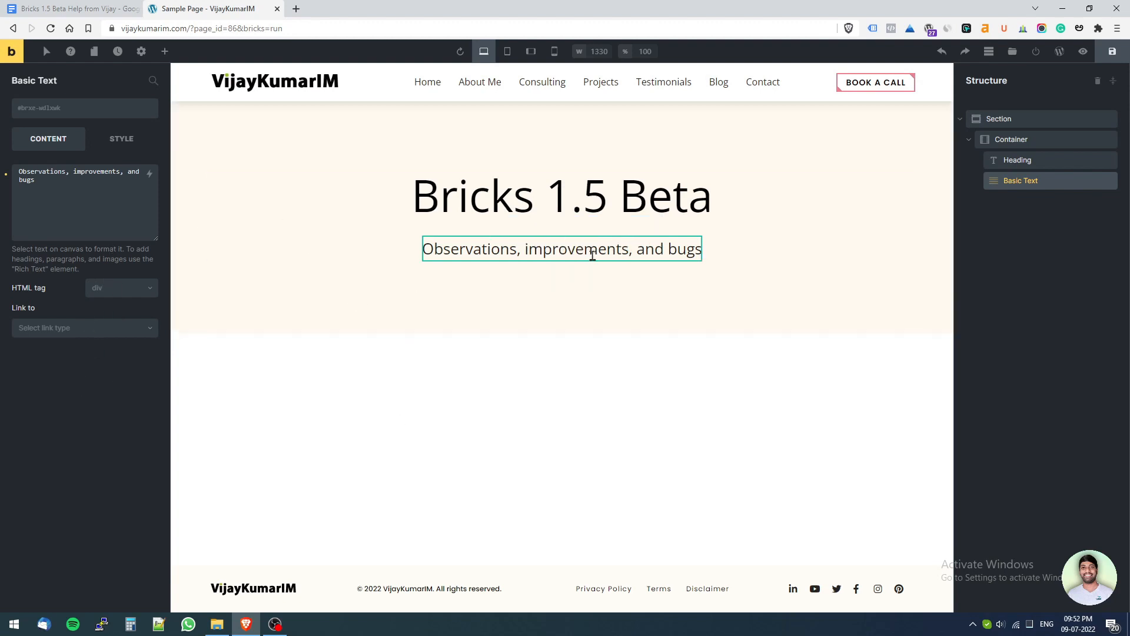
{"action": "double_click", "coordinate": [579, 249]}
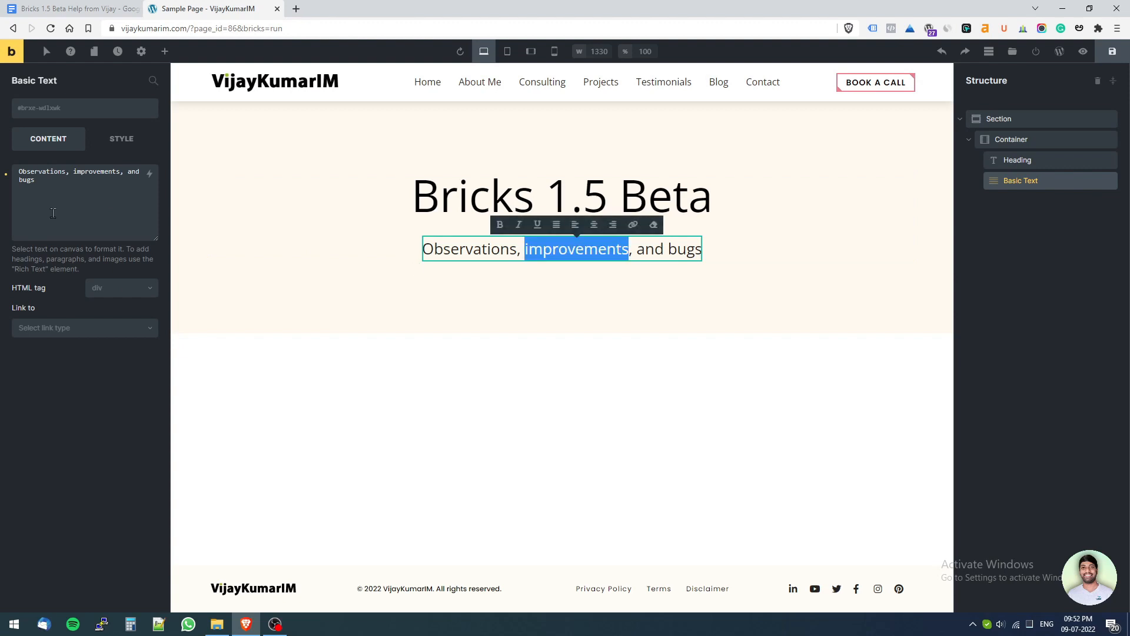
{"action": "left_click", "coordinate": [113, 156]}
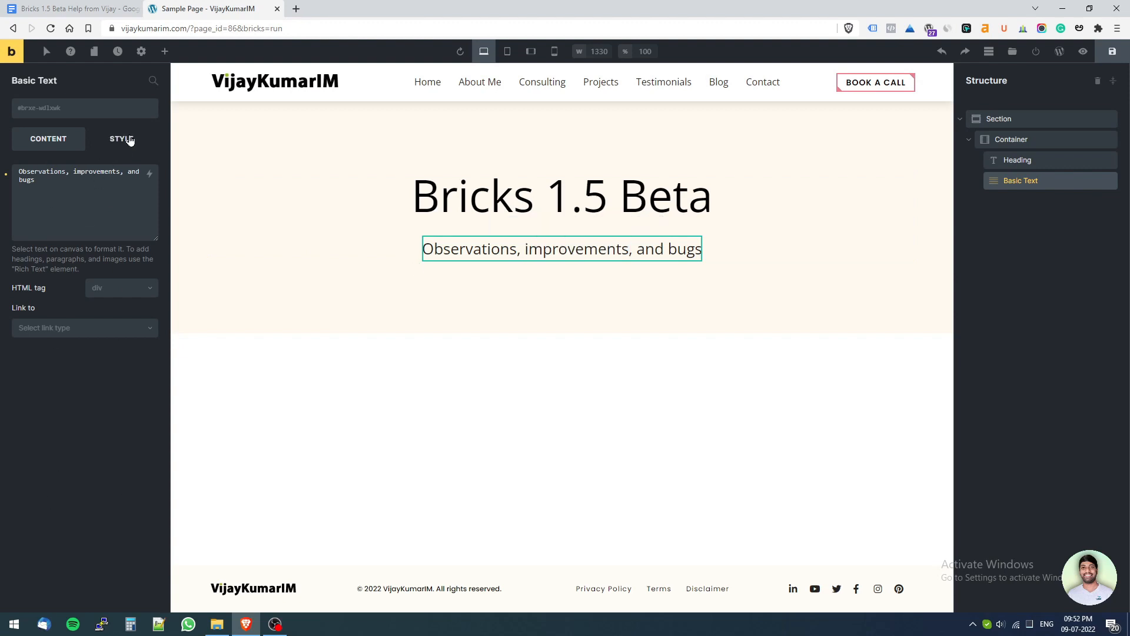
{"action": "left_click", "coordinate": [121, 140]}
{"action": "double_click", "coordinate": [557, 248]}
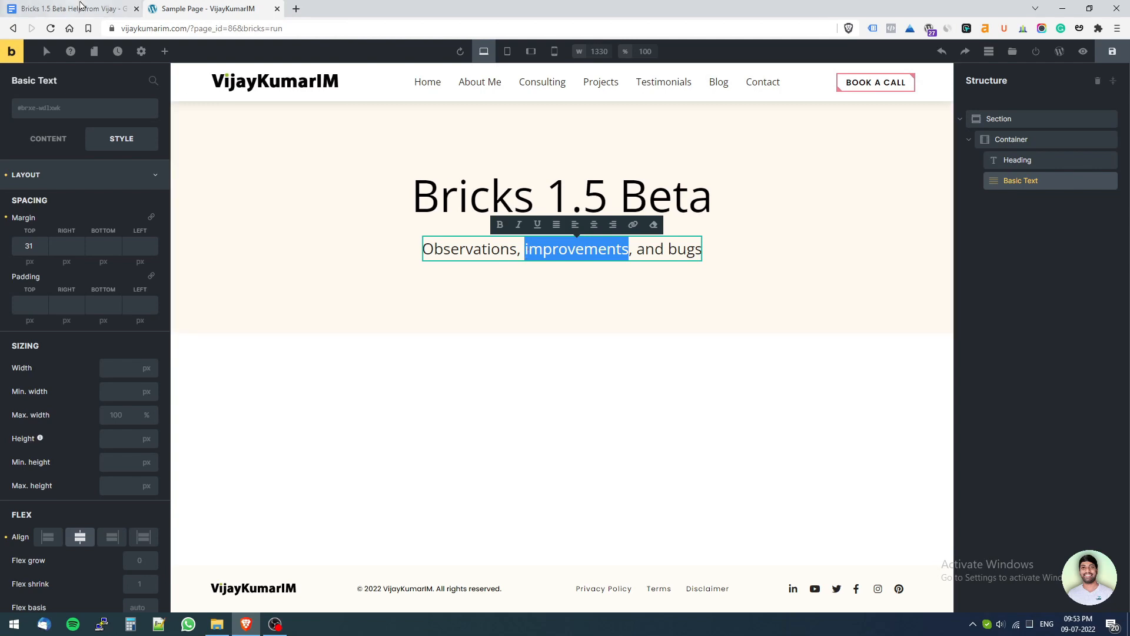
Check the Google Docs note on the hamburger menu icon, and from the page builder open the site header template for editing.
{"action": "key", "text": "ctrl+shift+Tab"}
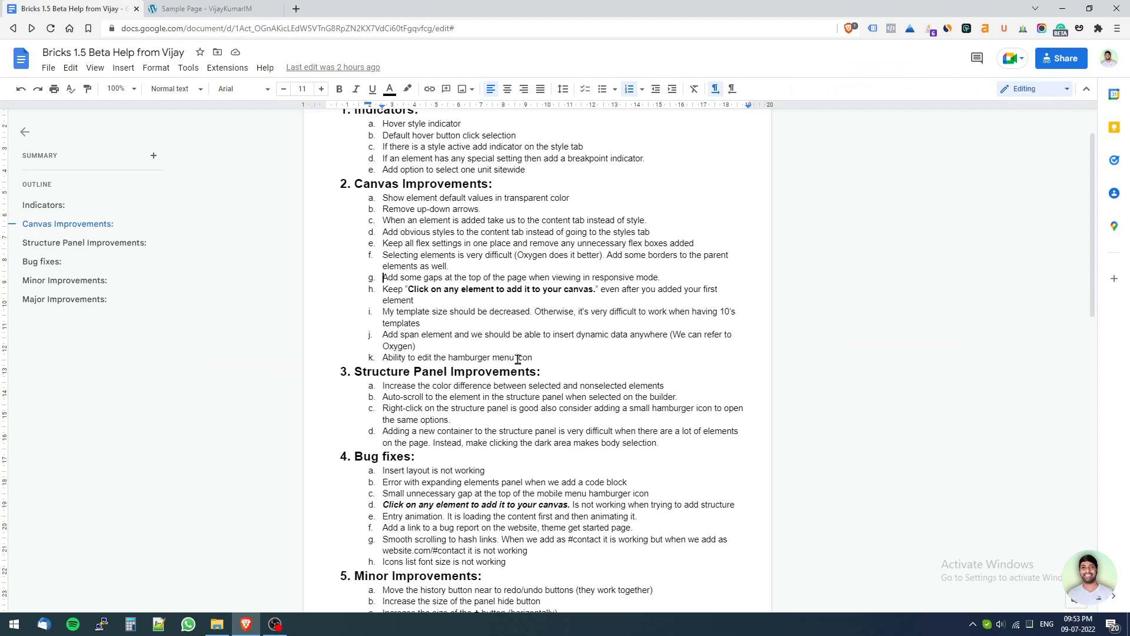
{"action": "left_click", "coordinate": [175, 6]}
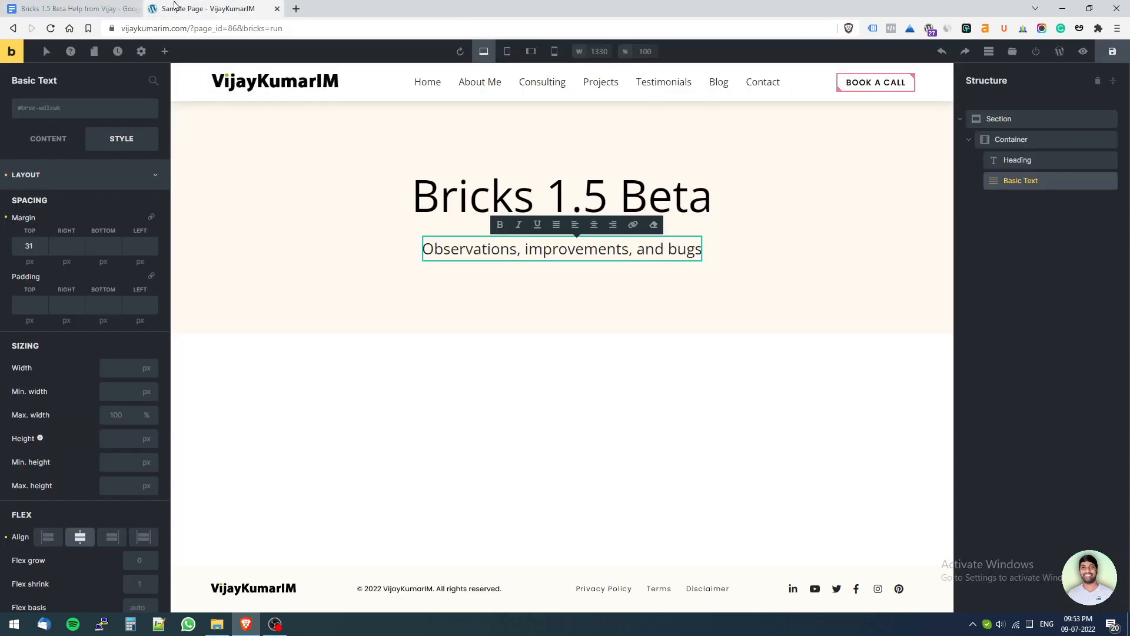
{"action": "left_click", "coordinate": [378, 86]}
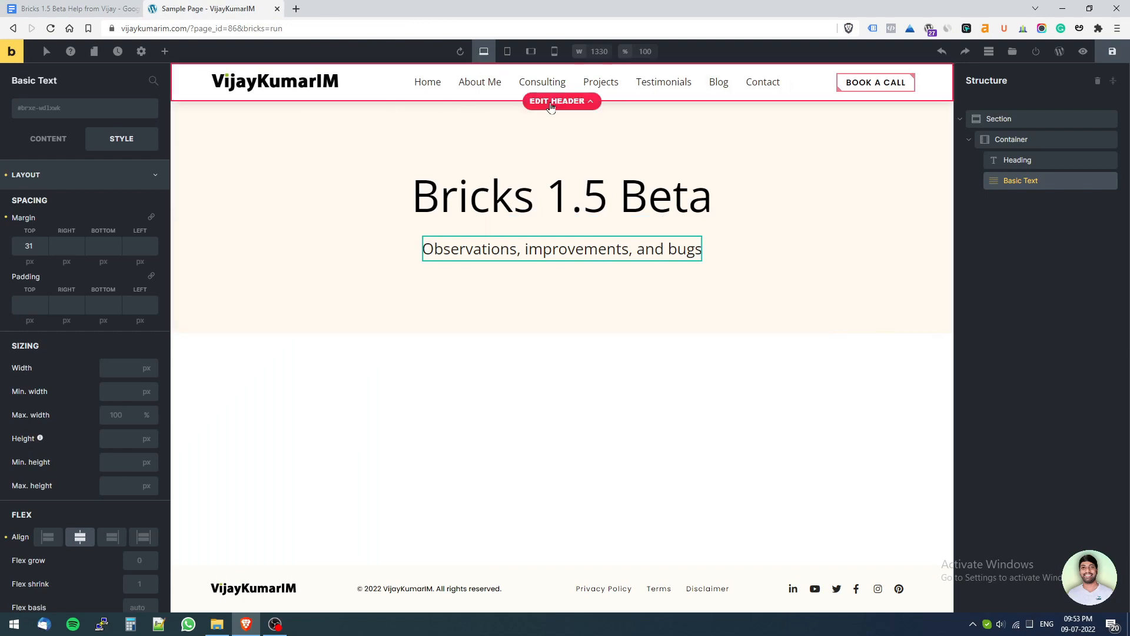
{"action": "left_click", "coordinate": [558, 101]}
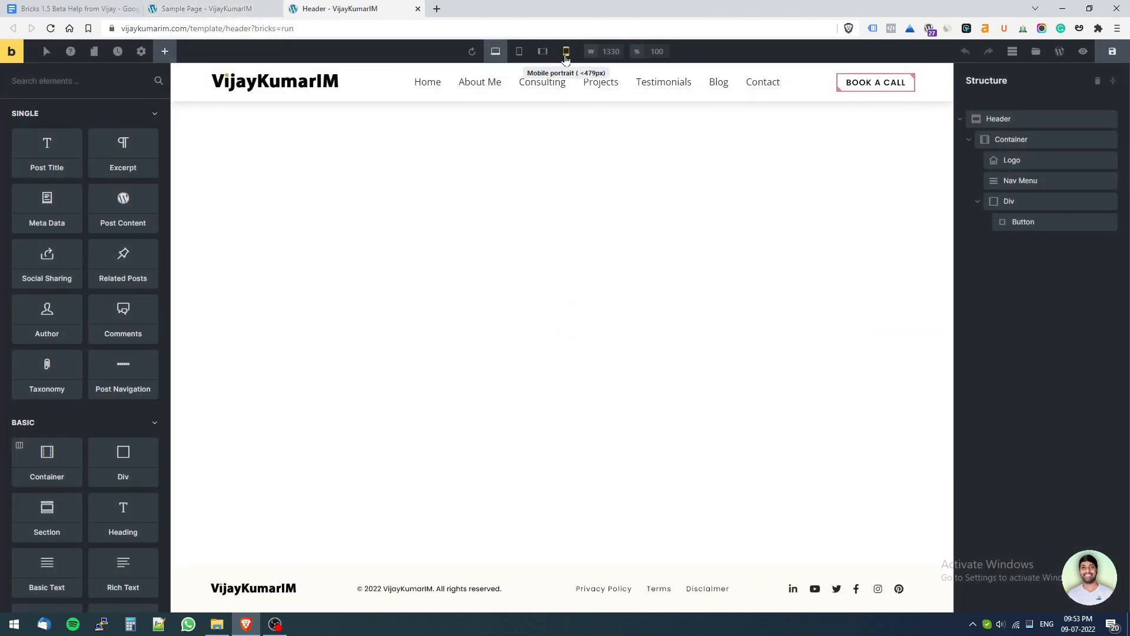
Select the header's Nav Menu and look through its Mobile Menu settings.
{"action": "left_click", "coordinate": [584, 84]}
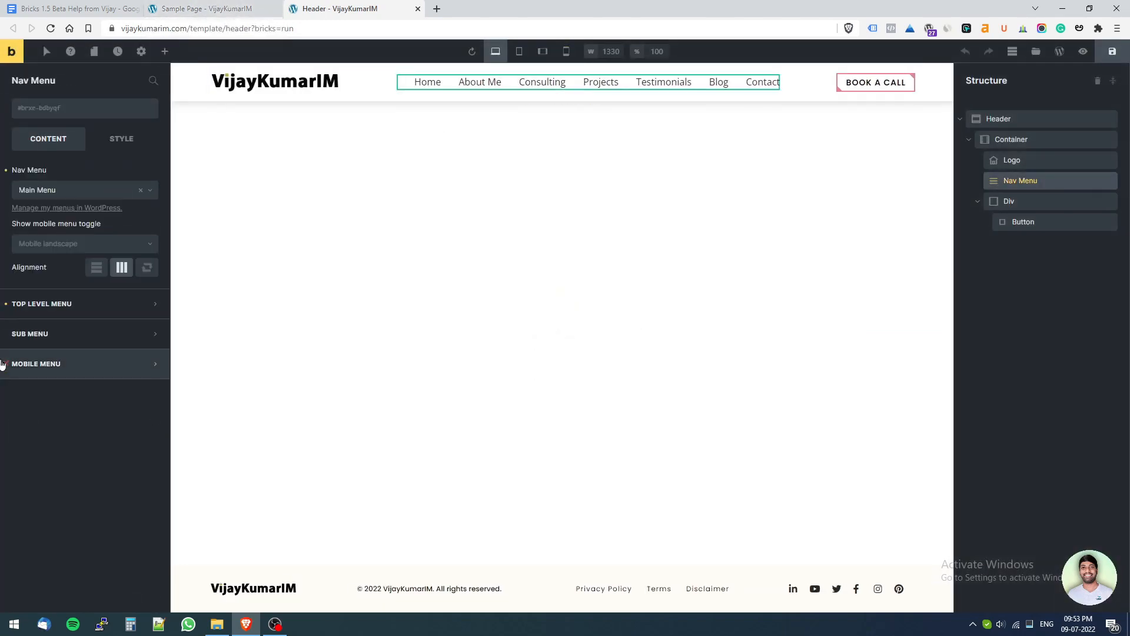
{"action": "left_click", "coordinate": [75, 364]}
{"action": "scroll", "coordinate": [143, 386], "scroll_direction": "down", "scroll_amount": 4}
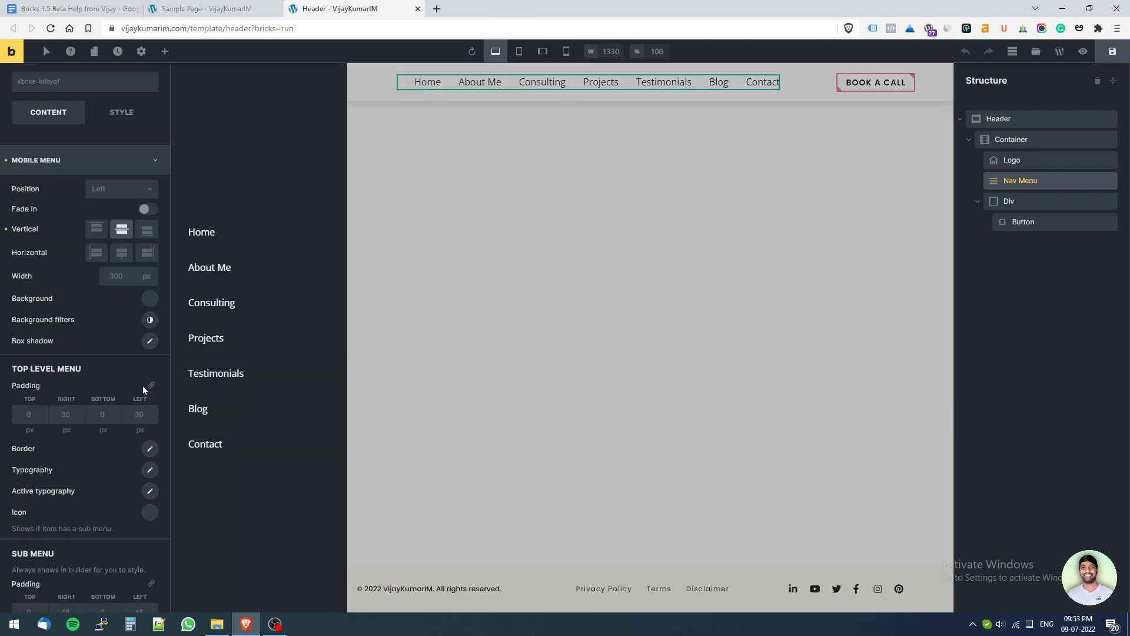
{"action": "scroll", "coordinate": [142, 386], "scroll_direction": "down", "scroll_amount": 3}
{"action": "scroll", "coordinate": [144, 389], "scroll_direction": "up", "scroll_amount": 4}
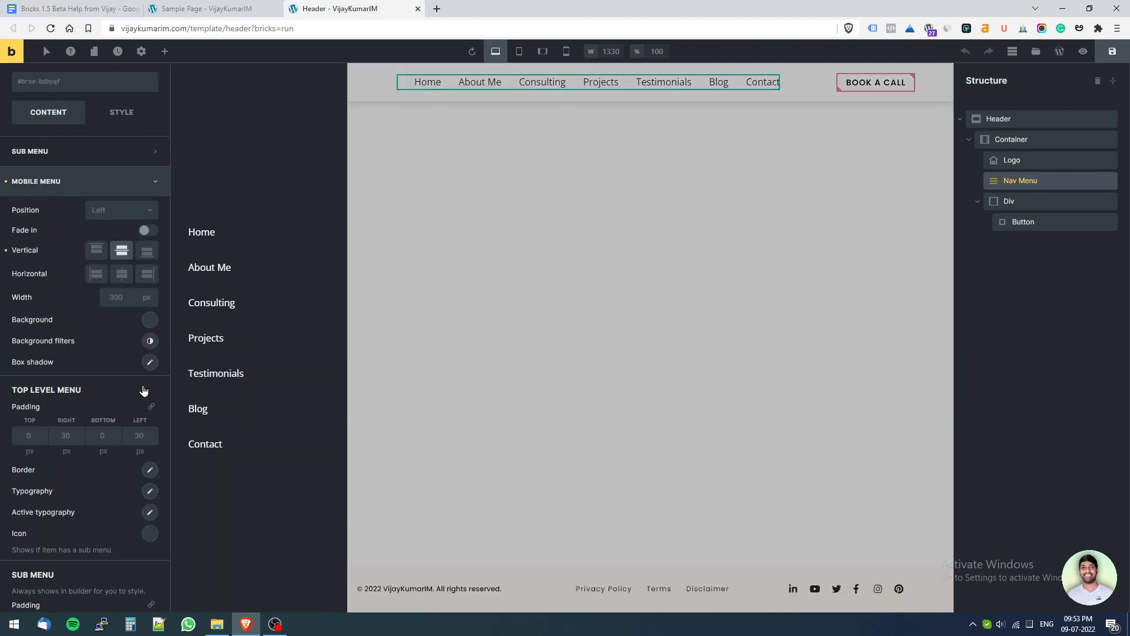
{"action": "scroll", "coordinate": [143, 386], "scroll_direction": "up", "scroll_amount": 4}
{"action": "scroll", "coordinate": [144, 386], "scroll_direction": "down", "scroll_amount": 7}
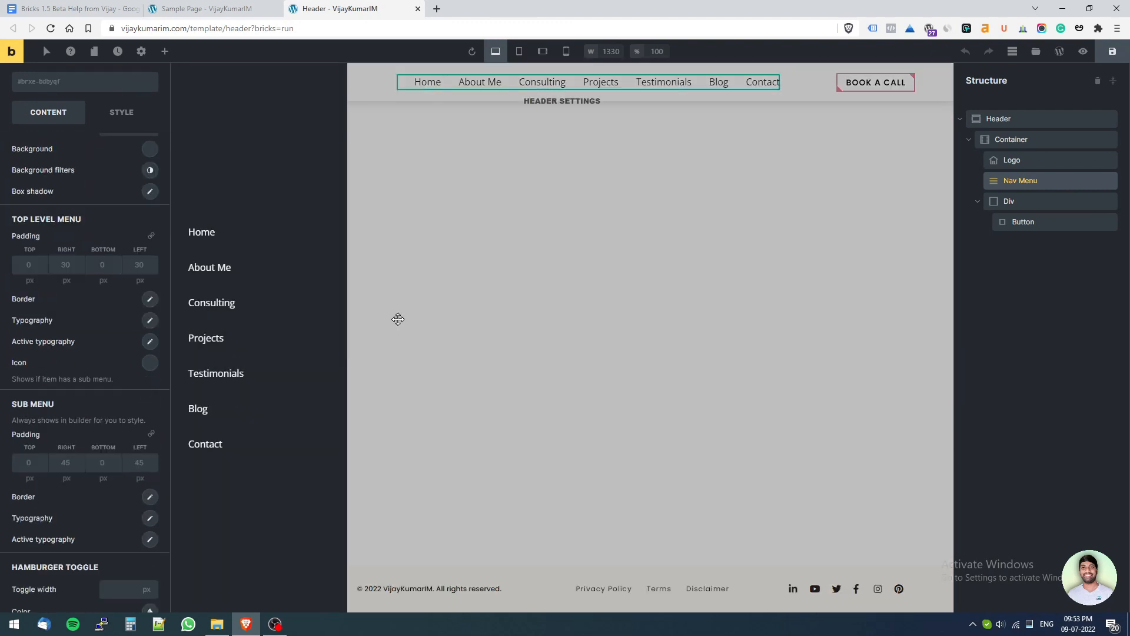
Compare the open mobile menu in mobile portrait and desktop views, examine the Hamburger Toggle settings, and dismiss the menu overlay.
{"action": "left_click", "coordinate": [567, 52]}
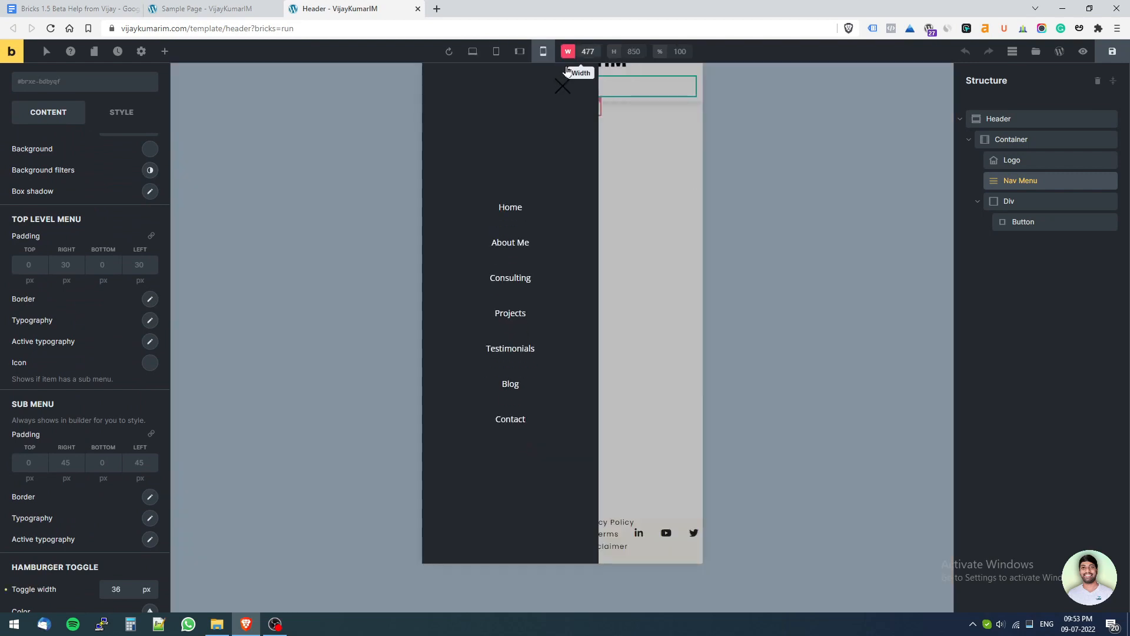
{"action": "left_click", "coordinate": [473, 52]}
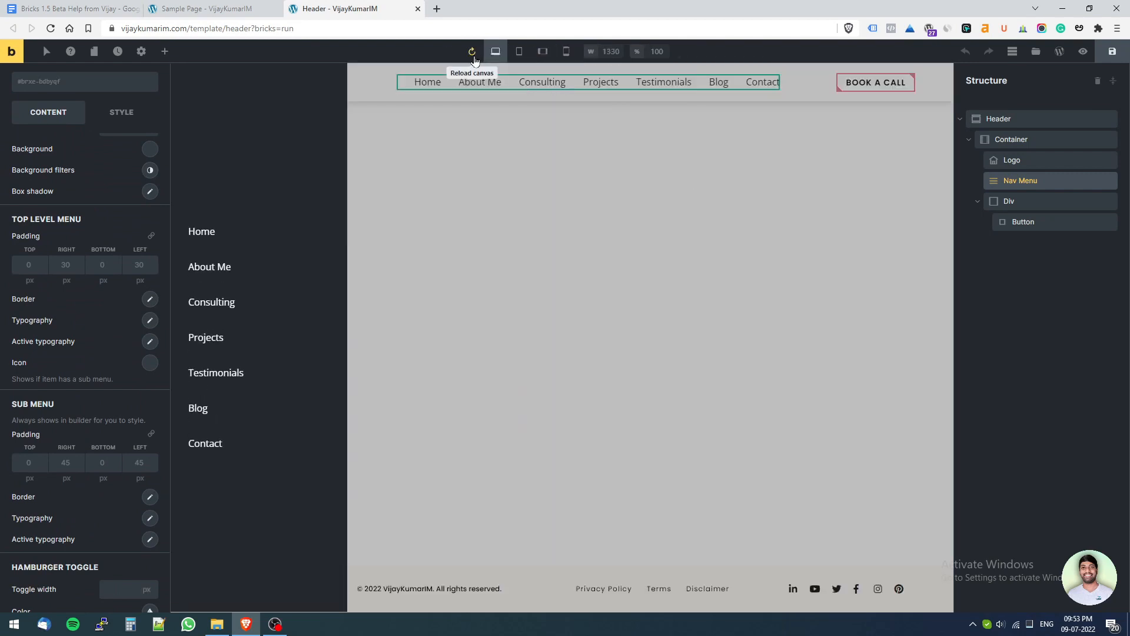
{"action": "scroll", "coordinate": [70, 561], "scroll_direction": "down", "scroll_amount": 2}
{"action": "scroll", "coordinate": [75, 552], "scroll_direction": "up", "scroll_amount": 6}
{"action": "scroll", "coordinate": [76, 552], "scroll_direction": "down", "scroll_amount": 6}
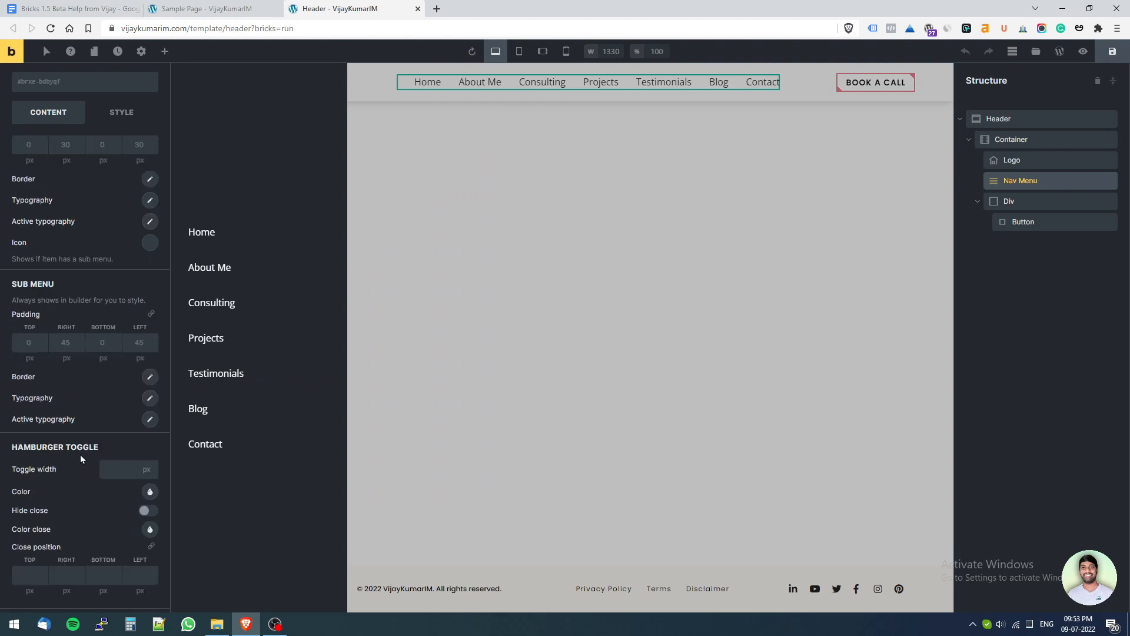
{"action": "scroll", "coordinate": [81, 455], "scroll_direction": "up", "scroll_amount": 3}
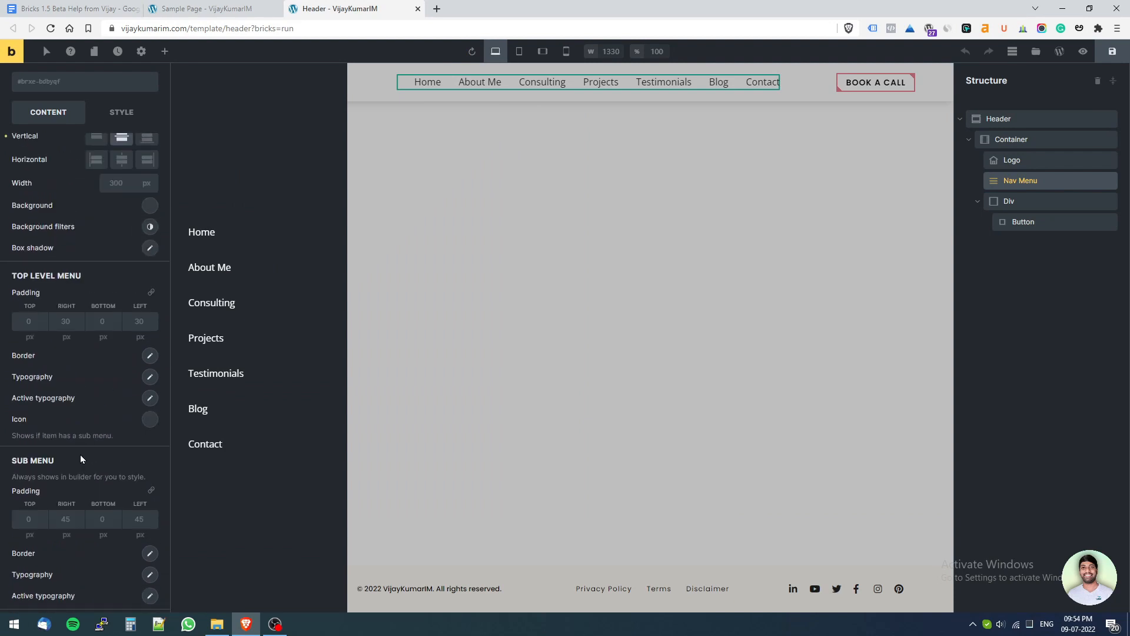
{"action": "scroll", "coordinate": [81, 458], "scroll_direction": "down", "scroll_amount": 3}
{"action": "scroll", "coordinate": [80, 454], "scroll_direction": "up", "scroll_amount": 5}
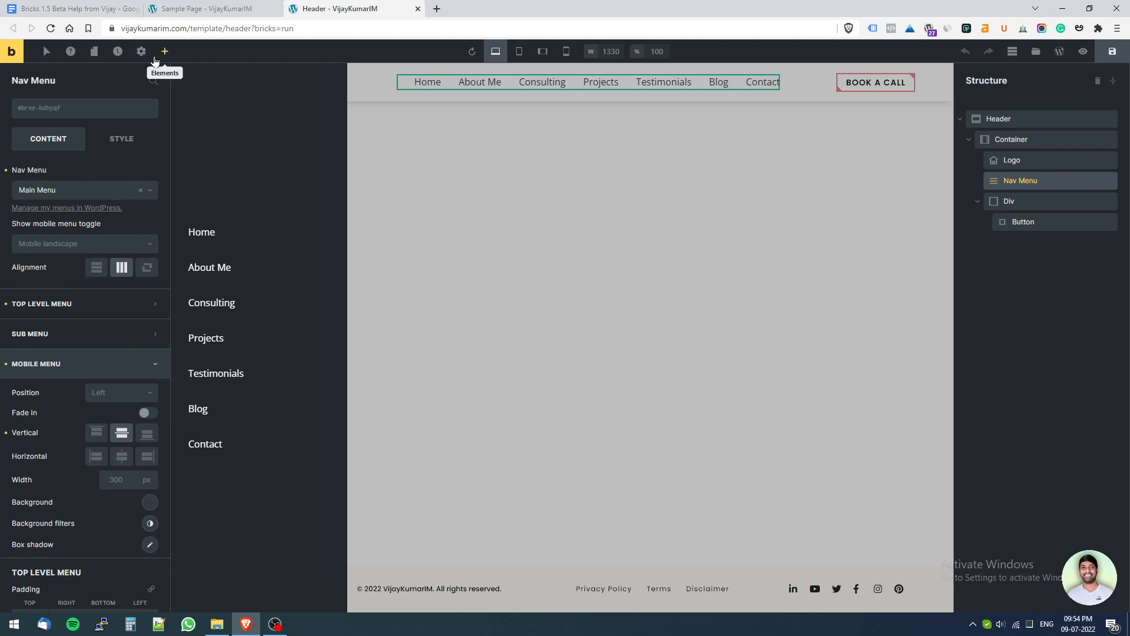
{"action": "left_click", "coordinate": [465, 159]}
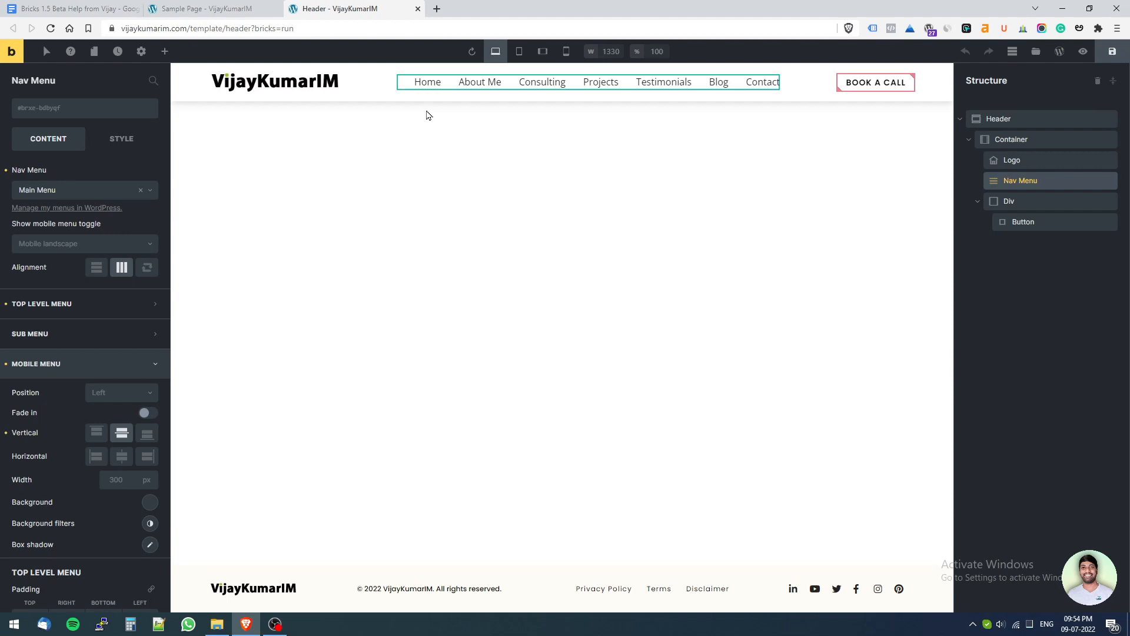
Leave the header template and read the Structure Panel Improvements section of the Google Docs notes.
{"action": "left_click", "coordinate": [195, 7]}
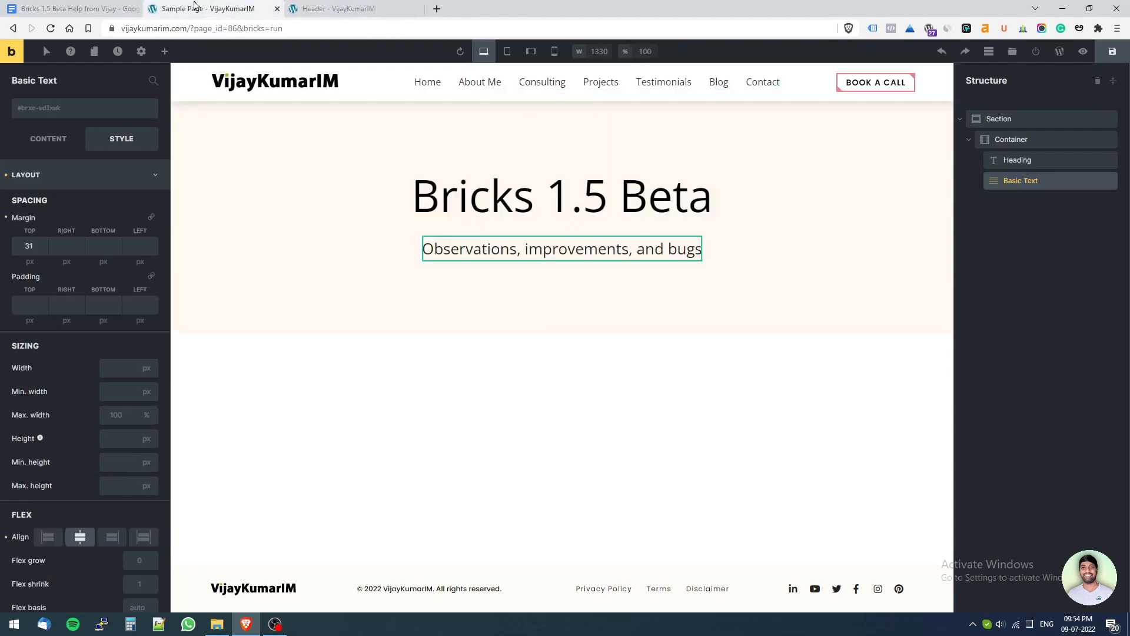
{"action": "left_click", "coordinate": [82, 6]}
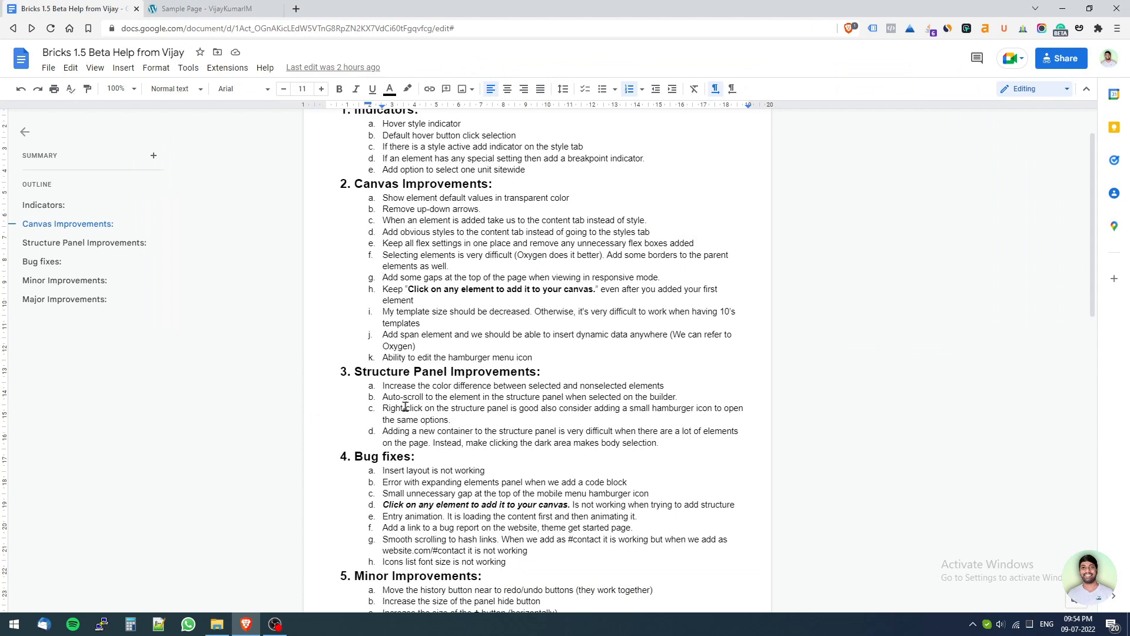
{"action": "scroll", "coordinate": [429, 352], "scroll_direction": "up", "scroll_amount": 1}
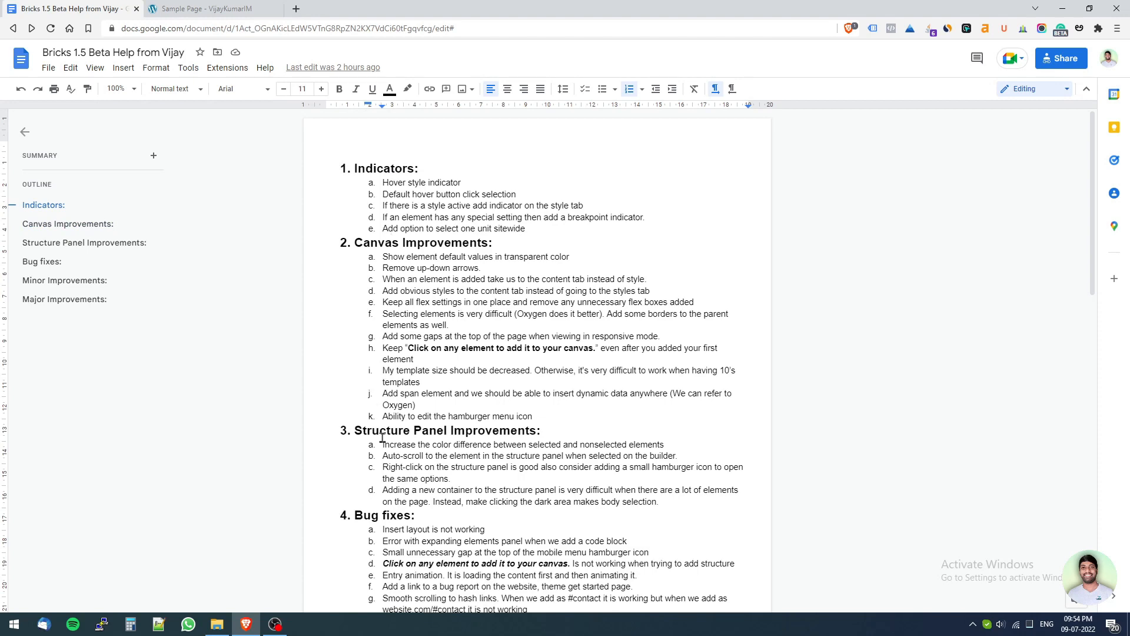
{"action": "scroll", "coordinate": [406, 406], "scroll_direction": "down", "scroll_amount": 3}
{"action": "left_click_drag", "start_coordinate": [355, 255], "coordinate": [511, 250]}
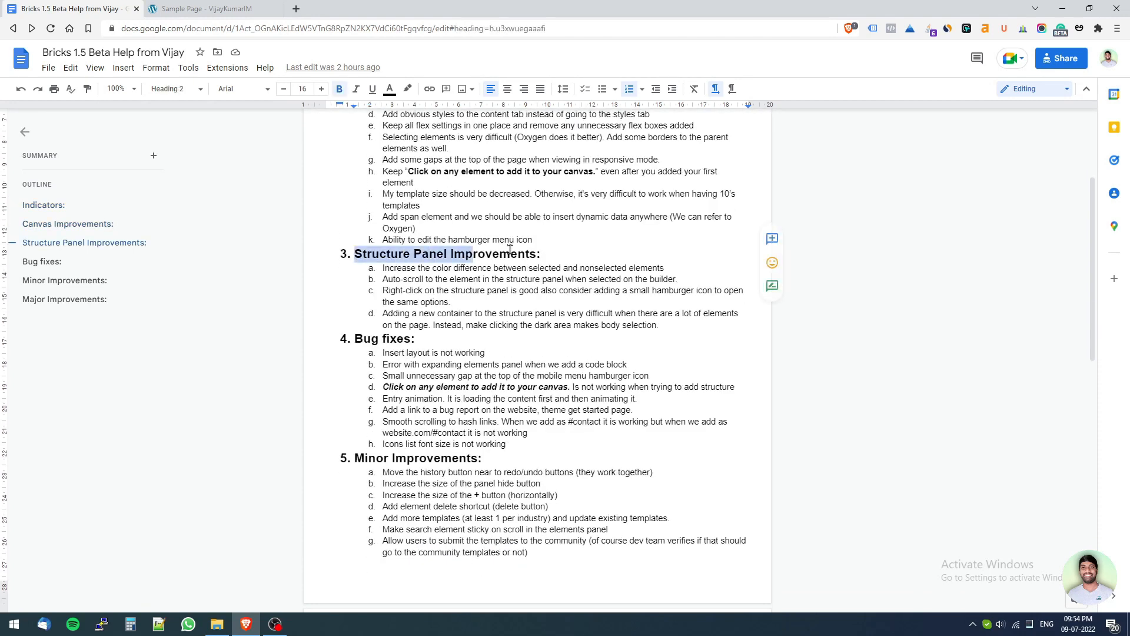
{"action": "triple_click", "coordinate": [512, 250]}
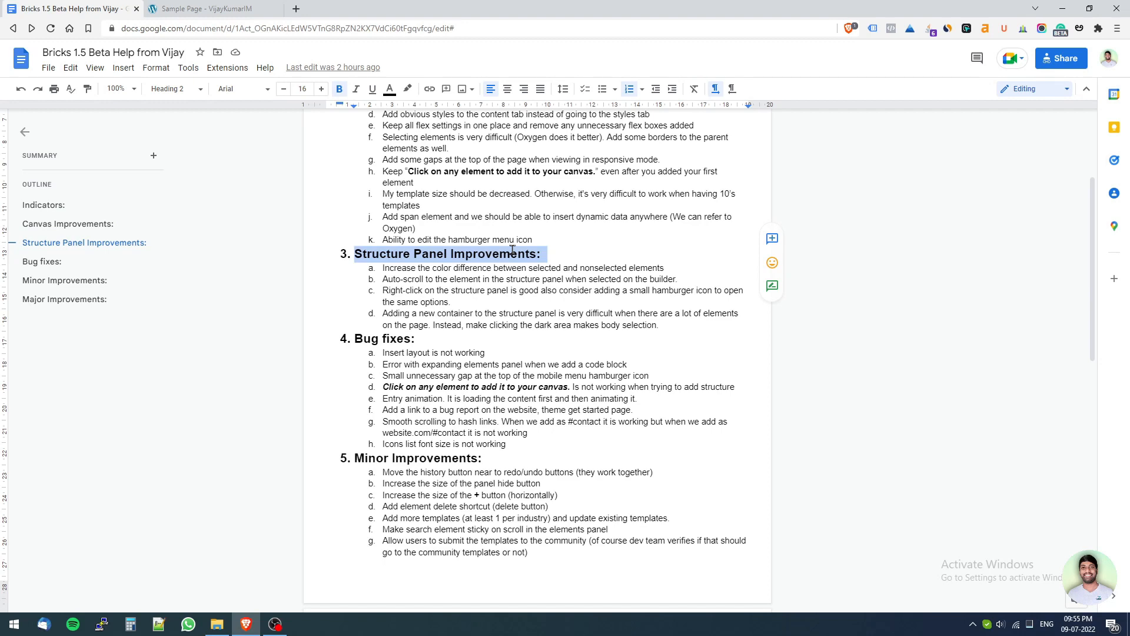
{"action": "left_click", "coordinate": [512, 251]}
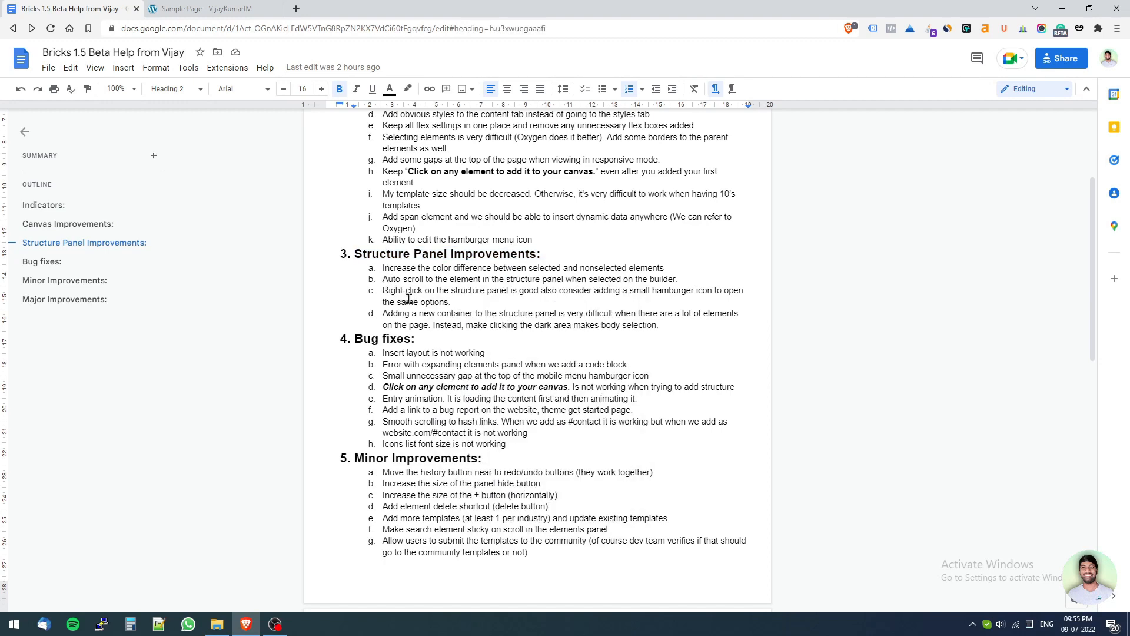
Leave the Sample Page builder without saving and open the site's homepage for editing in Bricks.
{"action": "left_click", "coordinate": [154, 7]}
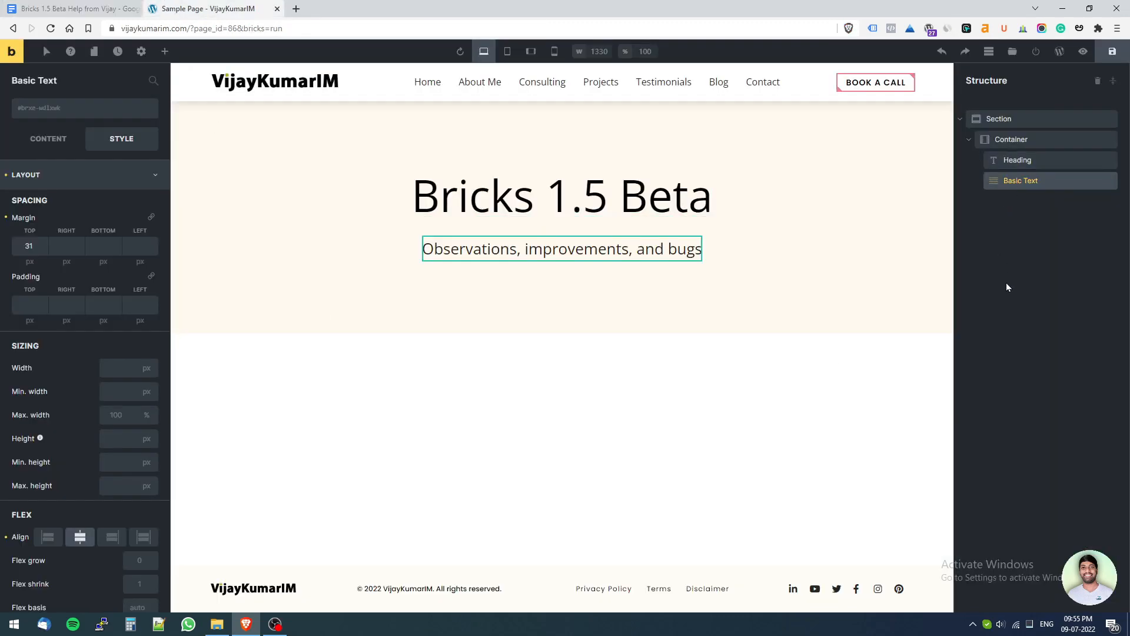
{"action": "left_click", "coordinate": [1061, 52]}
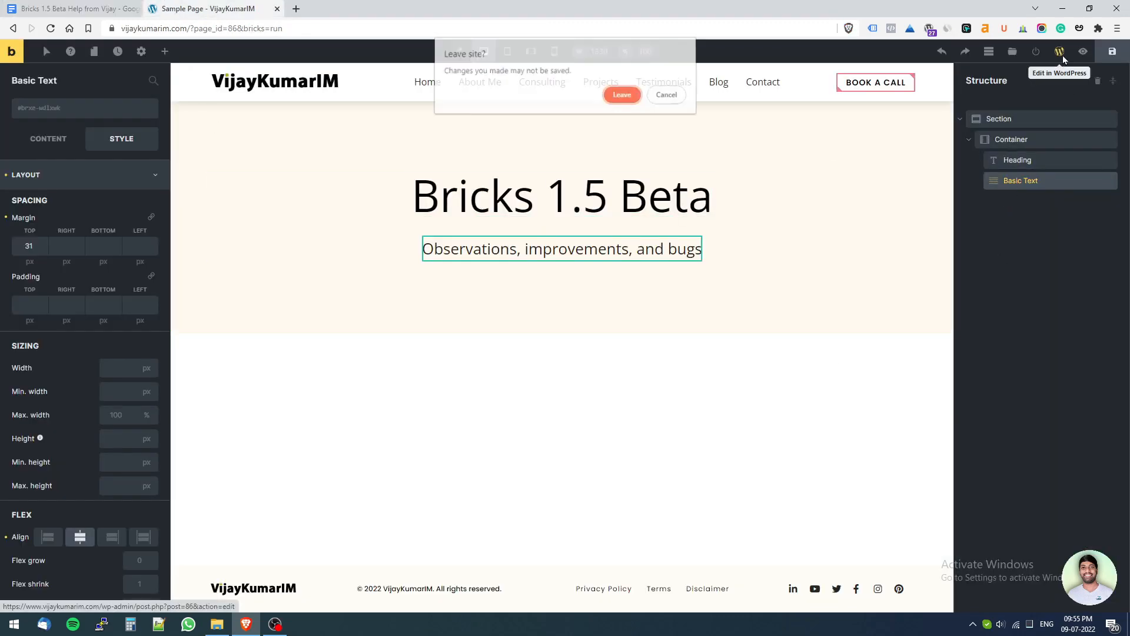
{"action": "left_click", "coordinate": [622, 96]}
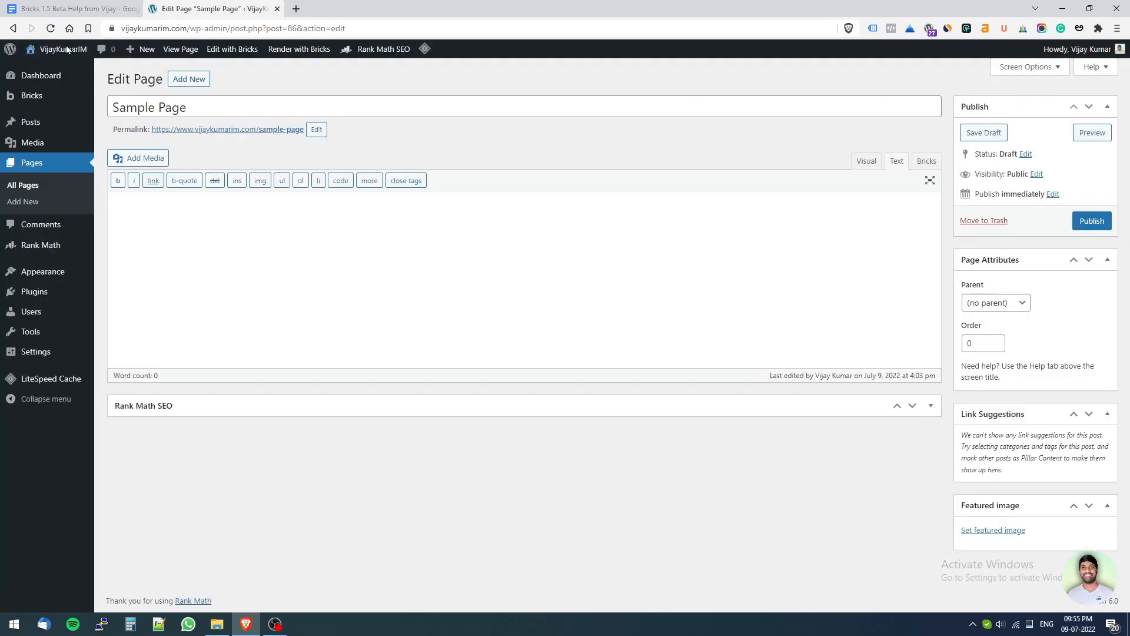
{"action": "left_click", "coordinate": [63, 49]}
{"action": "mouse_move", "coordinate": [327, 49]}
{"action": "left_click", "coordinate": [348, 86]}
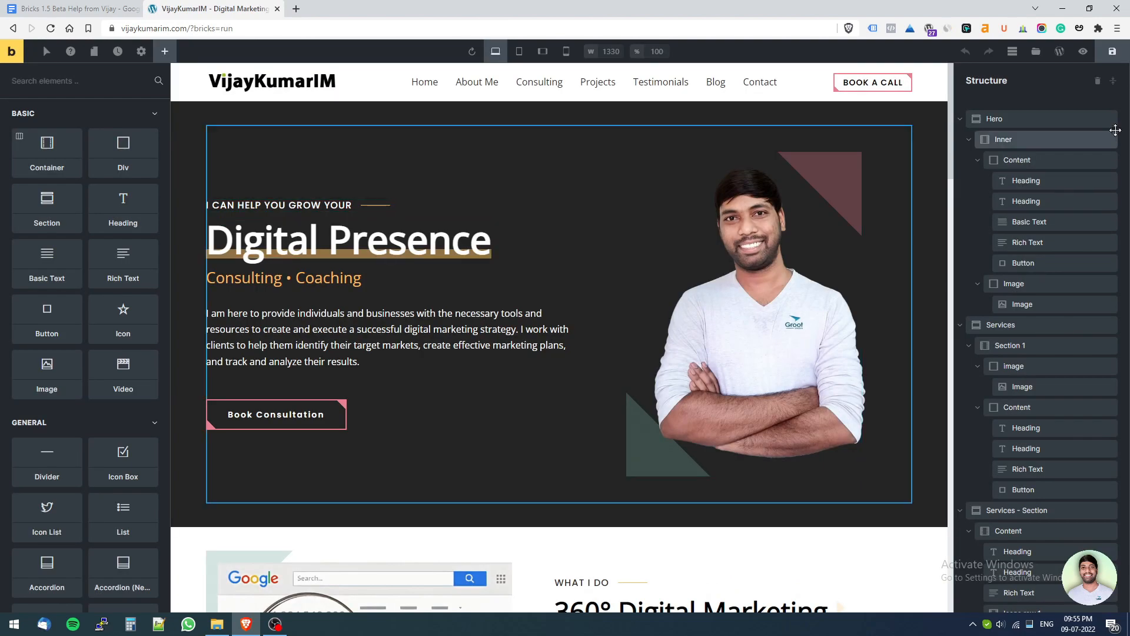
Select the Google Analytics icon box on the homepage canvas.
{"action": "scroll", "coordinate": [564, 331], "scroll_direction": "down", "scroll_amount": 10}
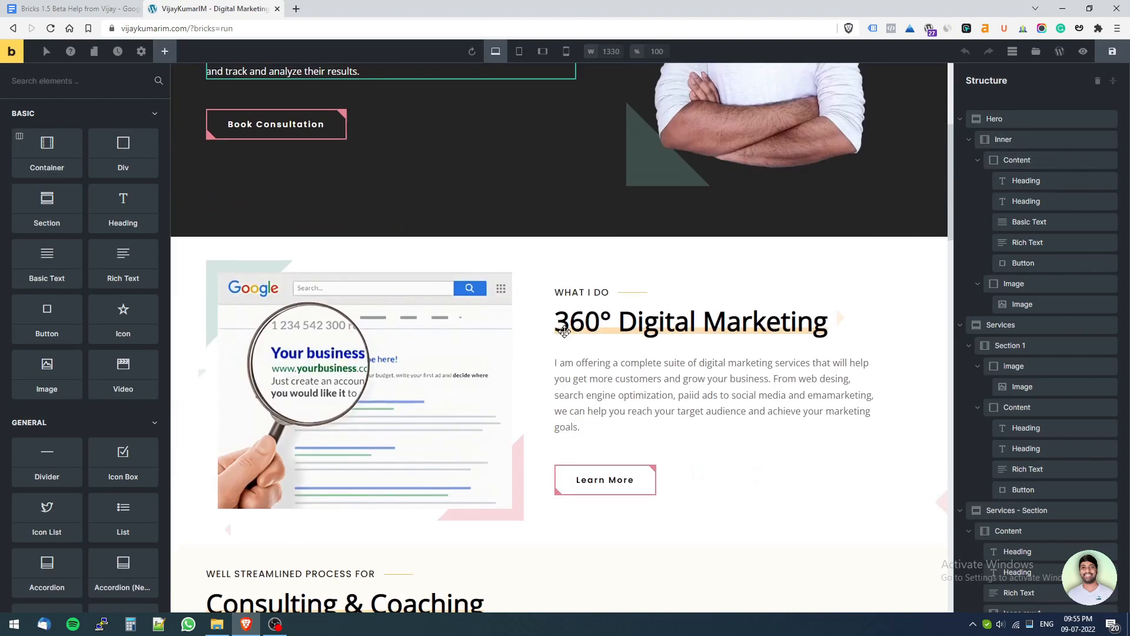
{"action": "scroll", "coordinate": [565, 332], "scroll_direction": "down", "scroll_amount": 5}
{"action": "scroll", "coordinate": [562, 306], "scroll_direction": "up", "scroll_amount": 3}
{"action": "left_click", "coordinate": [560, 276]}
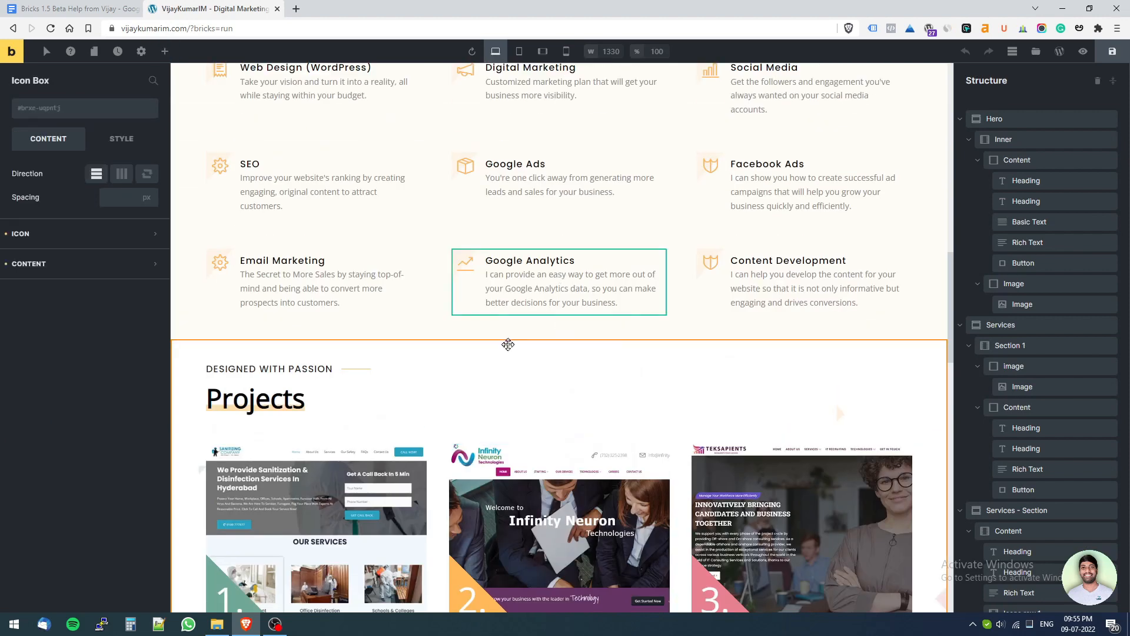
Look through the structure tree for the selected Google Analytics icon box and compare its highlight with the surrounding elements.
{"action": "scroll", "coordinate": [1060, 354], "scroll_direction": "down", "scroll_amount": 5}
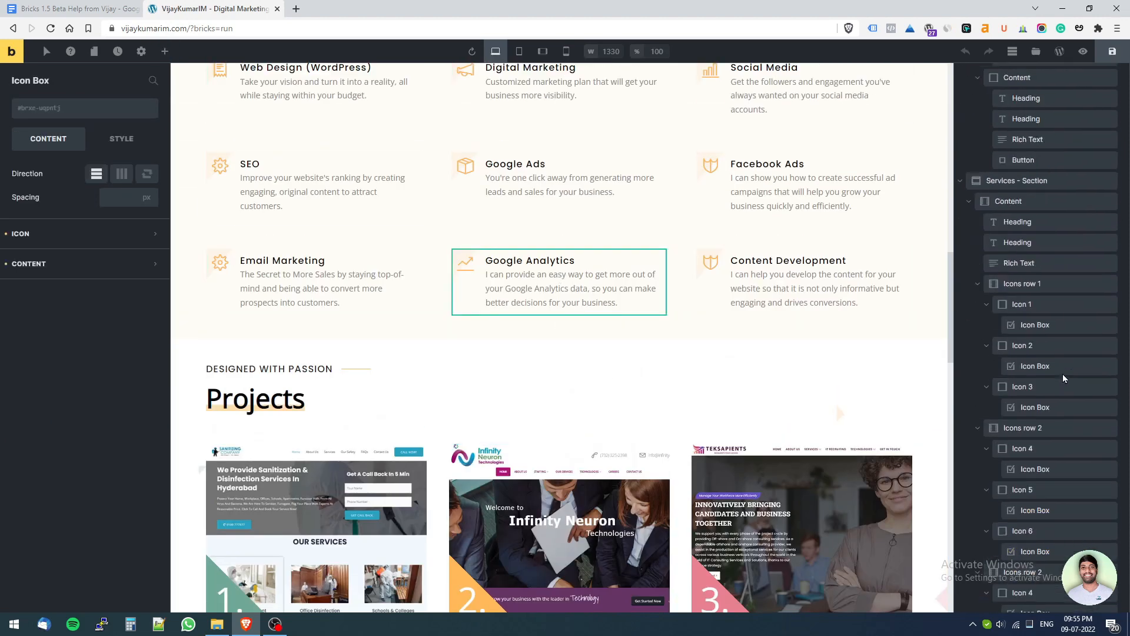
{"action": "scroll", "coordinate": [1059, 339], "scroll_direction": "up", "scroll_amount": 4}
{"action": "scroll", "coordinate": [1054, 402], "scroll_direction": "down", "scroll_amount": 16}
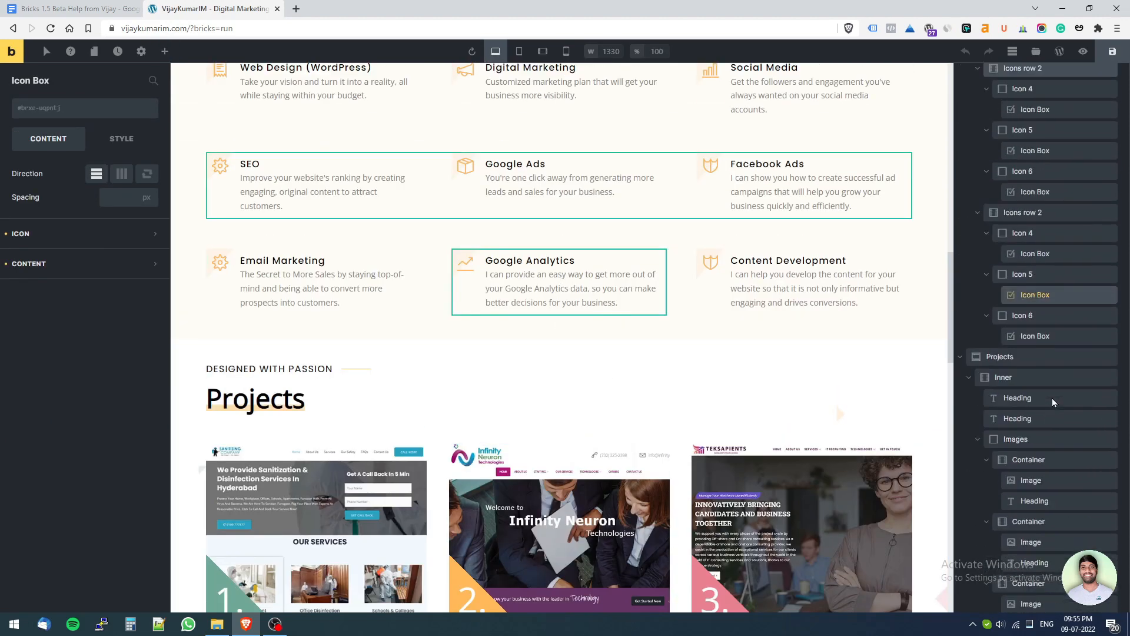
{"action": "scroll", "coordinate": [1053, 402], "scroll_direction": "up", "scroll_amount": 5}
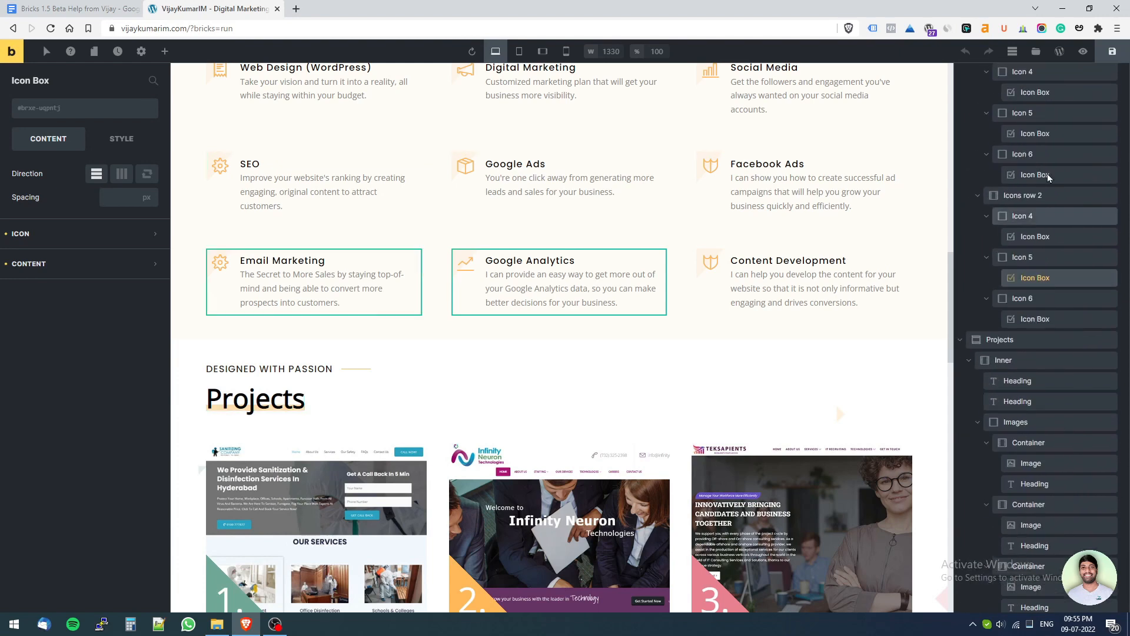
{"action": "scroll", "coordinate": [1020, 484], "scroll_direction": "down", "scroll_amount": 2}
{"action": "scroll", "coordinate": [1047, 353], "scroll_direction": "up", "scroll_amount": 3}
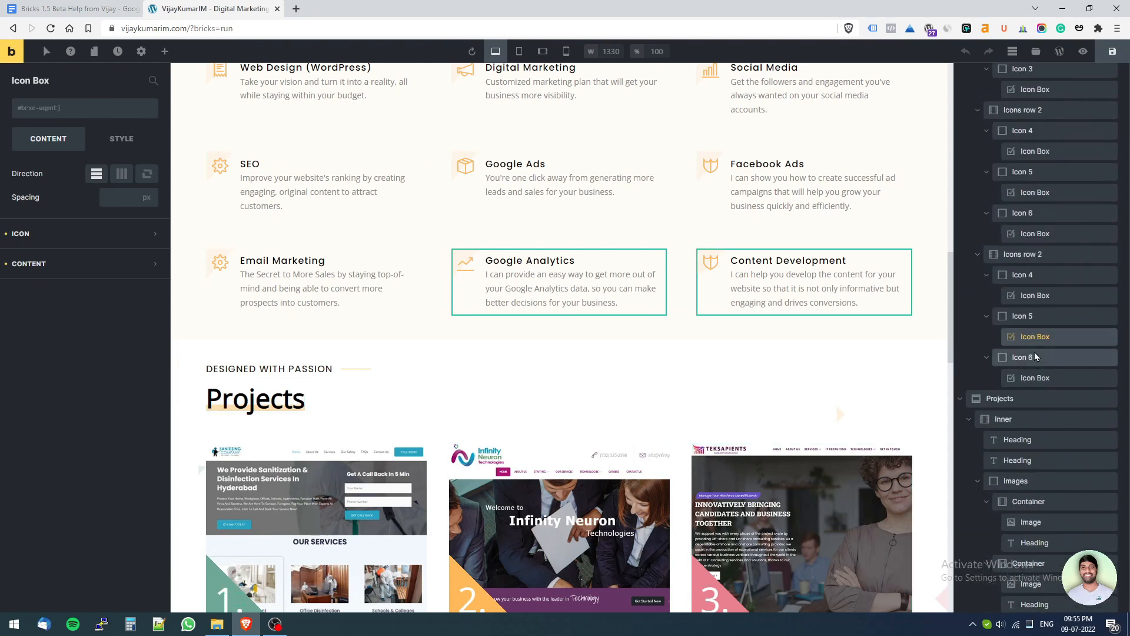
{"action": "scroll", "coordinate": [1000, 435], "scroll_direction": "up", "scroll_amount": 2}
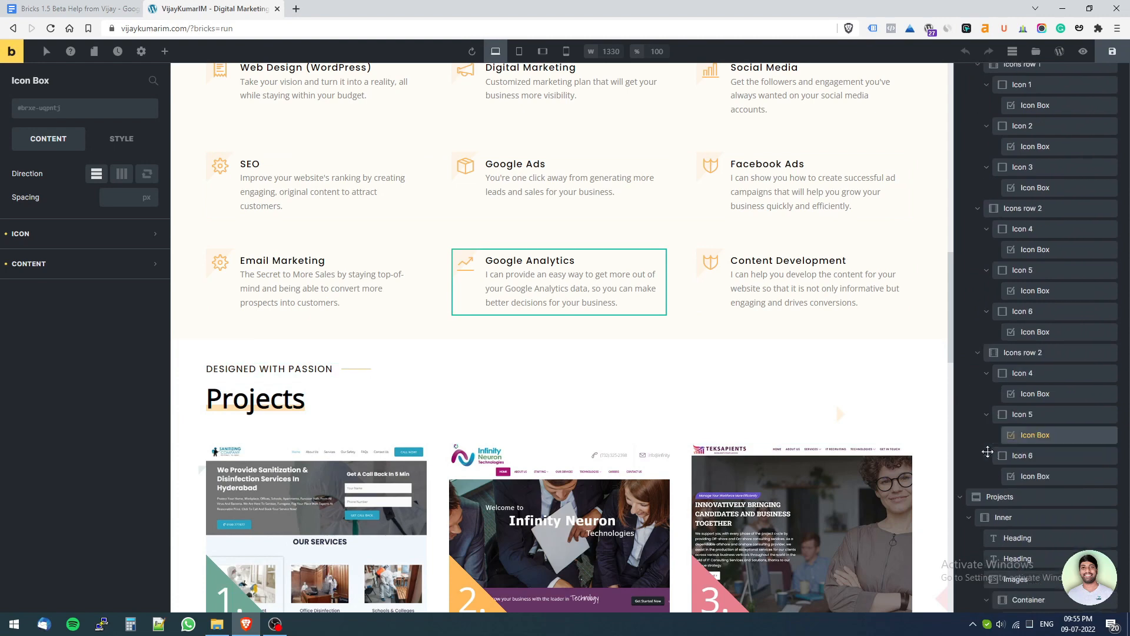
{"action": "scroll", "coordinate": [989, 452], "scroll_direction": "up", "scroll_amount": 7}
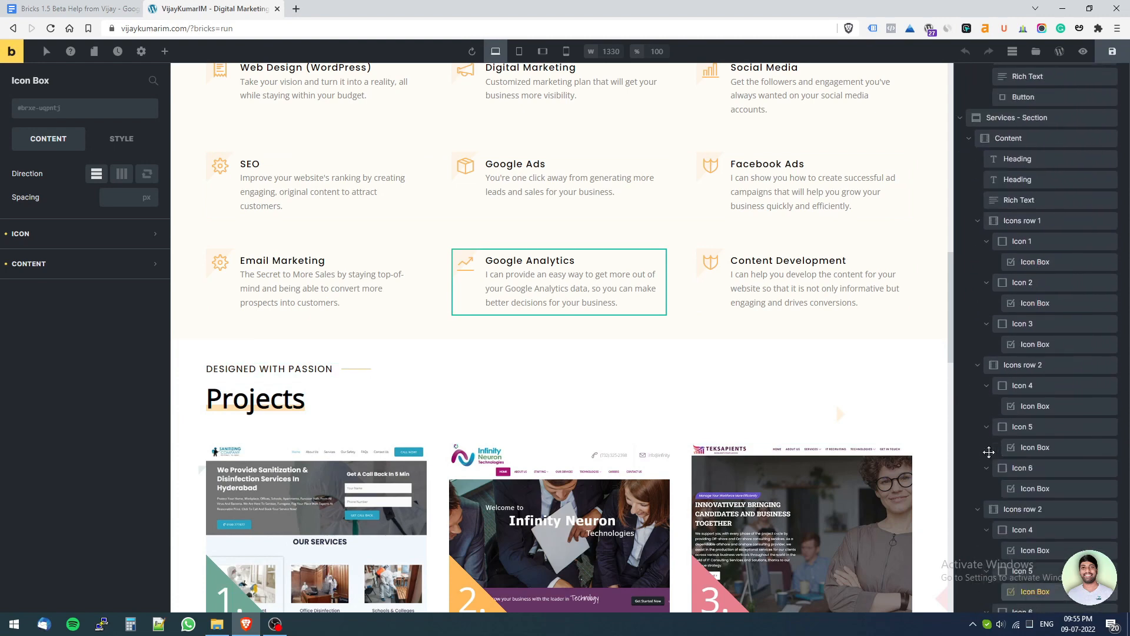
{"action": "scroll", "coordinate": [994, 450], "scroll_direction": "down", "scroll_amount": 15}
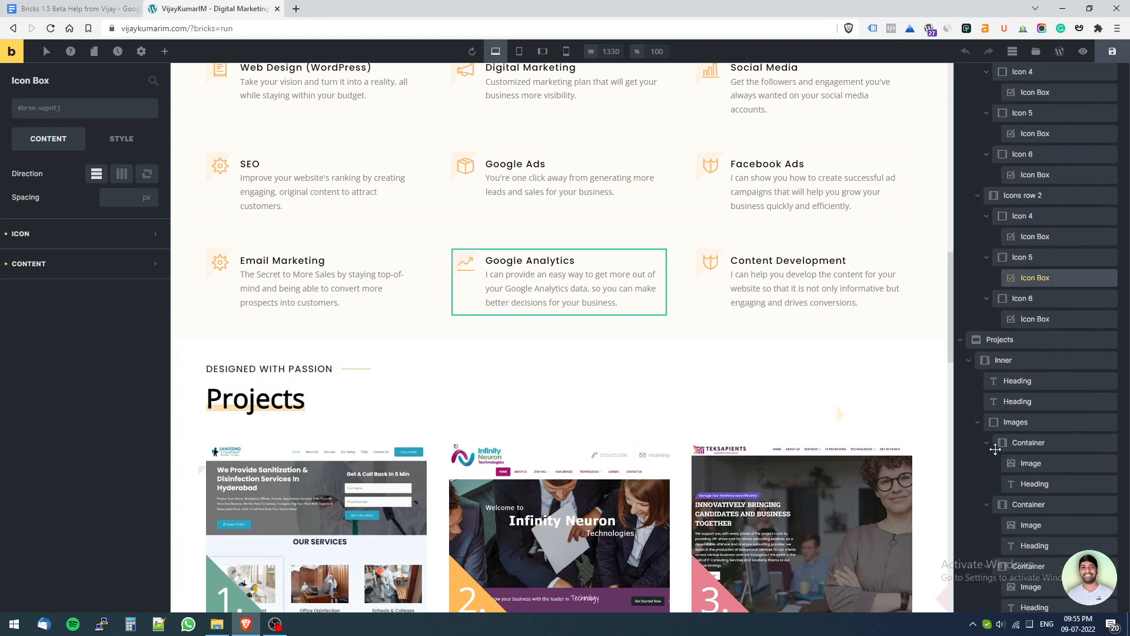
{"action": "scroll", "coordinate": [995, 449], "scroll_direction": "up", "scroll_amount": 5}
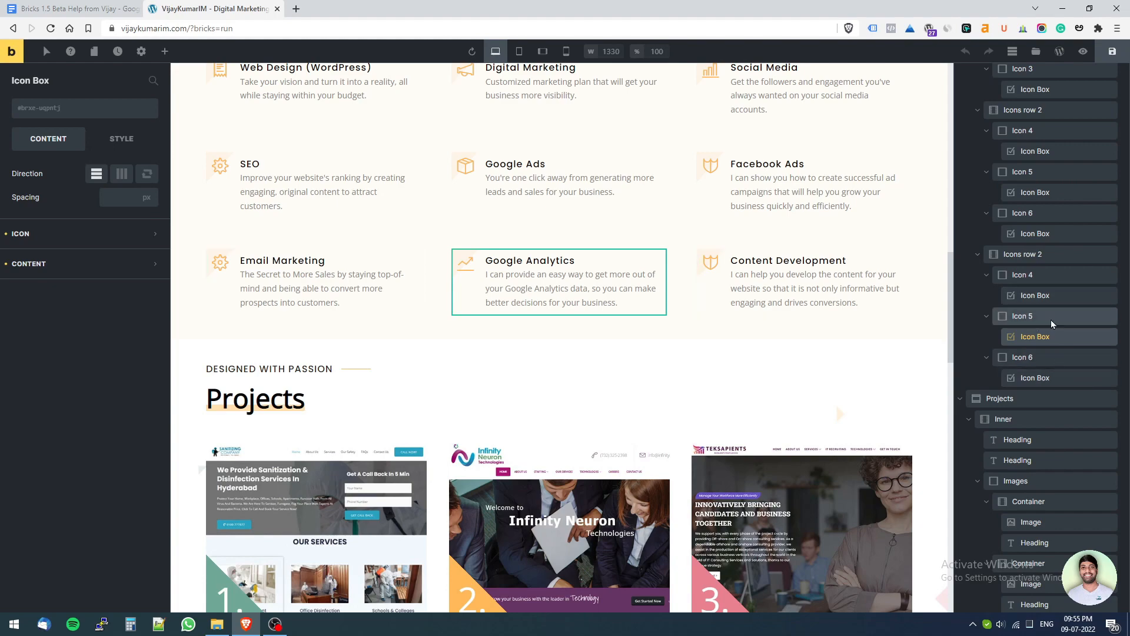
Check the Google Docs note on auto-scrolling the structure panel to the element selected in the builder.
{"action": "scroll", "coordinate": [566, 358], "scroll_direction": "up", "scroll_amount": 10}
{"action": "scroll", "coordinate": [565, 358], "scroll_direction": "up", "scroll_amount": 5}
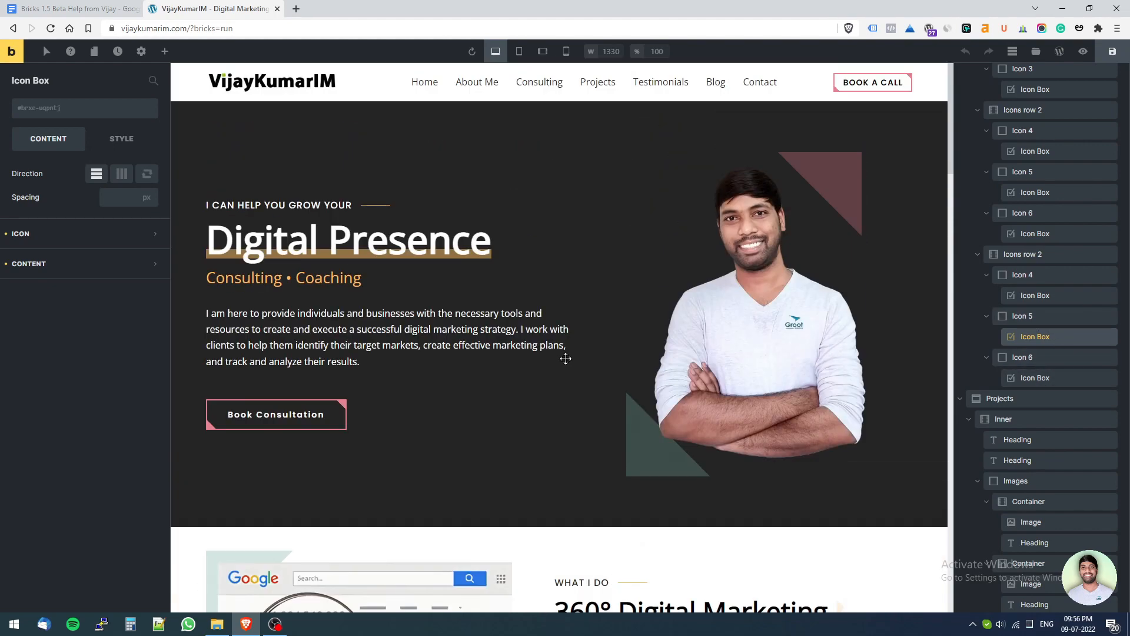
{"action": "left_click", "coordinate": [90, 7]}
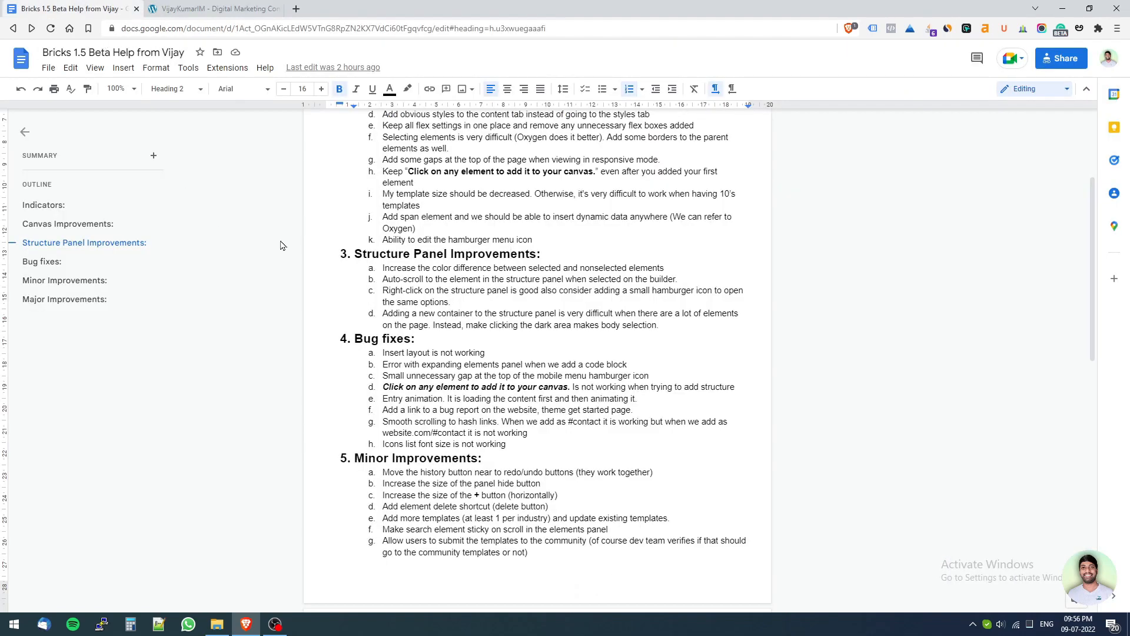
{"action": "left_click_drag", "start_coordinate": [384, 279], "coordinate": [678, 280]}
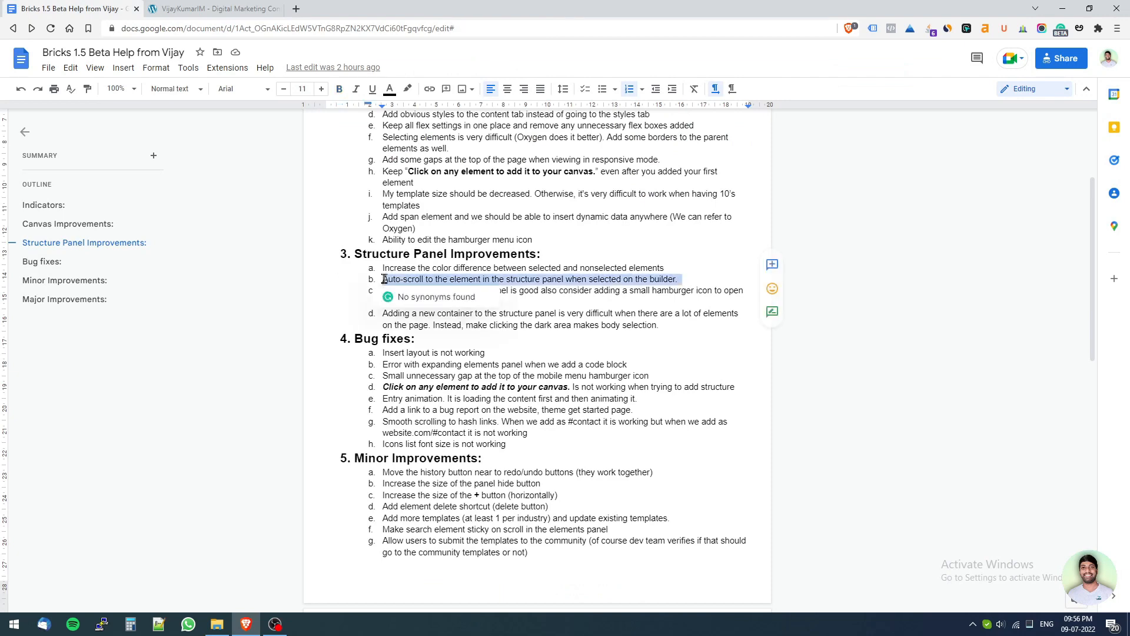
{"action": "left_click", "coordinate": [528, 273]}
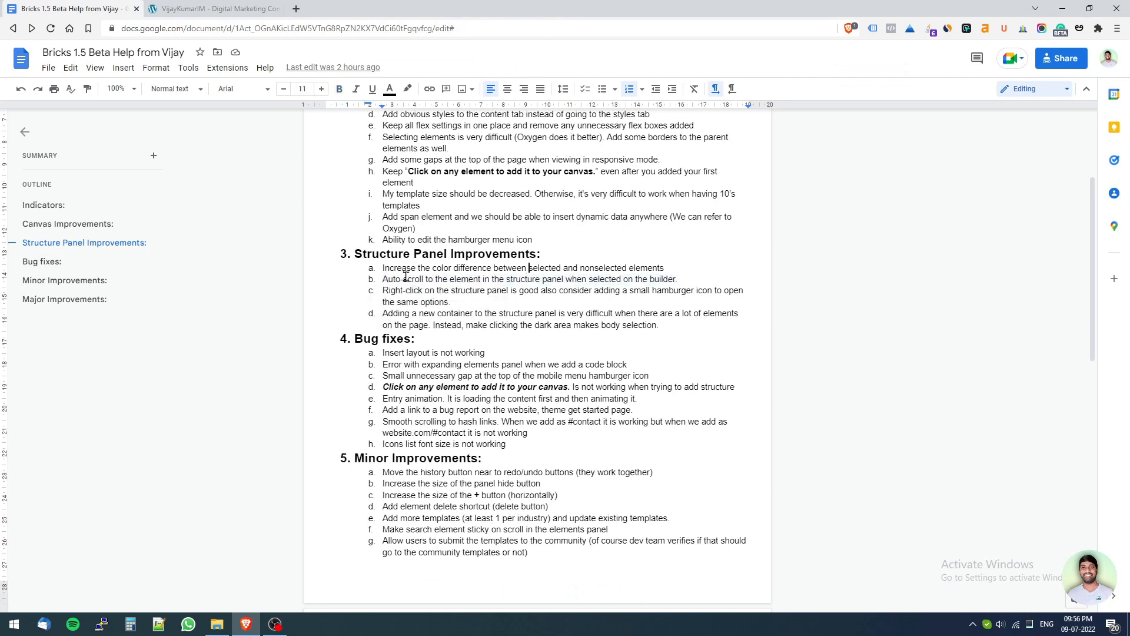
Return to the Bricks homepage builder and collapse all elements in the structure tree.
{"action": "left_click", "coordinate": [245, 6]}
{"action": "scroll", "coordinate": [1055, 217], "scroll_direction": "up", "scroll_amount": 10}
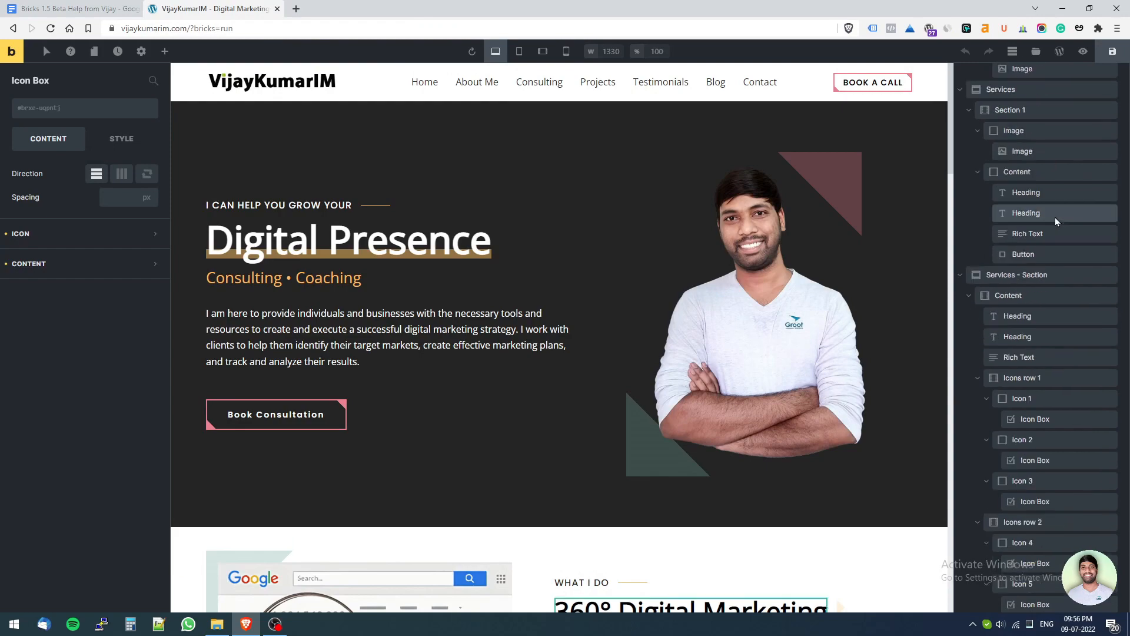
{"action": "scroll", "coordinate": [1049, 149], "scroll_direction": "up", "scroll_amount": 5}
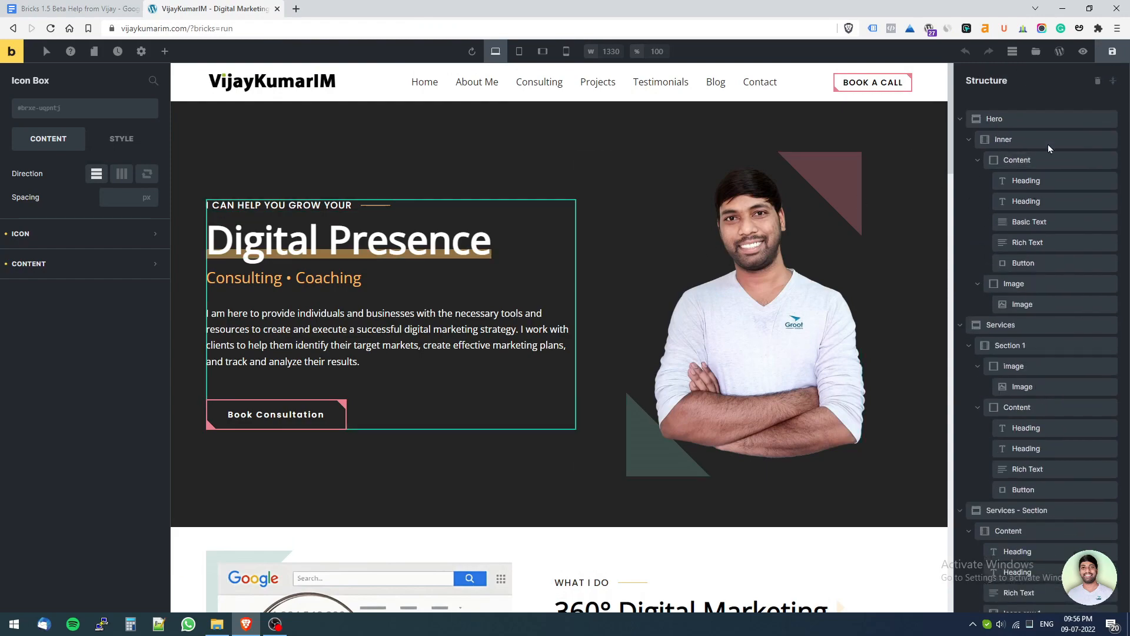
{"action": "left_click", "coordinate": [1113, 80]}
Select the Google Ads, Facebook Ads and SEO icon boxes on the canvas one after another to check the collapsed structure tree's response.
{"action": "scroll", "coordinate": [481, 271], "scroll_direction": "down", "scroll_amount": 8}
{"action": "scroll", "coordinate": [481, 271], "scroll_direction": "down", "scroll_amount": 6}
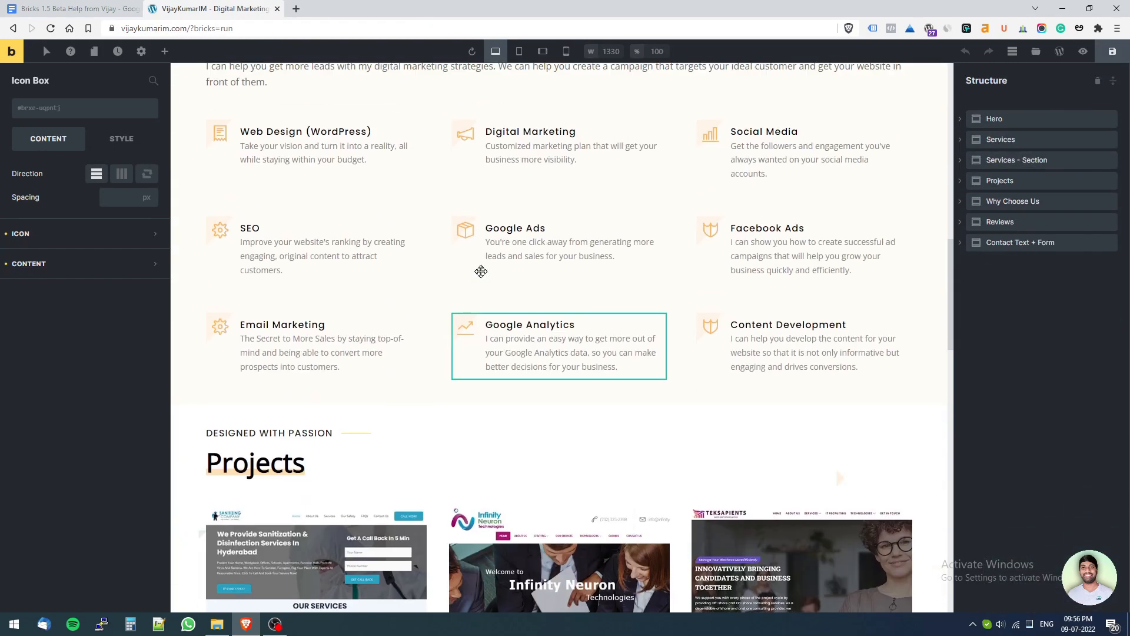
{"action": "left_click", "coordinate": [515, 244]}
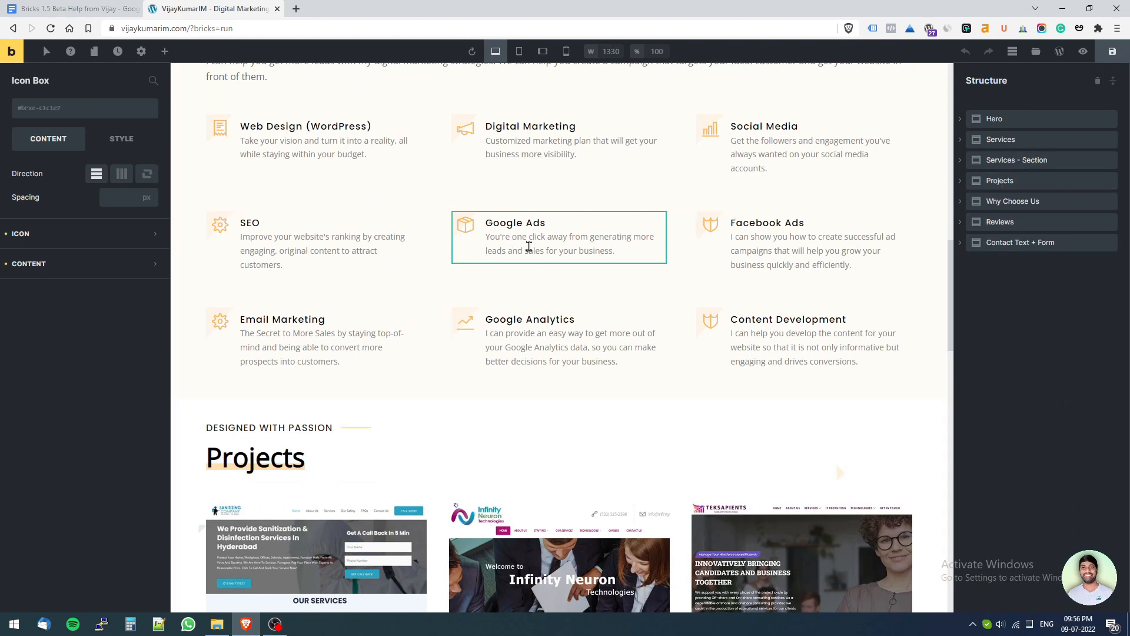
{"action": "left_click", "coordinate": [745, 239]}
{"action": "left_click", "coordinate": [319, 241]}
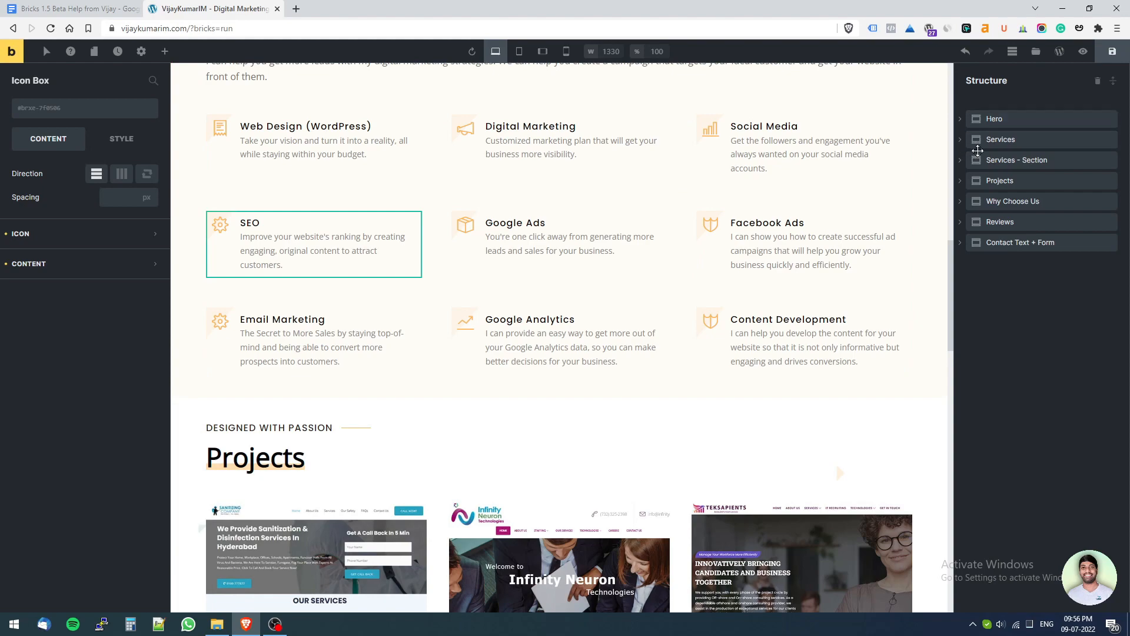
From the structure tree, select Services and Services - Section, and drill down through Content and the first Icons row 2 to select Icon 5.
{"action": "left_click", "coordinate": [988, 142]}
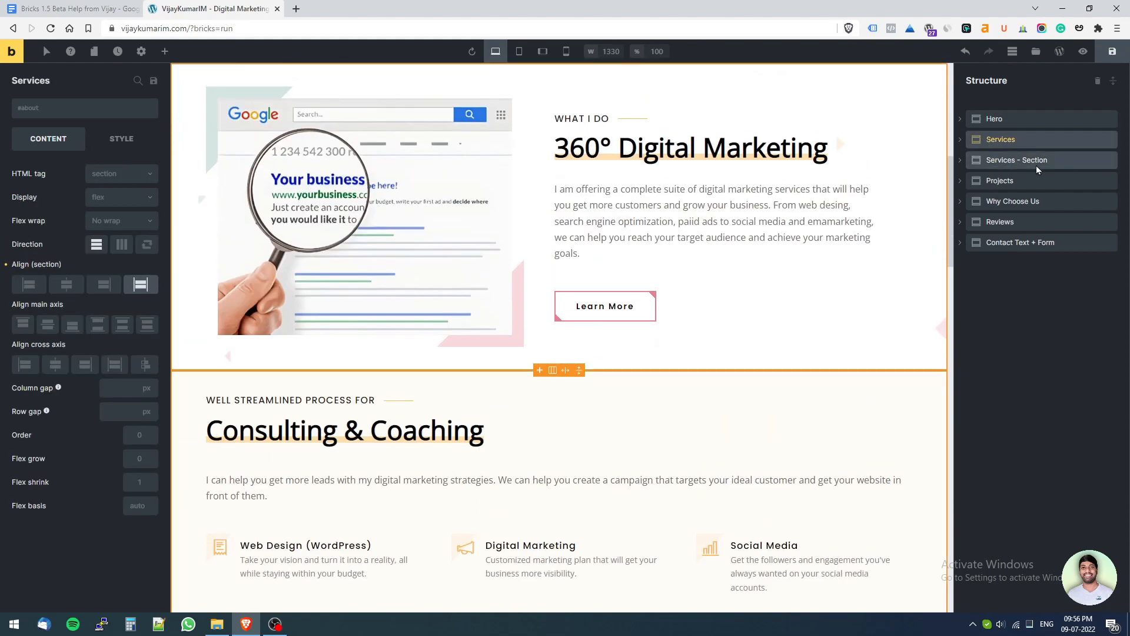
{"action": "left_click", "coordinate": [1036, 166]}
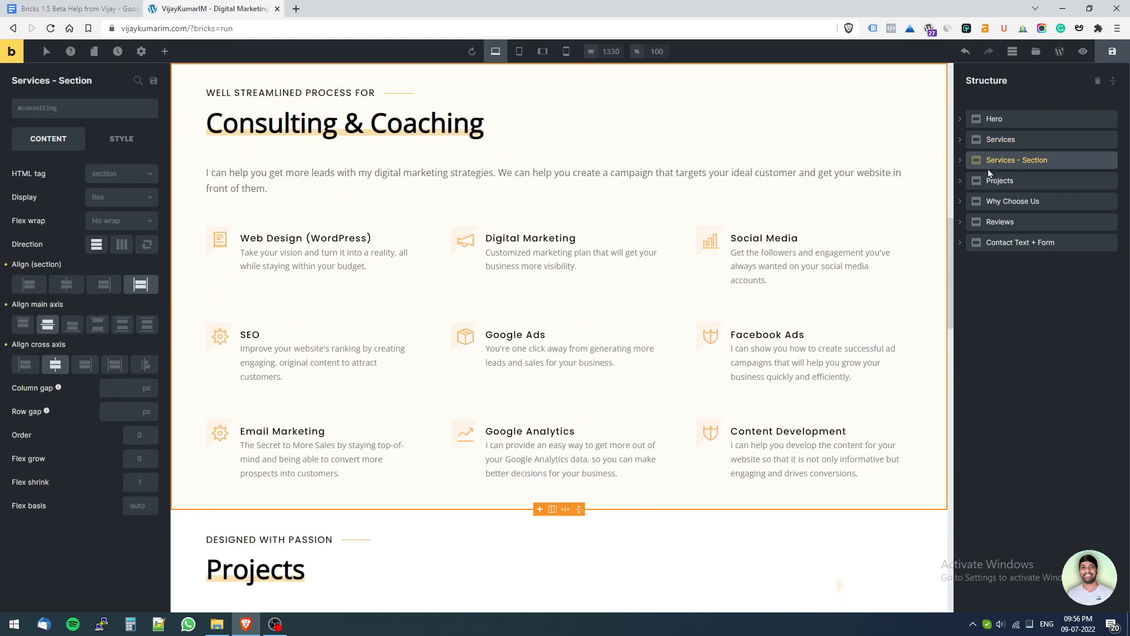
{"action": "left_click", "coordinate": [961, 161]}
{"action": "left_click", "coordinate": [969, 181]}
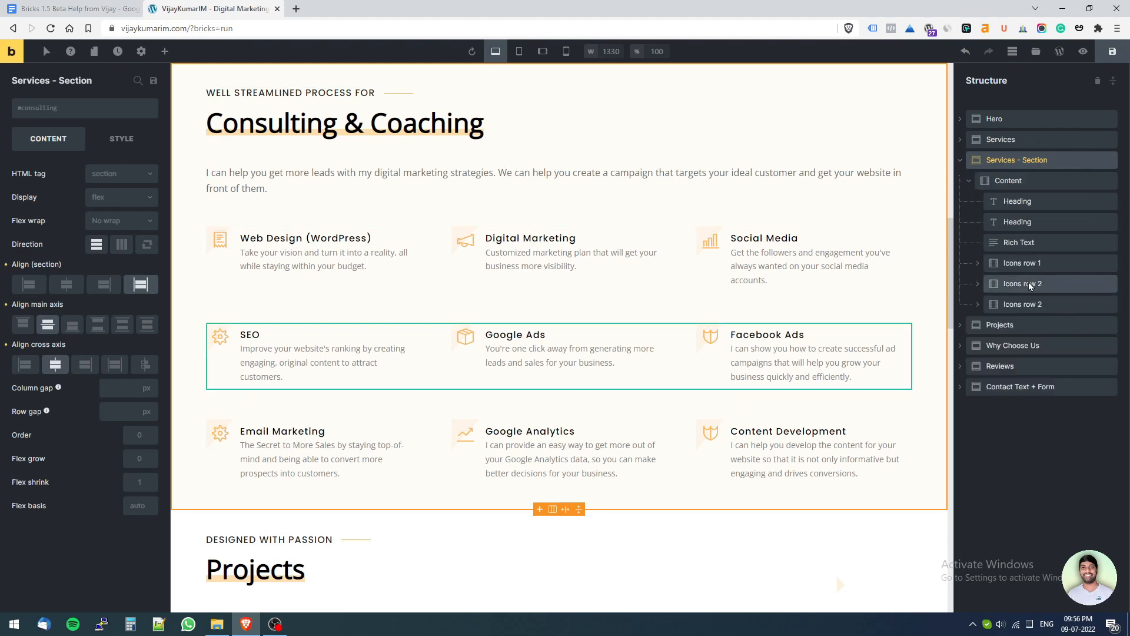
{"action": "left_click", "coordinate": [1001, 284]}
{"action": "left_click", "coordinate": [978, 283]}
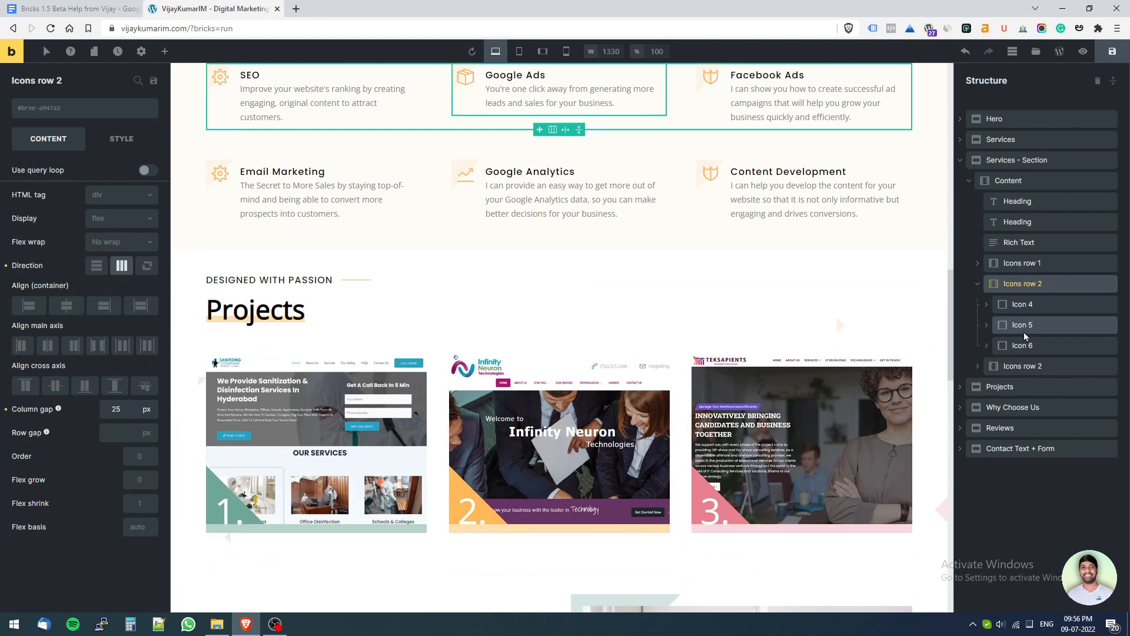
{"action": "left_click", "coordinate": [1024, 334]}
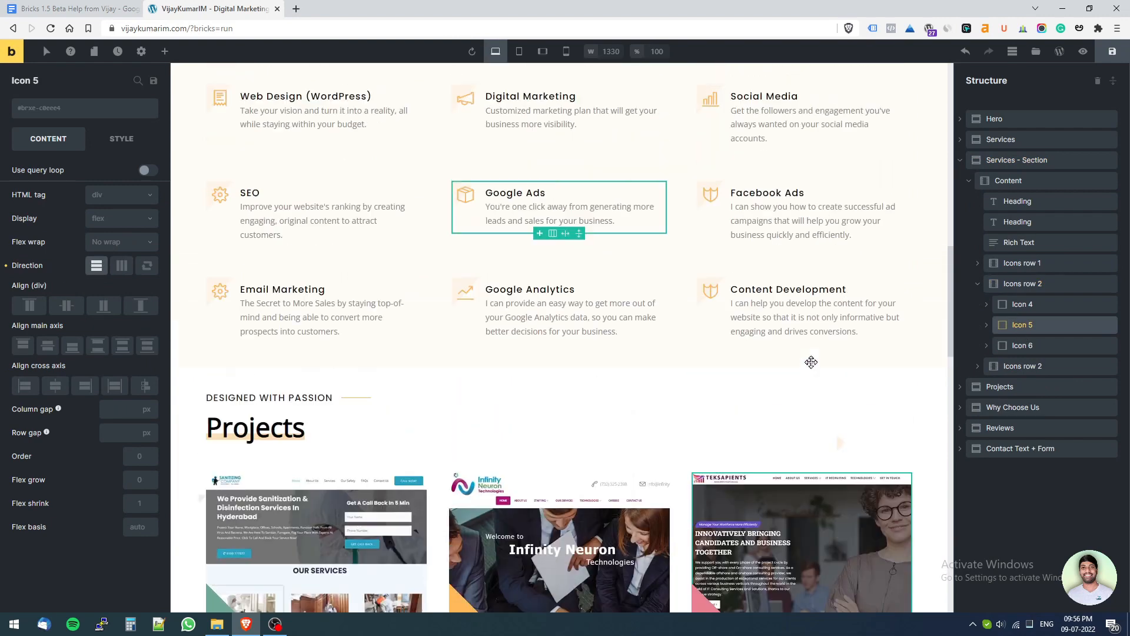
Select the Google Ads icon box on the canvas, check inside Icon 5, and collapse Icons row 2 and Content in the structure tree.
{"action": "left_click", "coordinate": [612, 183]}
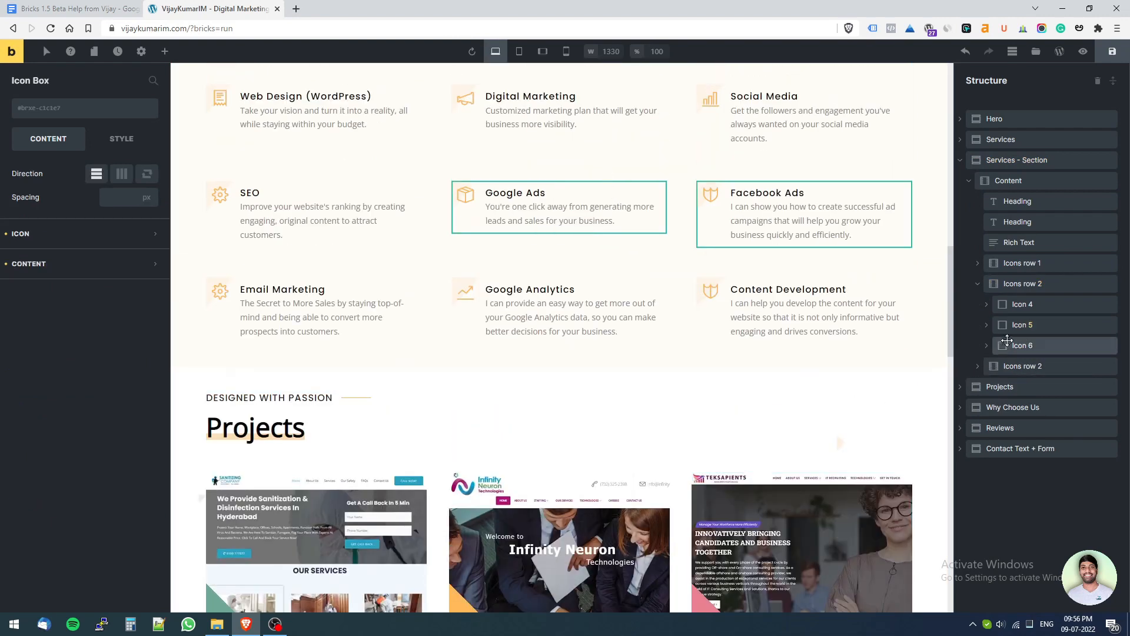
{"action": "left_click", "coordinate": [985, 326]}
{"action": "left_click", "coordinate": [985, 326]}
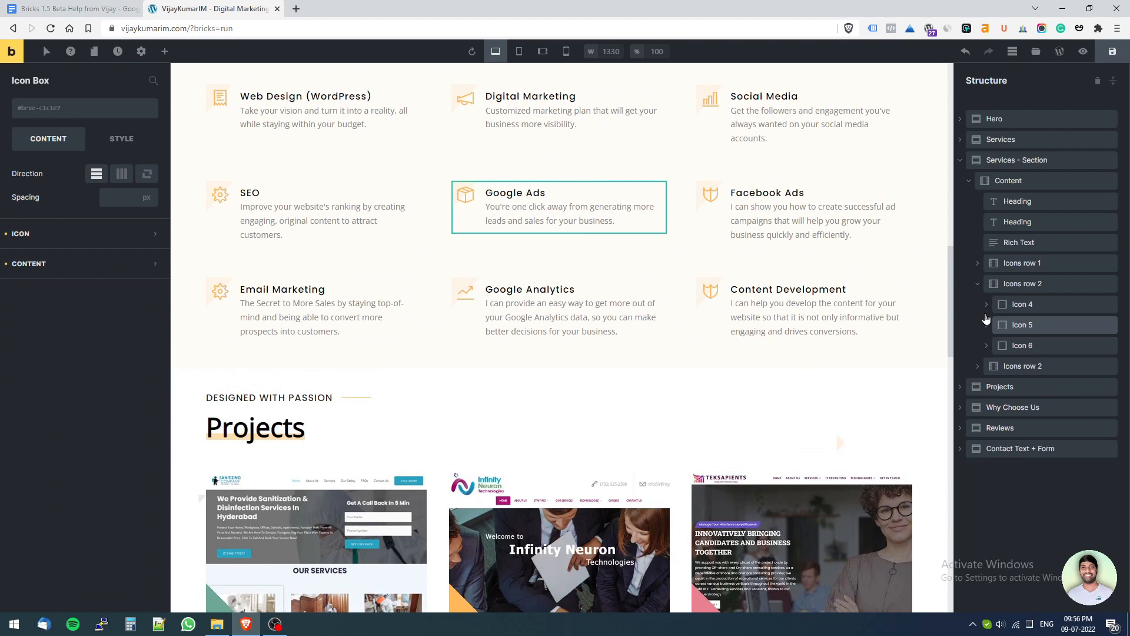
{"action": "left_click", "coordinate": [977, 284]}
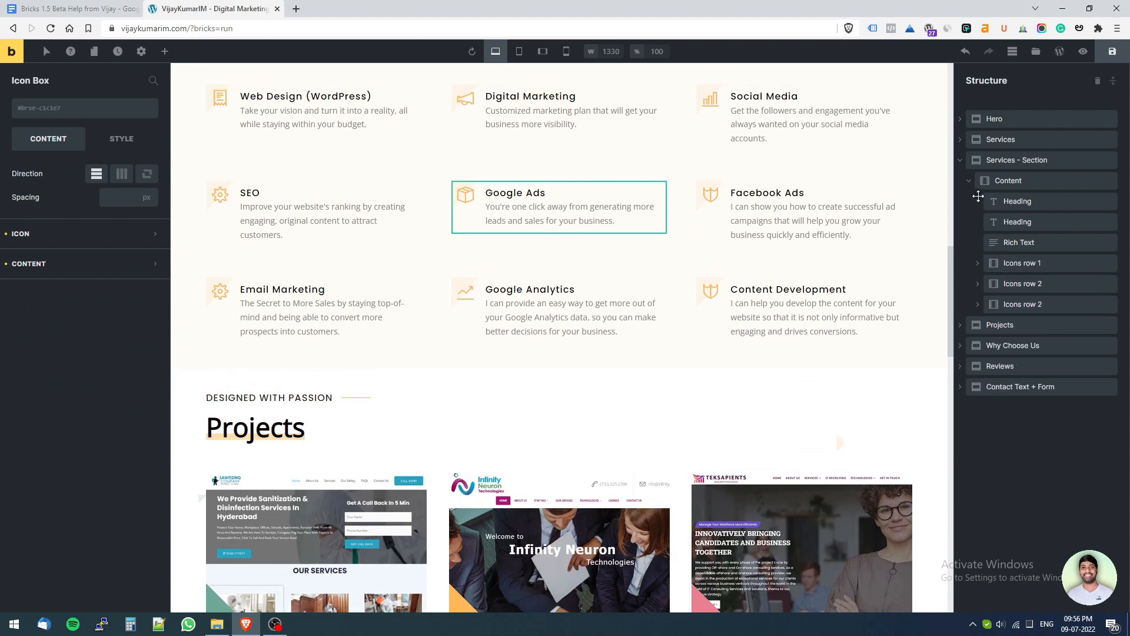
{"action": "left_click", "coordinate": [969, 181]}
Select the Email Marketing icon box on the canvas and expand Content and the first Icons row 2 in the structure tree.
{"action": "scroll", "coordinate": [562, 318], "scroll_direction": "up", "scroll_amount": 3}
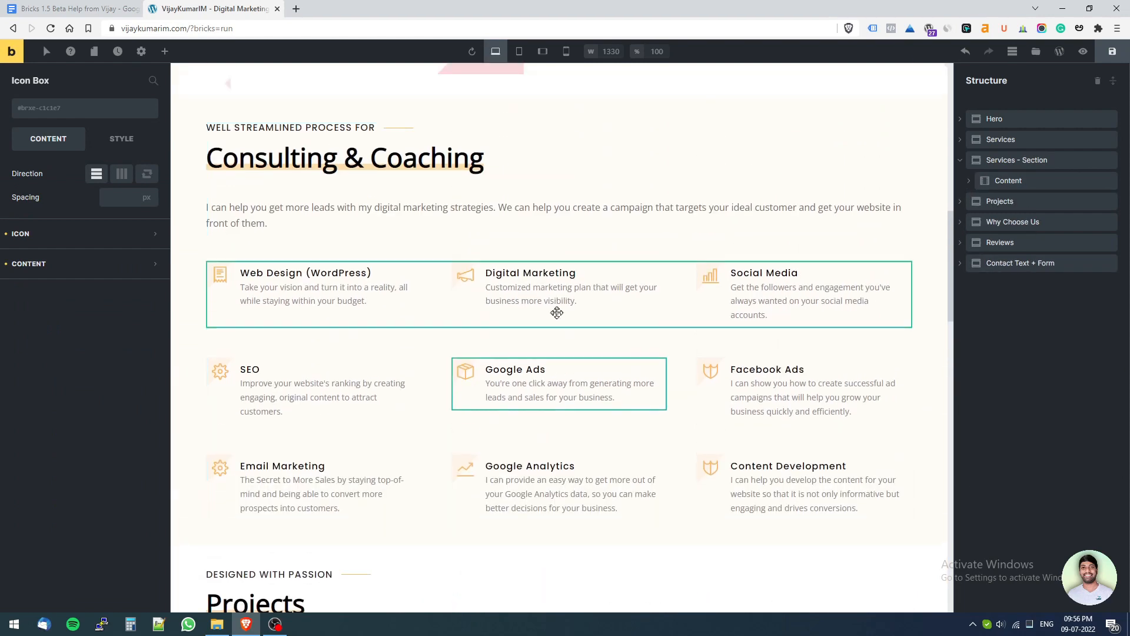
{"action": "scroll", "coordinate": [353, 291], "scroll_direction": "down", "scroll_amount": 5}
{"action": "scroll", "coordinate": [312, 262], "scroll_direction": "up", "scroll_amount": 2}
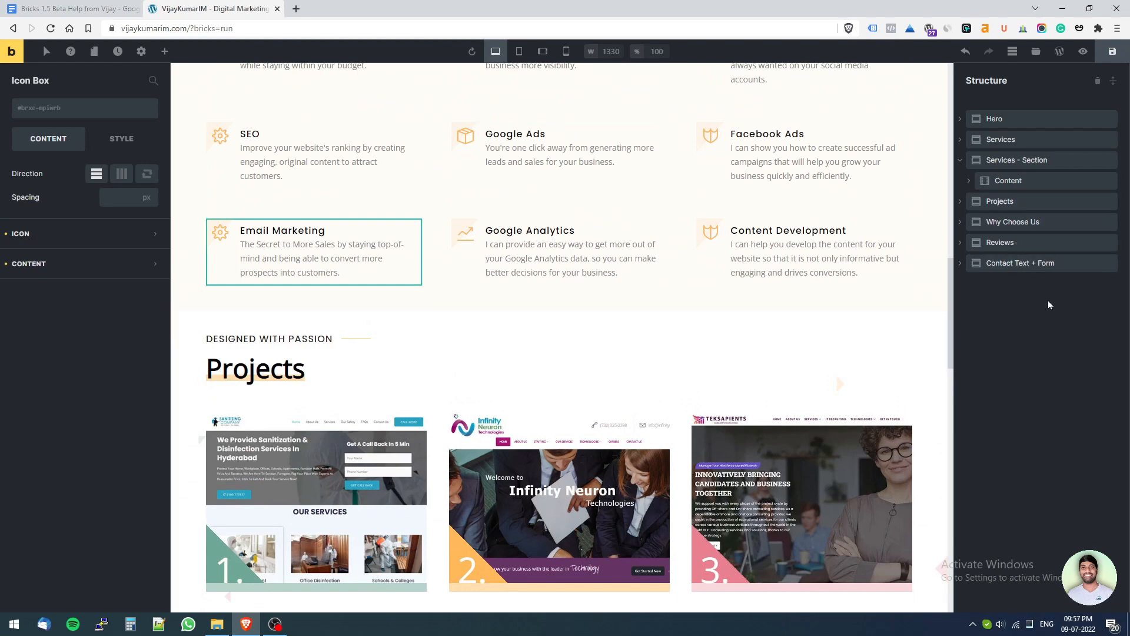
{"action": "left_click", "coordinate": [969, 181]}
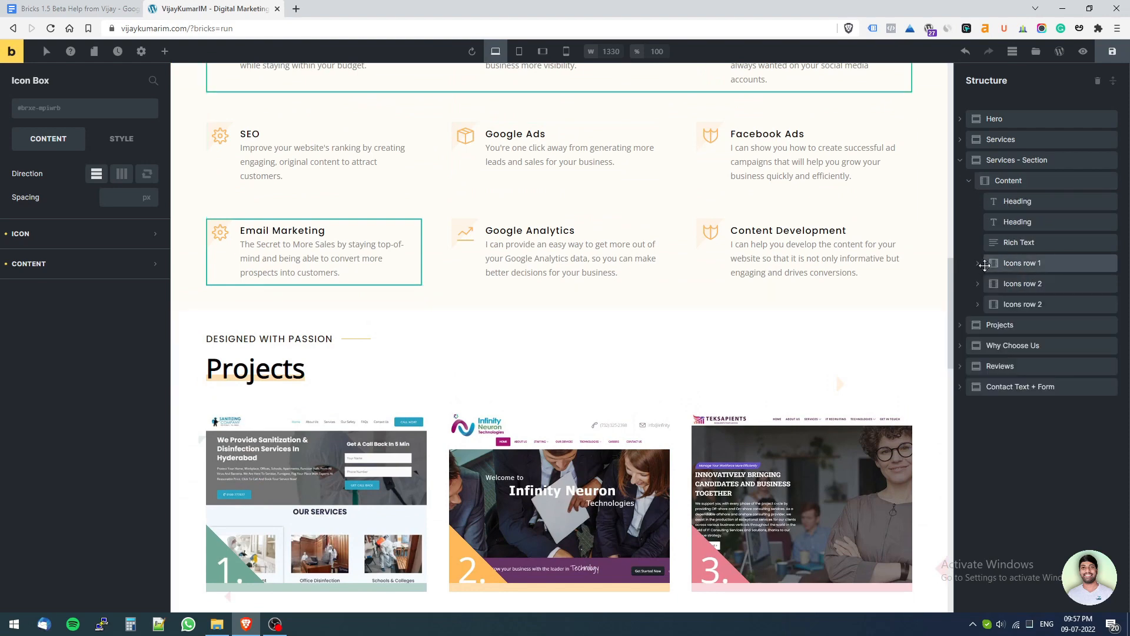
{"action": "left_click", "coordinate": [979, 283]}
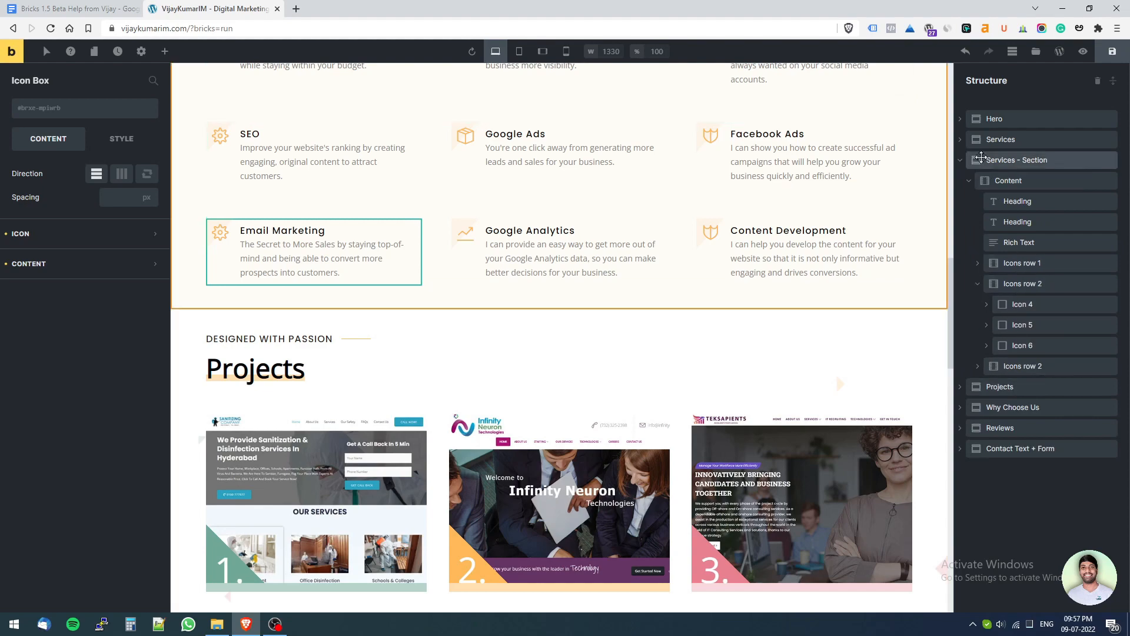
Expand Services in the structure tree and alternately select its Image and Content divs to check the canvas auto-scroll.
{"action": "left_click", "coordinate": [962, 140]}
{"action": "left_click", "coordinate": [969, 161]}
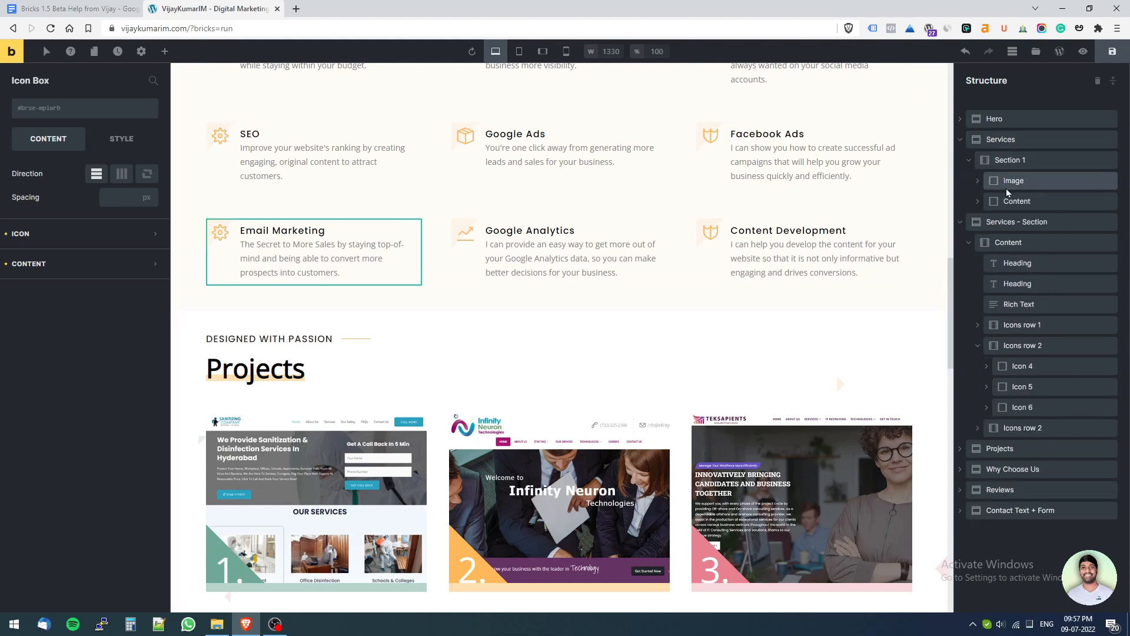
{"action": "left_click", "coordinate": [1024, 186]}
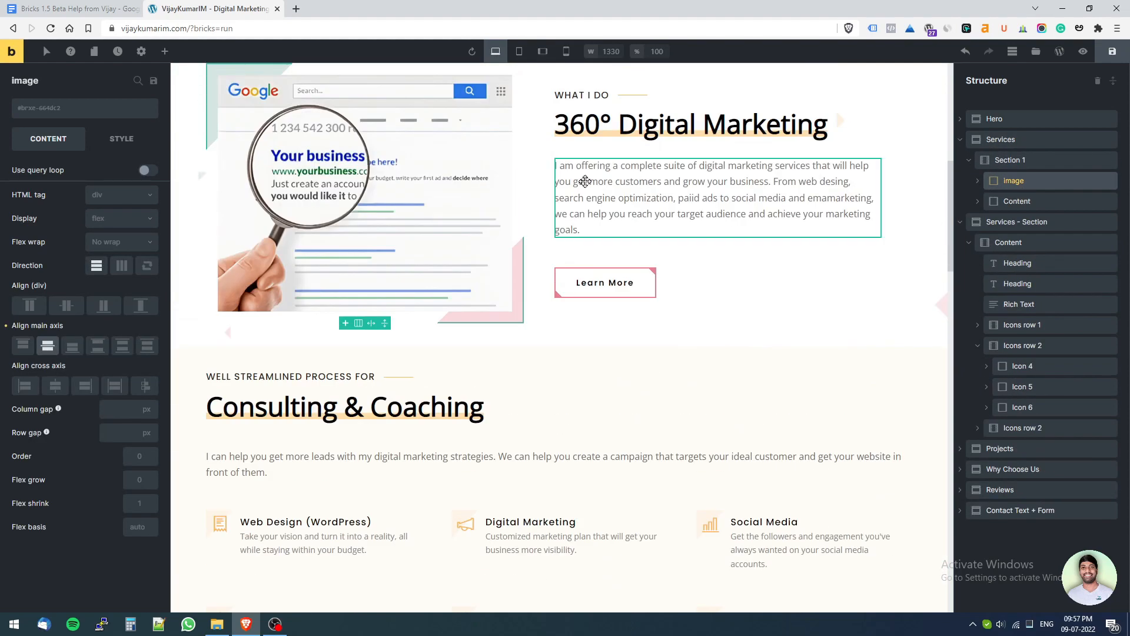
{"action": "scroll", "coordinate": [412, 462], "scroll_direction": "up", "scroll_amount": 3}
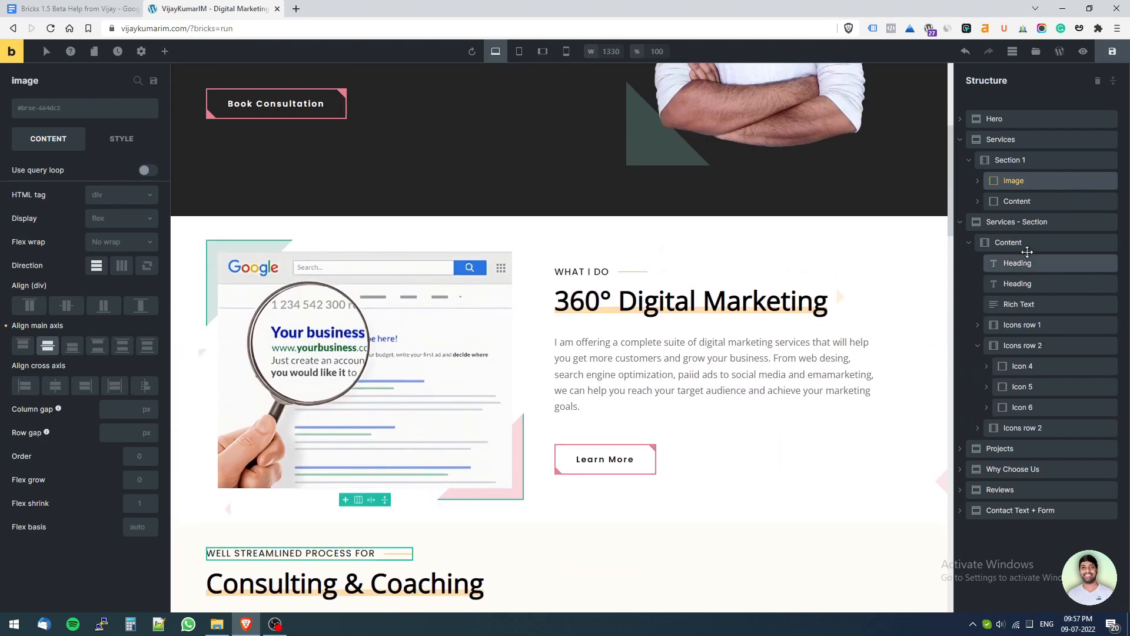
{"action": "left_click", "coordinate": [1015, 184]}
{"action": "left_click", "coordinate": [1029, 202]}
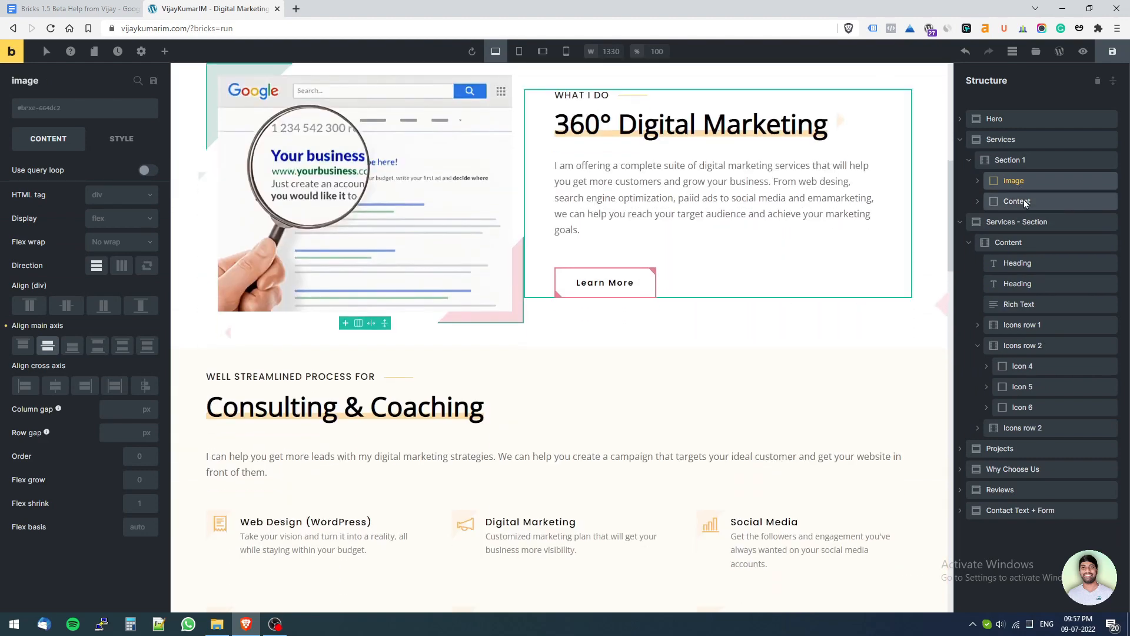
{"action": "left_click", "coordinate": [1028, 180]}
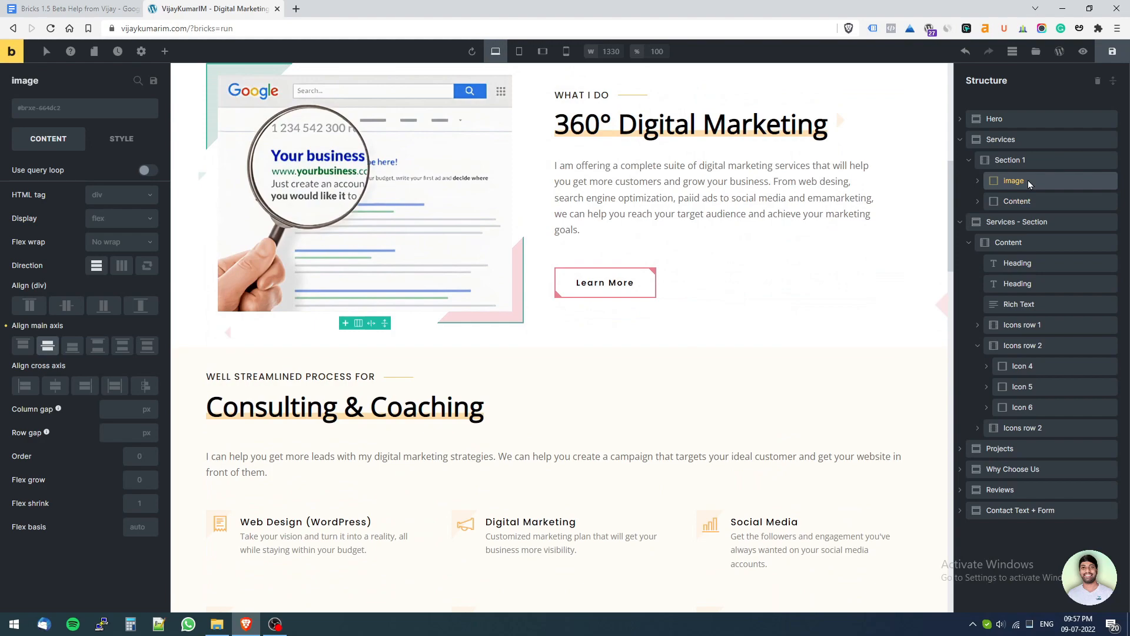
{"action": "left_click", "coordinate": [1024, 203]}
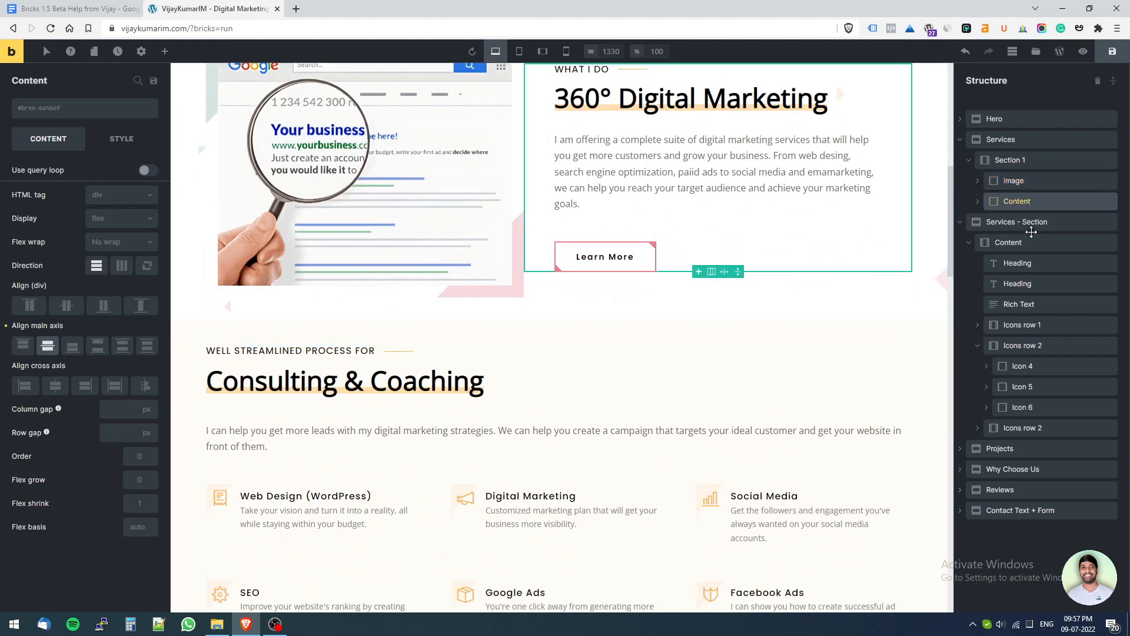
Select the Why Choose Me accordion and the second and third customer review texts on the canvas to check the structure tree's response.
{"action": "scroll", "coordinate": [709, 308], "scroll_direction": "down", "scroll_amount": 20}
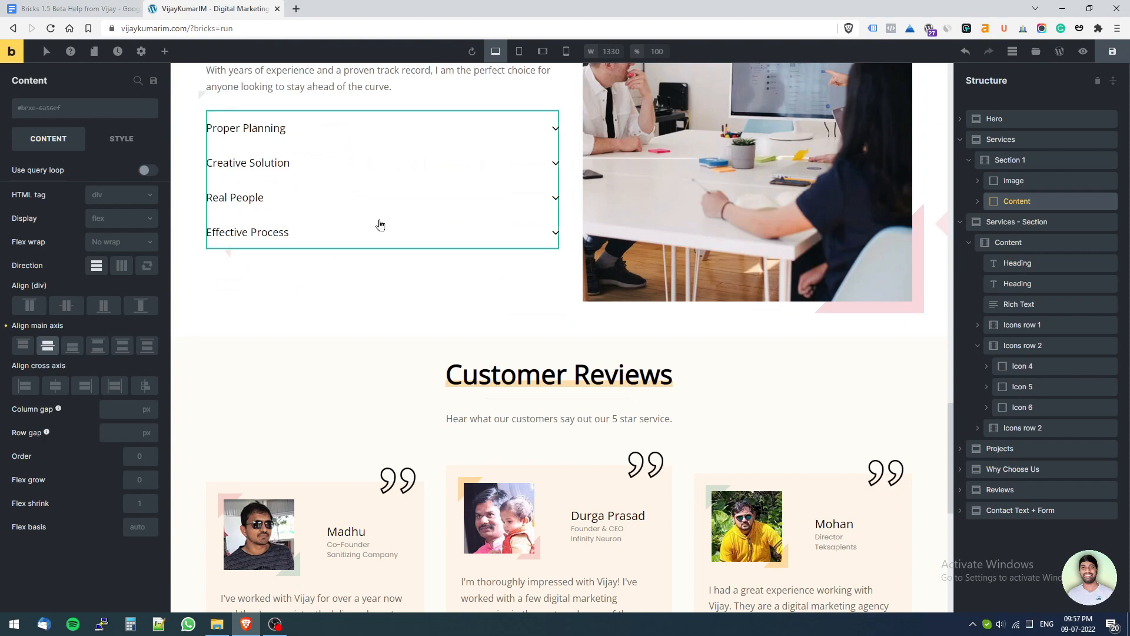
{"action": "left_click", "coordinate": [380, 224]}
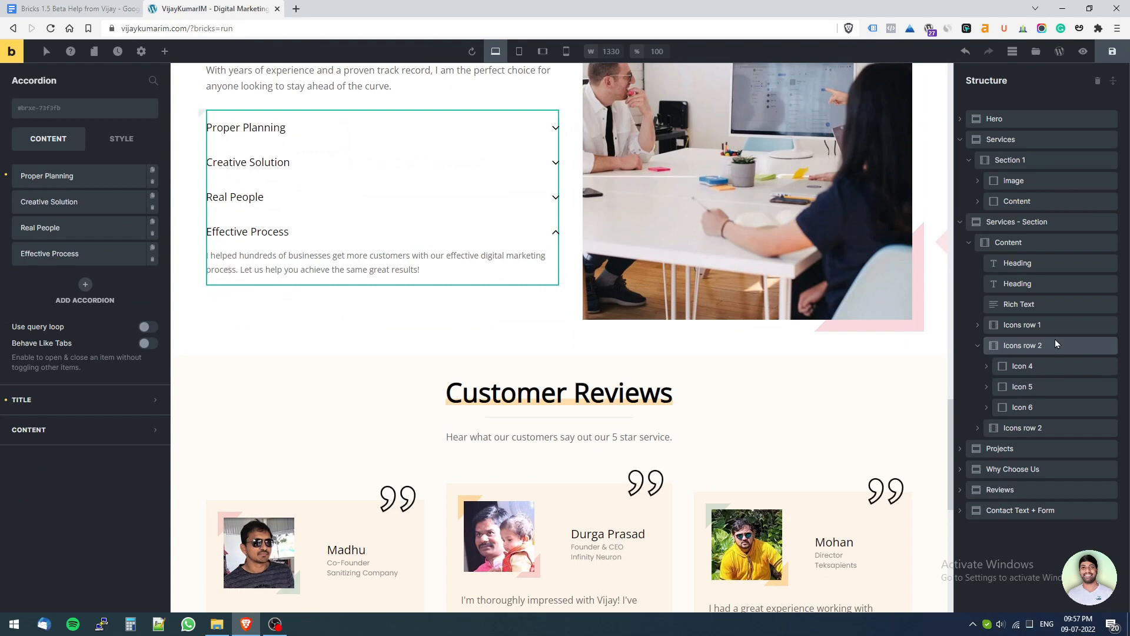
{"action": "scroll", "coordinate": [583, 380], "scroll_direction": "down", "scroll_amount": 5}
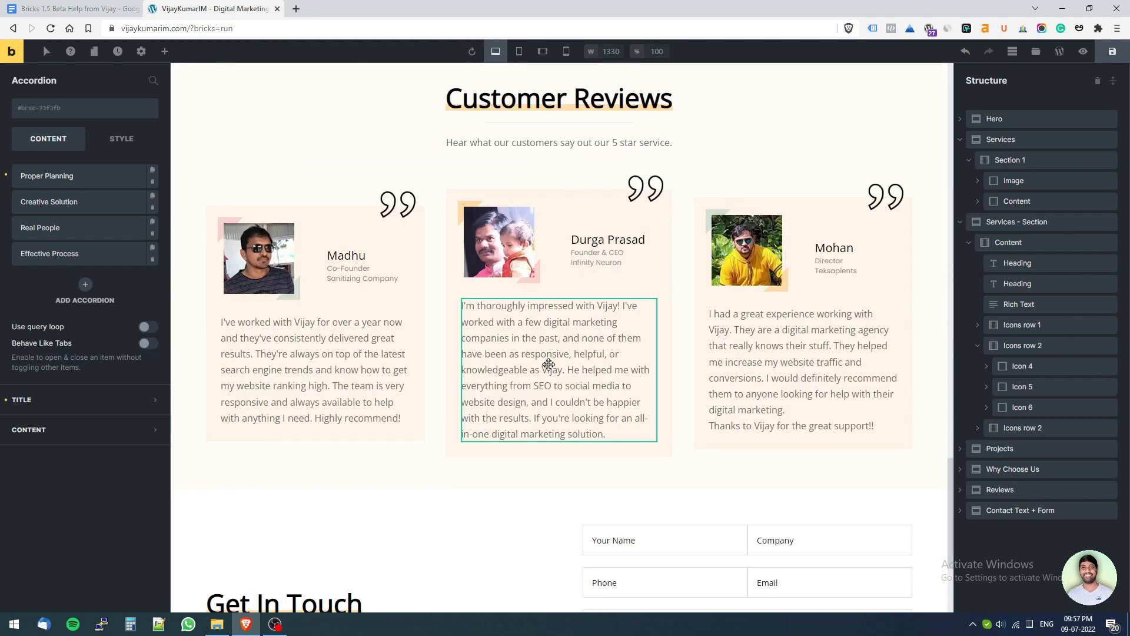
{"action": "left_click", "coordinate": [482, 328]}
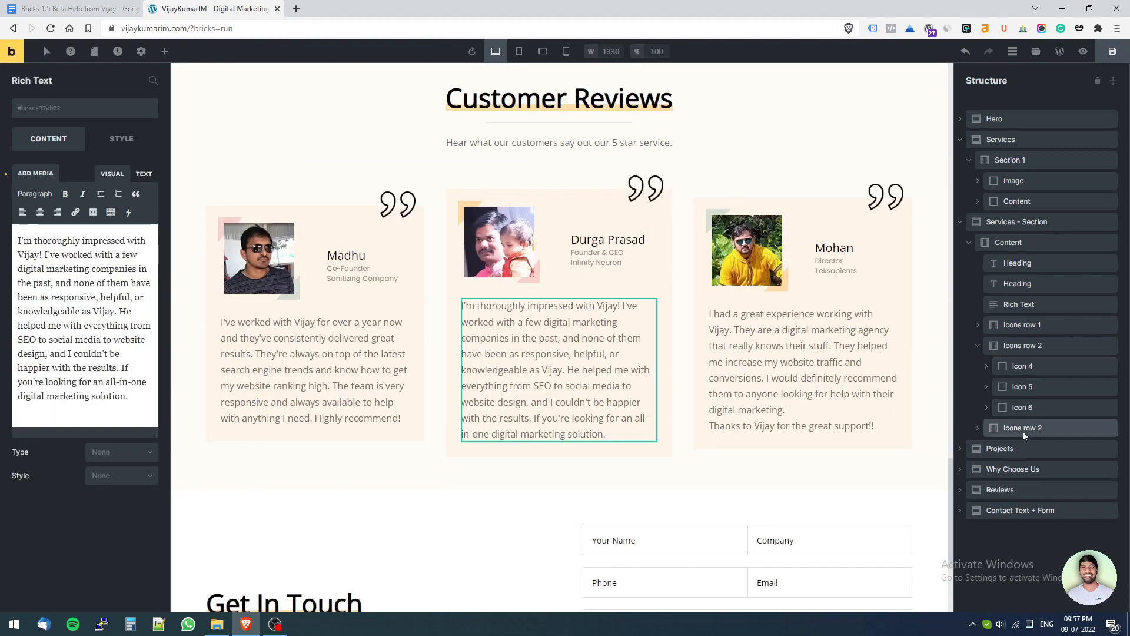
{"action": "left_click", "coordinate": [775, 390]}
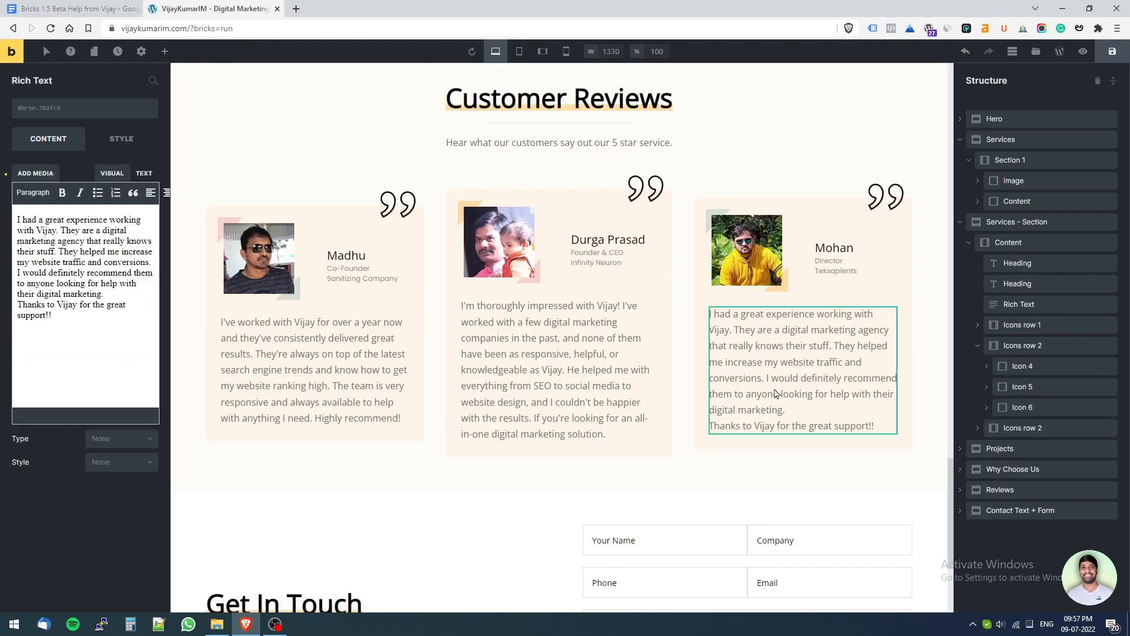
{"action": "scroll", "coordinate": [538, 372], "scroll_direction": "up", "scroll_amount": 12}
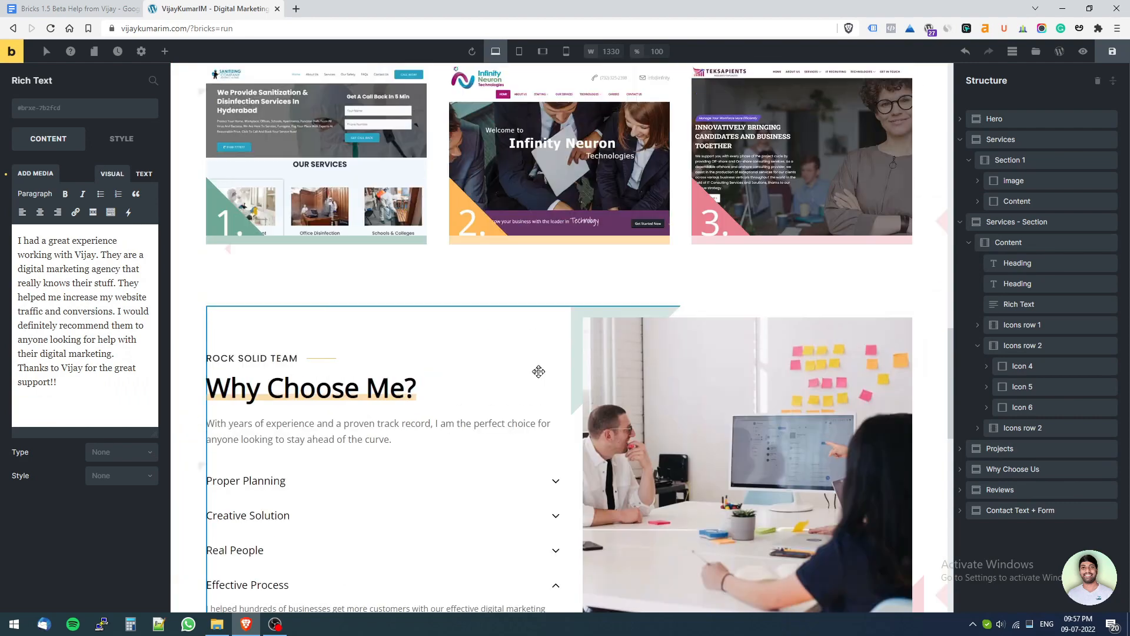
Read the notes' structure panel item on context options, then view those options for Services - Section in Bricks without choosing any.
{"action": "left_click", "coordinate": [39, 8]}
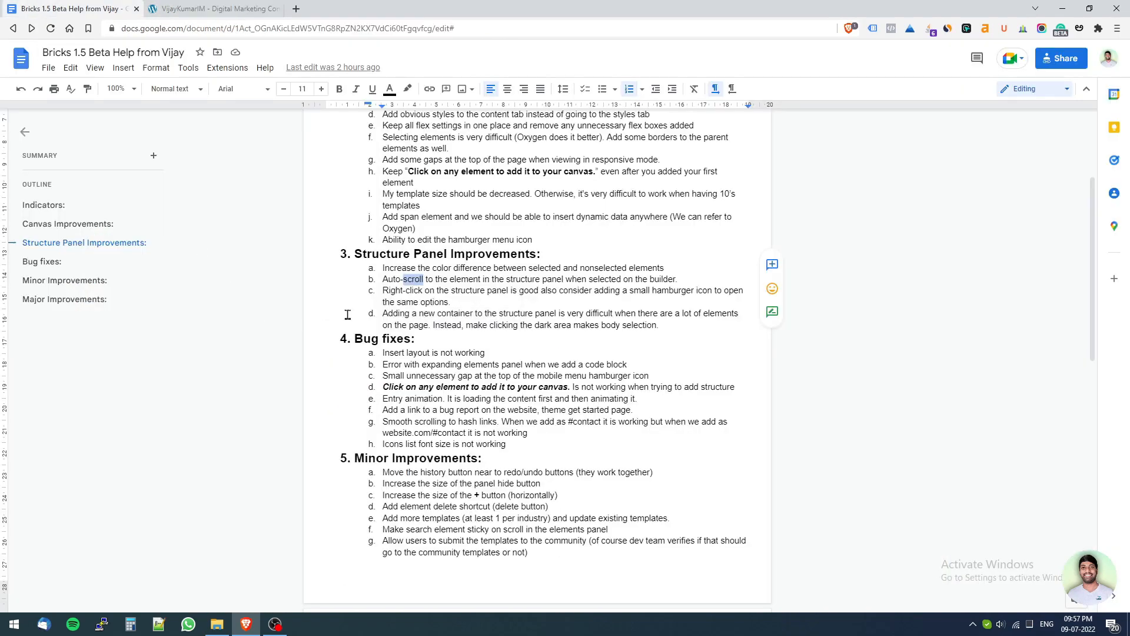
{"action": "triple_click", "coordinate": [395, 291]}
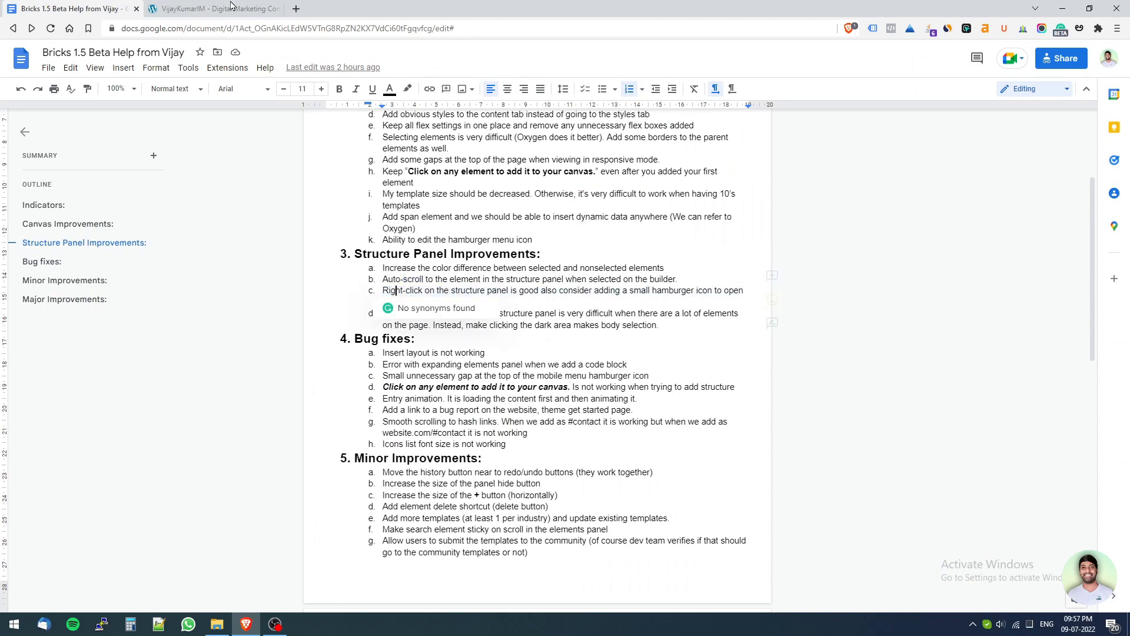
{"action": "left_click", "coordinate": [184, 5]}
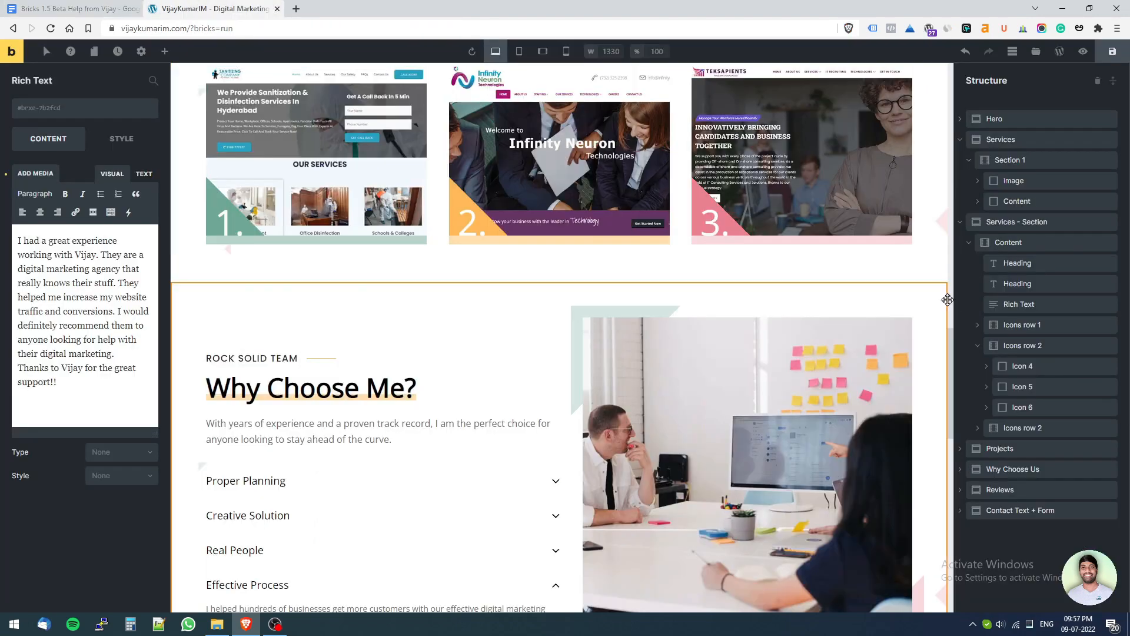
{"action": "right_click", "coordinate": [1051, 221]}
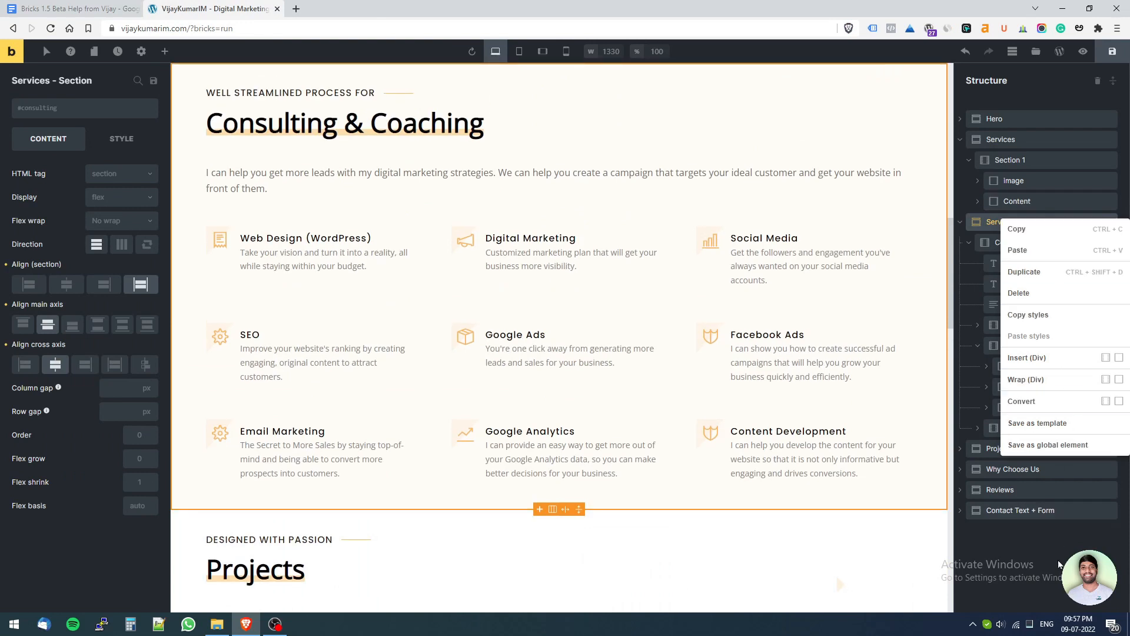
{"action": "left_click", "coordinate": [1058, 546]}
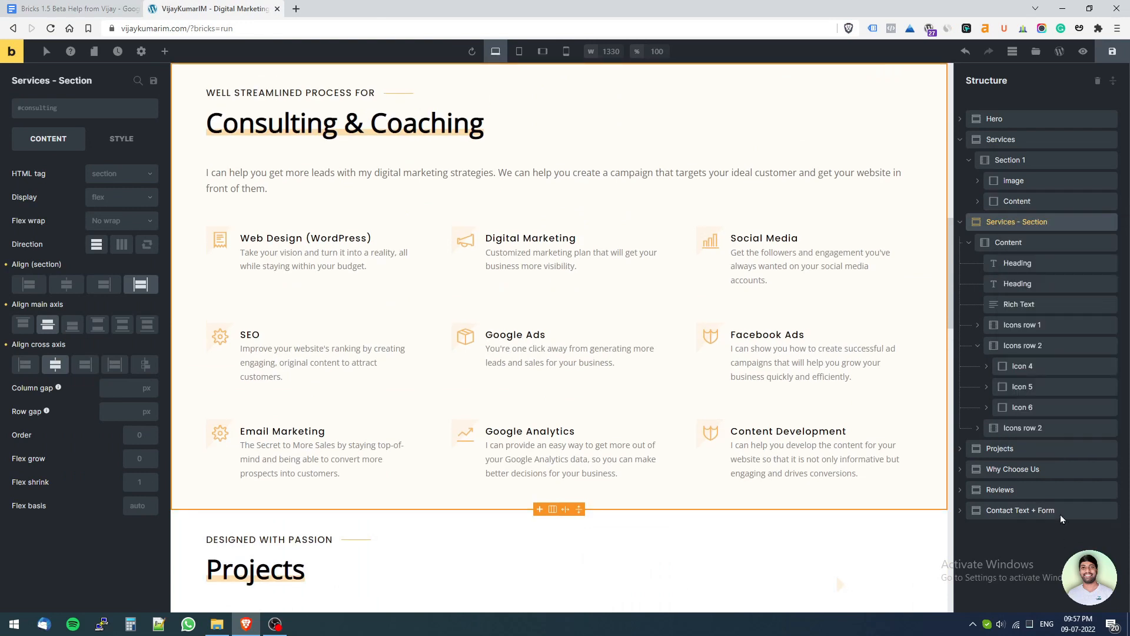
{"action": "right_click", "coordinate": [1109, 225]}
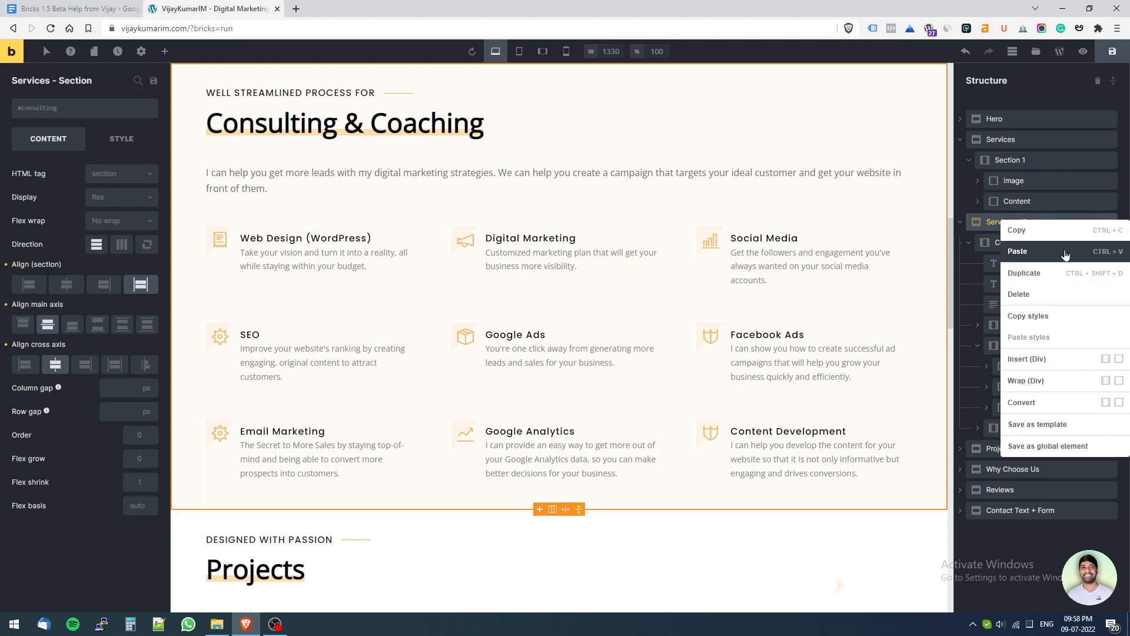
{"action": "left_click", "coordinate": [1056, 556]}
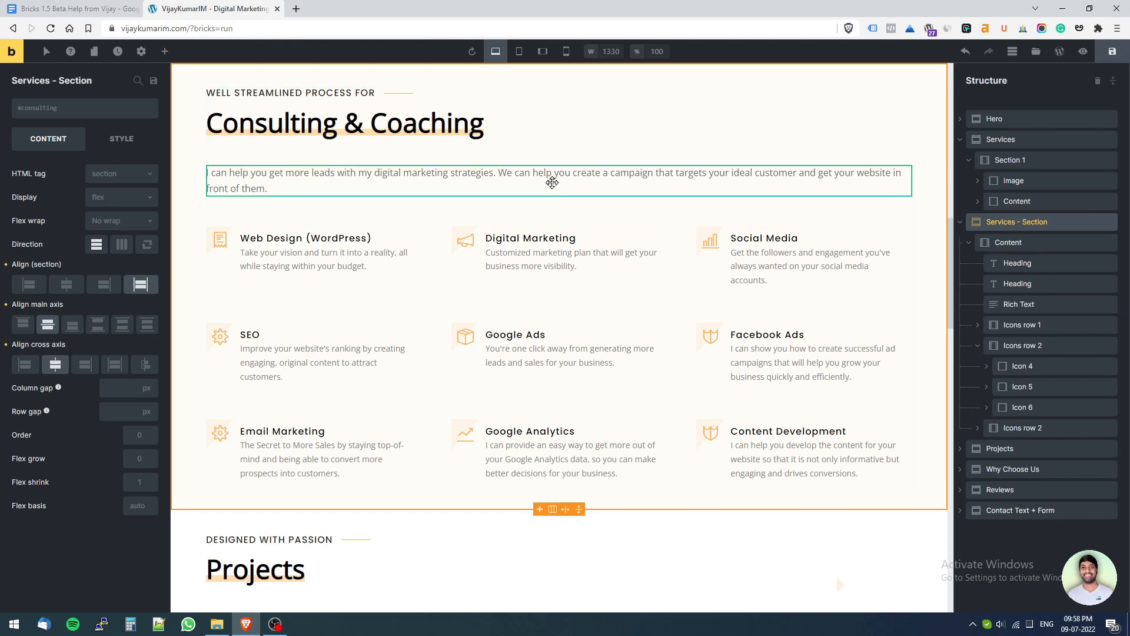
Read the notes' item on adding a new container, then return to Bricks and select the Contact Text + Form section on the canvas.
{"action": "left_click", "coordinate": [3, 7]}
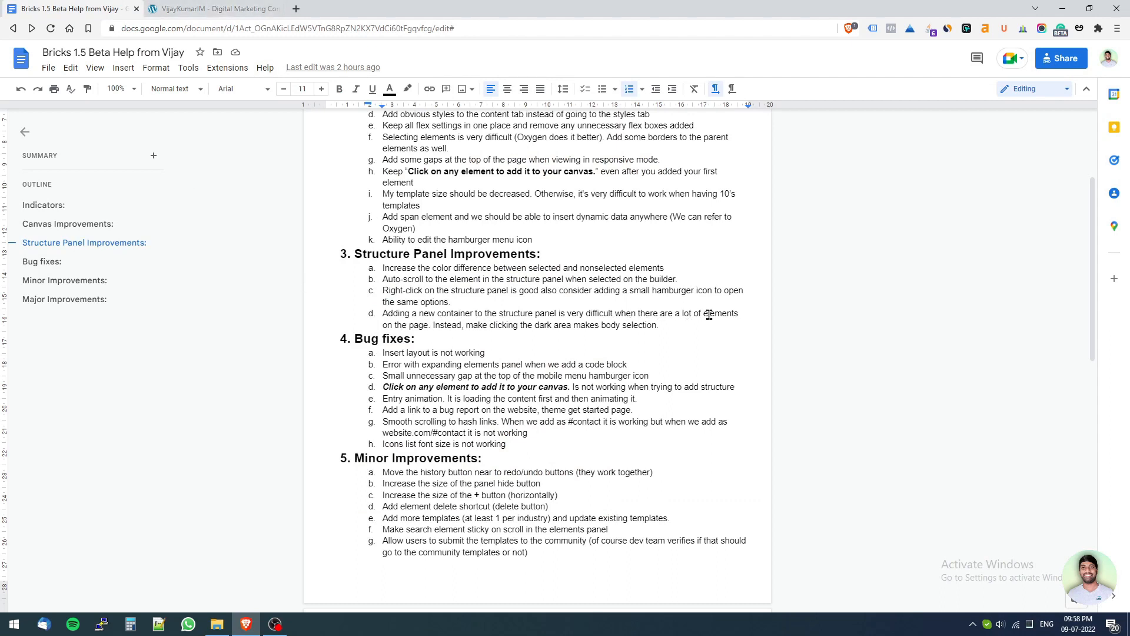
{"action": "left_click", "coordinate": [186, 5]}
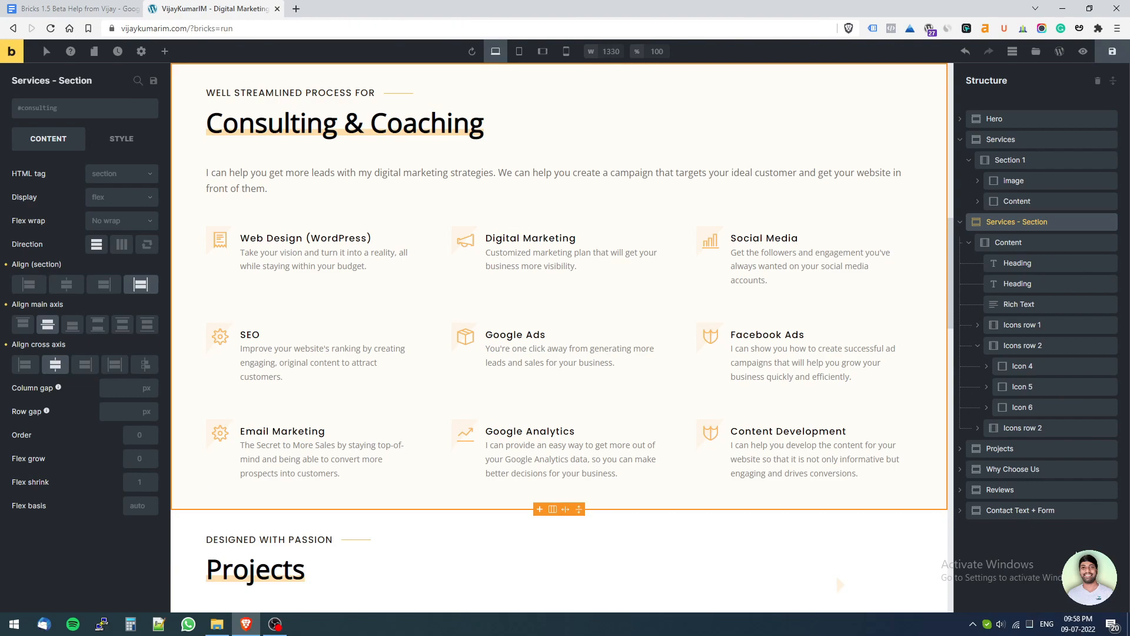
{"action": "scroll", "coordinate": [435, 226], "scroll_direction": "up", "scroll_amount": 3}
{"action": "scroll", "coordinate": [459, 223], "scroll_direction": "up", "scroll_amount": 10}
{"action": "scroll", "coordinate": [483, 223], "scroll_direction": "down", "scroll_amount": 20}
{"action": "scroll", "coordinate": [486, 222], "scroll_direction": "up", "scroll_amount": 5}
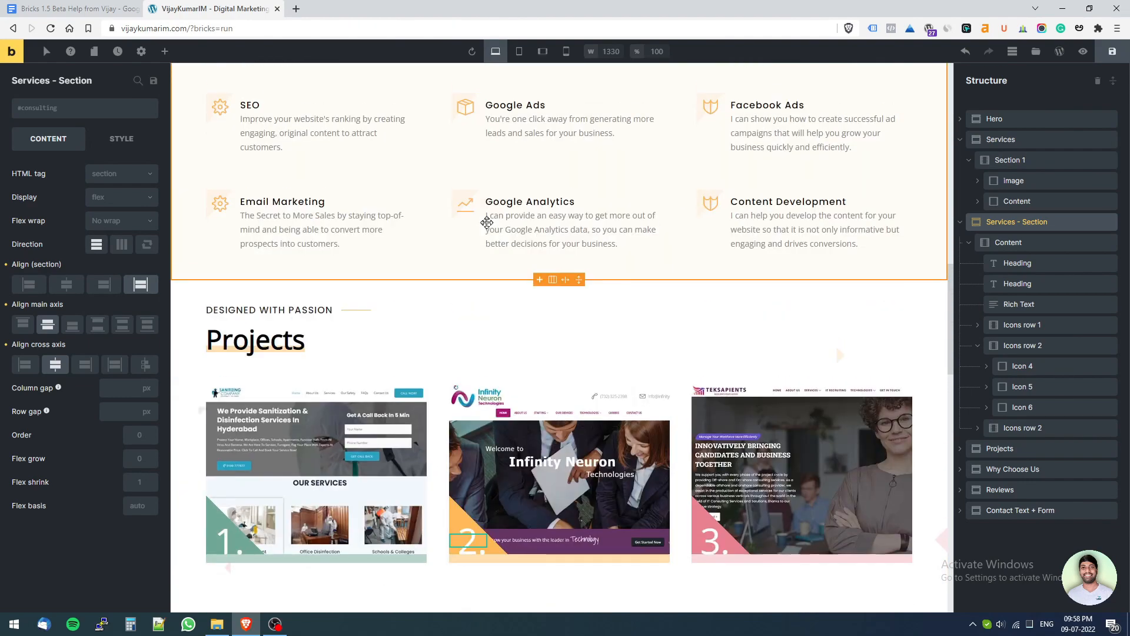
{"action": "scroll", "coordinate": [486, 222], "scroll_direction": "up", "scroll_amount": 3}
{"action": "scroll", "coordinate": [488, 223], "scroll_direction": "down", "scroll_amount": 20}
{"action": "scroll", "coordinate": [491, 223], "scroll_direction": "down", "scroll_amount": 2}
{"action": "left_click", "coordinate": [459, 302]}
{"action": "left_click", "coordinate": [292, 290]}
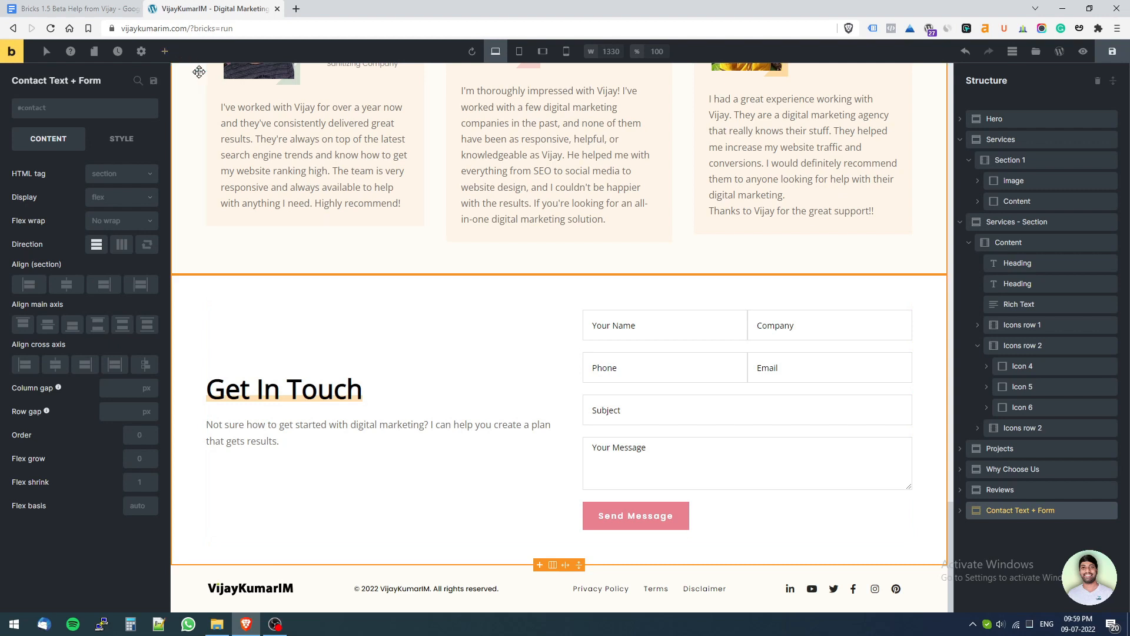
Add a Section element below Contact Text + Form in the structure tree and delete it.
{"action": "left_click", "coordinate": [165, 51]}
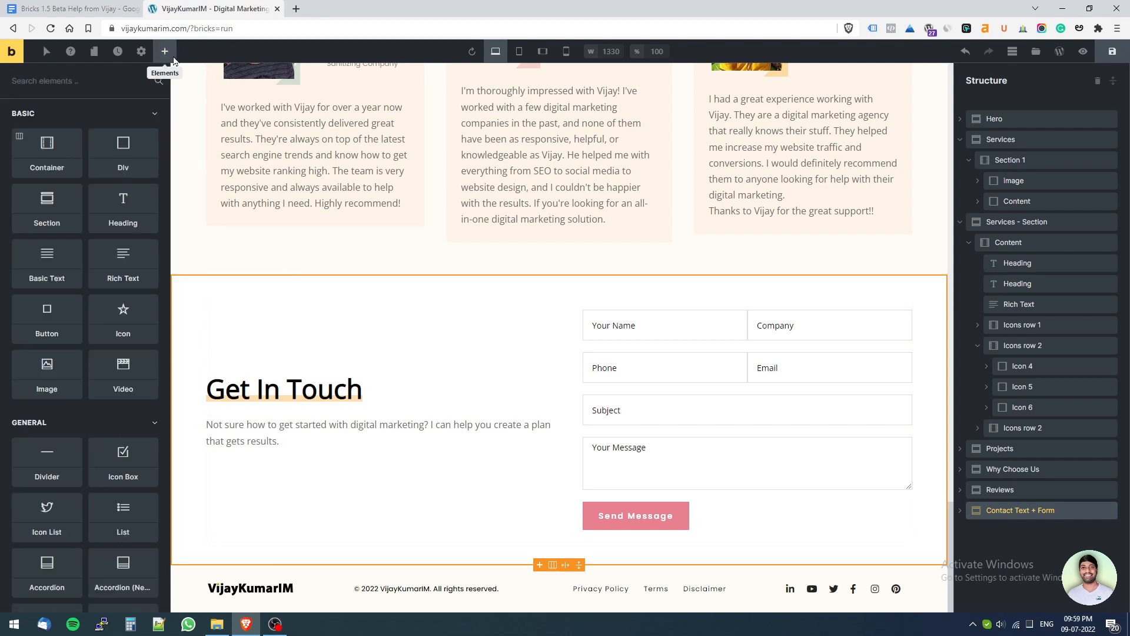
{"action": "left_click_drag", "start_coordinate": [48, 203], "coordinate": [1015, 526]}
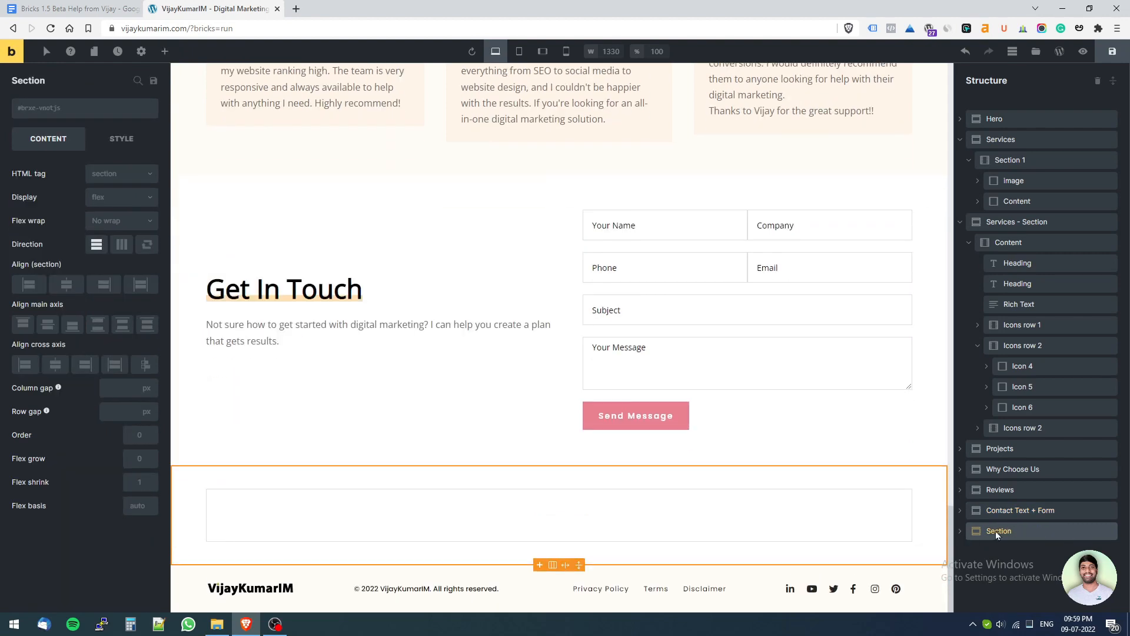
{"action": "right_click", "coordinate": [981, 531]}
{"action": "left_click", "coordinate": [1007, 447]}
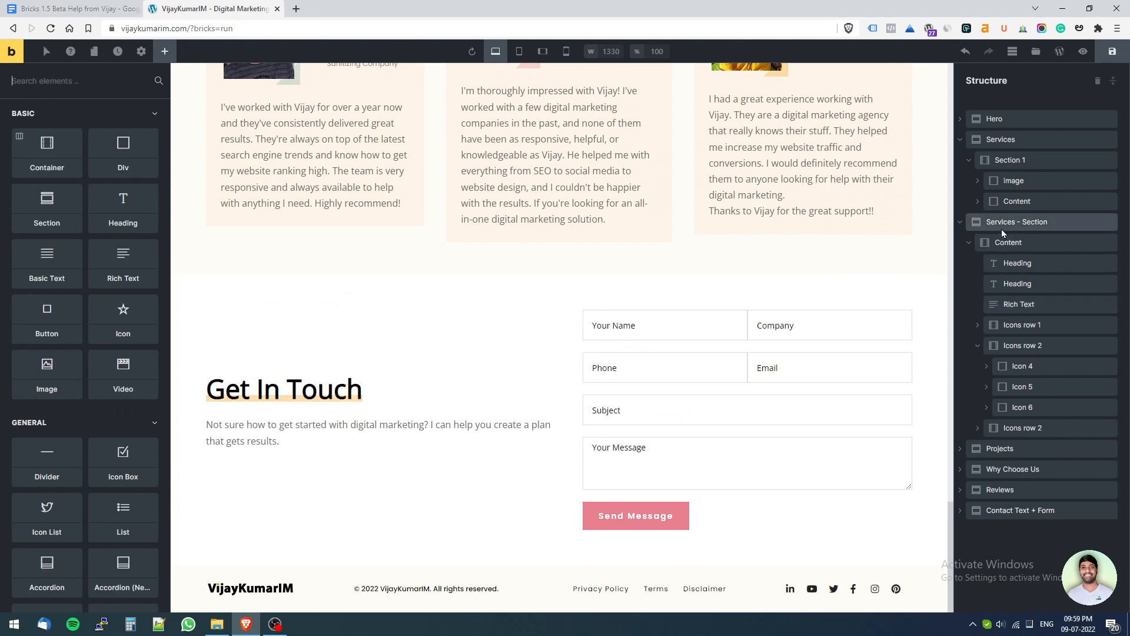
Select the Contact Text + Form section on the canvas and add a Container element at its end.
{"action": "scroll", "coordinate": [541, 354], "scroll_direction": "up", "scroll_amount": 7}
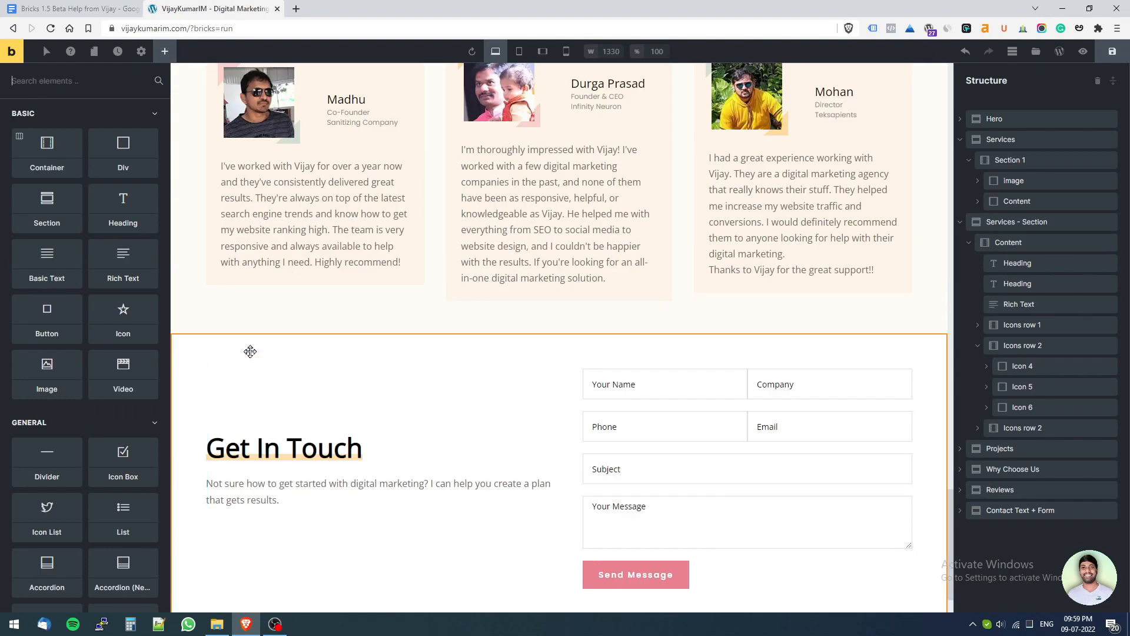
{"action": "left_click", "coordinate": [249, 350]}
{"action": "scroll", "coordinate": [481, 369], "scroll_direction": "down", "scroll_amount": 1}
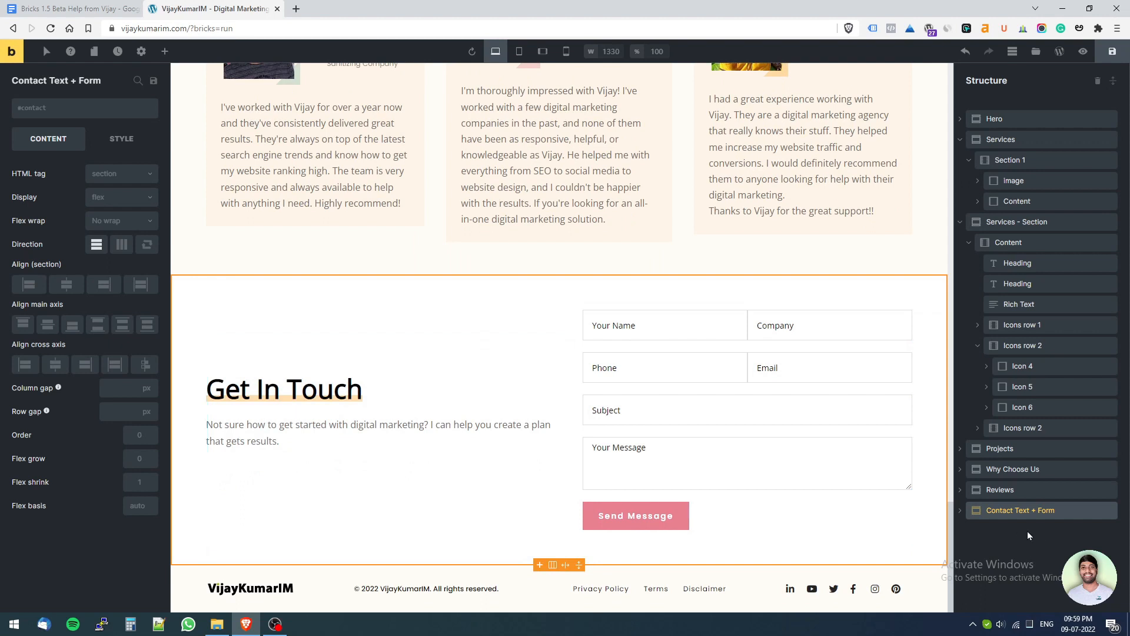
{"action": "left_click", "coordinate": [164, 51]}
{"action": "left_click_drag", "start_coordinate": [42, 167], "coordinate": [888, 523]}
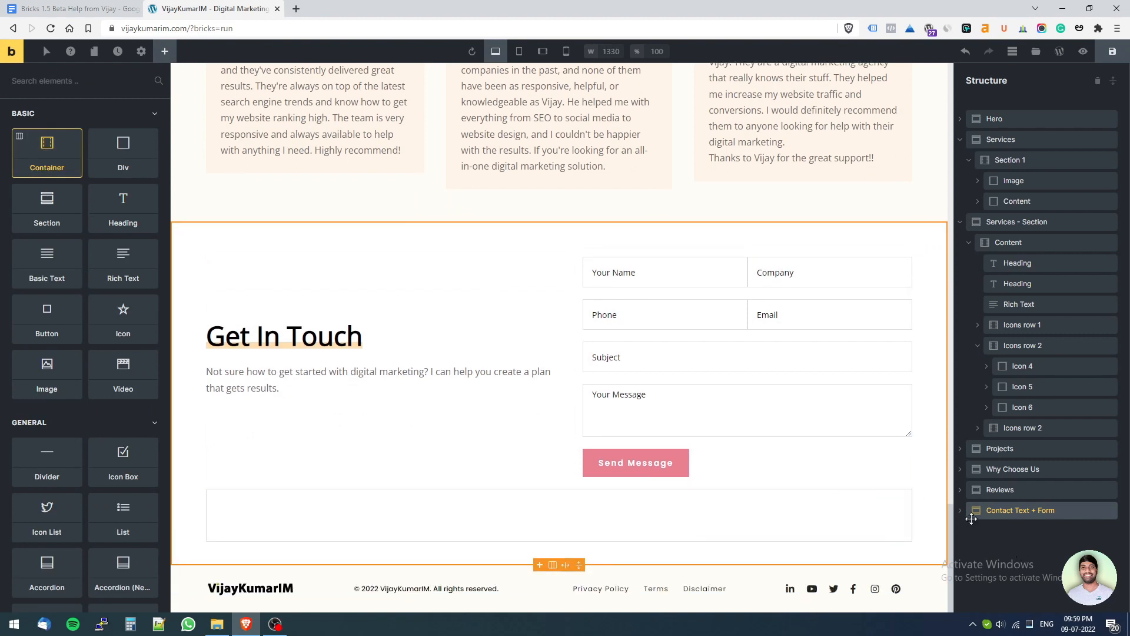
Expand Contact Text + Form in the structure tree and move the new Container out to the root level below it.
{"action": "left_click", "coordinate": [961, 513]}
{"action": "left_click", "coordinate": [1000, 553]}
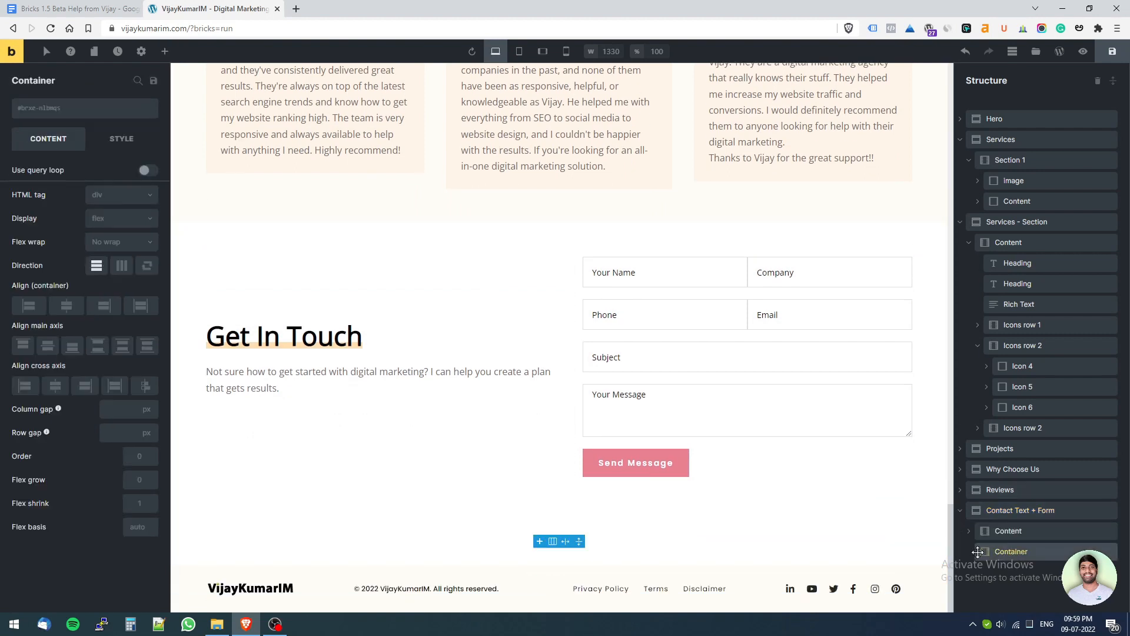
{"action": "mouse_move", "coordinate": [998, 557]}
{"action": "left_mouse_down"}
{"action": "mouse_move", "coordinate": [996, 514]}
{"action": "mouse_move", "coordinate": [981, 513]}
{"action": "mouse_move", "coordinate": [994, 515]}
{"action": "mouse_move", "coordinate": [987, 549]}
{"action": "left_mouse_up"}
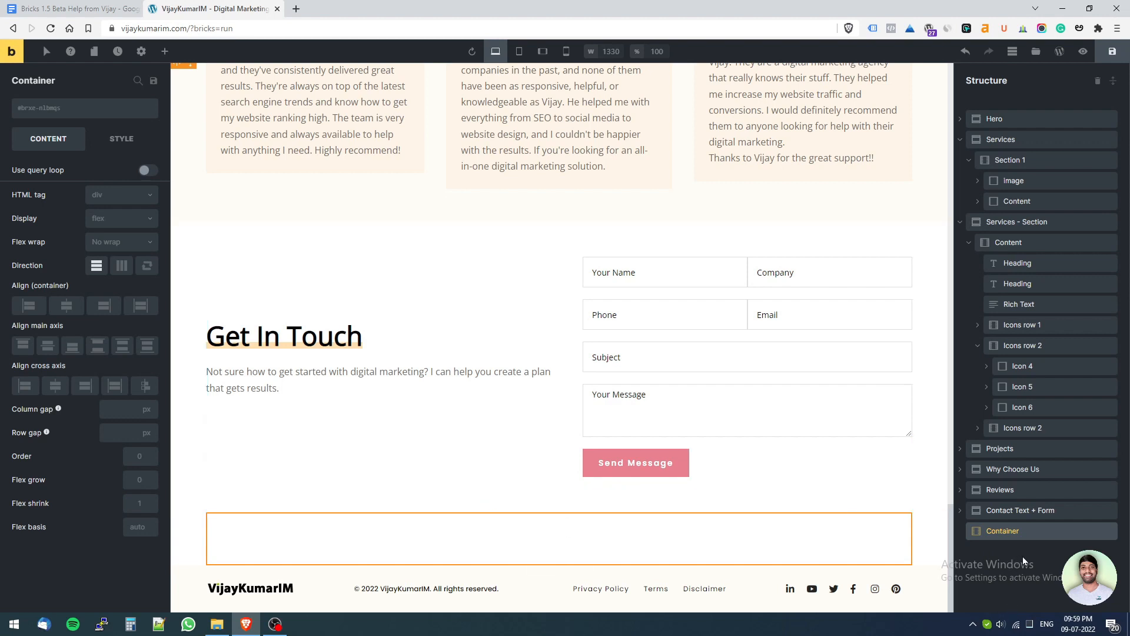
Expand and collapse the whole structure tree, and delete the root-level Container below Contact Text + Form.
{"action": "left_click", "coordinate": [1114, 82]}
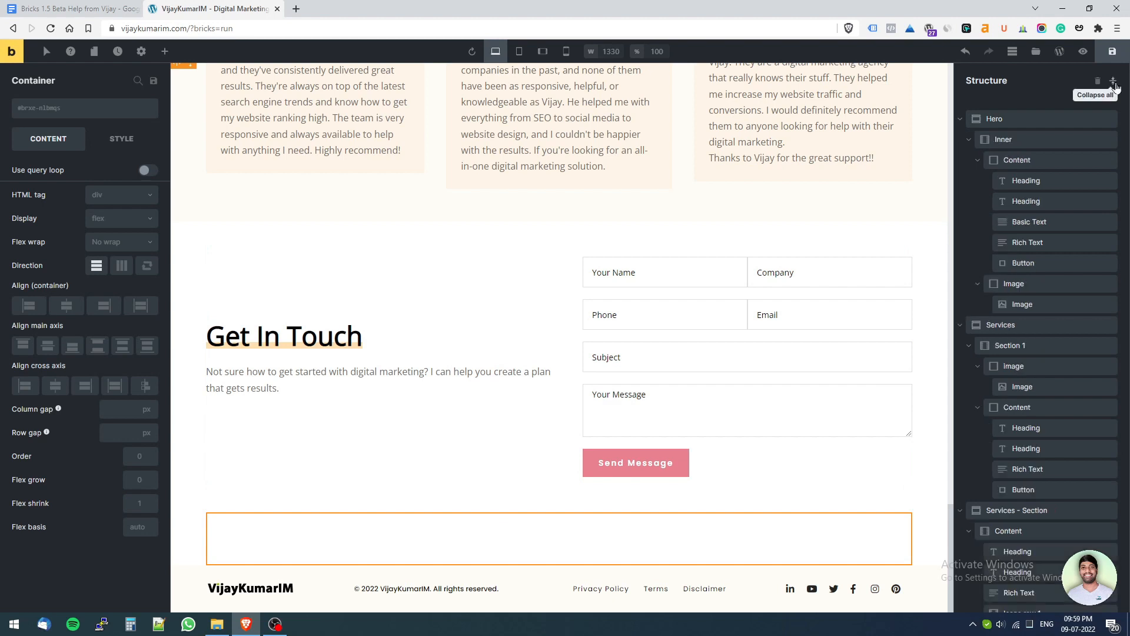
{"action": "left_click", "coordinate": [1114, 82]}
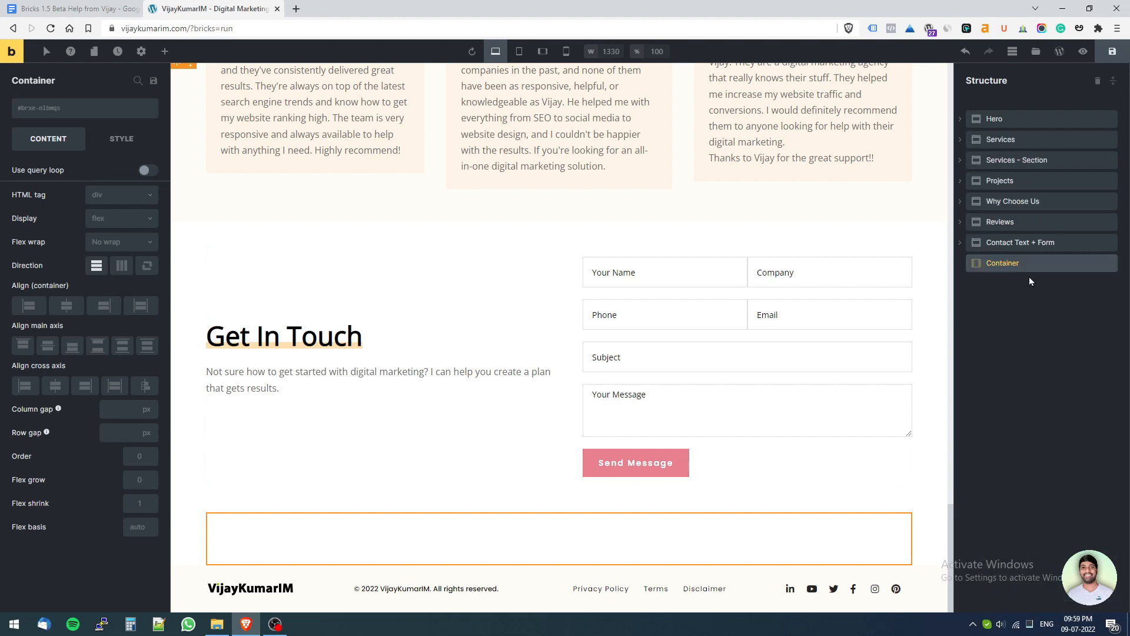
{"action": "right_click", "coordinate": [1065, 259]}
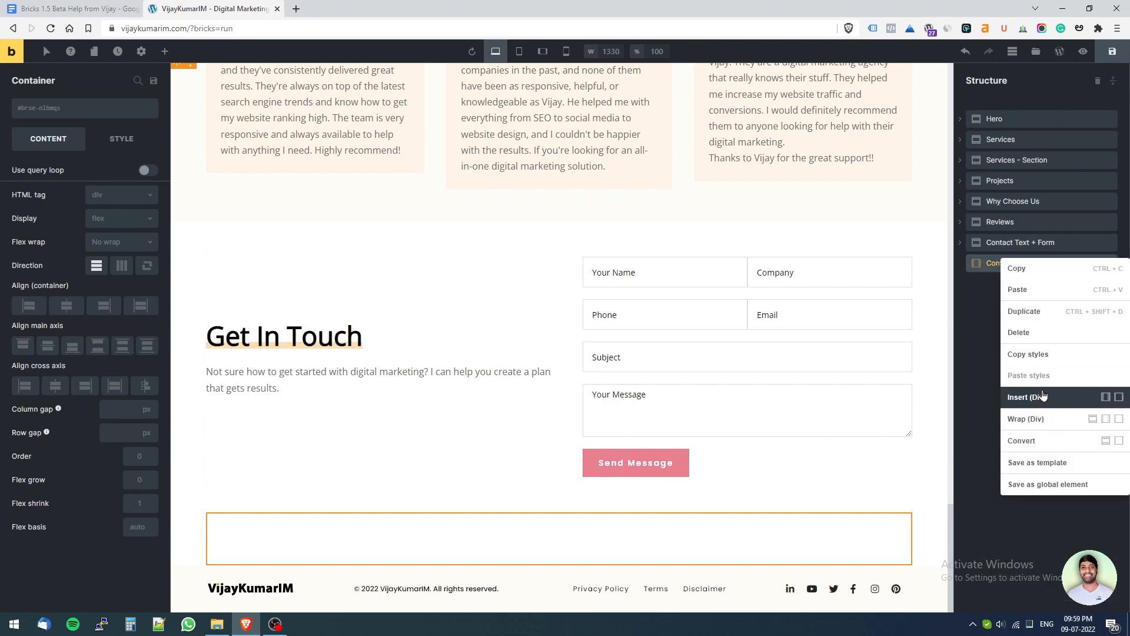
{"action": "left_click", "coordinate": [1035, 333]}
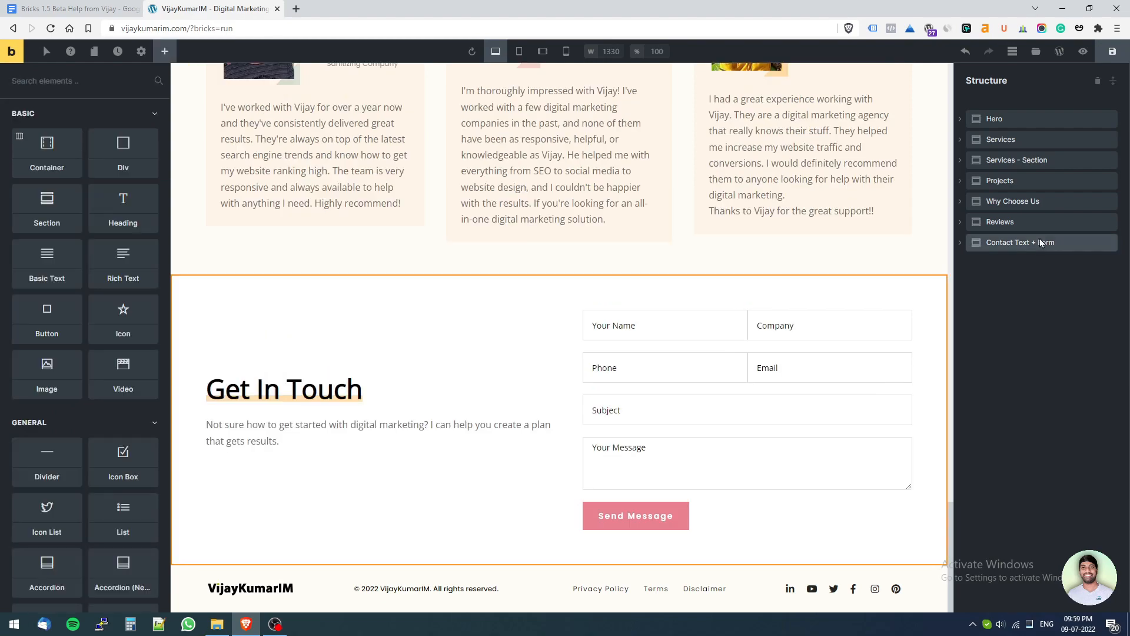
Select Hero in the structure tree, view the bottom of the page, and add four Section elements after Hero.
{"action": "left_click", "coordinate": [1000, 119]}
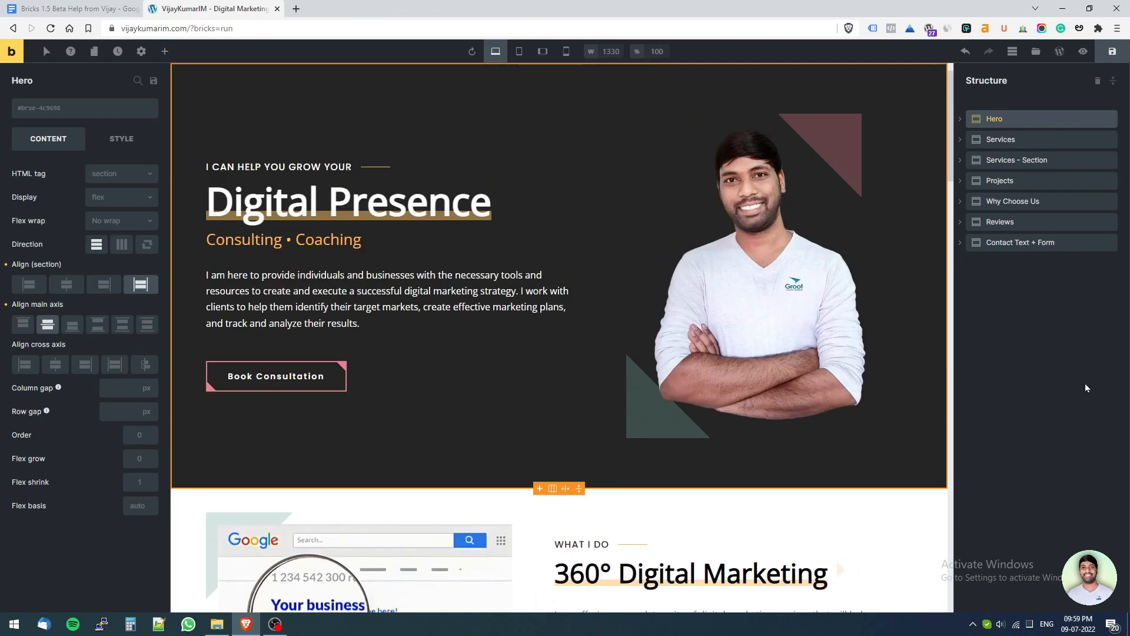
{"action": "double_click", "coordinate": [1028, 378]}
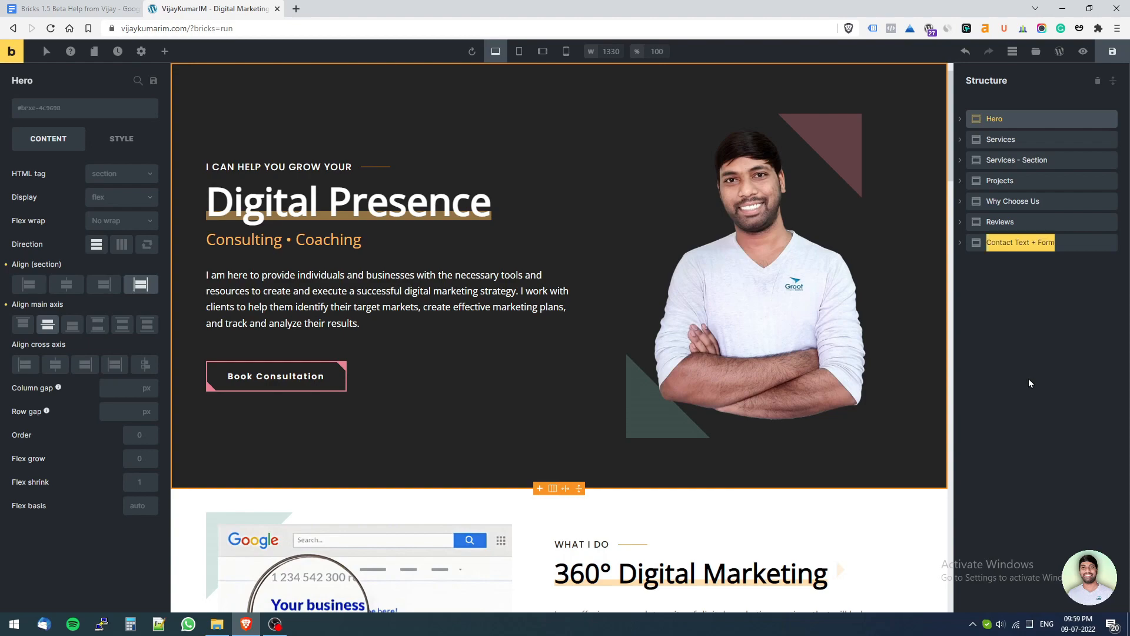
{"action": "left_click", "coordinate": [1029, 379]}
{"action": "scroll", "coordinate": [621, 346], "scroll_direction": "down", "scroll_amount": 15}
{"action": "scroll", "coordinate": [620, 346], "scroll_direction": "down", "scroll_amount": 10}
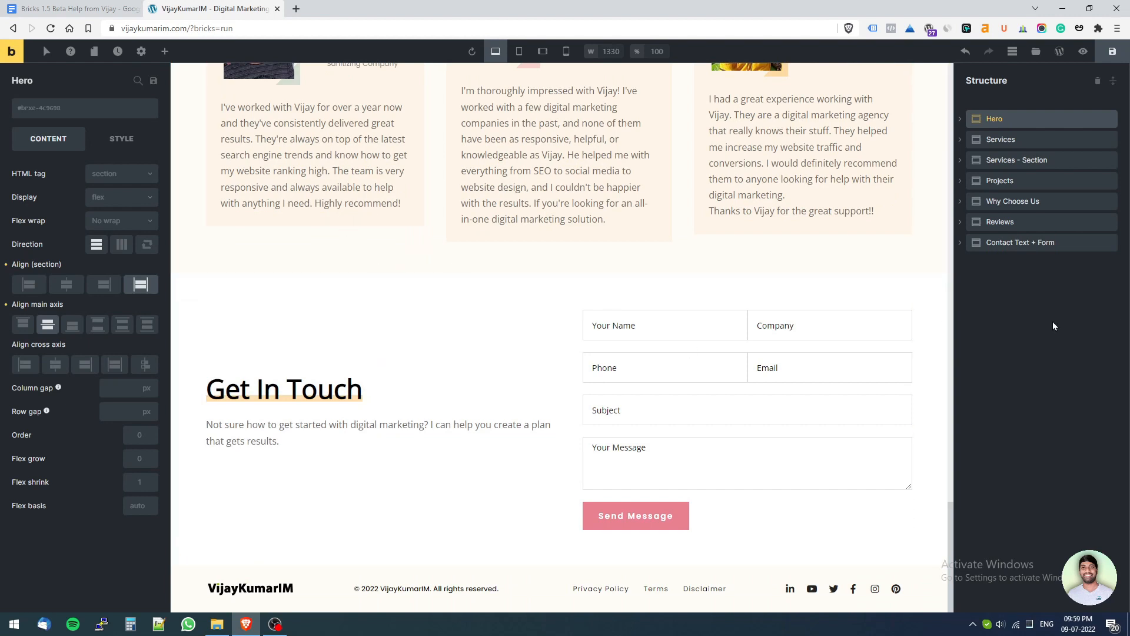
{"action": "left_click", "coordinate": [164, 51]}
{"action": "left_click", "coordinate": [57, 156]}
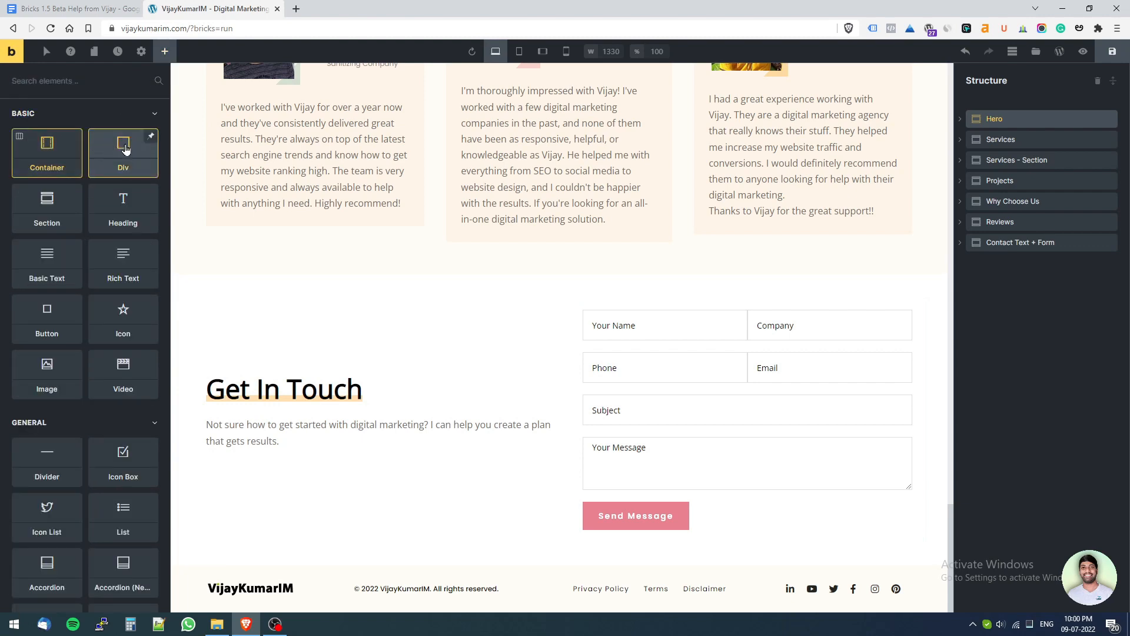
{"action": "left_click", "coordinate": [48, 220]}
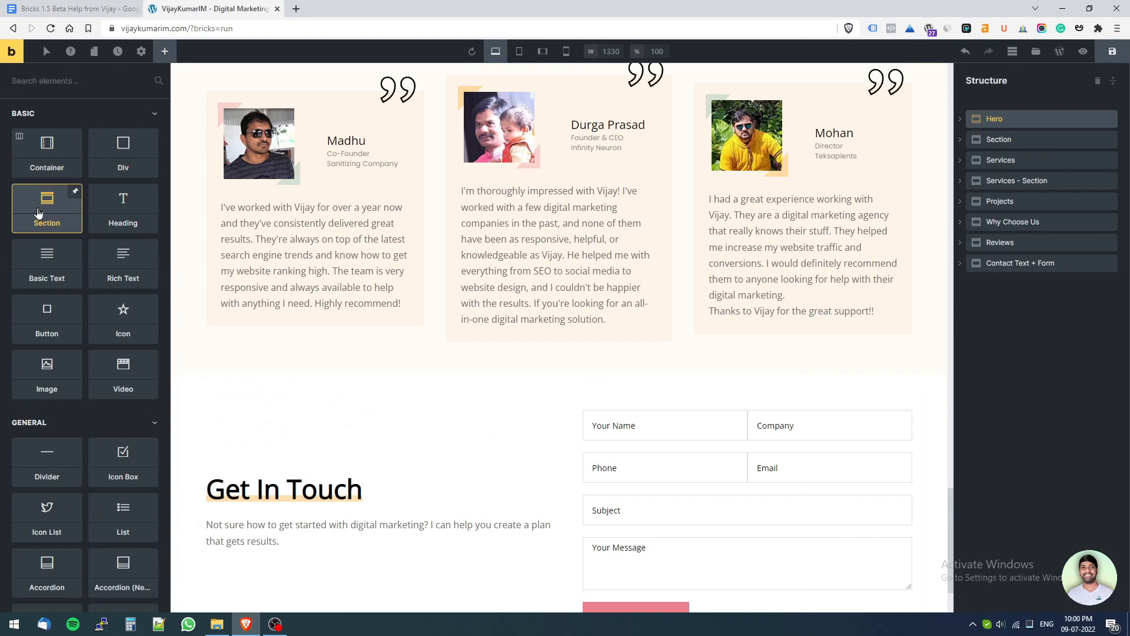
{"action": "left_click", "coordinate": [39, 213]}
{"action": "left_click", "coordinate": [38, 213]}
{"action": "left_click", "coordinate": [38, 213]}
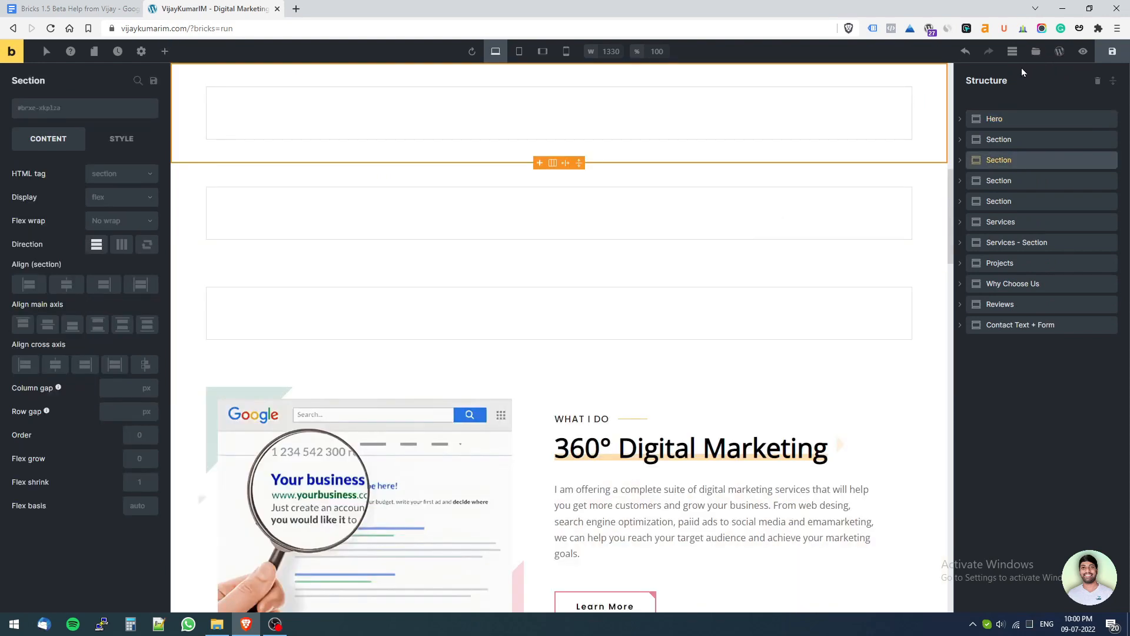
Switch to the Google Docs notes, review the Structure Panel Improvements list, and highlight the Bug fixes heading.
{"action": "left_click", "coordinate": [81, 7]}
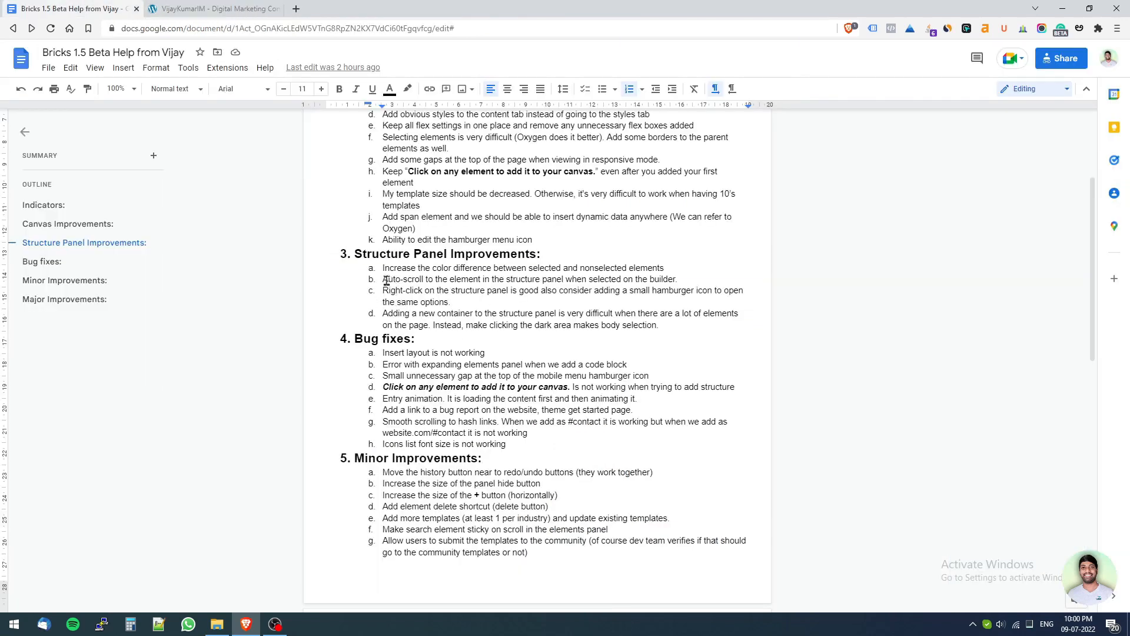
{"action": "left_click_drag", "start_coordinate": [381, 272], "coordinate": [492, 314]}
{"action": "left_click", "coordinate": [492, 314]}
{"action": "left_click_drag", "start_coordinate": [356, 338], "coordinate": [429, 337]}
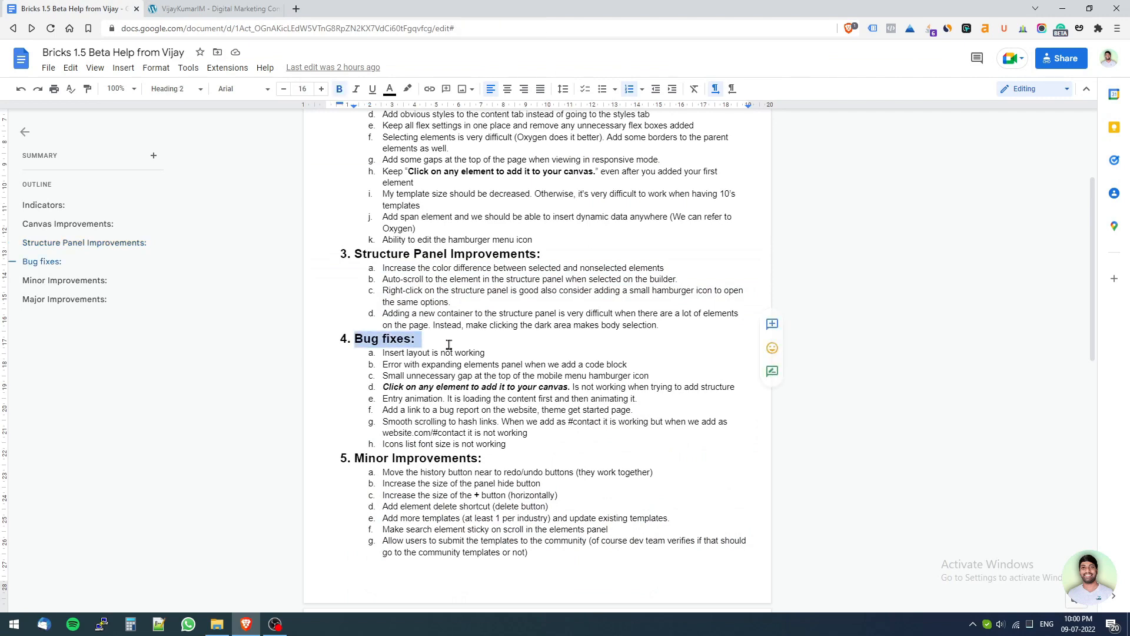
Return to the Bricks builder, leave the Home page for the WordPress admin, and open Sample Page for editing with Bricks.
{"action": "left_click", "coordinate": [227, 8]}
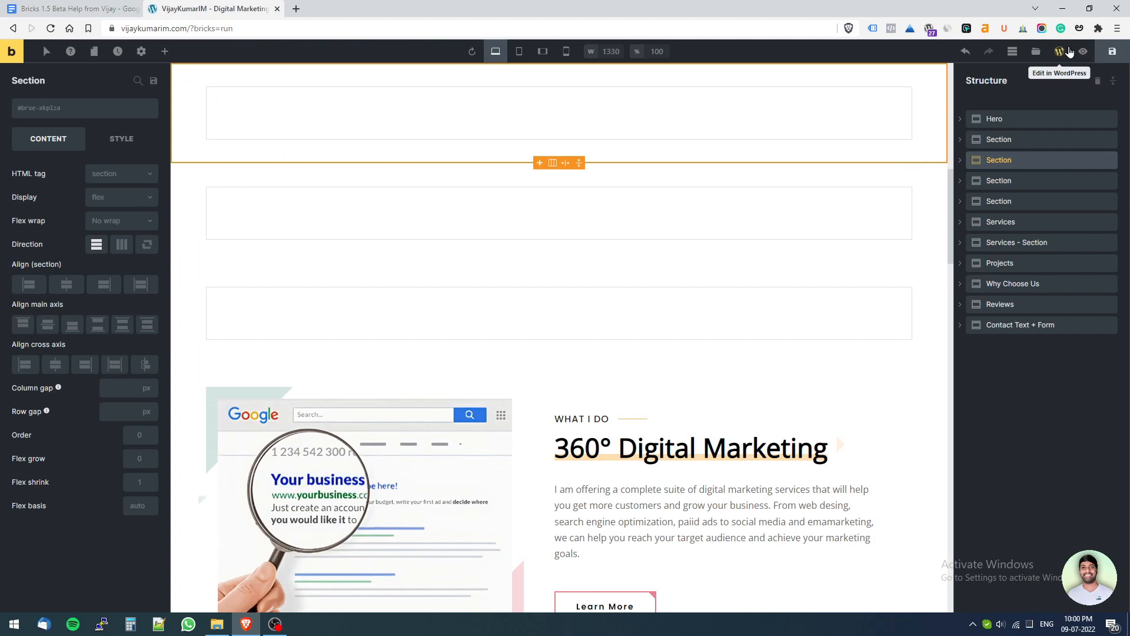
{"action": "left_click", "coordinate": [1060, 54]}
{"action": "left_click", "coordinate": [606, 95]}
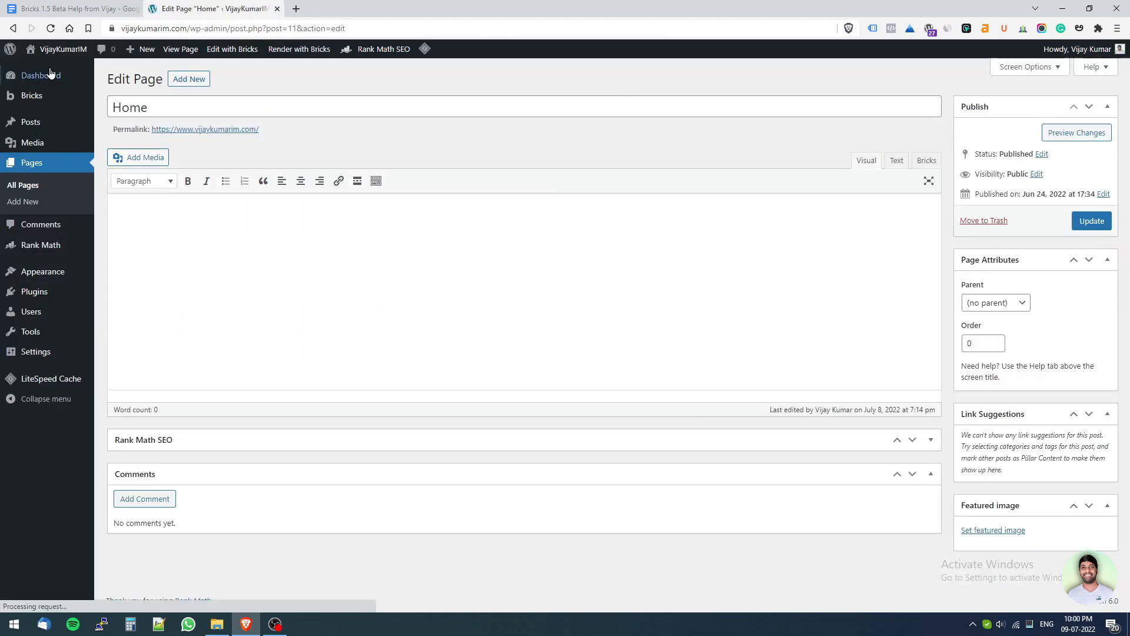
{"action": "left_click", "coordinate": [38, 187]}
{"action": "scroll", "coordinate": [265, 545], "scroll_direction": "down", "scroll_amount": 3}
{"action": "left_click", "coordinate": [152, 384]}
{"action": "left_click", "coordinate": [932, 169]}
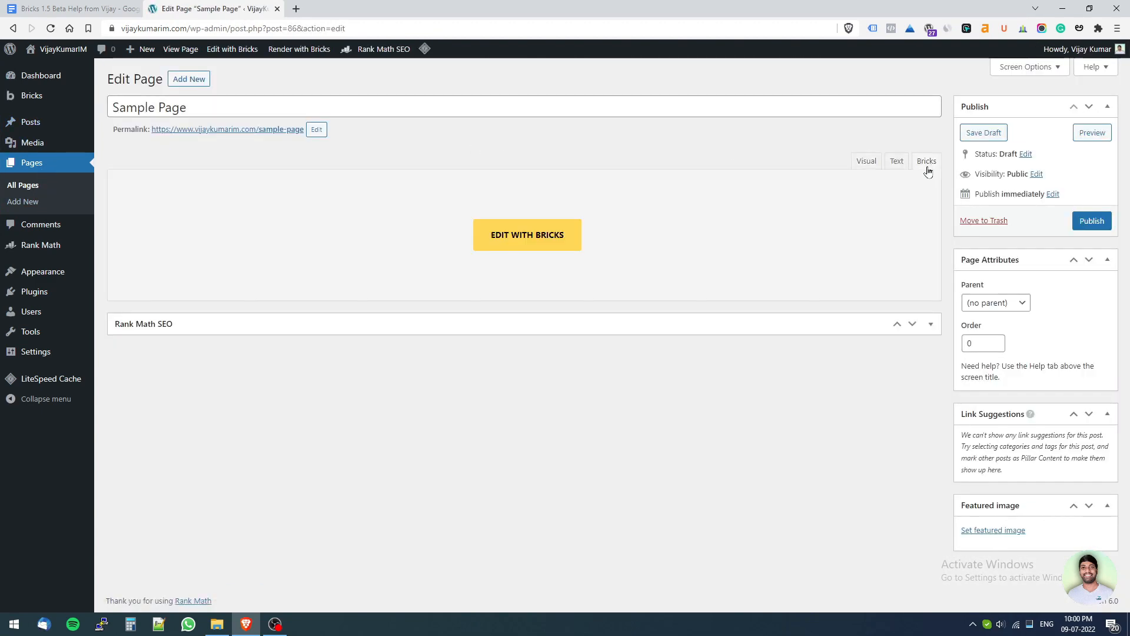
{"action": "left_click", "coordinate": [569, 233]}
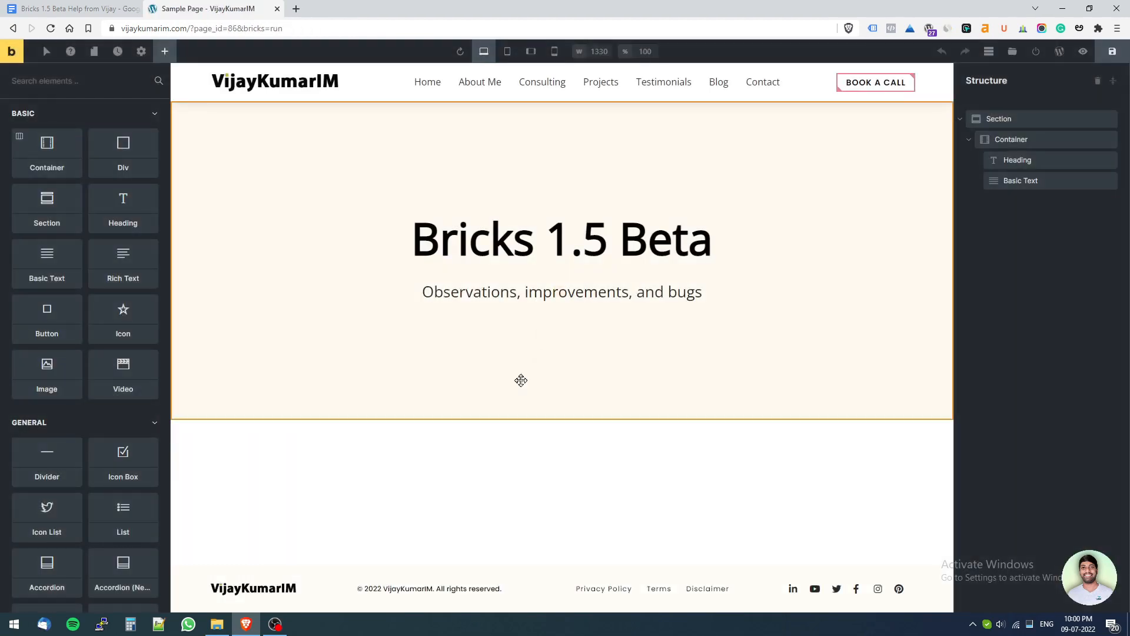
Check the Bug fixes list in the notes document and delete the existing Section from Sample Page.
{"action": "left_click", "coordinate": [97, 7]}
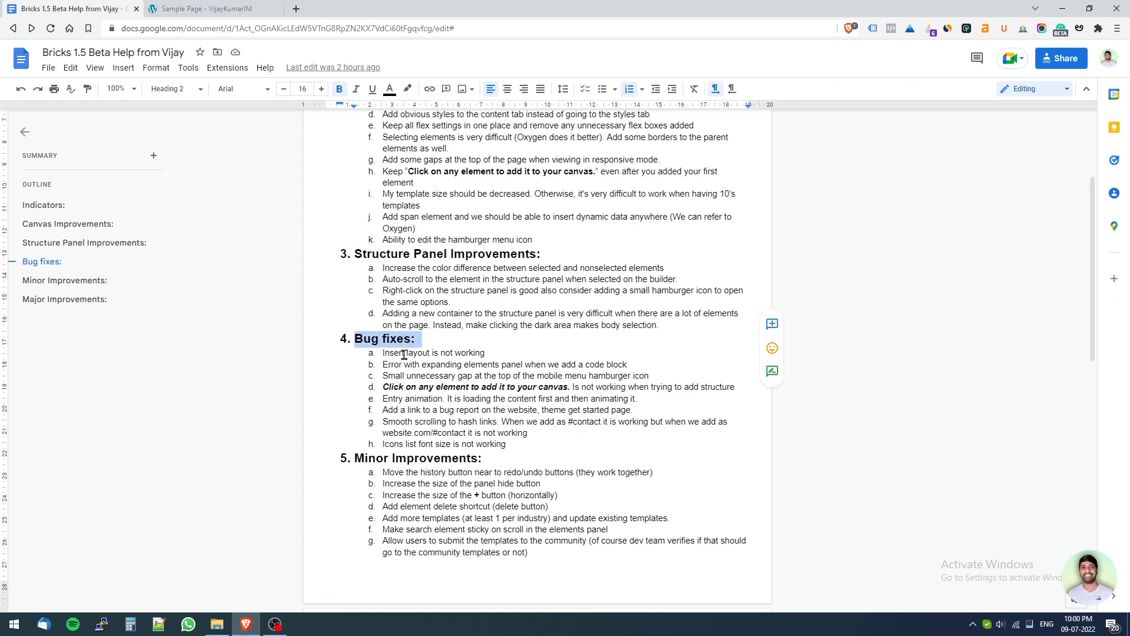
{"action": "left_click", "coordinate": [203, 9]}
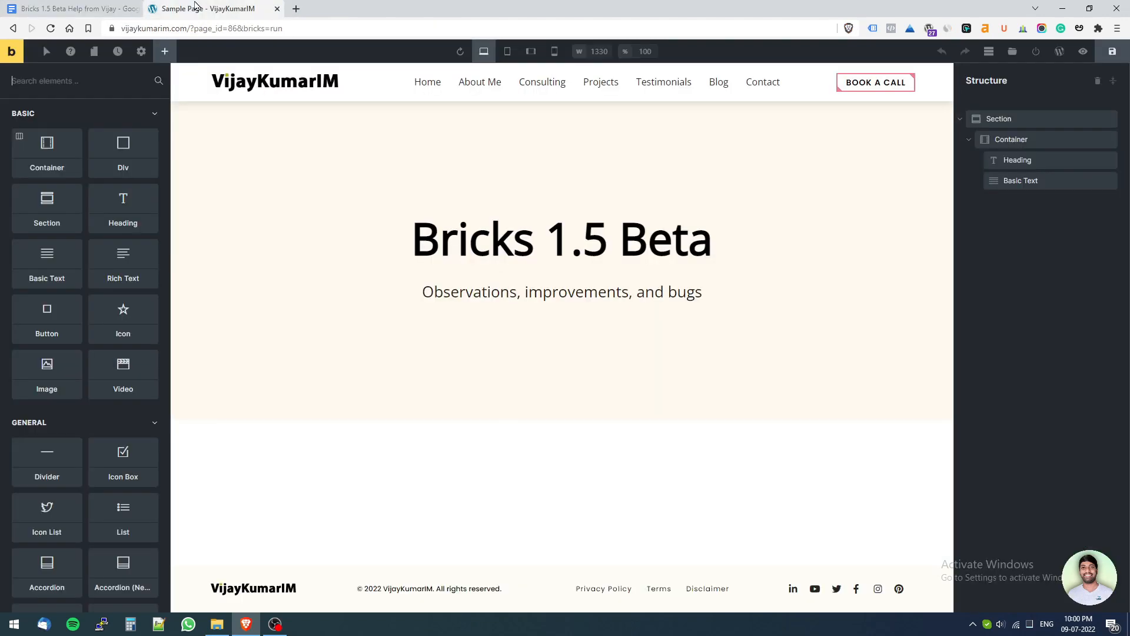
{"action": "left_click", "coordinate": [629, 404]}
{"action": "right_click", "coordinate": [277, 179]}
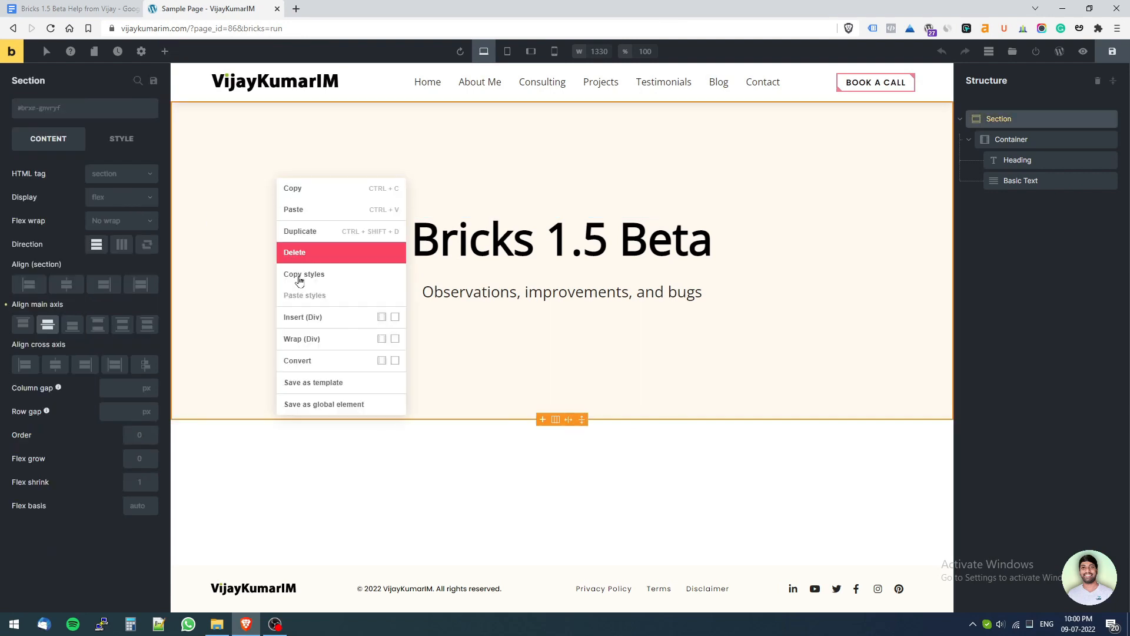
{"action": "left_click", "coordinate": [337, 259]}
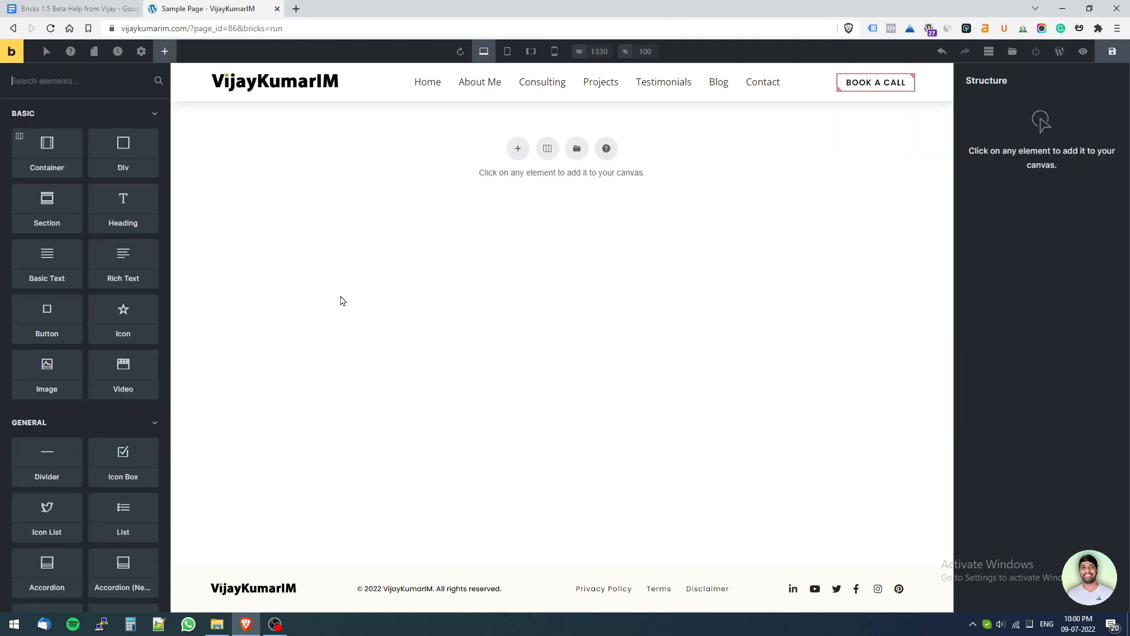
Try to insert the 33 | 33 | 33 layout on the empty canvas.
{"action": "left_click", "coordinate": [547, 149]}
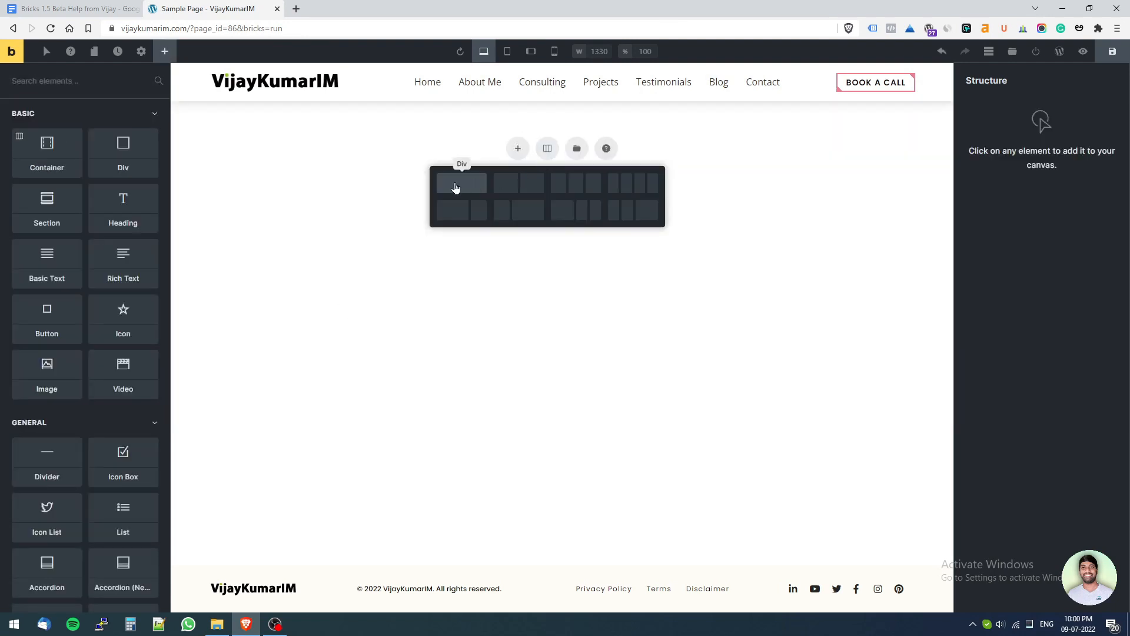
{"action": "left_click", "coordinate": [557, 188]}
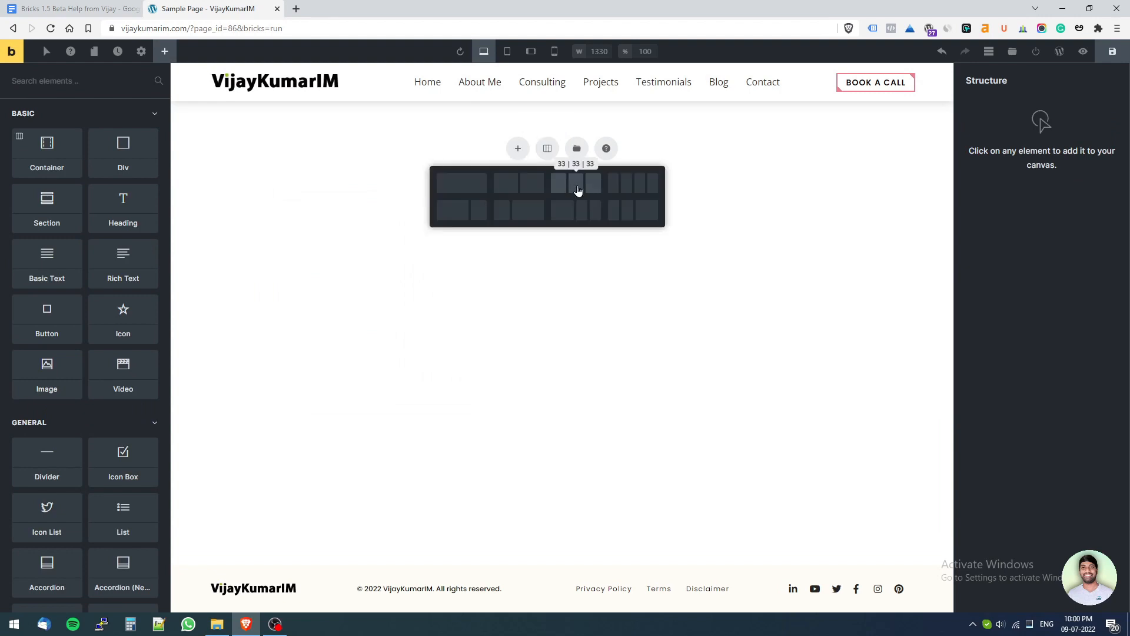
{"action": "left_click", "coordinate": [551, 152]}
{"action": "left_click", "coordinate": [544, 155]}
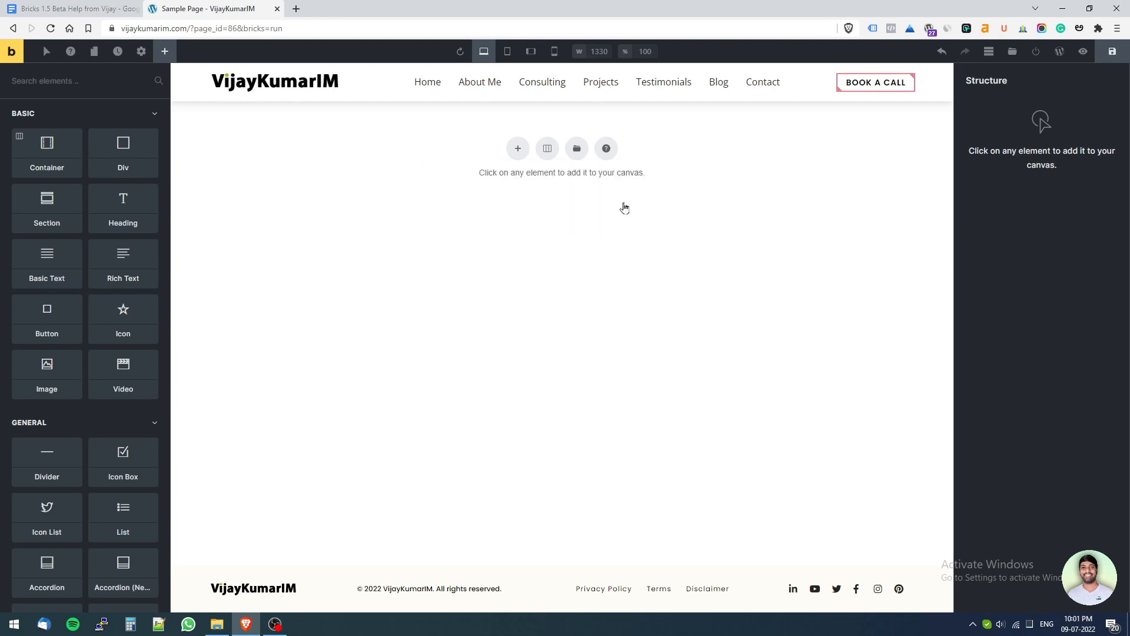
Add a new Section to the empty canvas and insert a three-column layout into its Container.
{"action": "left_click", "coordinate": [517, 149]}
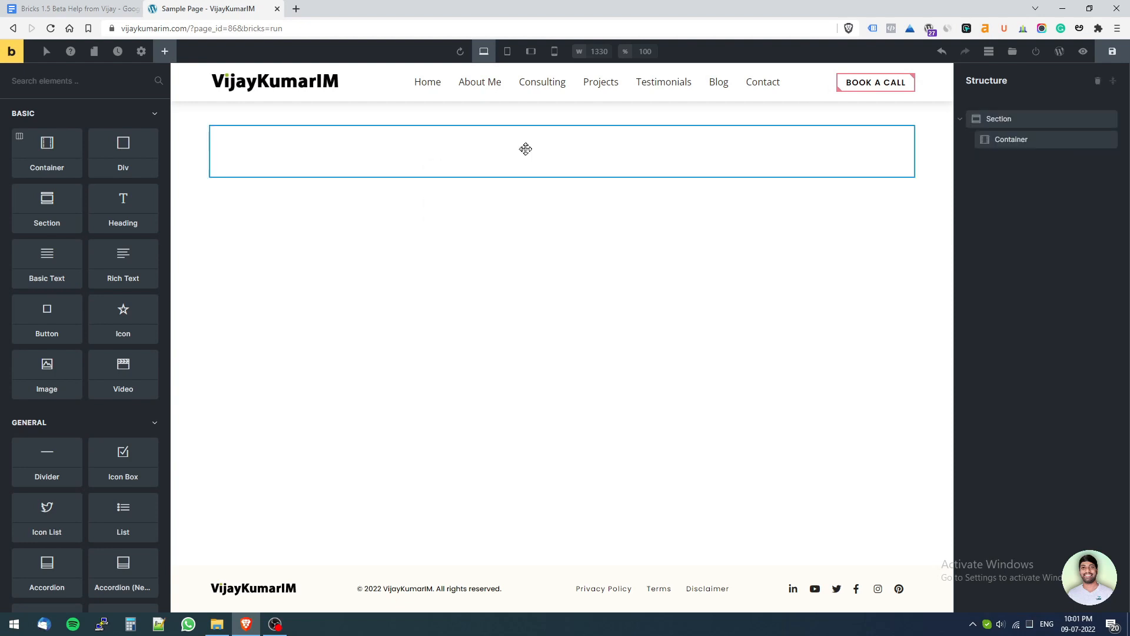
{"action": "left_click", "coordinate": [468, 148]}
{"action": "mouse_move", "coordinate": [555, 178]}
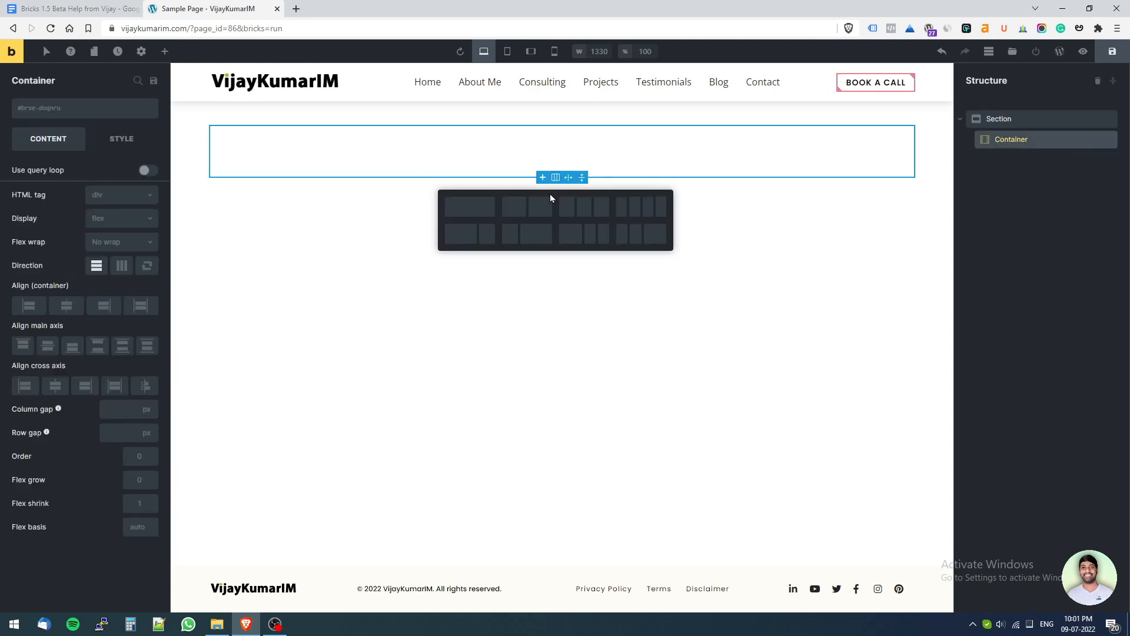
{"action": "left_click", "coordinate": [576, 213]}
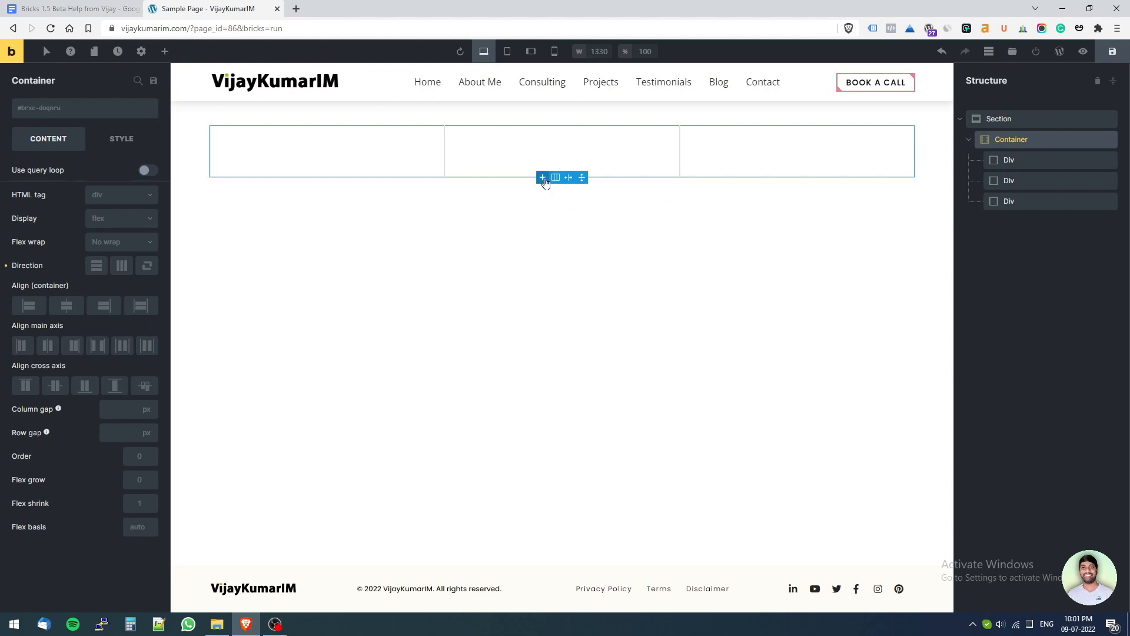
Delete the Section containing the three-column Container.
{"action": "left_click", "coordinate": [671, 117]}
{"action": "right_click", "coordinate": [671, 116]}
{"action": "left_click", "coordinate": [700, 185]}
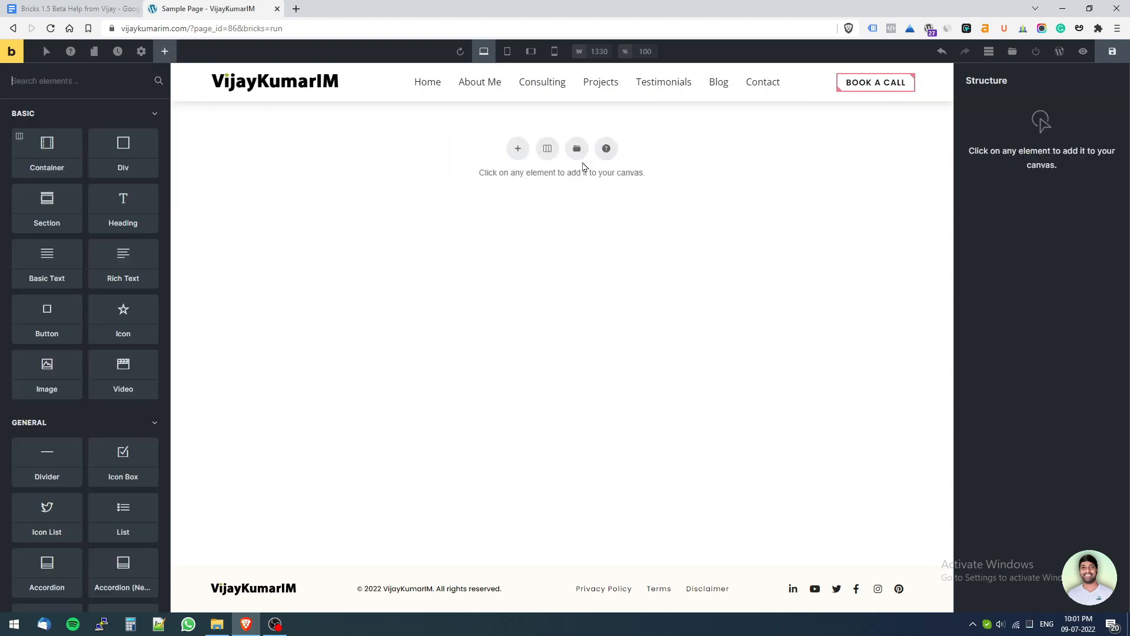
Show the layout choices on the empty canvas again, dismiss them, and add a new Section with a Container.
{"action": "left_click", "coordinate": [548, 149]}
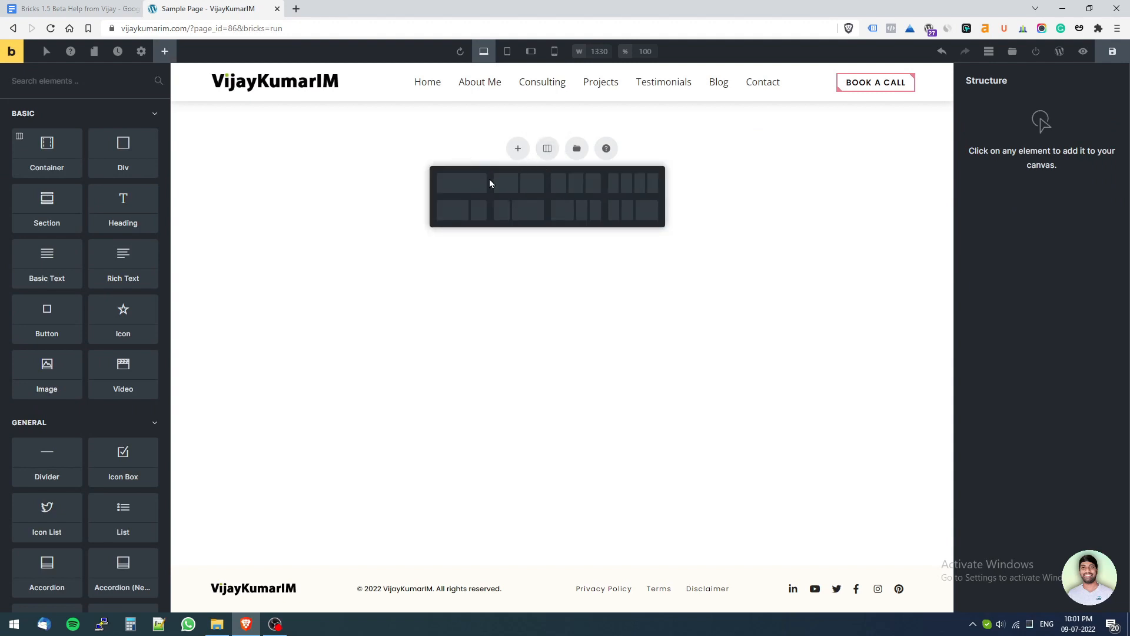
{"action": "left_click", "coordinate": [433, 141]}
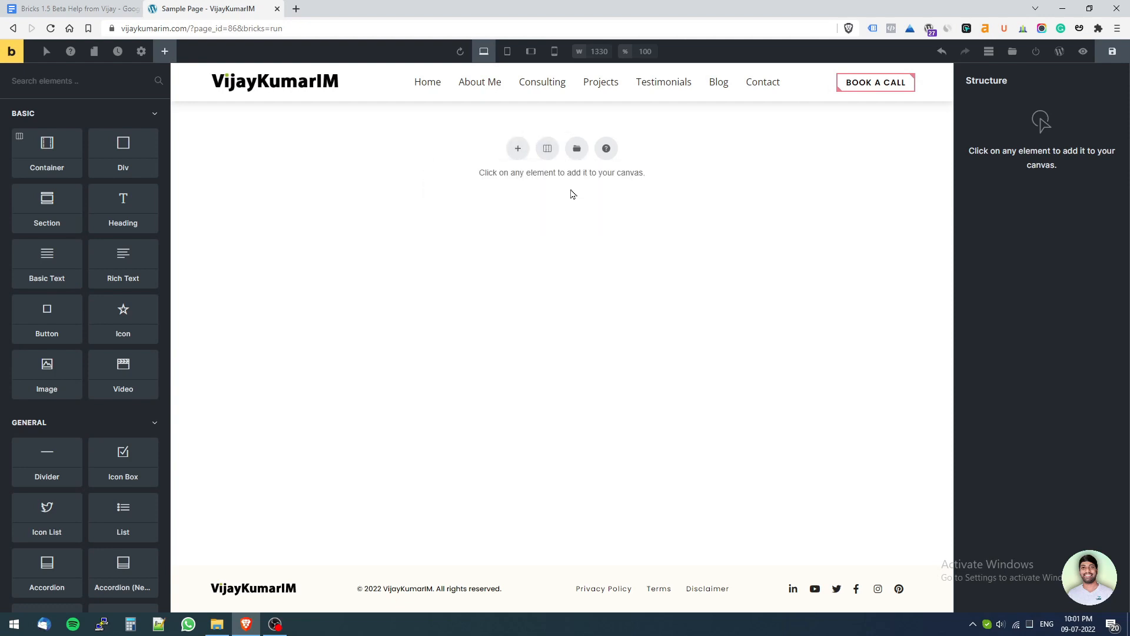
{"action": "left_click", "coordinate": [518, 148]}
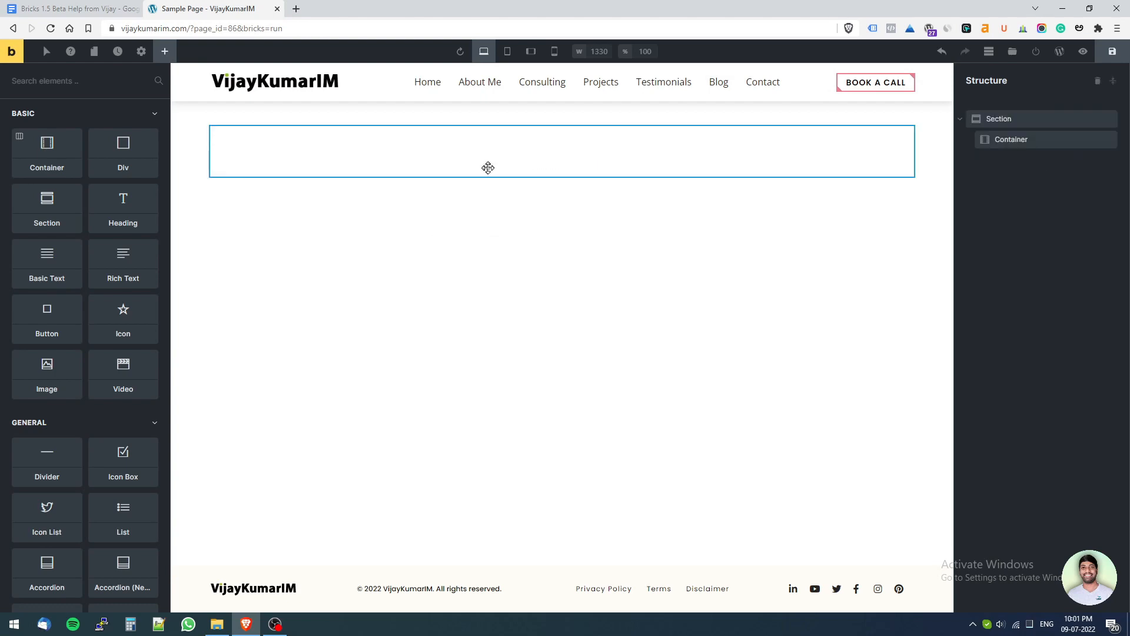
Check the bug about expanding the elements panel with a code block in the notes, and return to the builder.
{"action": "left_click", "coordinate": [86, 9]}
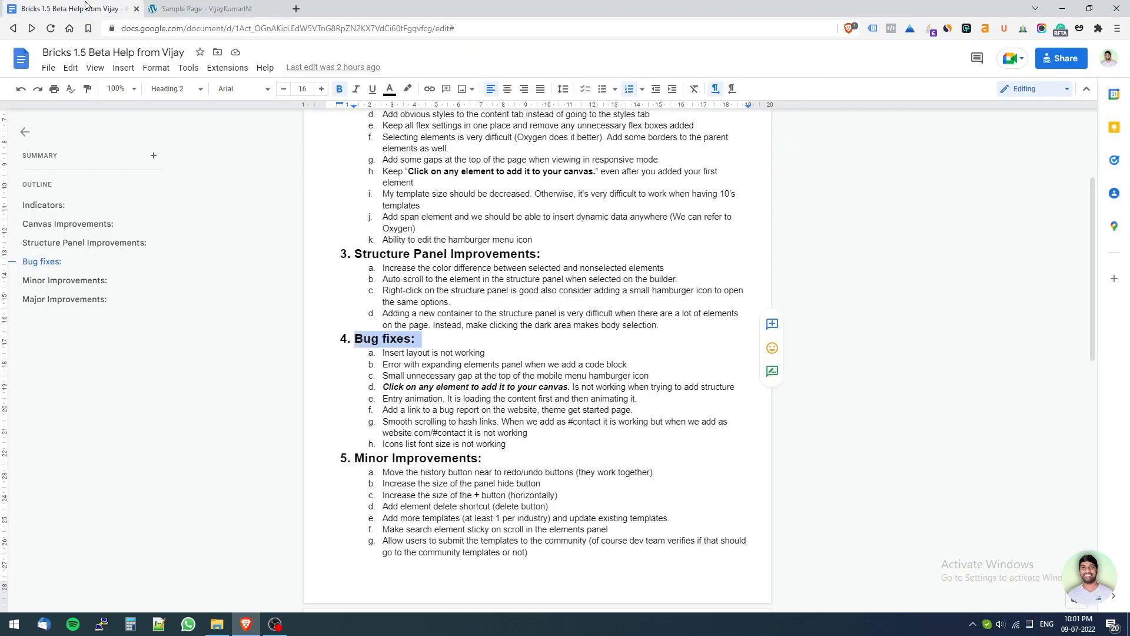
{"action": "left_click", "coordinate": [388, 365]}
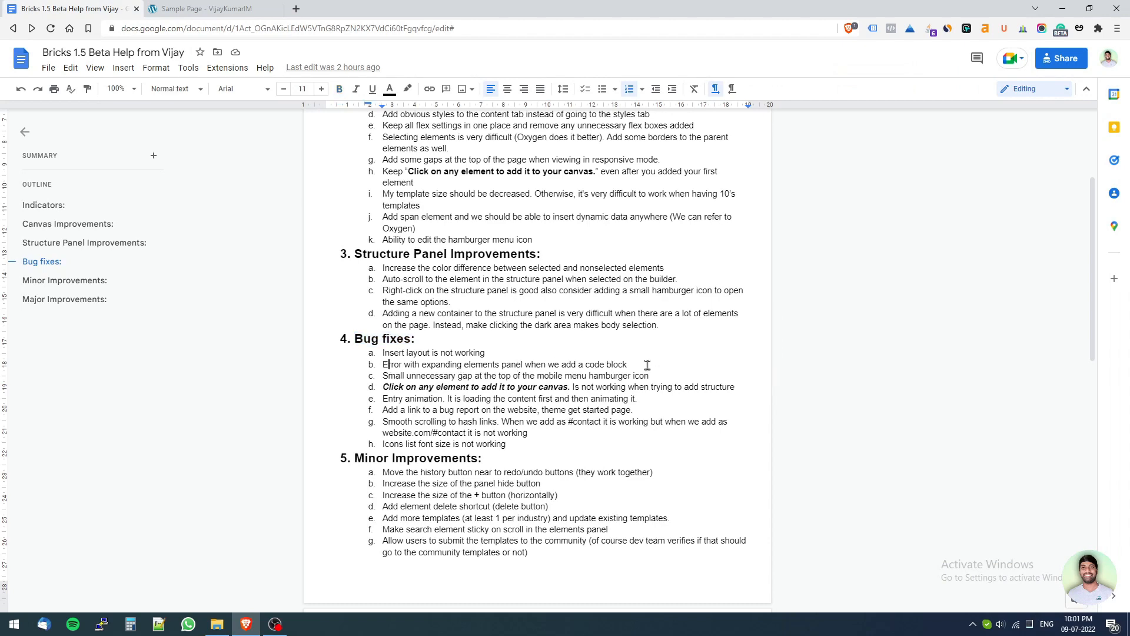
{"action": "left_click", "coordinate": [223, 7]}
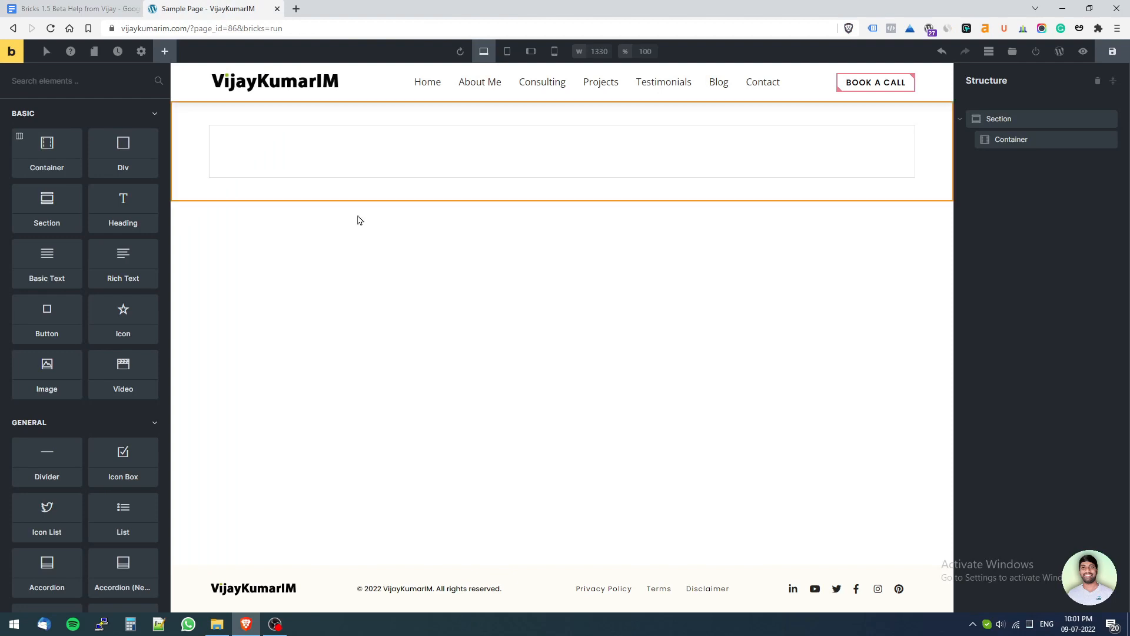
Select the Container, find the Code element by searching for "code", and add it inside.
{"action": "left_click", "coordinate": [380, 171]}
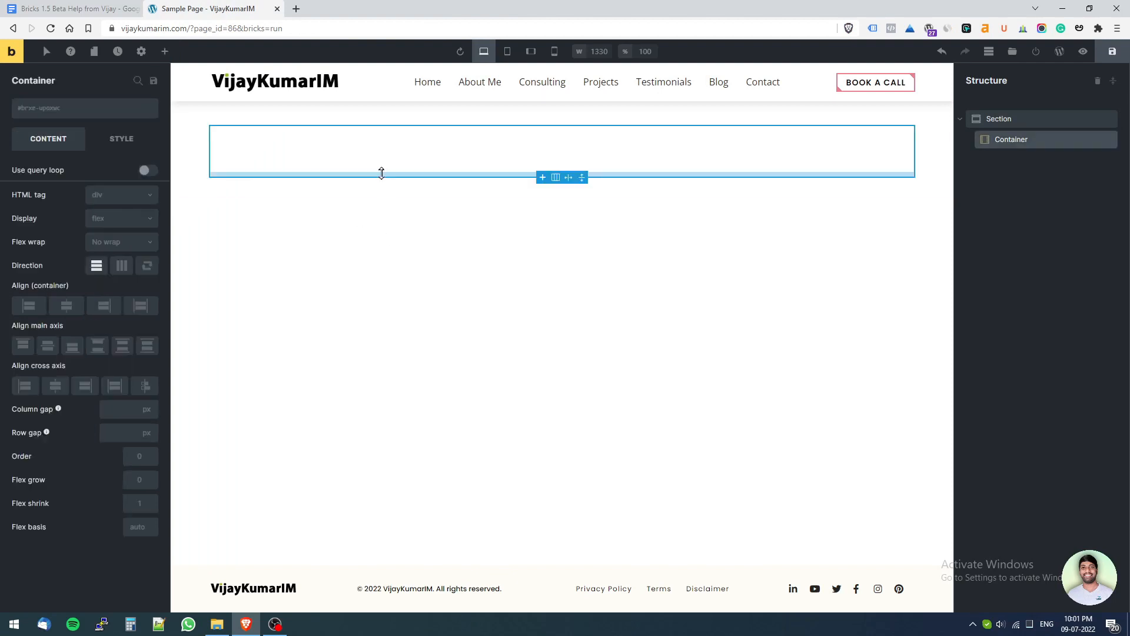
{"action": "left_click", "coordinate": [165, 53]}
{"action": "type", "text": "code"}
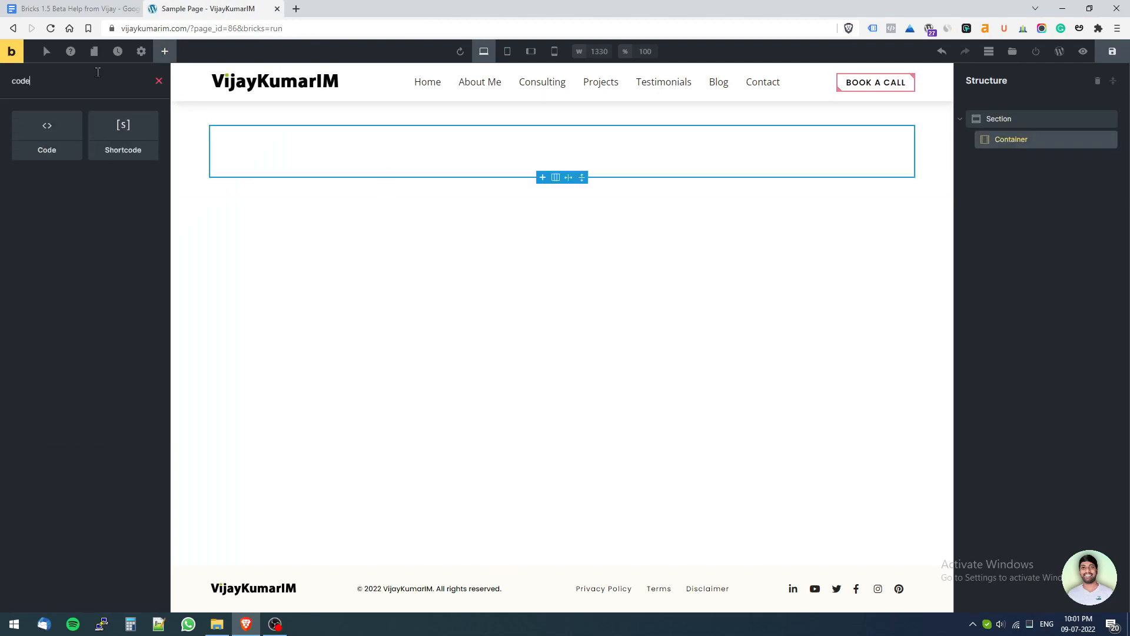
{"action": "left_click", "coordinate": [69, 131]}
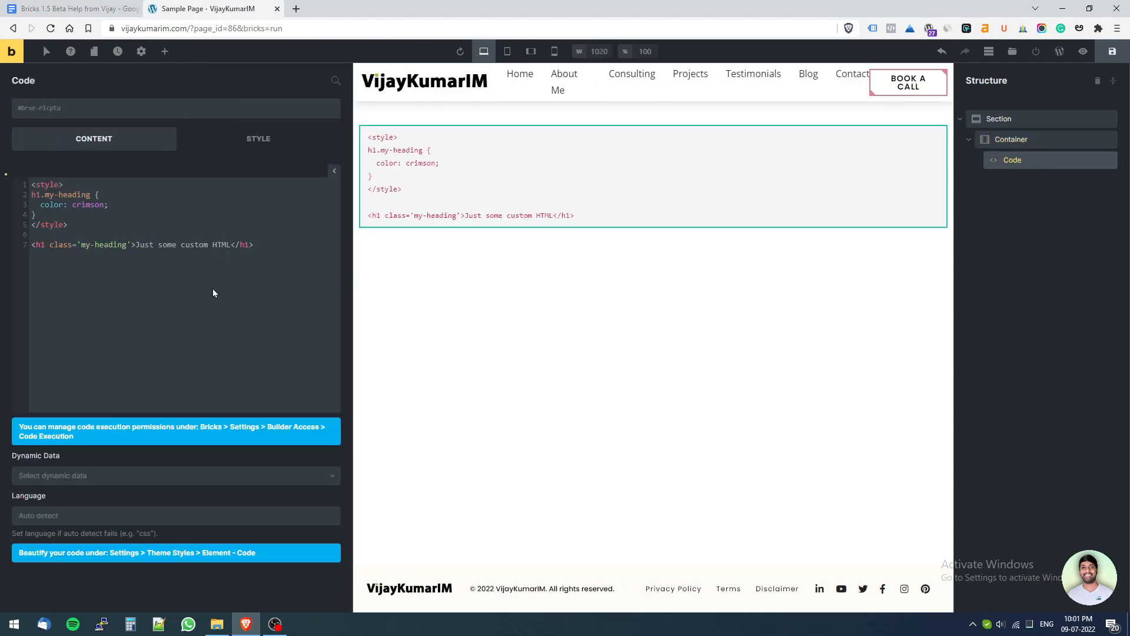
Switch the Code element to its style settings and back to its content, and insert a blank line below the closing style tag.
{"action": "left_click", "coordinate": [146, 205]}
{"action": "left_click", "coordinate": [236, 147]}
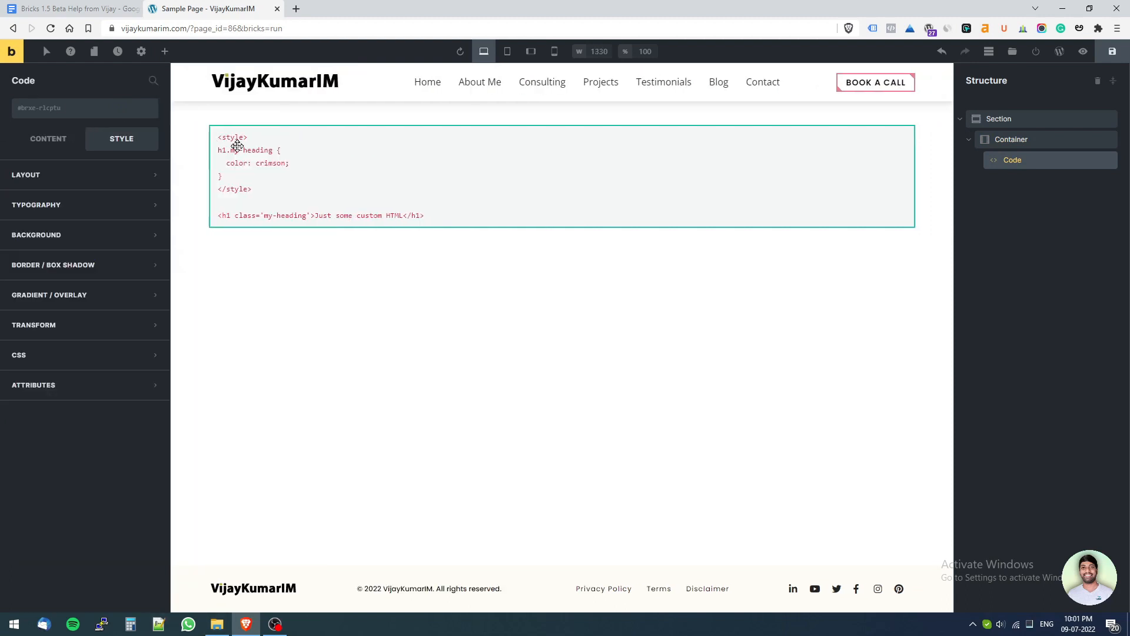
{"action": "left_click", "coordinate": [56, 147]}
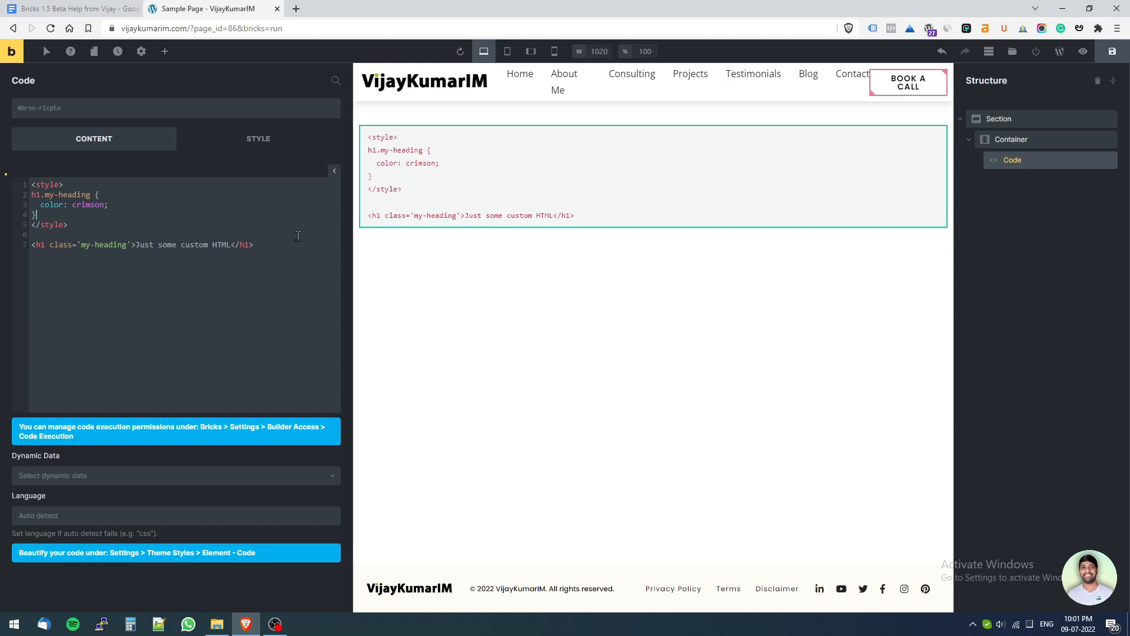
{"action": "key", "text": "Return"}
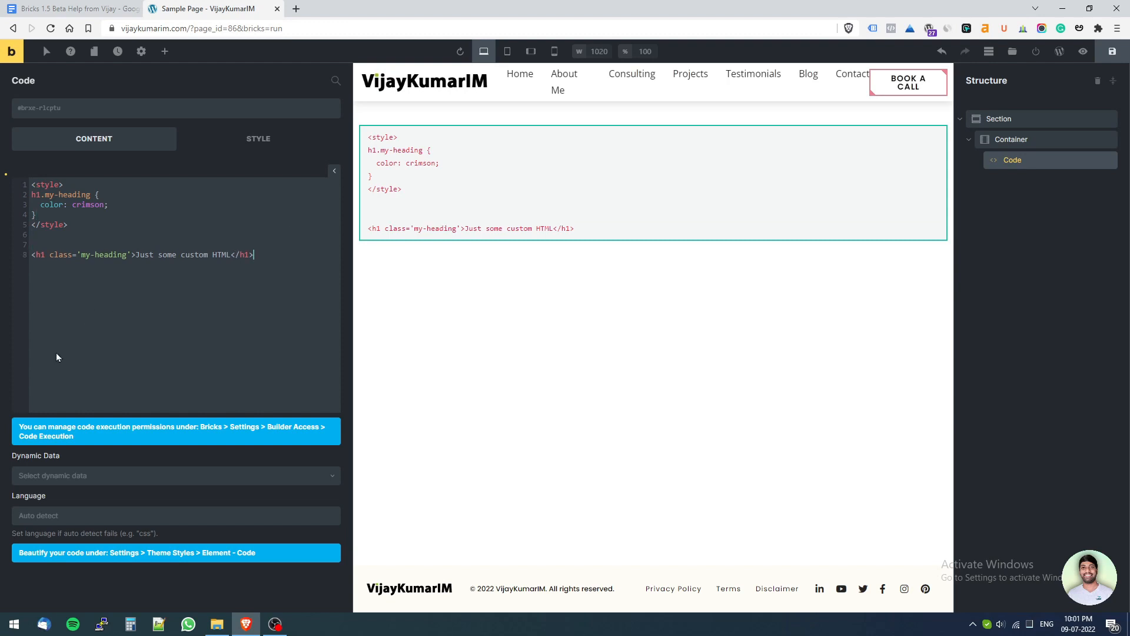
Deselect and reselect the Code element to compare the panel widths, and add a Rich Text element to the Container.
{"action": "left_click", "coordinate": [508, 415]}
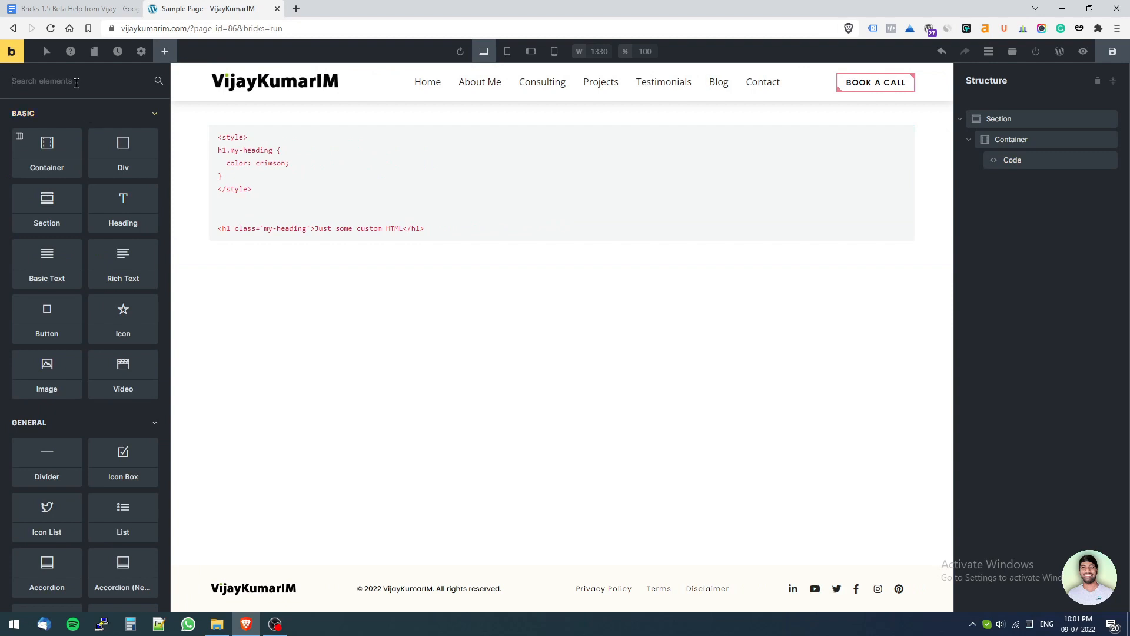
{"action": "left_click", "coordinate": [242, 165]}
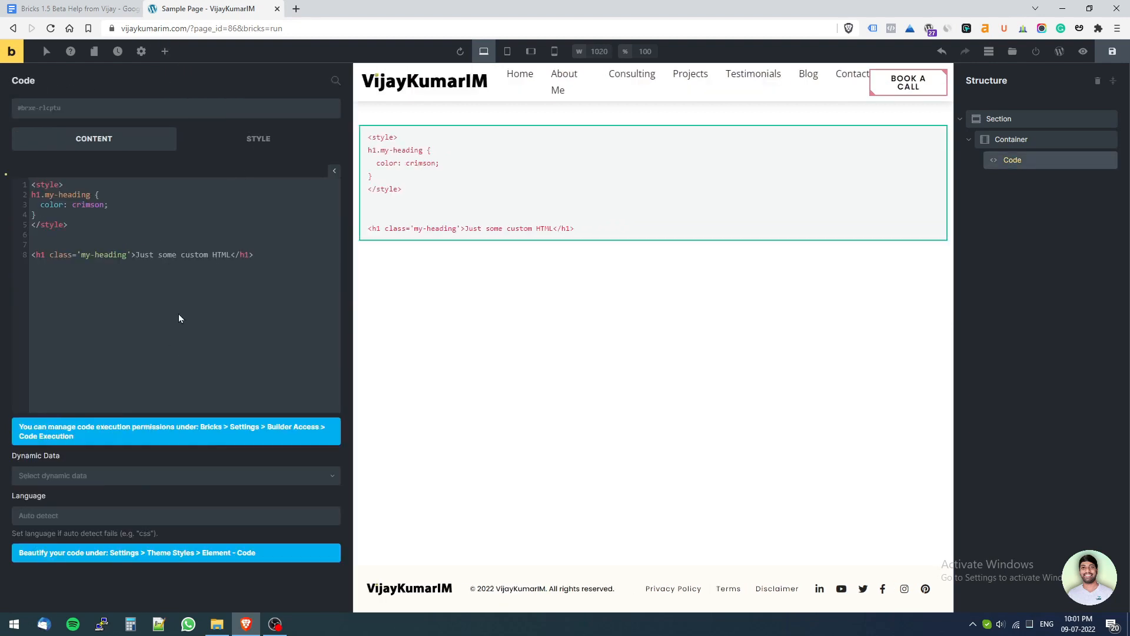
{"action": "left_click", "coordinate": [1009, 140]}
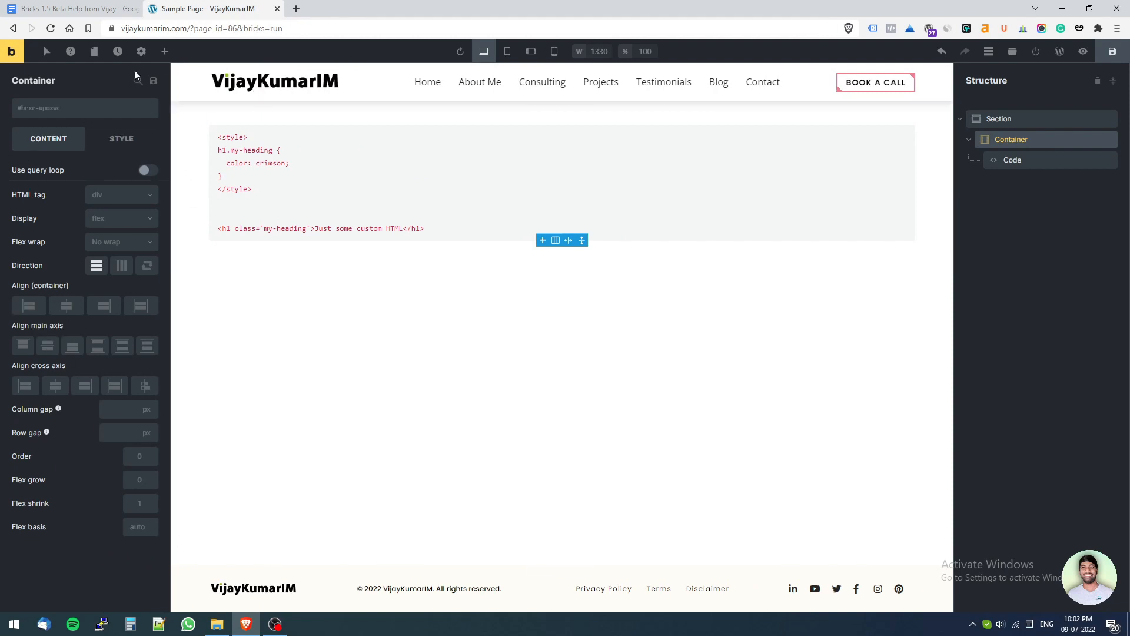
{"action": "left_click", "coordinate": [164, 51]}
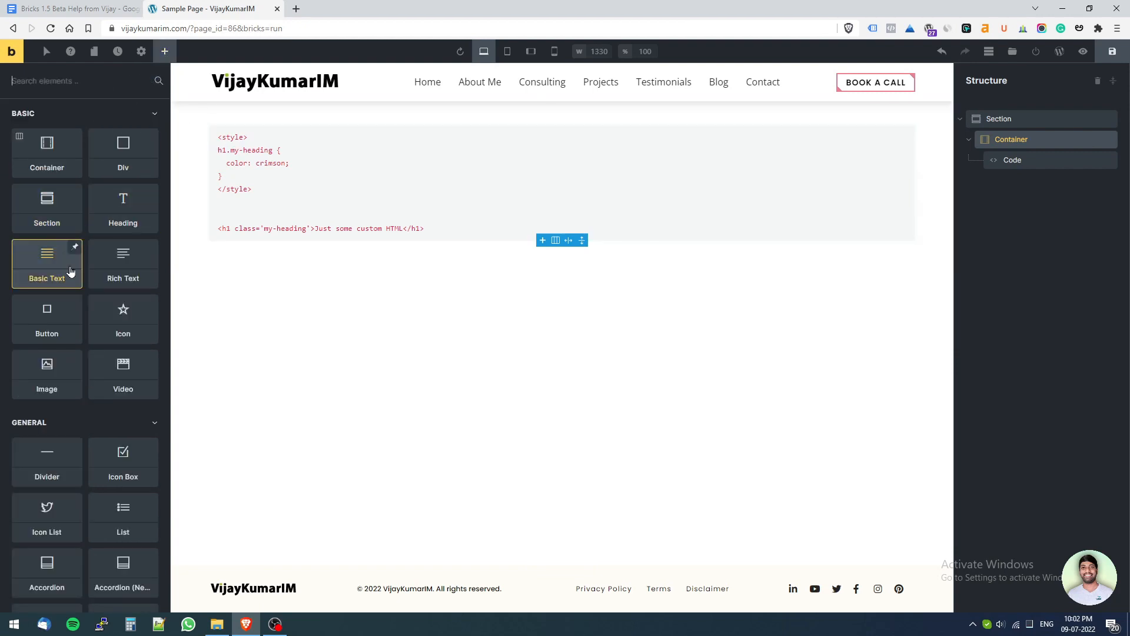
{"action": "left_click", "coordinate": [101, 269]}
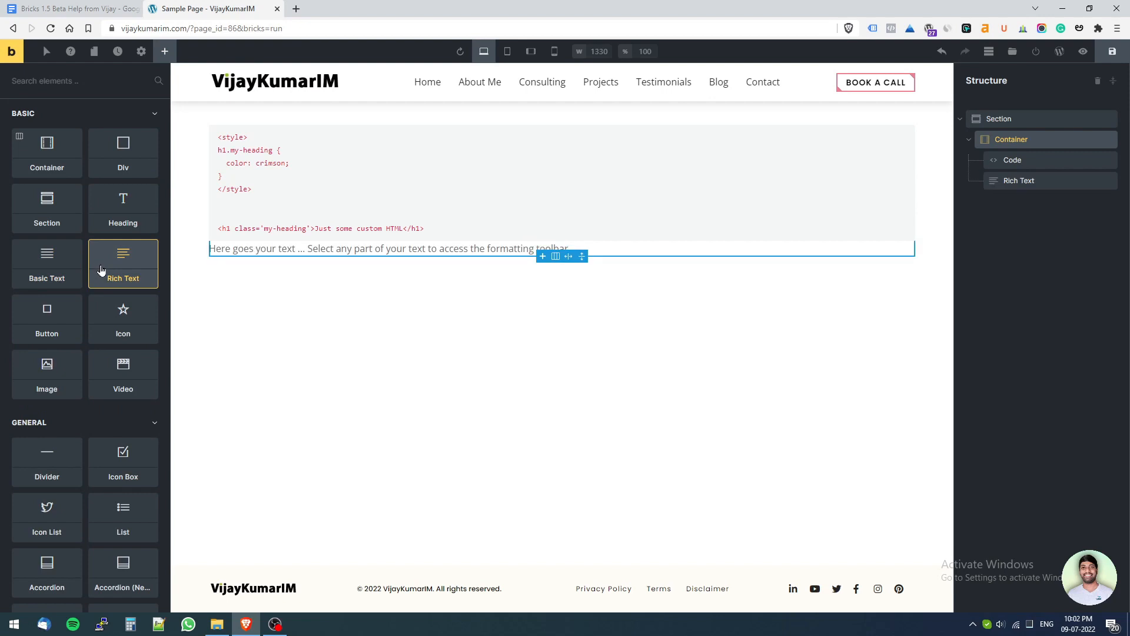
Toggle the Rich Text element between its style and content settings, insert a blank line below its text, and deselect it.
{"action": "left_click", "coordinate": [352, 250]}
{"action": "left_click", "coordinate": [135, 270]}
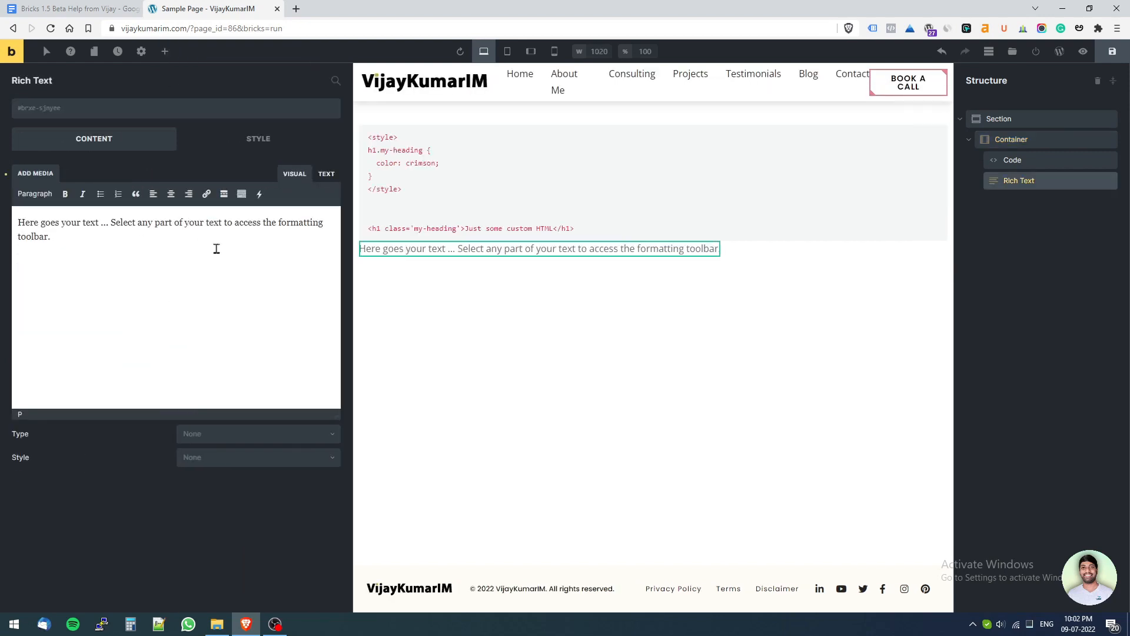
{"action": "left_click", "coordinate": [254, 140]}
{"action": "left_click", "coordinate": [48, 139]}
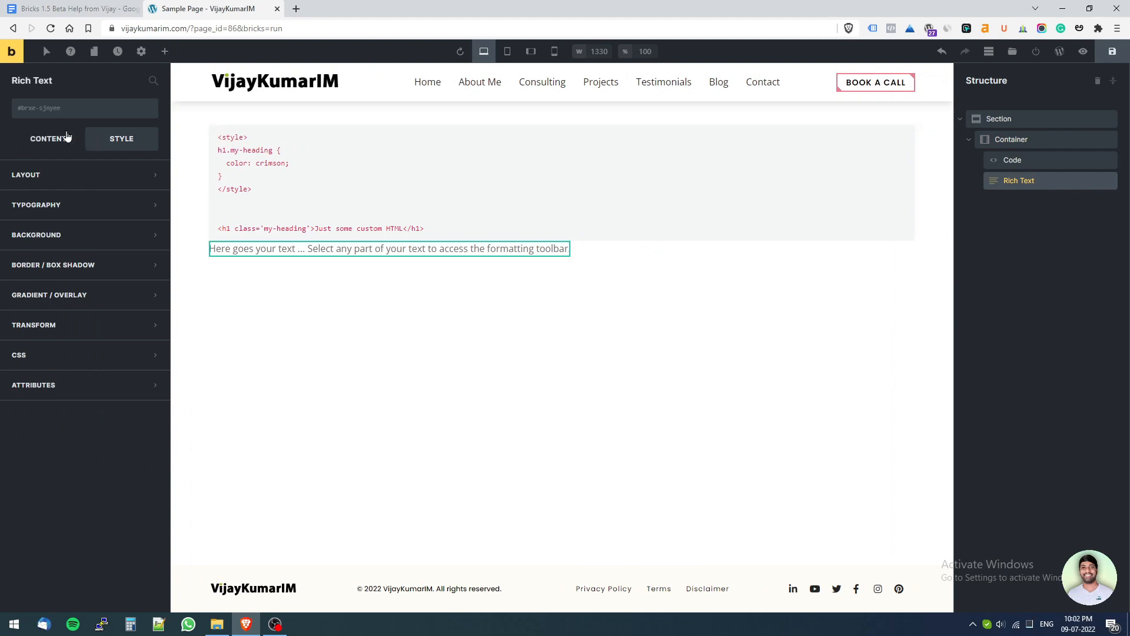
{"action": "left_click", "coordinate": [121, 268]}
{"action": "key", "text": "Return"}
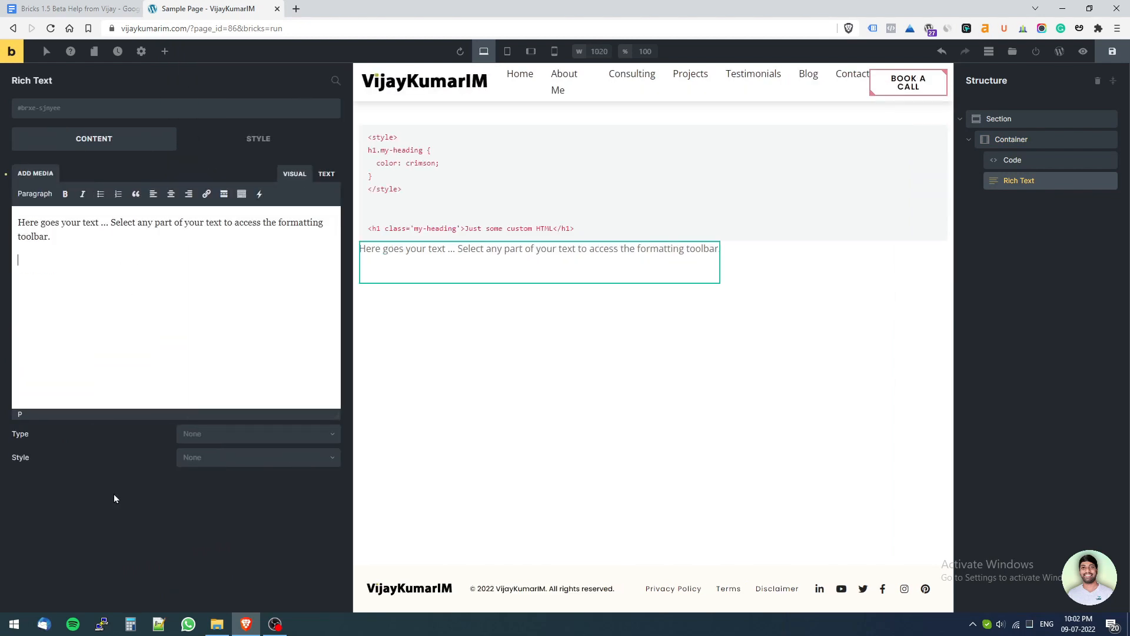
{"action": "left_click", "coordinate": [573, 430]}
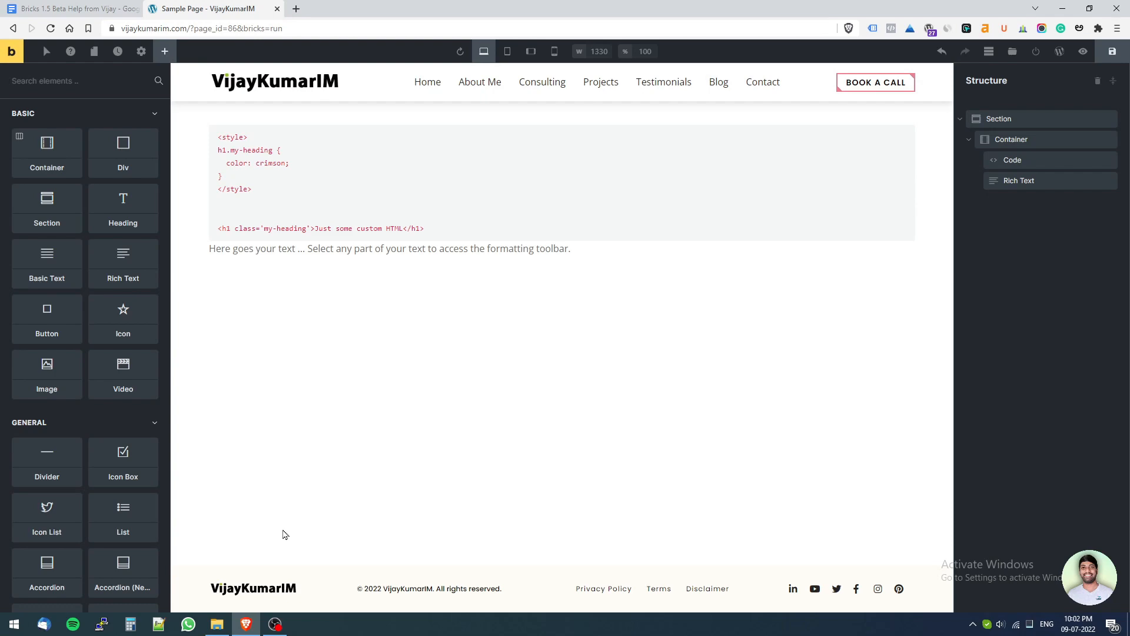
Return to the notes document and highlight the bug about the small gap above the mobile menu hamburger icon.
{"action": "left_click", "coordinate": [103, 8]}
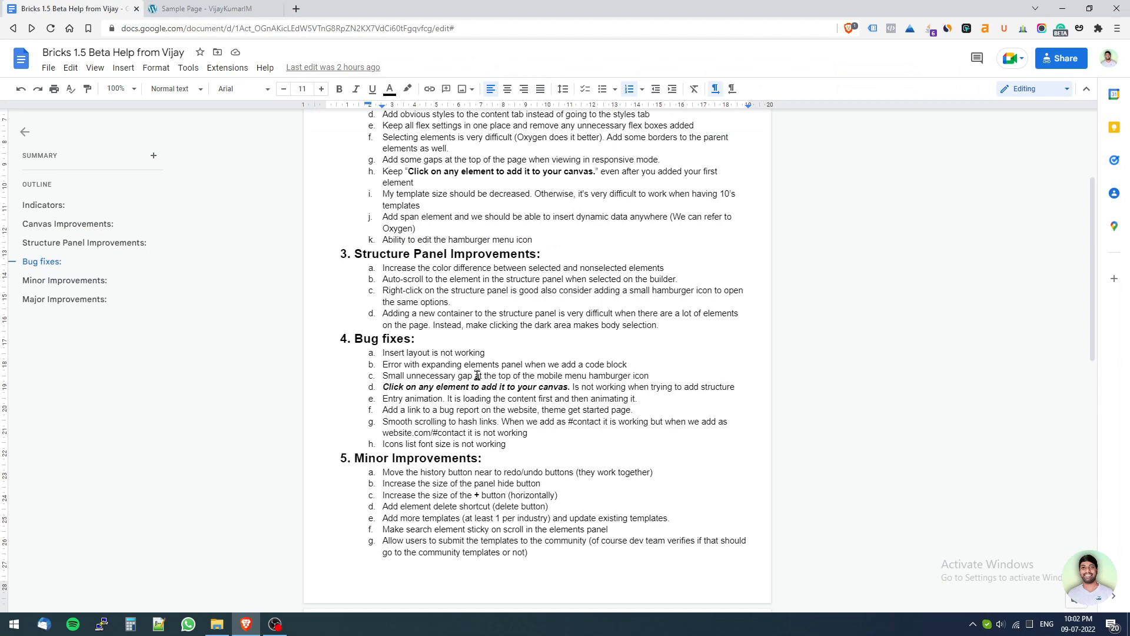
{"action": "mouse_move", "coordinate": [471, 376]}
{"action": "left_mouse_down"}
{"action": "mouse_move", "coordinate": [582, 387]}
{"action": "mouse_move", "coordinate": [449, 377]}
{"action": "left_mouse_up"}
{"action": "triple_click", "coordinate": [449, 377]}
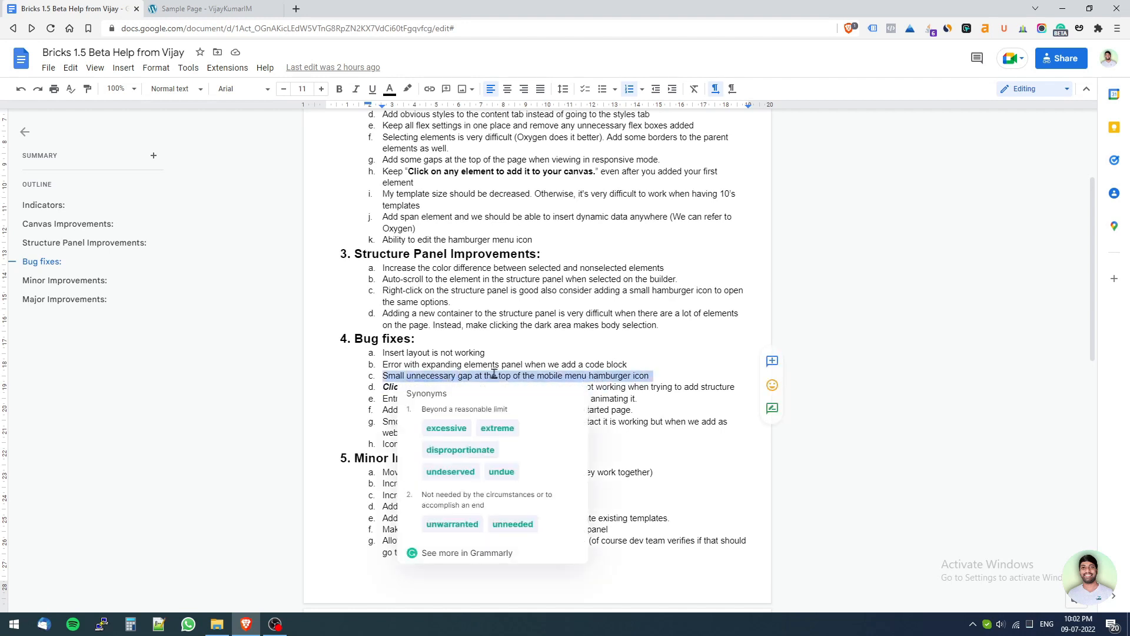
{"action": "left_click", "coordinate": [637, 373]}
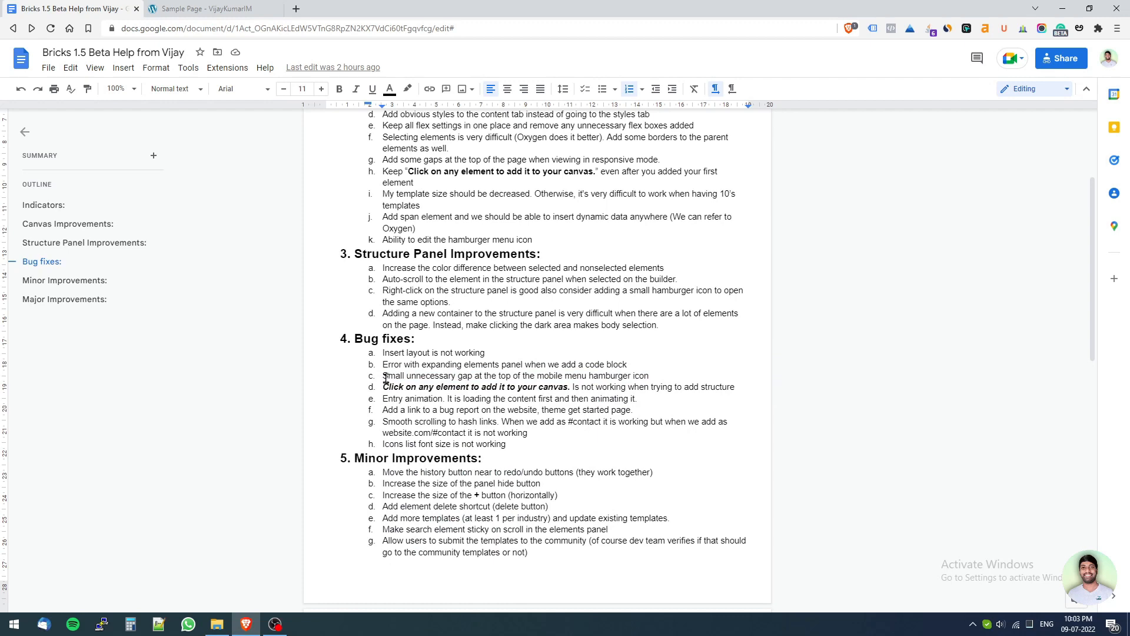
Preview the page in the builder at mobile landscape and portrait sizes, and return to the desktop view.
{"action": "left_click", "coordinate": [224, 8]}
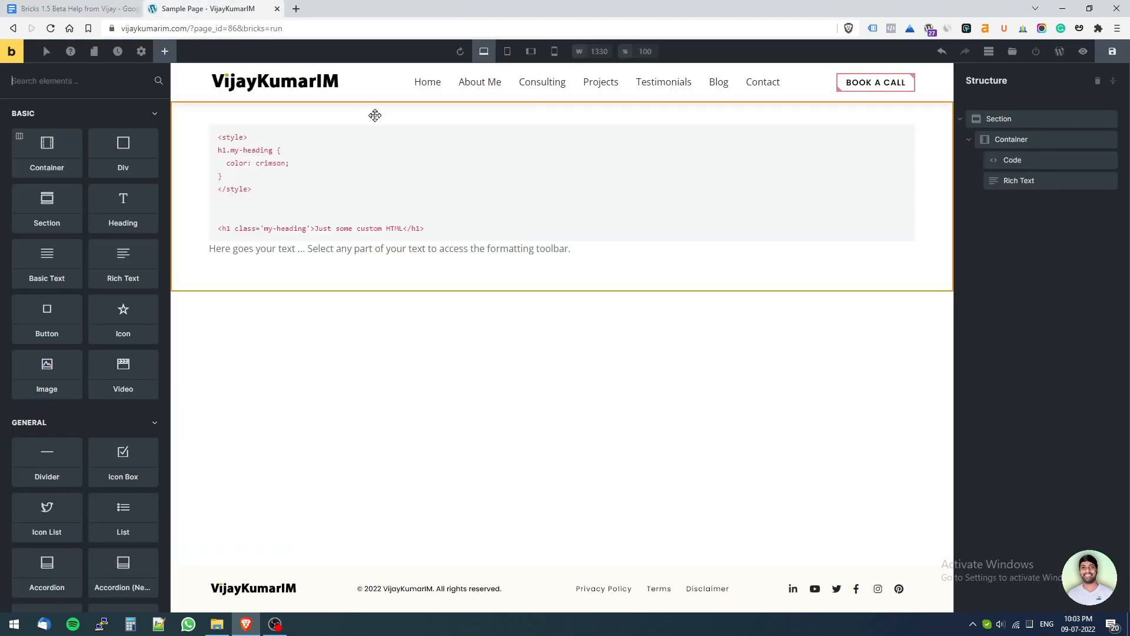
{"action": "left_click", "coordinate": [531, 51]}
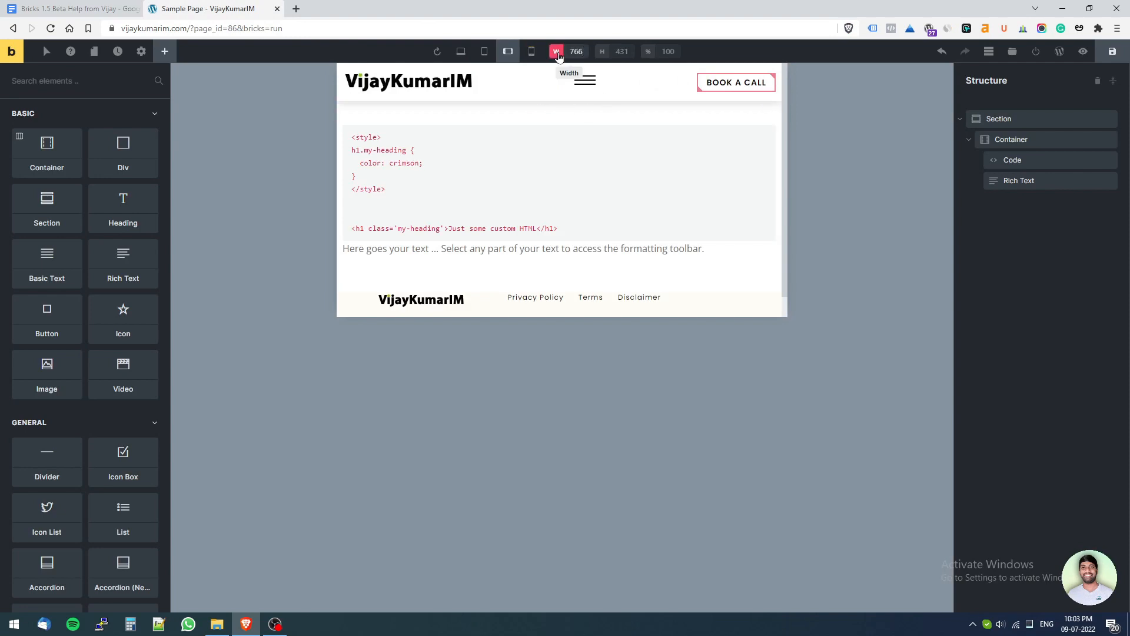
{"action": "left_click", "coordinate": [531, 51]}
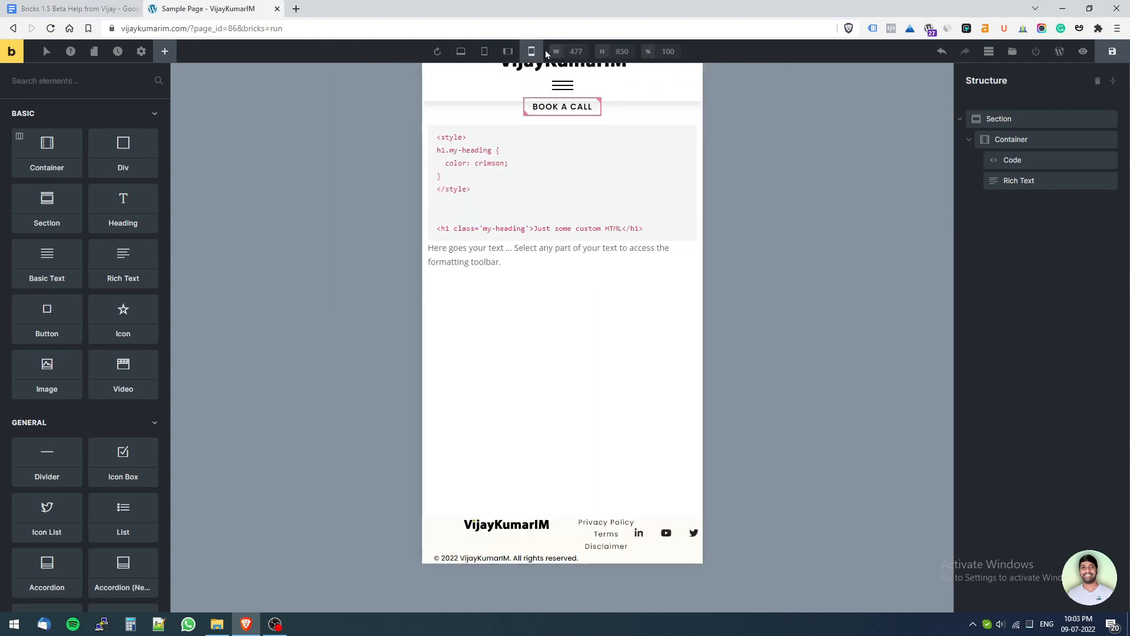
{"action": "left_click", "coordinate": [508, 52]}
{"action": "left_click", "coordinate": [461, 51]}
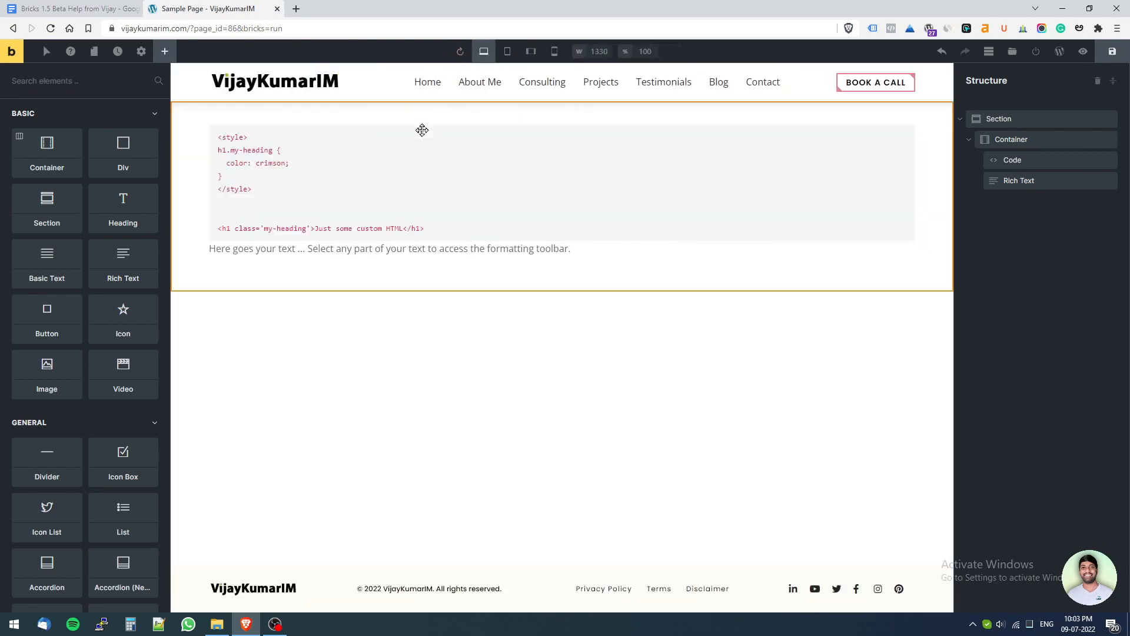
Check the bug about "Click on any element to add it to your canvas" in the notes, and return to the builder.
{"action": "left_click", "coordinate": [12, 6]}
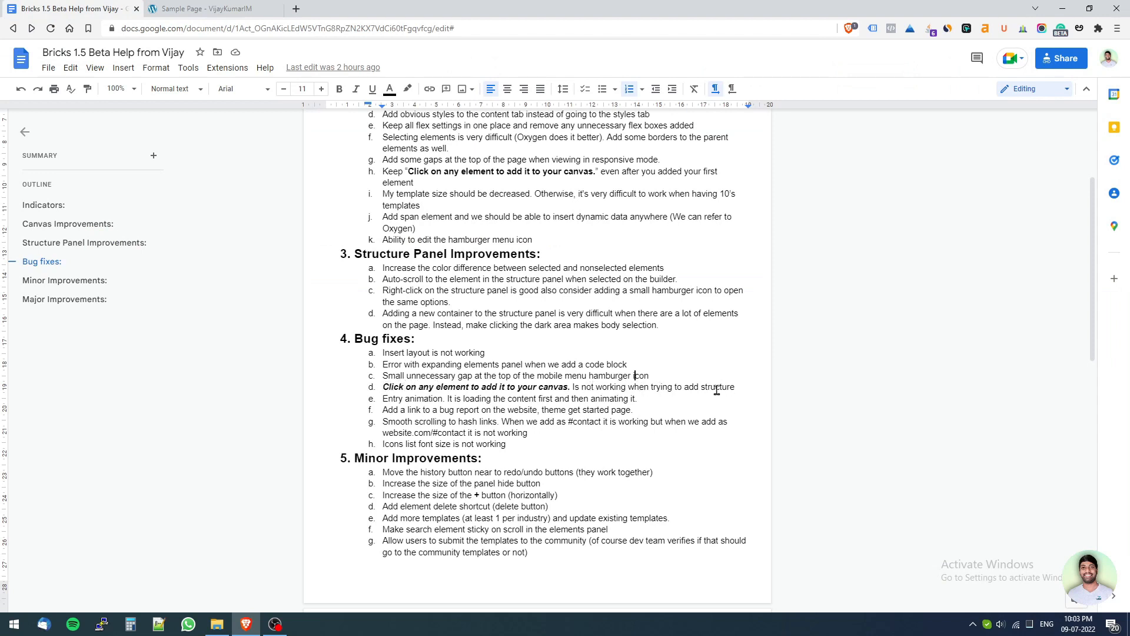
{"action": "key", "text": "ctrl+Tab"}
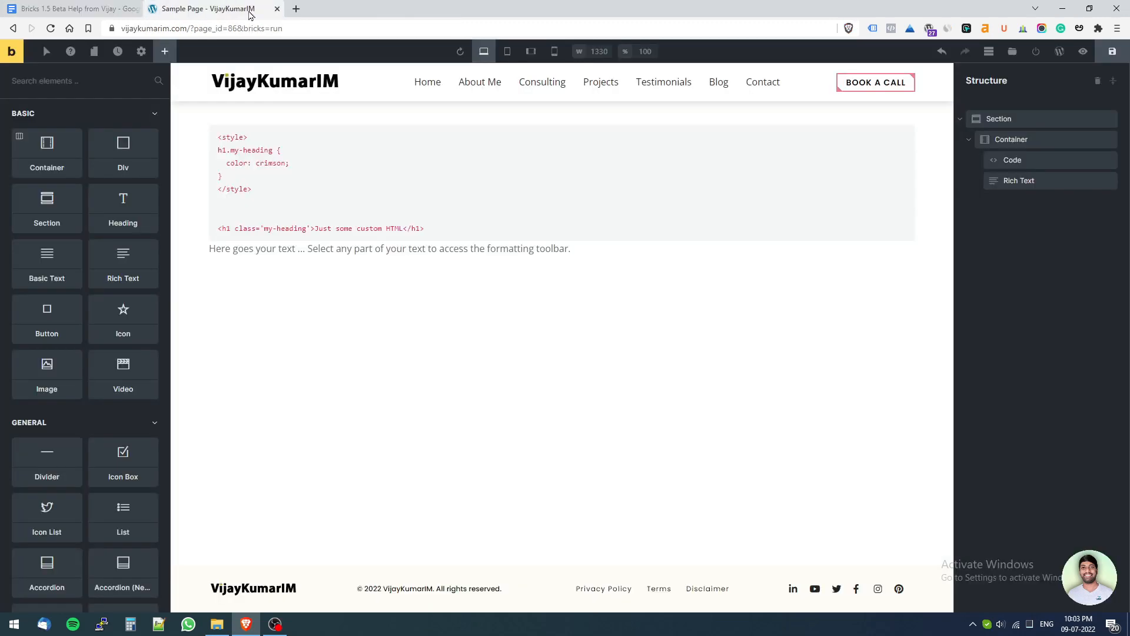
Delete the Section with its contents and try to insert the three-column layout on the empty canvas.
{"action": "left_click", "coordinate": [675, 271]}
{"action": "right_click", "coordinate": [675, 272]}
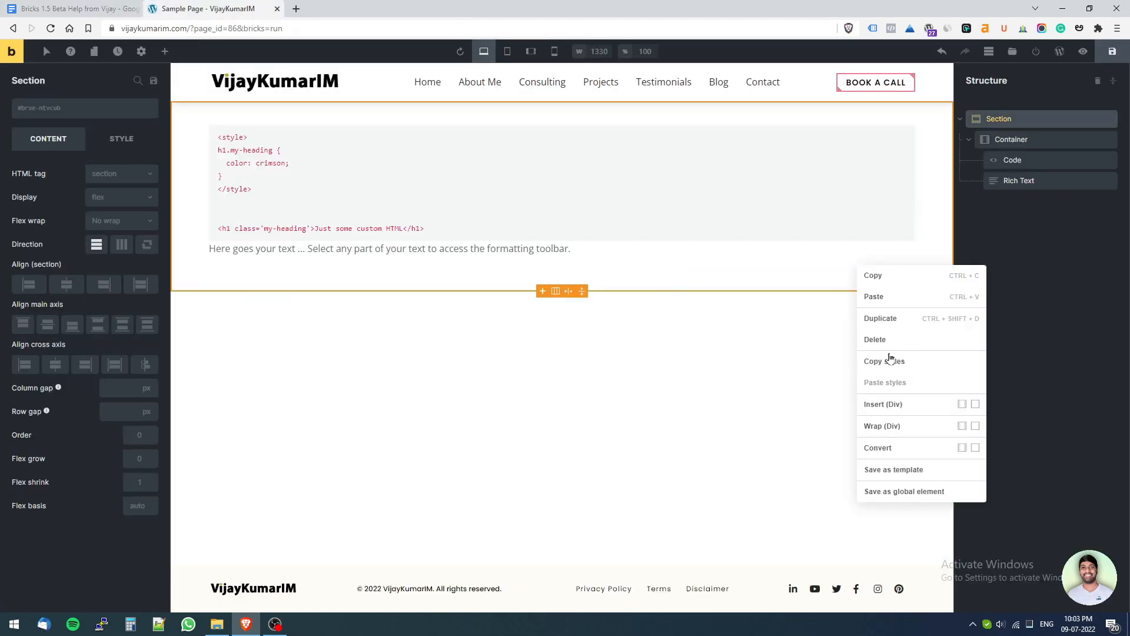
{"action": "left_click", "coordinate": [877, 339]}
{"action": "left_click", "coordinate": [547, 151]}
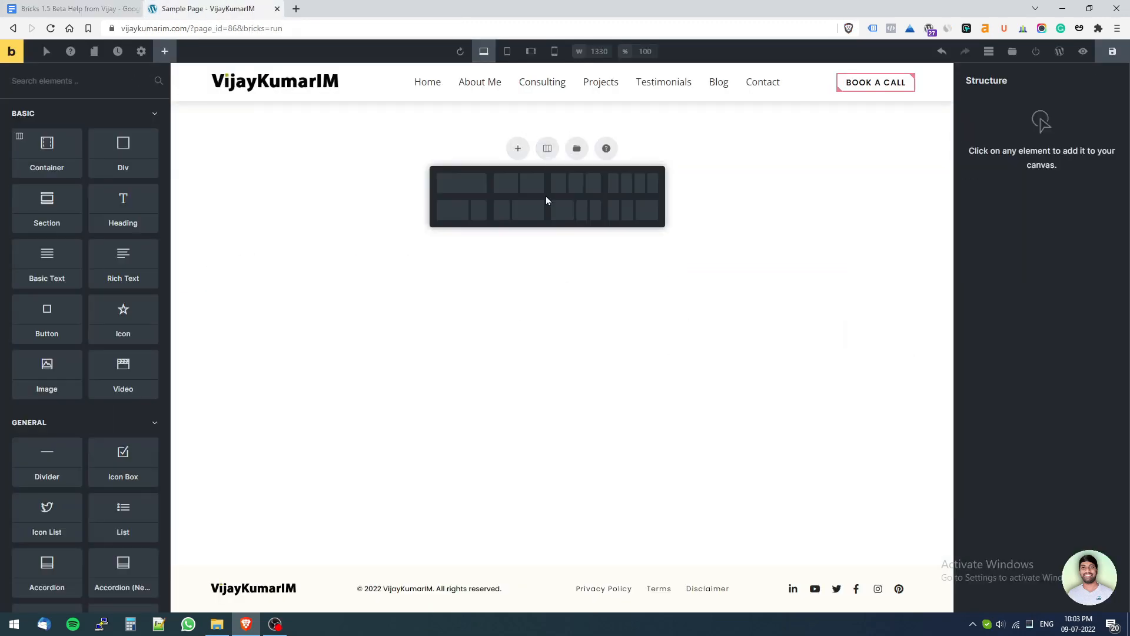
{"action": "double_click", "coordinate": [588, 190]}
Highlight the entry animation bug in the notes, and select the Container in the builder.
{"action": "left_click", "coordinate": [49, 6]}
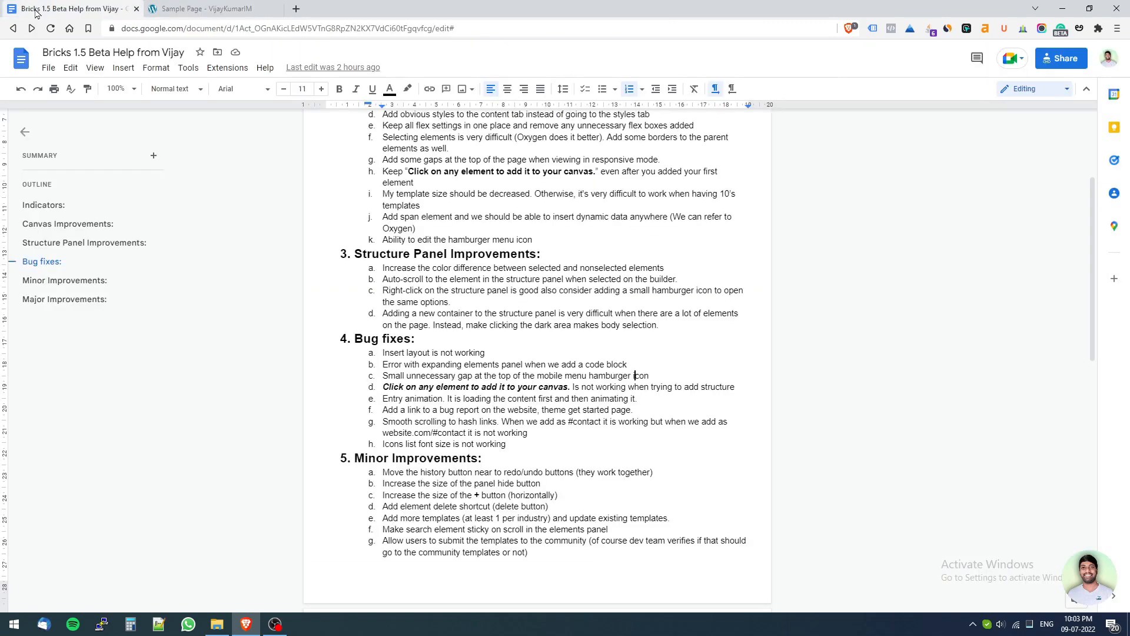
{"action": "left_click_drag", "start_coordinate": [383, 399], "coordinate": [637, 399]}
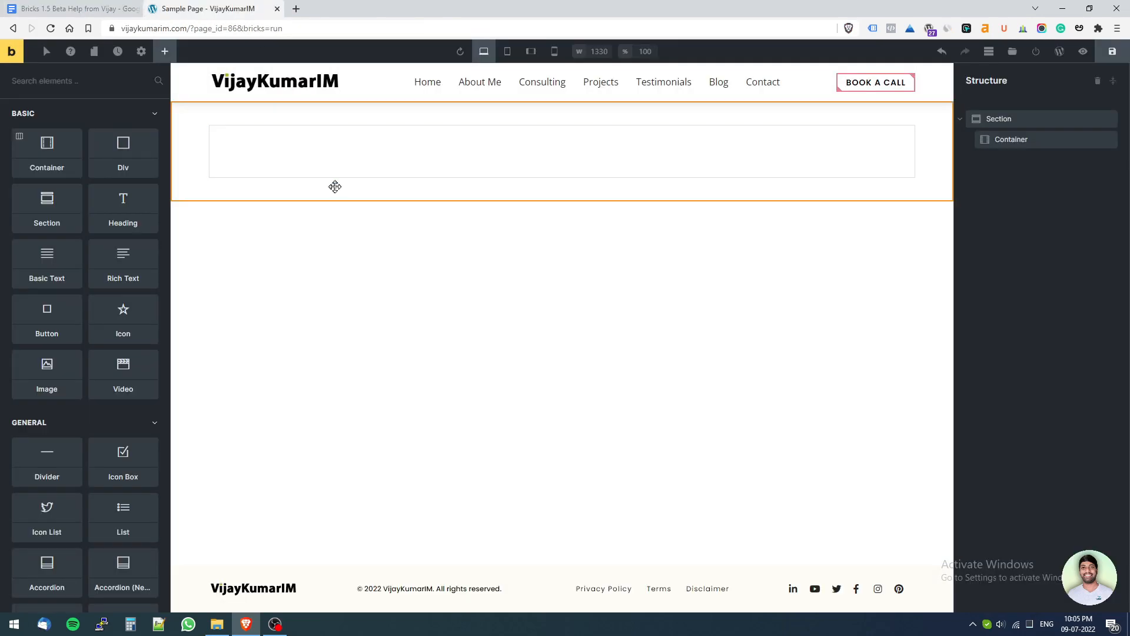
{"action": "left_click", "coordinate": [328, 162]}
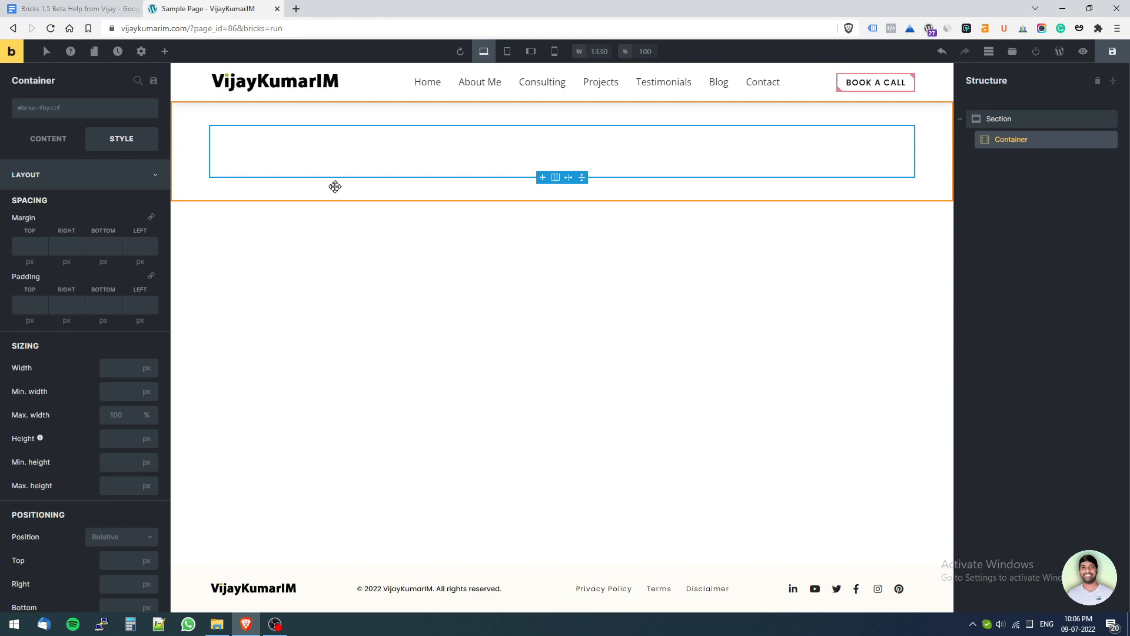
Check the bug report link item in the notes, and leave the builder without saving to examine the Bricks Getting Started page in WordPress.
{"action": "key", "text": "ctrl+Tab"}
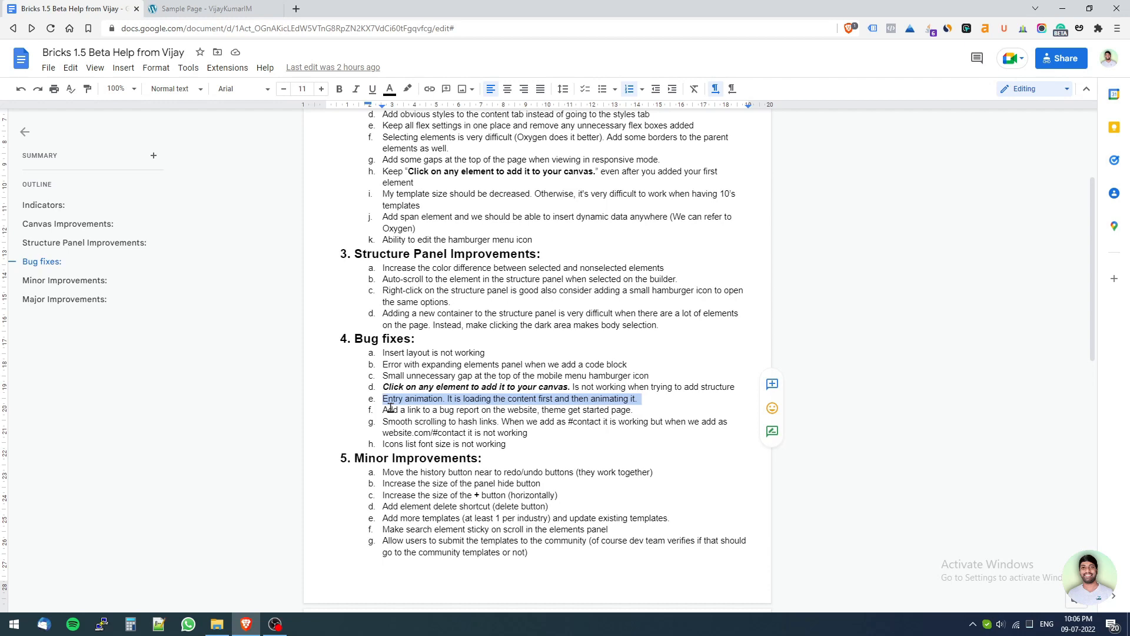
{"action": "key", "text": "ctrl+Tab"}
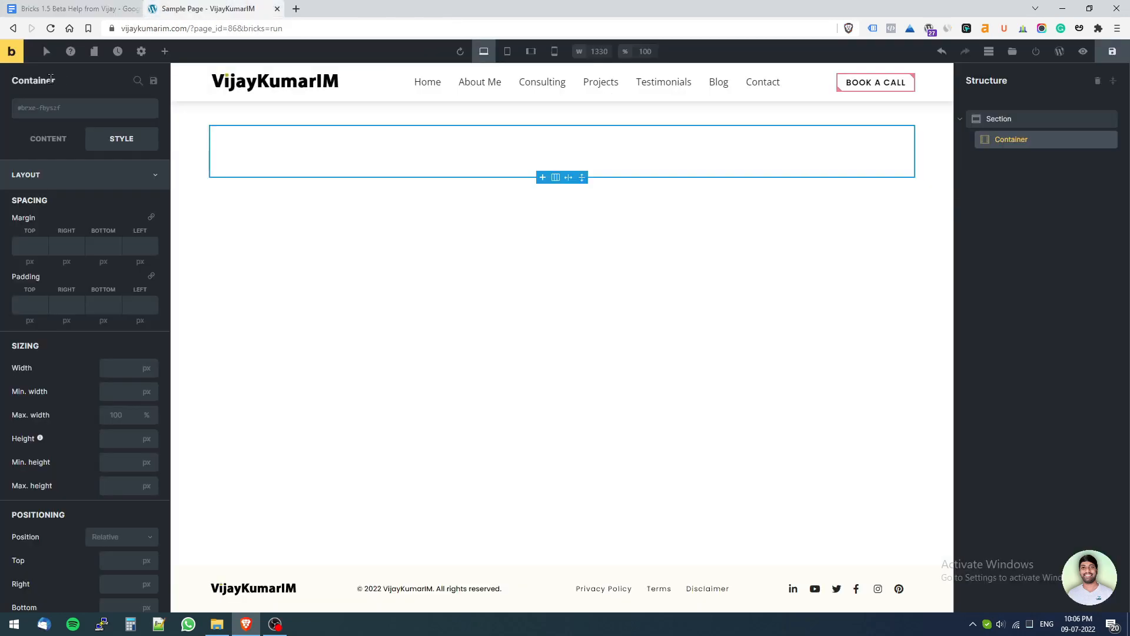
{"action": "left_click", "coordinate": [1060, 52]}
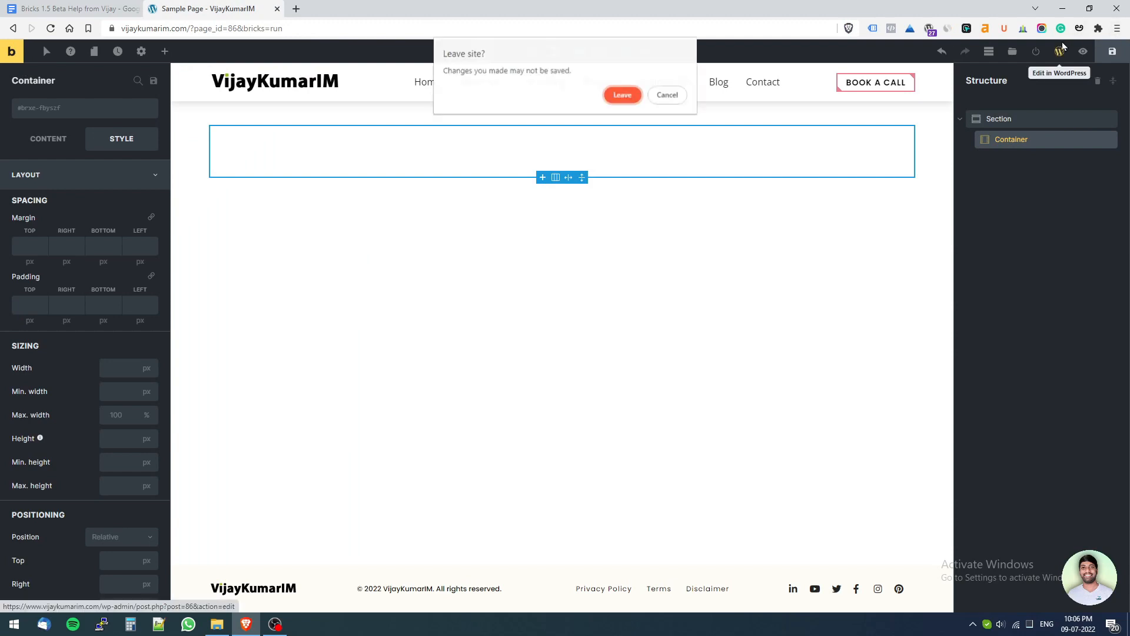
{"action": "left_click", "coordinate": [620, 93]}
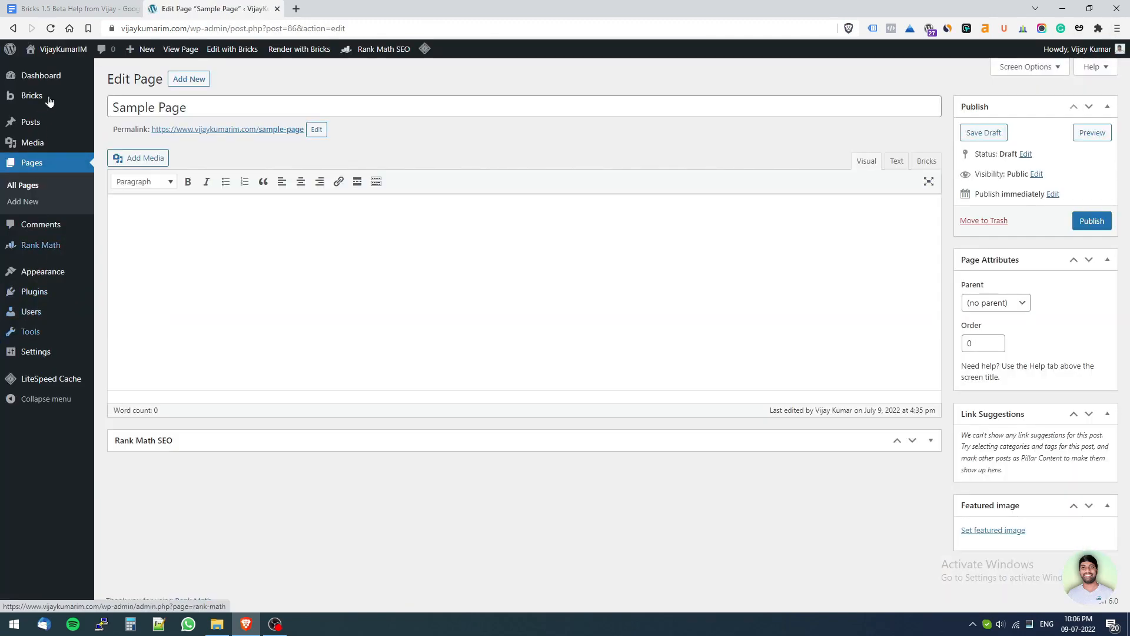
{"action": "left_click", "coordinate": [109, 95]}
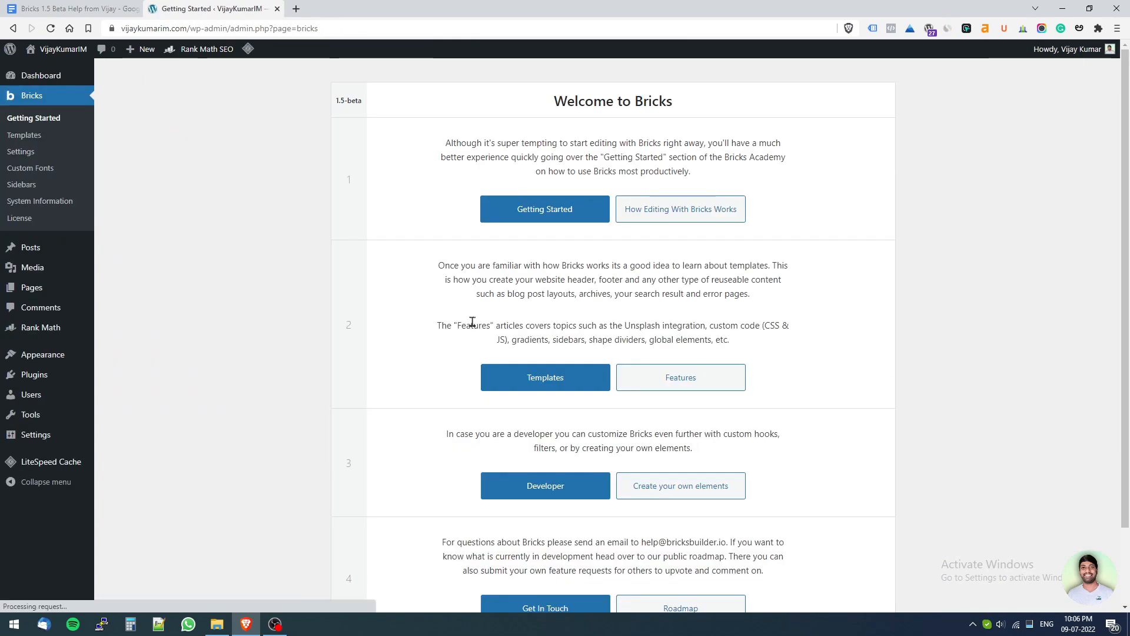
{"action": "scroll", "coordinate": [742, 470], "scroll_direction": "down", "scroll_amount": 1}
{"action": "scroll", "coordinate": [741, 470], "scroll_direction": "down", "scroll_amount": 1}
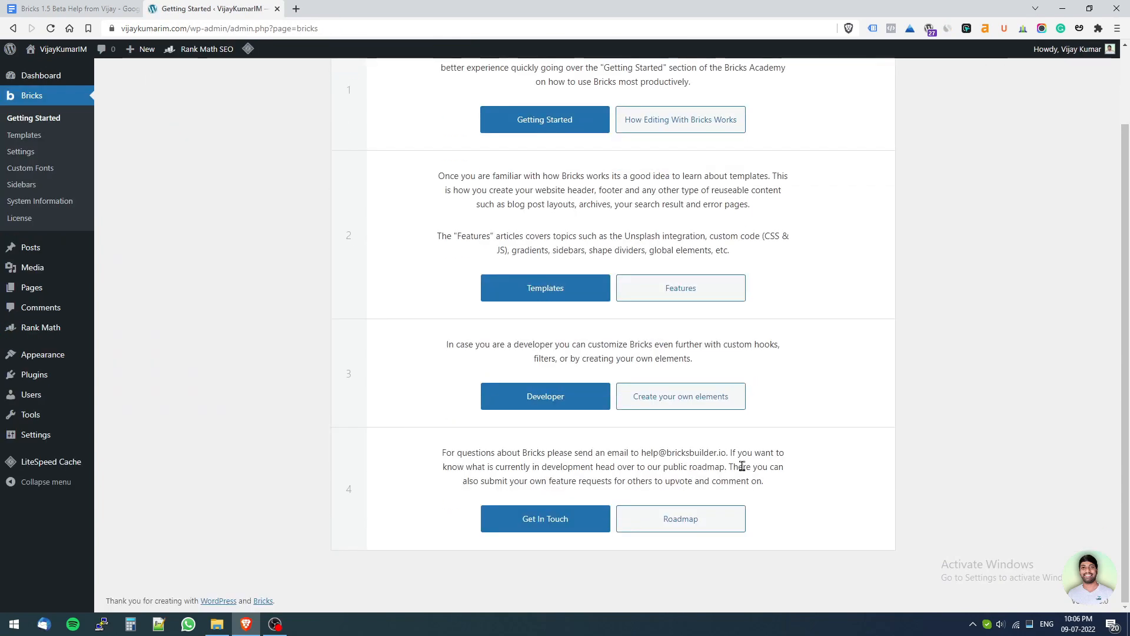
Highlight the bug about smooth scrolling to hash links in the notes.
{"action": "left_click", "coordinate": [72, 7]}
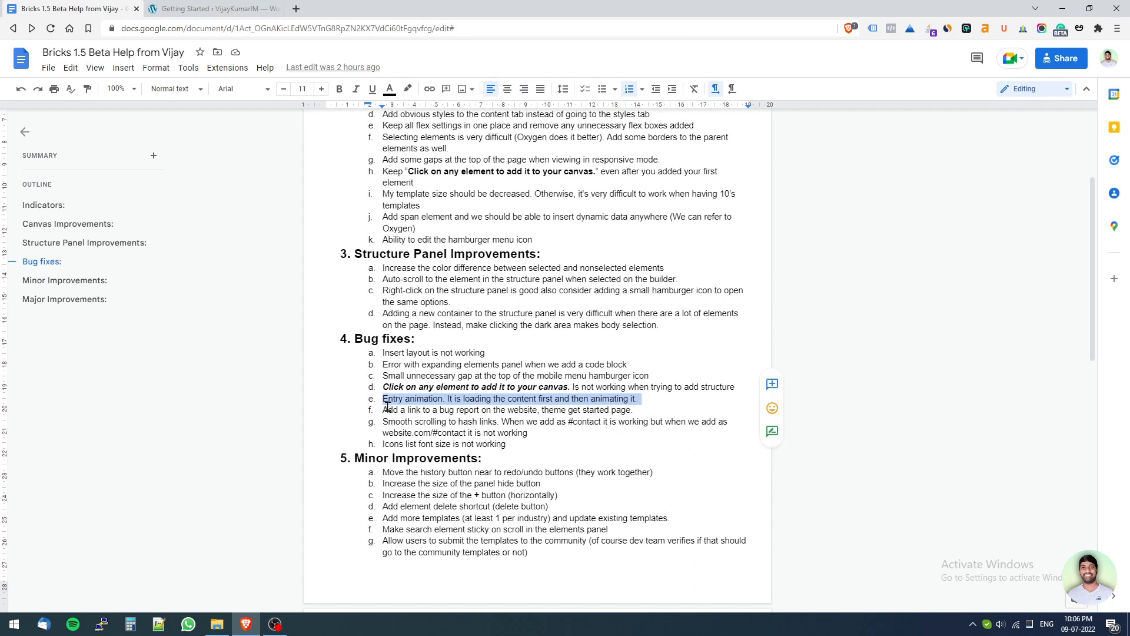
{"action": "key", "text": "Right"}
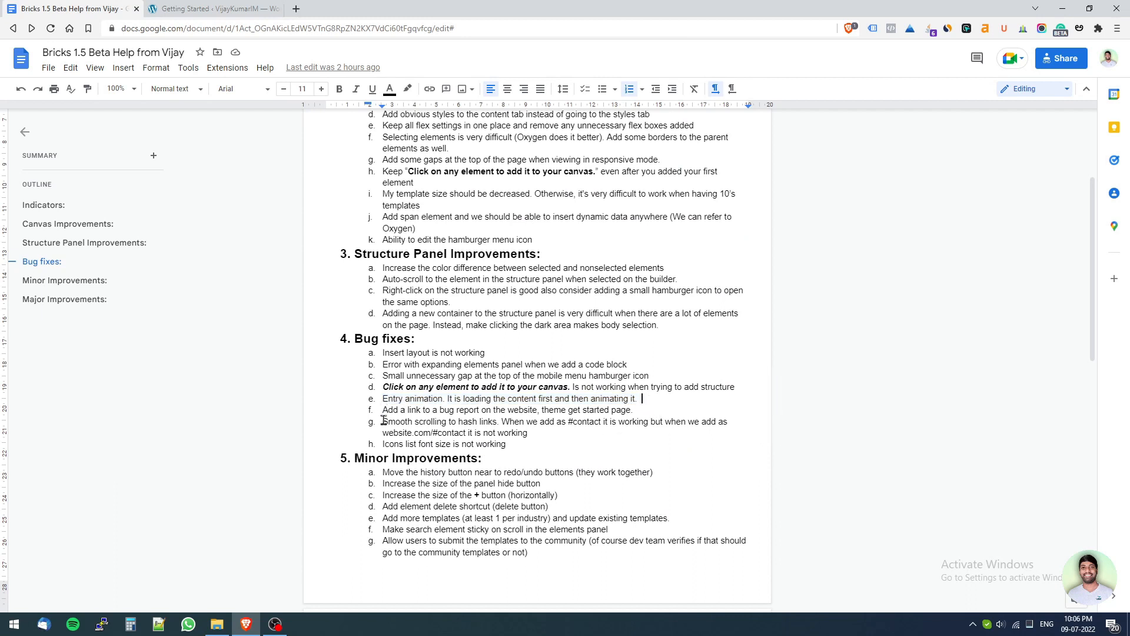
{"action": "left_click_drag", "start_coordinate": [382, 422], "coordinate": [527, 433]}
{"action": "key", "text": "Right"}
Open the live site's home page, look through it, and test the Consulting navigation link before returning to the top.
{"action": "left_click", "coordinate": [192, 7]}
{"action": "scroll", "coordinate": [330, 197], "scroll_direction": "up", "scroll_amount": 2}
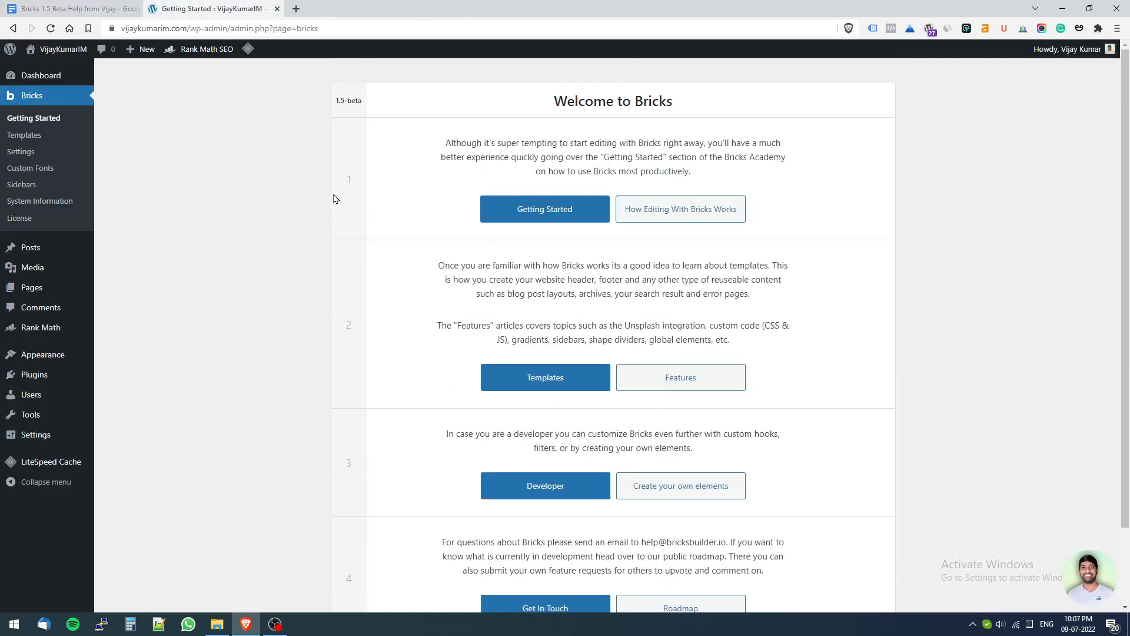
{"action": "left_click", "coordinate": [44, 75]}
{"action": "left_click", "coordinate": [58, 50]}
{"action": "scroll", "coordinate": [688, 320], "scroll_direction": "down", "scroll_amount": 1}
{"action": "scroll", "coordinate": [689, 318], "scroll_direction": "down", "scroll_amount": 10}
{"action": "scroll", "coordinate": [695, 312], "scroll_direction": "up", "scroll_amount": 12}
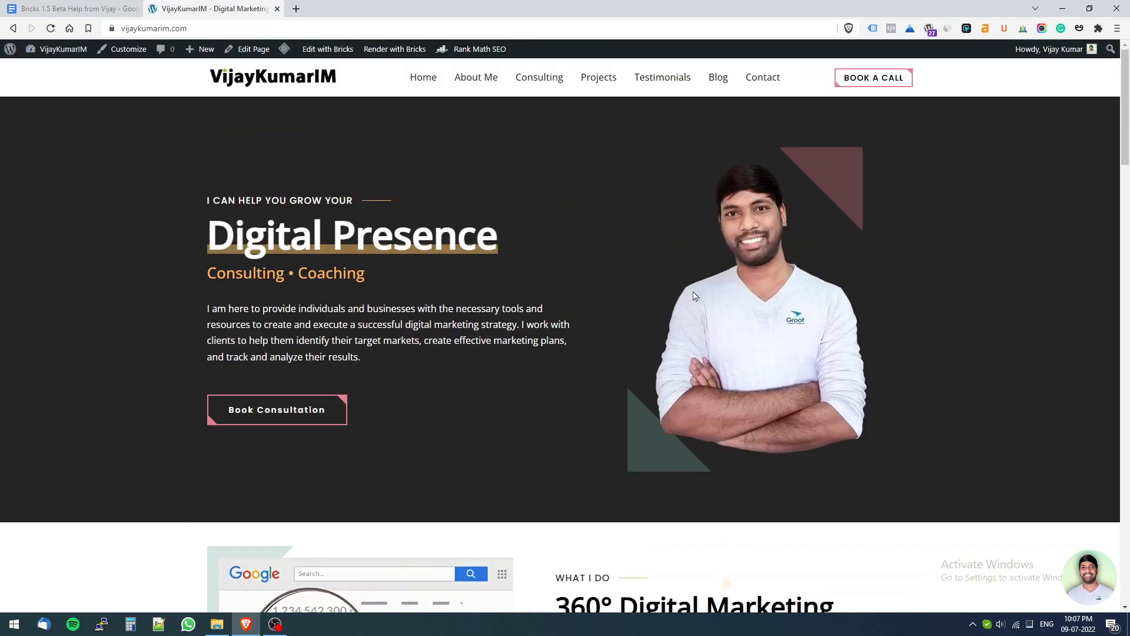
{"action": "left_click", "coordinate": [538, 77]}
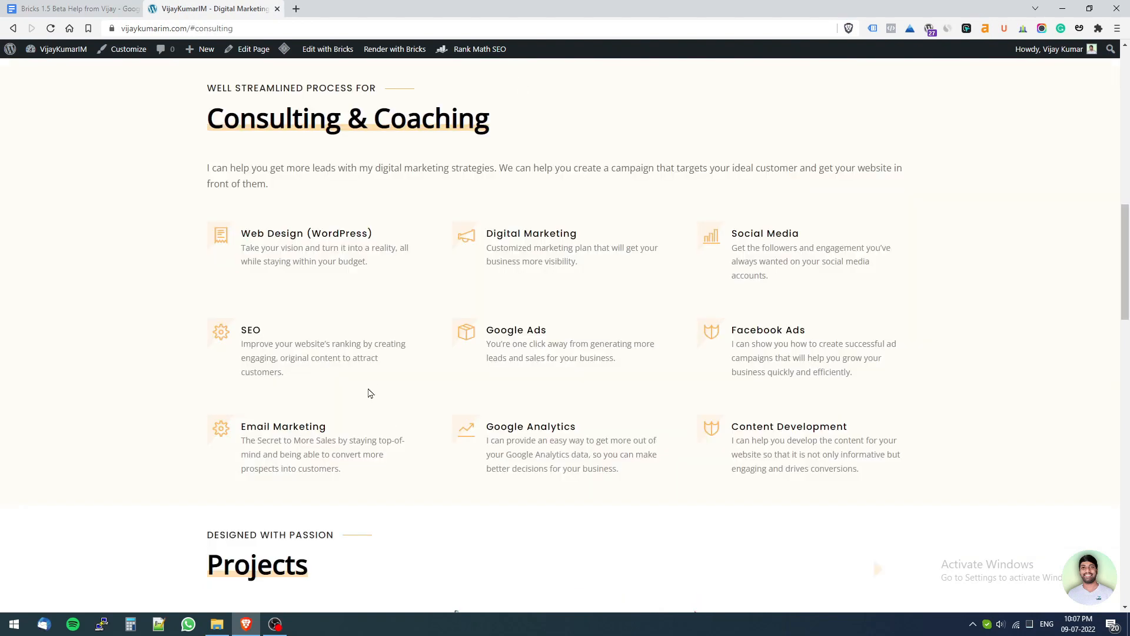
{"action": "scroll", "coordinate": [721, 67], "scroll_direction": "up", "scroll_amount": 15}
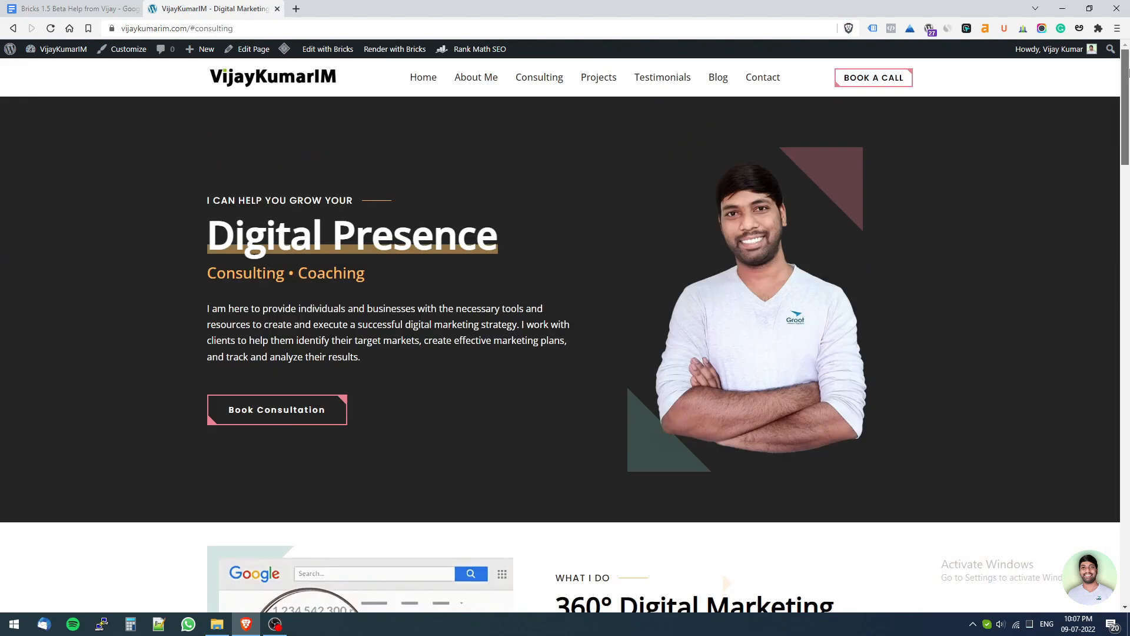
Test the Testimonials, About Me and Contact navigation links on the home page, returning to the top between tests.
{"action": "left_click", "coordinate": [661, 77]}
{"action": "scroll", "coordinate": [655, 81], "scroll_direction": "down", "scroll_amount": 4}
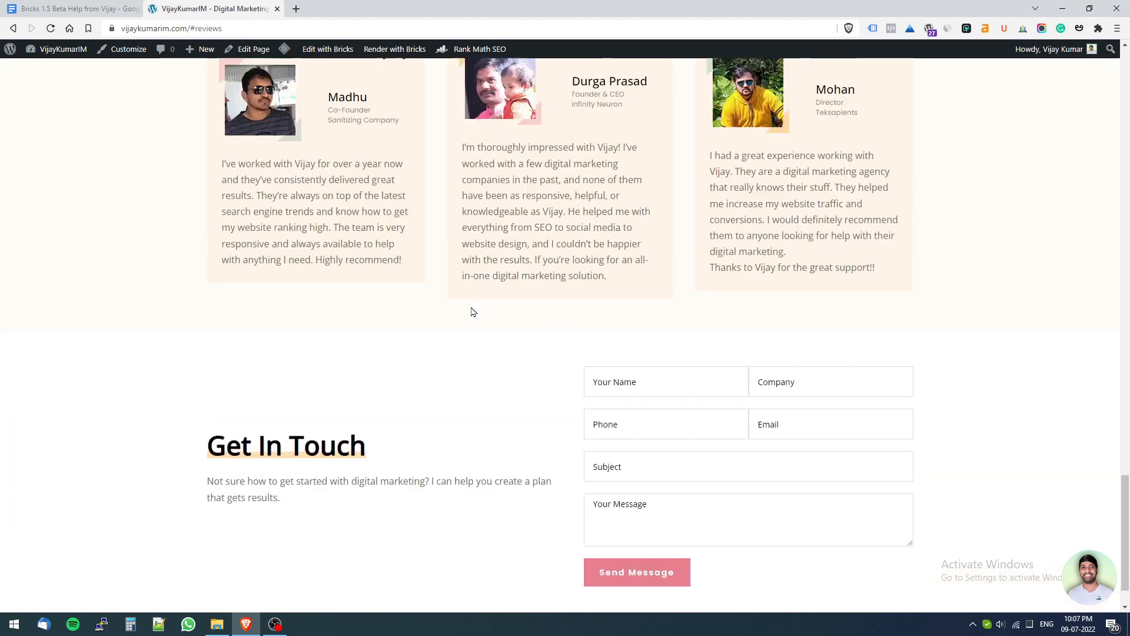
{"action": "scroll", "coordinate": [472, 310], "scroll_direction": "up", "scroll_amount": 5}
{"action": "scroll", "coordinate": [473, 312], "scroll_direction": "up", "scroll_amount": 20}
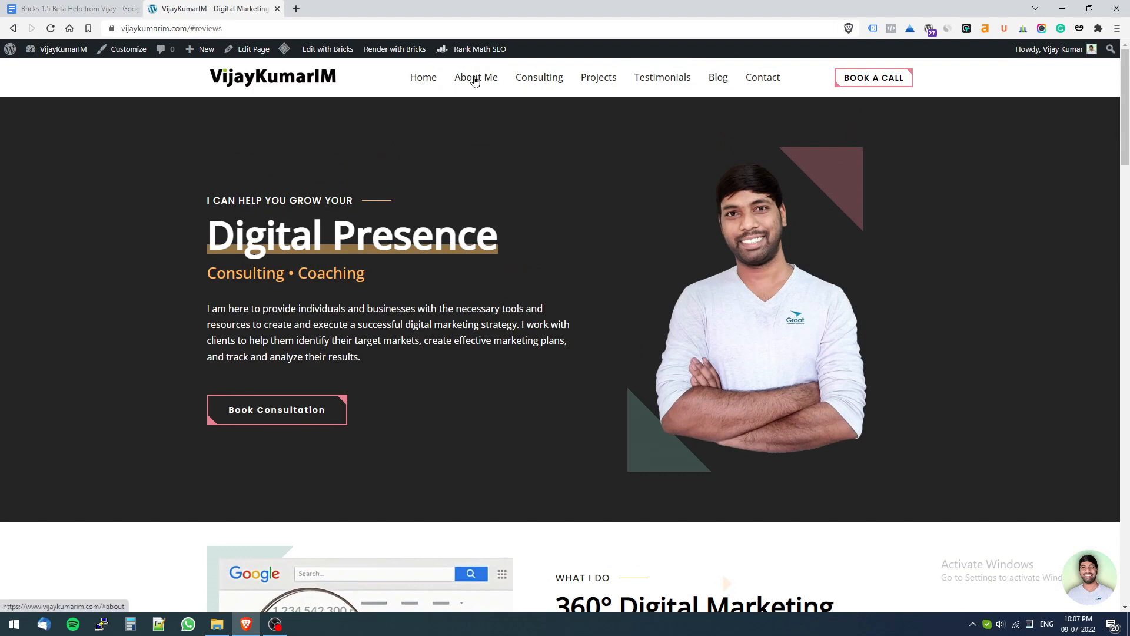
{"action": "left_click", "coordinate": [475, 79]}
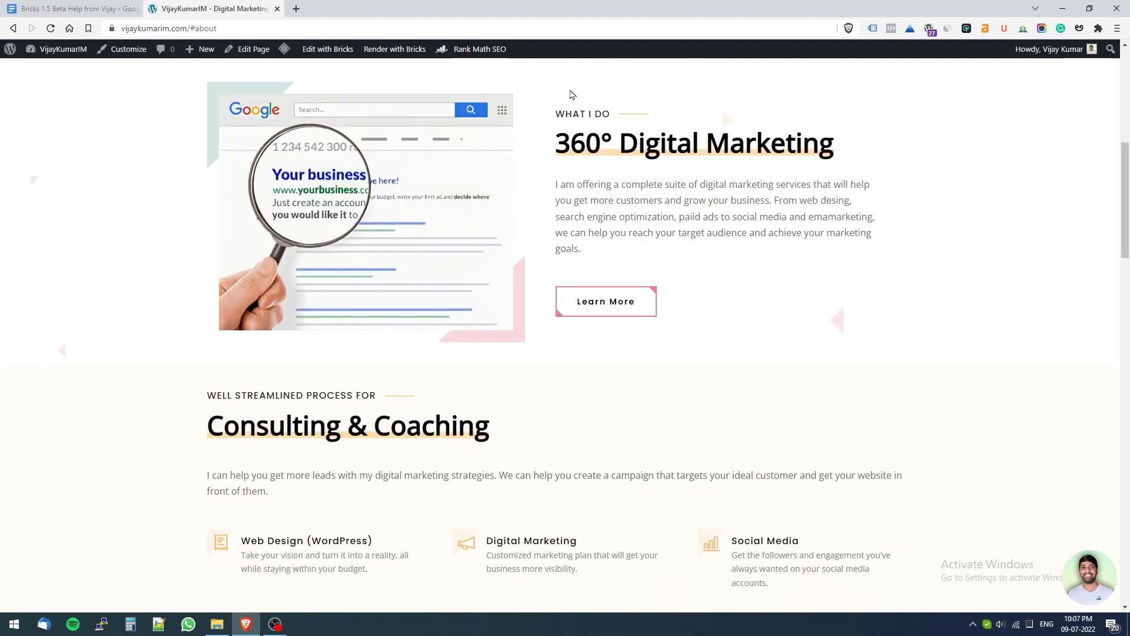
{"action": "scroll", "coordinate": [1124, 118], "scroll_direction": "up", "scroll_amount": 10}
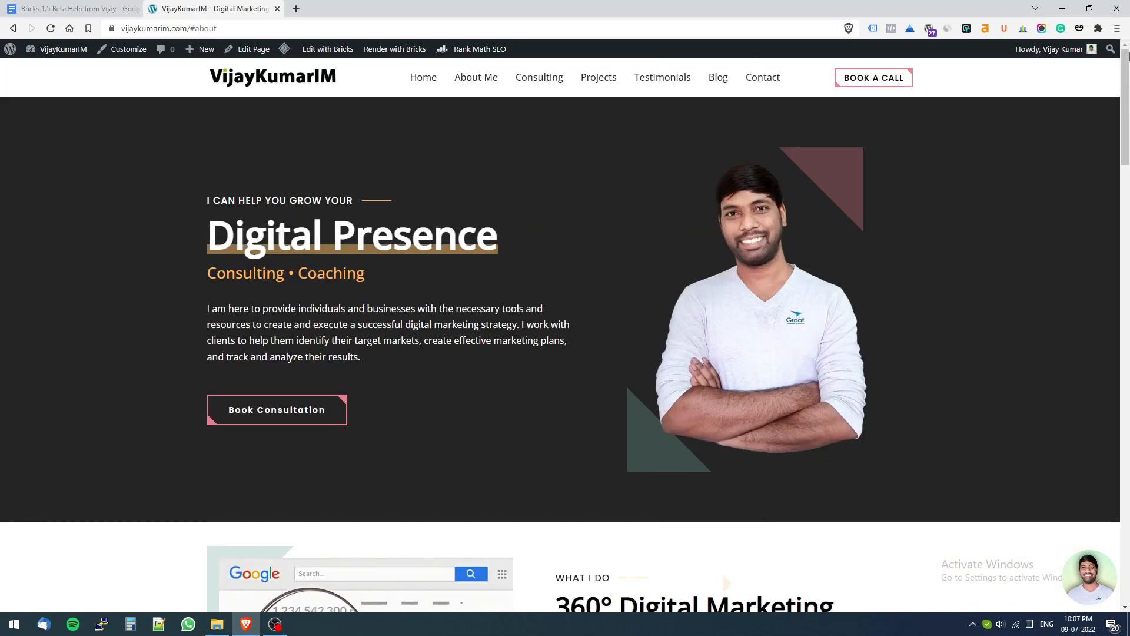
{"action": "left_click", "coordinate": [662, 78]}
{"action": "scroll", "coordinate": [566, 123], "scroll_direction": "up", "scroll_amount": 10}
{"action": "scroll", "coordinate": [570, 130], "scroll_direction": "up", "scroll_amount": 15}
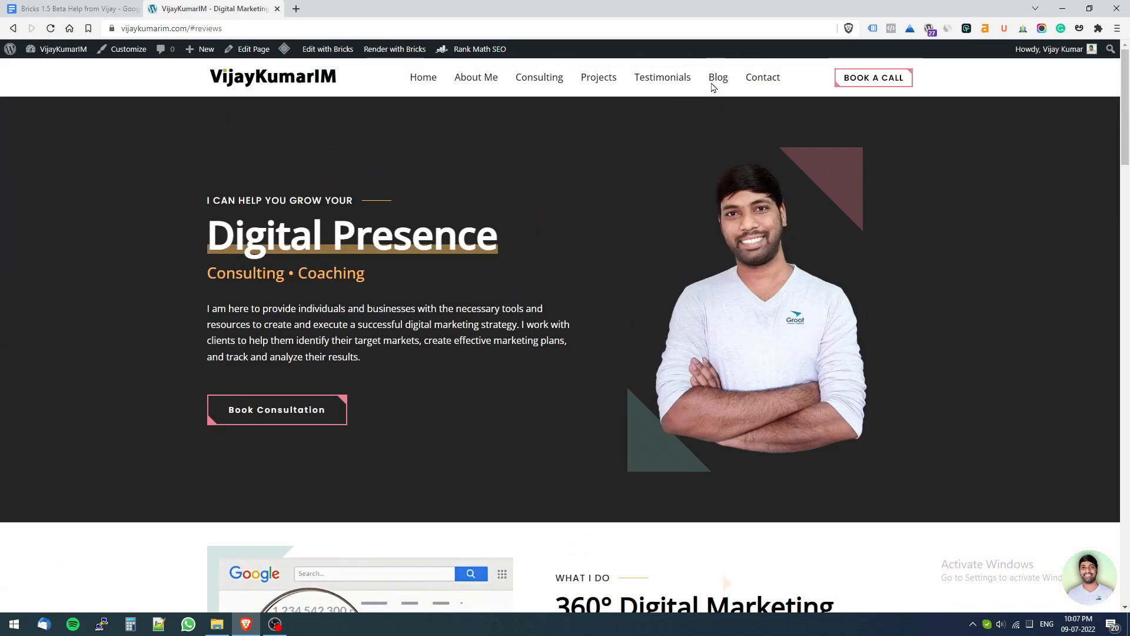
{"action": "left_click", "coordinate": [761, 78]}
{"action": "scroll", "coordinate": [448, 180], "scroll_direction": "up", "scroll_amount": 4}
{"action": "scroll", "coordinate": [442, 176], "scroll_direction": "up", "scroll_amount": 2}
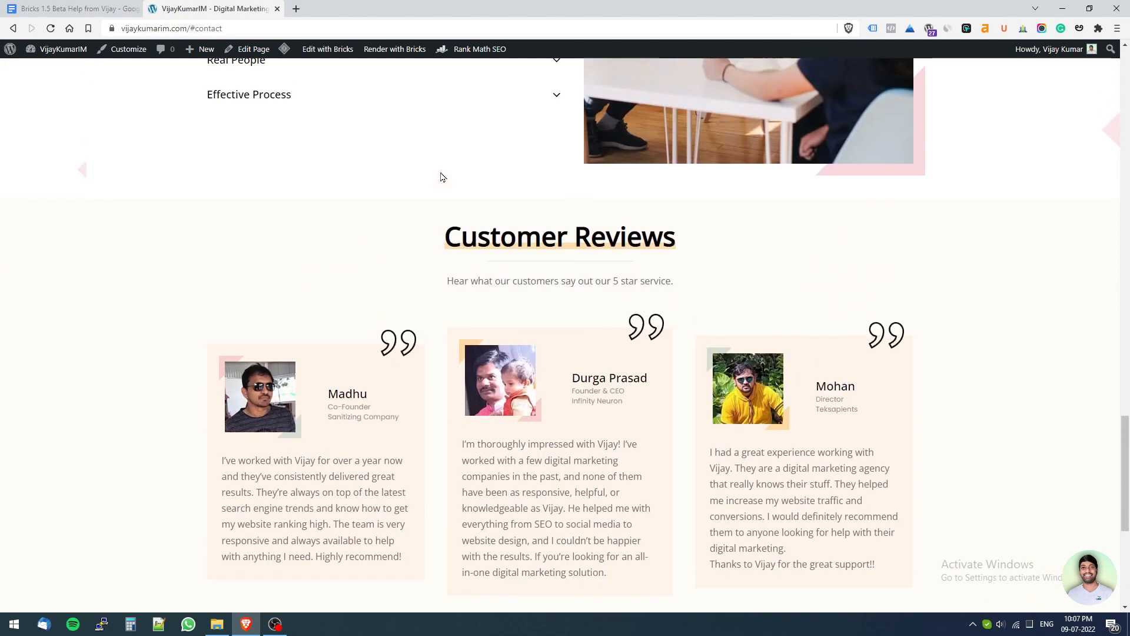
Highlight the bug about the icons list font size in the notes document.
{"action": "key", "text": "ctrl+shift+Tab"}
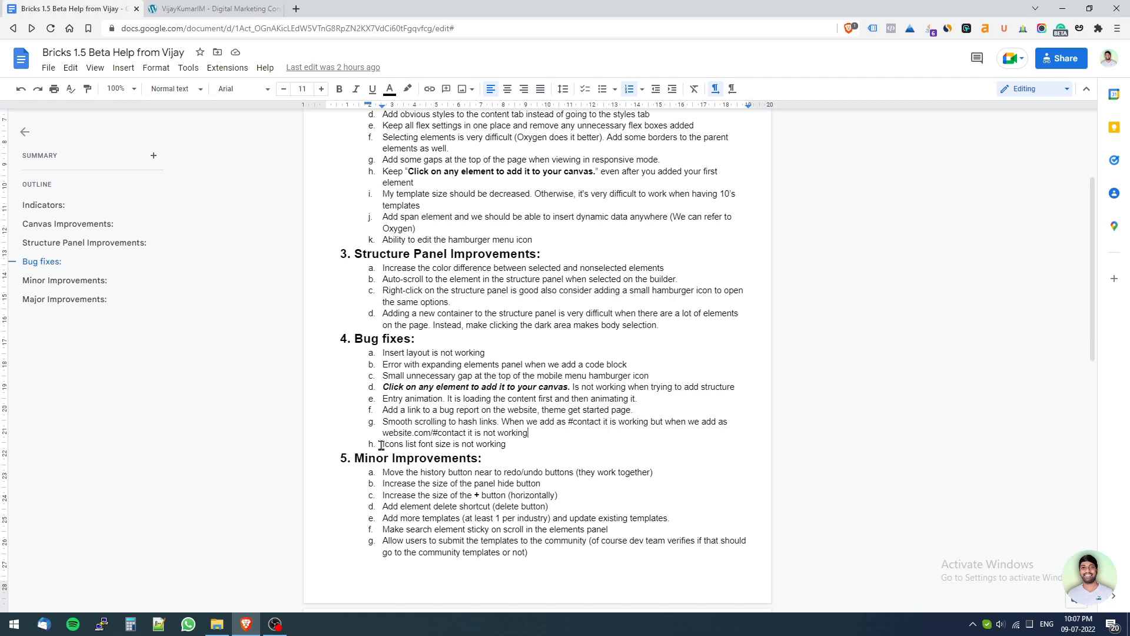
{"action": "left_click_drag", "start_coordinate": [383, 444], "coordinate": [466, 444]}
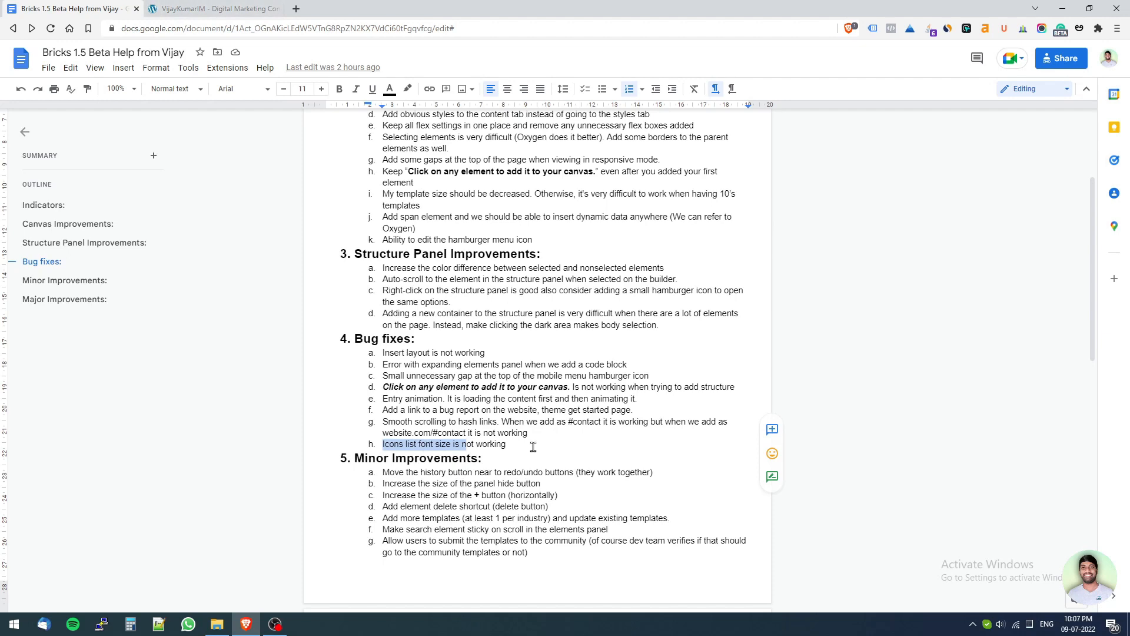
{"action": "left_click", "coordinate": [533, 447]}
Go back to the site, open the Pages list from the WordPress dashboard, and edit Sample Page with Bricks.
{"action": "left_click", "coordinate": [268, 9]}
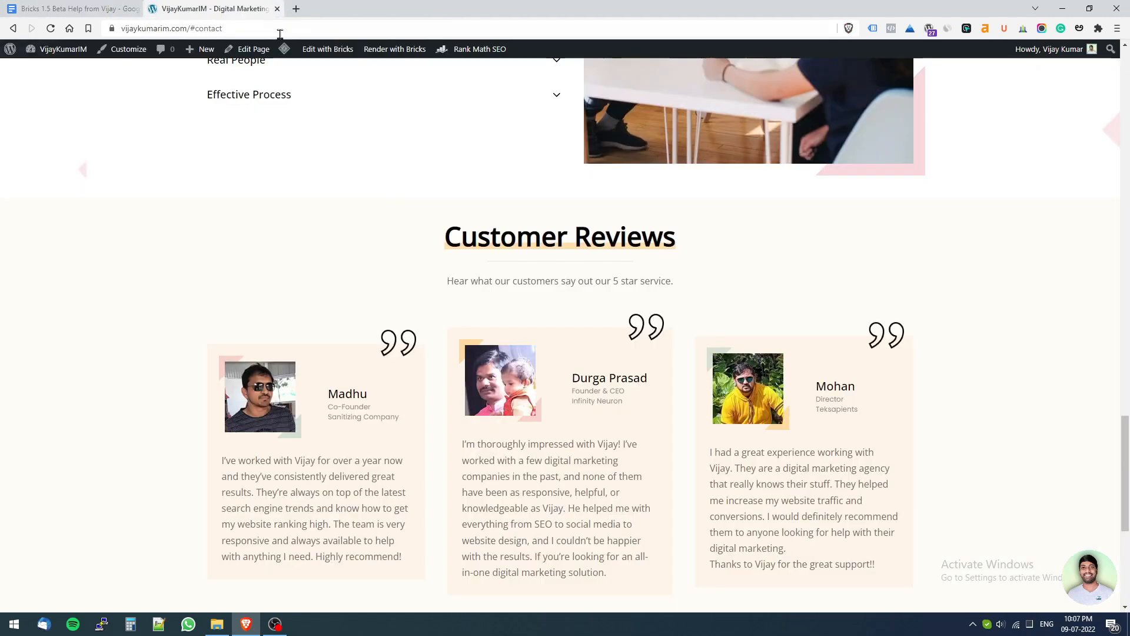
{"action": "scroll", "coordinate": [321, 210], "scroll_direction": "up", "scroll_amount": 15}
{"action": "mouse_move", "coordinate": [59, 49]}
{"action": "left_click", "coordinate": [36, 68]}
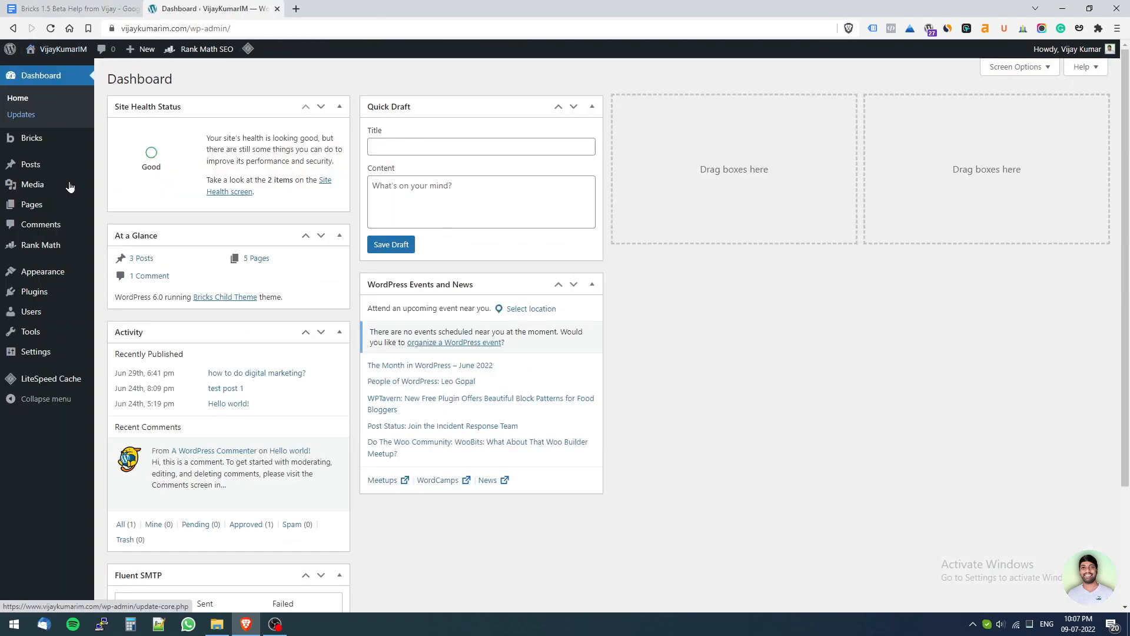
{"action": "left_click", "coordinate": [36, 205]}
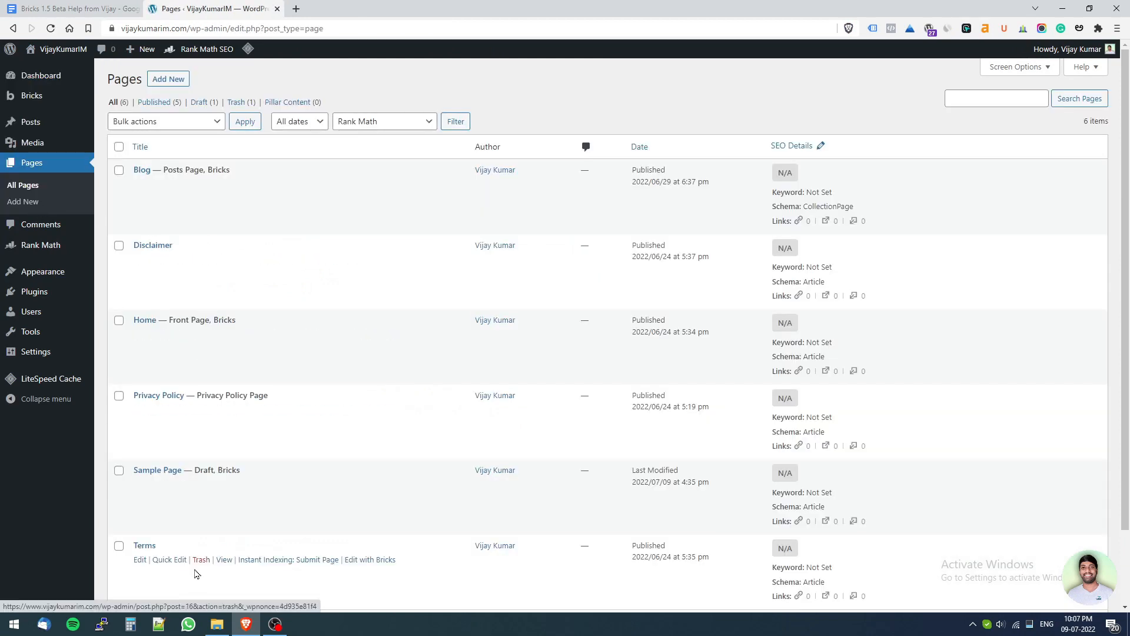
{"action": "left_click", "coordinate": [271, 485]}
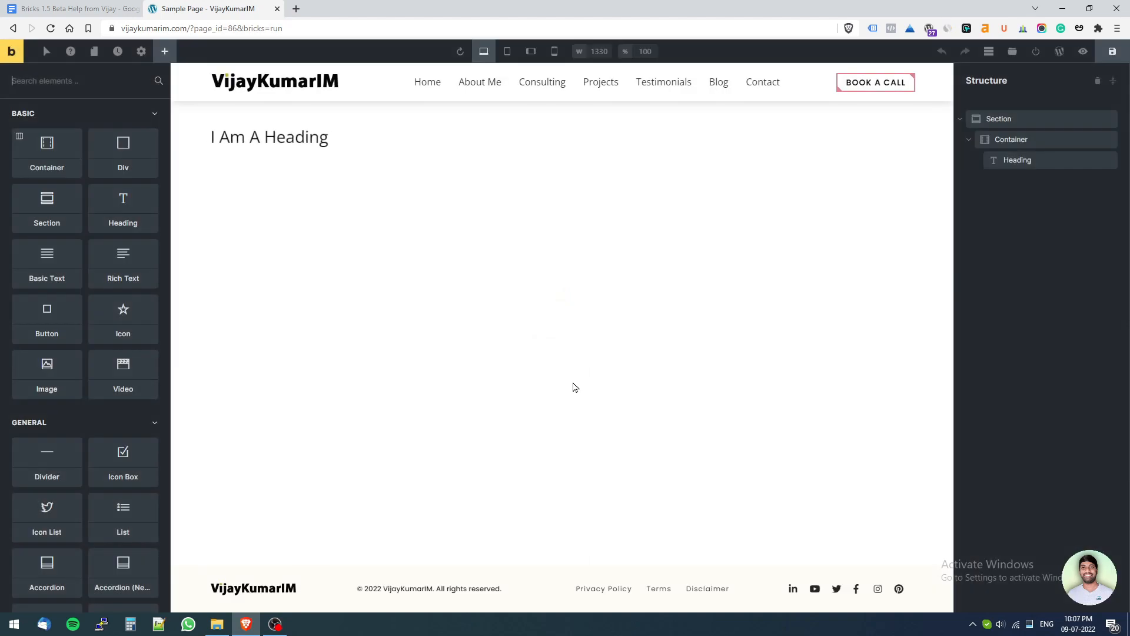
Remove the existing heading from the Sample Page, leaving only an empty section with a container.
{"action": "left_click", "coordinate": [428, 109]}
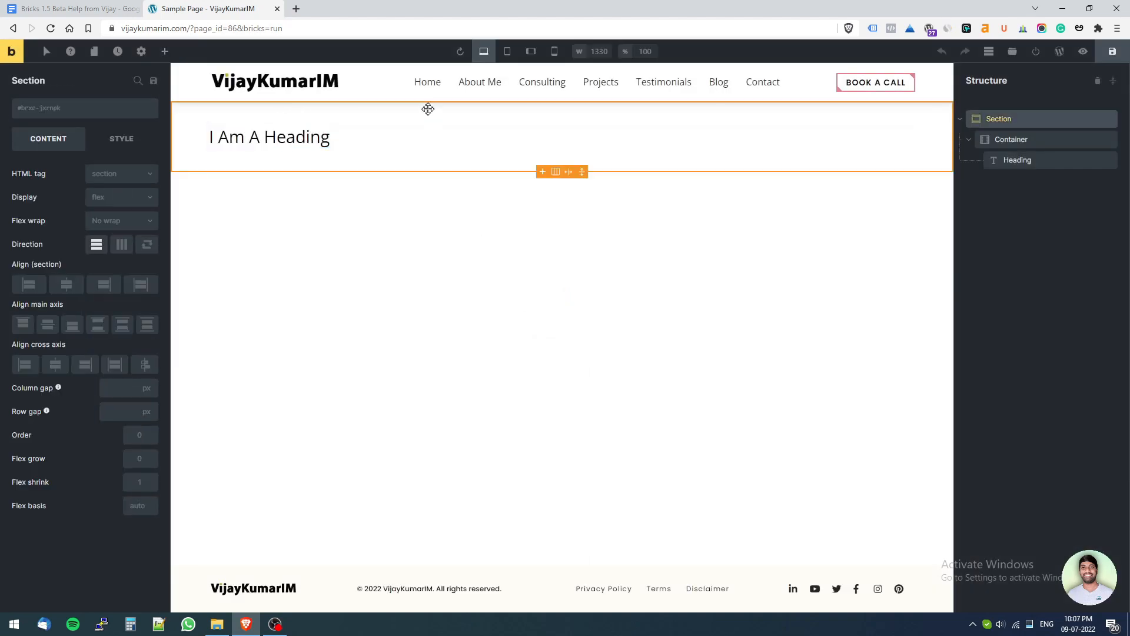
{"action": "right_click", "coordinate": [428, 109]}
{"action": "left_click", "coordinate": [465, 177]}
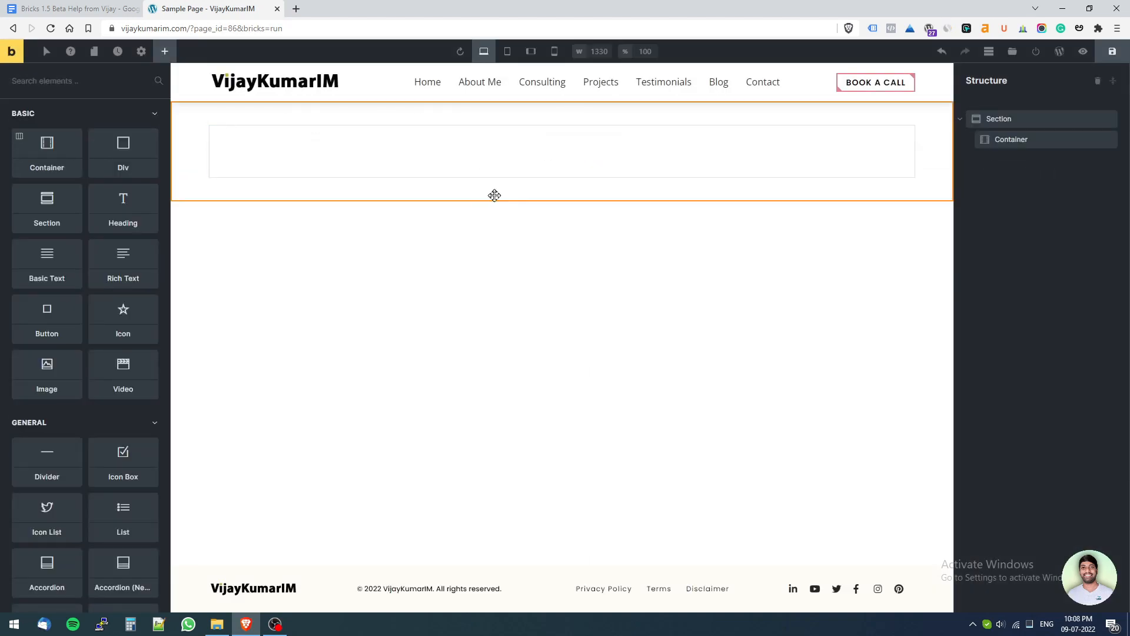
Search the elements for "li" and add an Icon List to the empty container.
{"action": "left_click", "coordinate": [436, 147]}
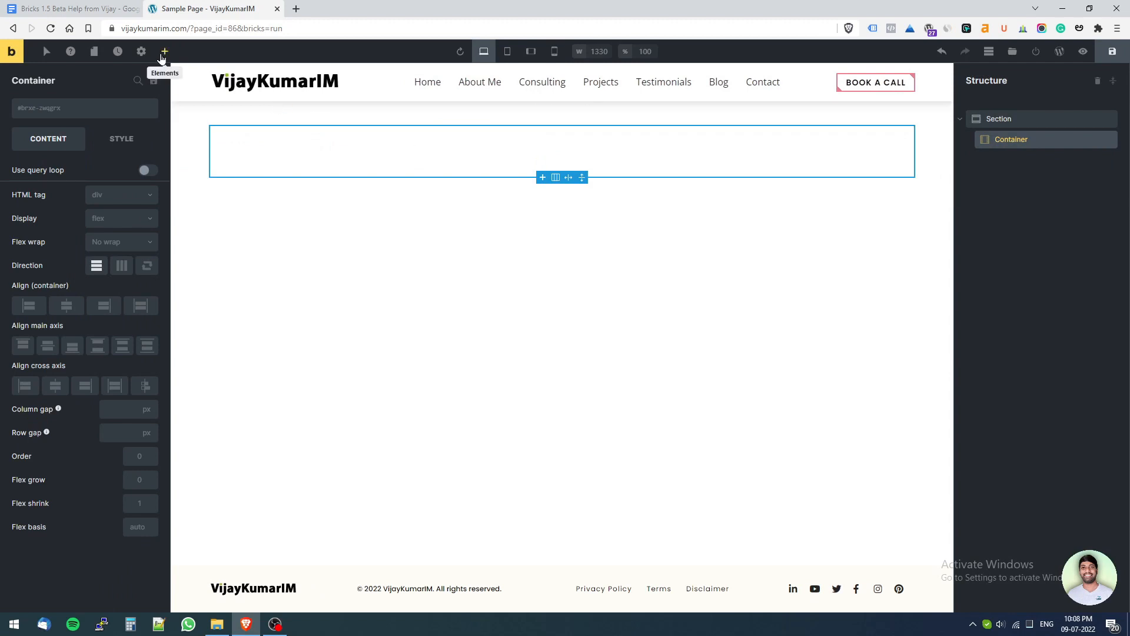
{"action": "left_click", "coordinate": [164, 56]}
{"action": "left_click", "coordinate": [101, 75]}
{"action": "type", "text": "li"}
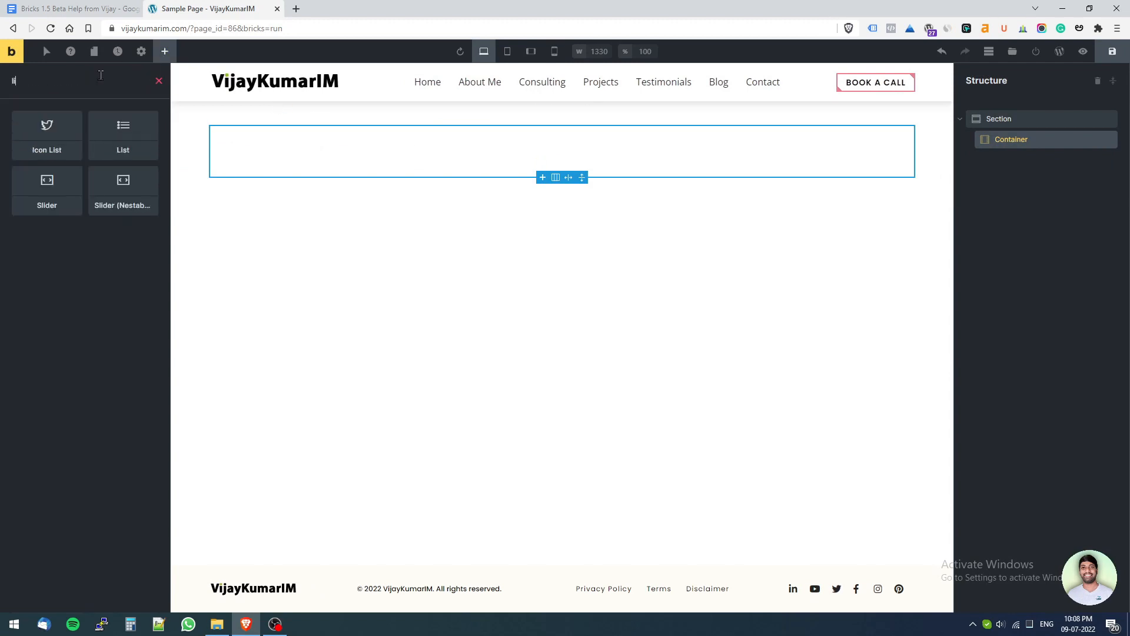
{"action": "left_click", "coordinate": [44, 141]}
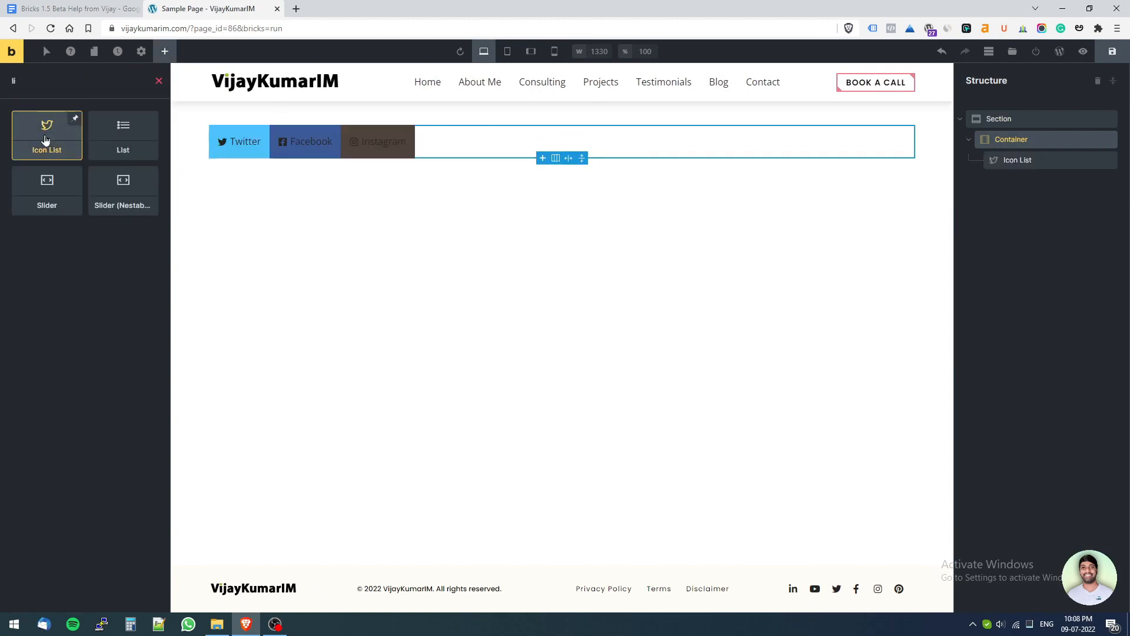
Set the Icon List's typography font size to 60 px and then to 64 px.
{"action": "left_click", "coordinate": [241, 149]}
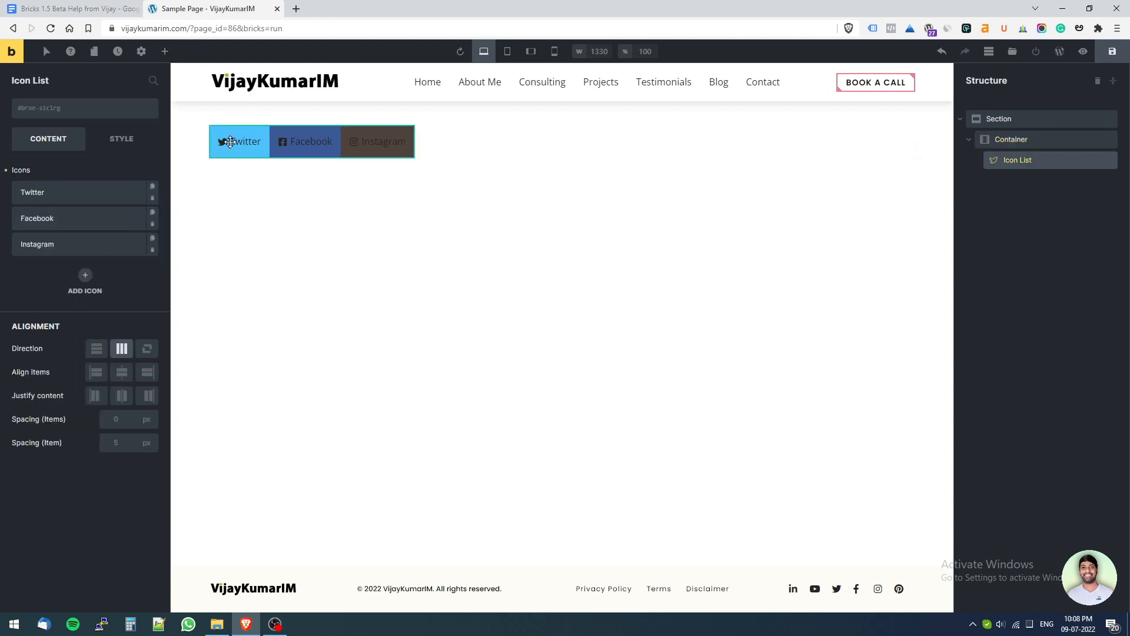
{"action": "left_click", "coordinate": [146, 143]}
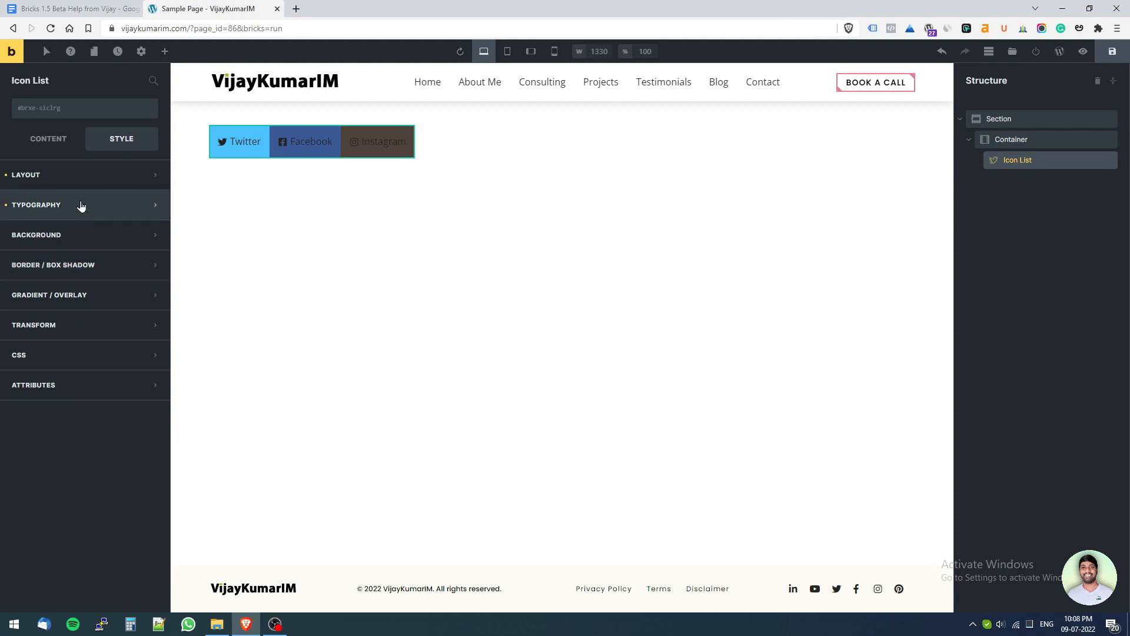
{"action": "left_click", "coordinate": [81, 206]}
{"action": "left_click", "coordinate": [114, 256]}
{"action": "type", "text": "60"}
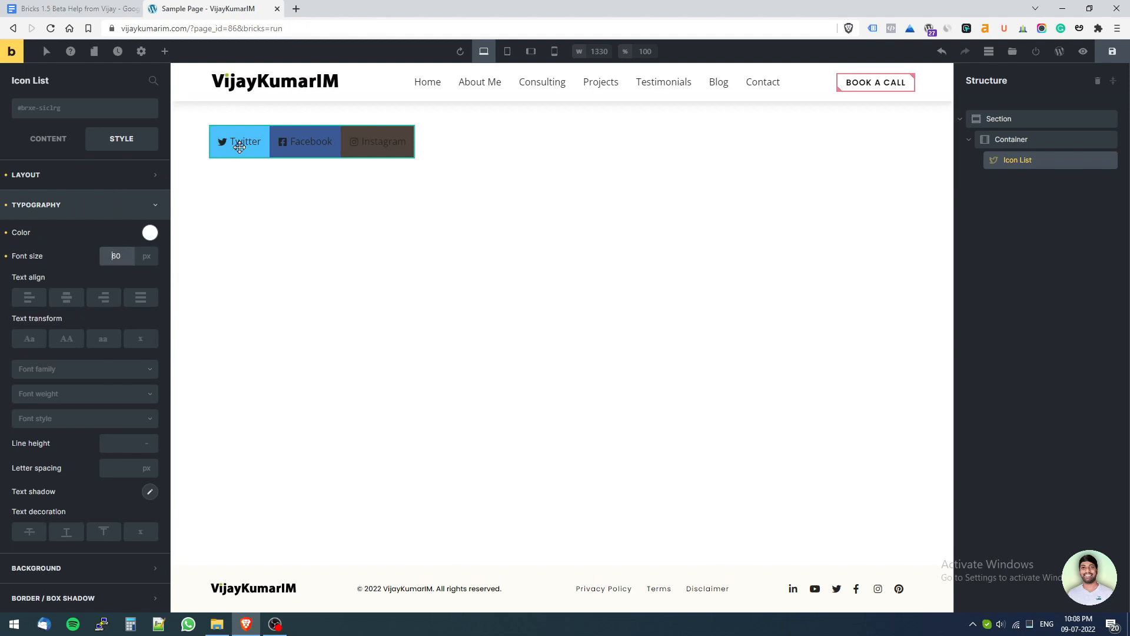
{"action": "double_click", "coordinate": [116, 254]}
{"action": "type", "text": "64"}
Examine the content settings of the Twitter and Instagram items, including the Twitter item's link type and icon.
{"action": "left_click", "coordinate": [59, 137]}
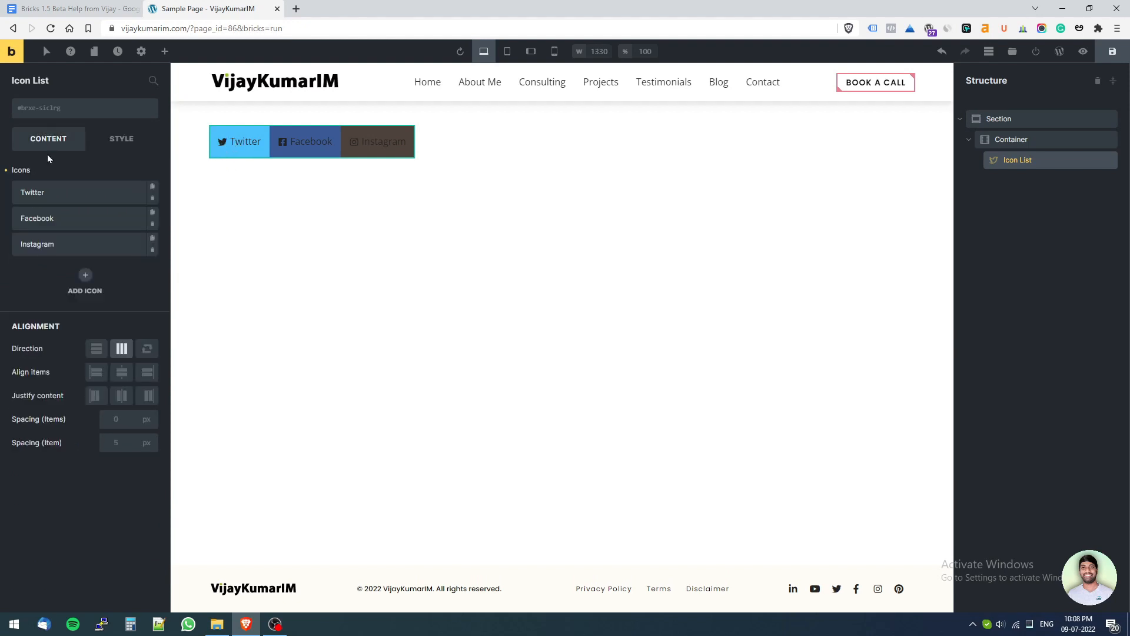
{"action": "left_click", "coordinate": [101, 193]}
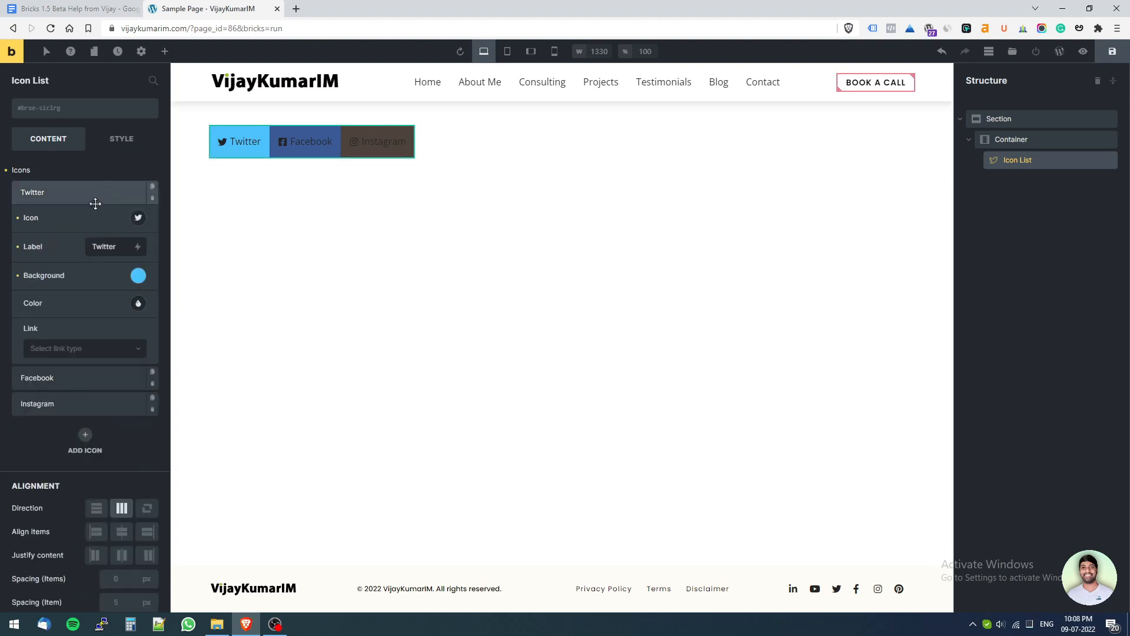
{"action": "left_click", "coordinate": [66, 352]}
{"action": "left_click", "coordinate": [76, 353]}
{"action": "left_click", "coordinate": [139, 220]}
{"action": "left_click", "coordinate": [139, 221]}
{"action": "left_click", "coordinate": [67, 406]}
{"action": "left_click", "coordinate": [75, 240]}
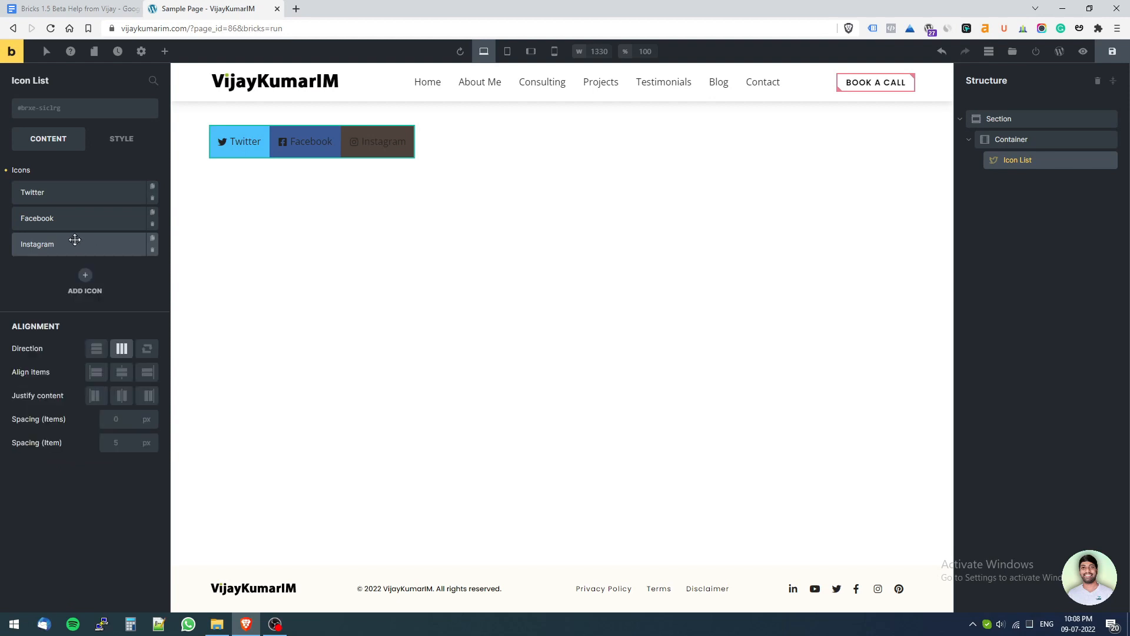
Set the Icon List's spacing between items to 15 px and the spacing within each item to 27 px.
{"action": "left_click", "coordinate": [113, 419]}
{"action": "type", "text": "15"}
{"action": "key", "text": "Tab"}
{"action": "type", "text": "10"}
{"action": "key", "text": "Up"}
{"action": "key", "text": "Up"}
{"action": "key", "text": "Up"}
{"action": "key", "text": "Up"}
{"action": "key", "text": "Up"}
{"action": "key", "text": "Up"}
{"action": "key", "text": "Up"}
{"action": "key", "text": "Up"}
{"action": "key", "text": "Up"}
{"action": "key", "text": "Up"}
{"action": "key", "text": "Up"}
{"action": "key", "text": "Up"}
{"action": "key", "text": "Up"}
{"action": "key", "text": "Up"}
{"action": "key", "text": "Up"}
{"action": "key", "text": "Up"}
{"action": "key", "text": "Up"}
{"action": "key", "text": "Up"}
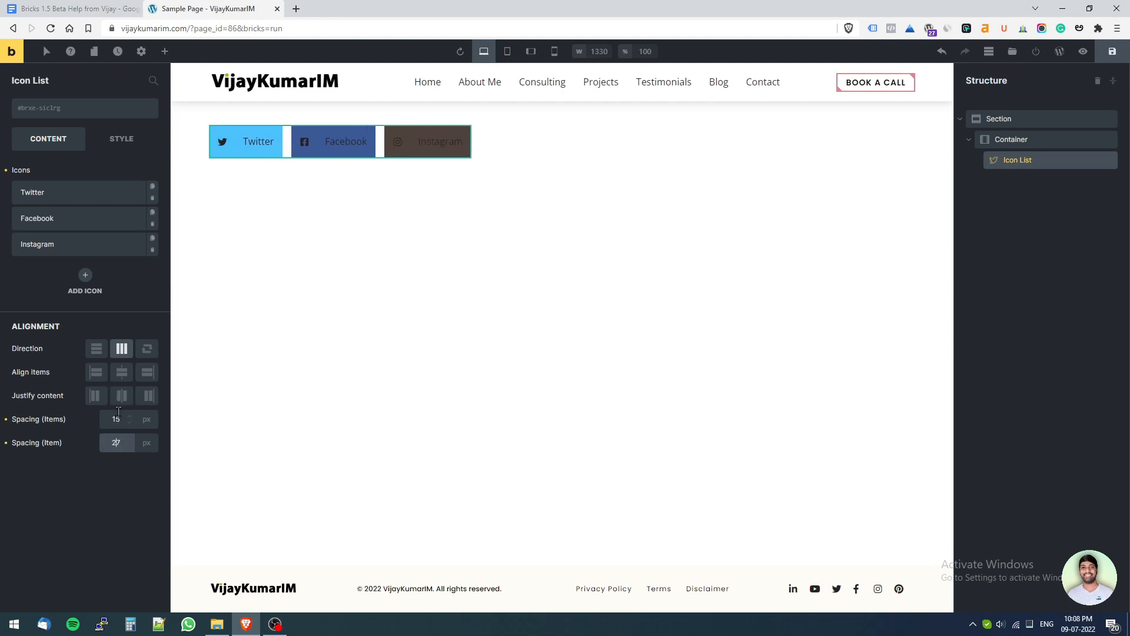
Align the Icon List's text to the right and set its text transform to uppercase.
{"action": "left_click", "coordinate": [115, 141]}
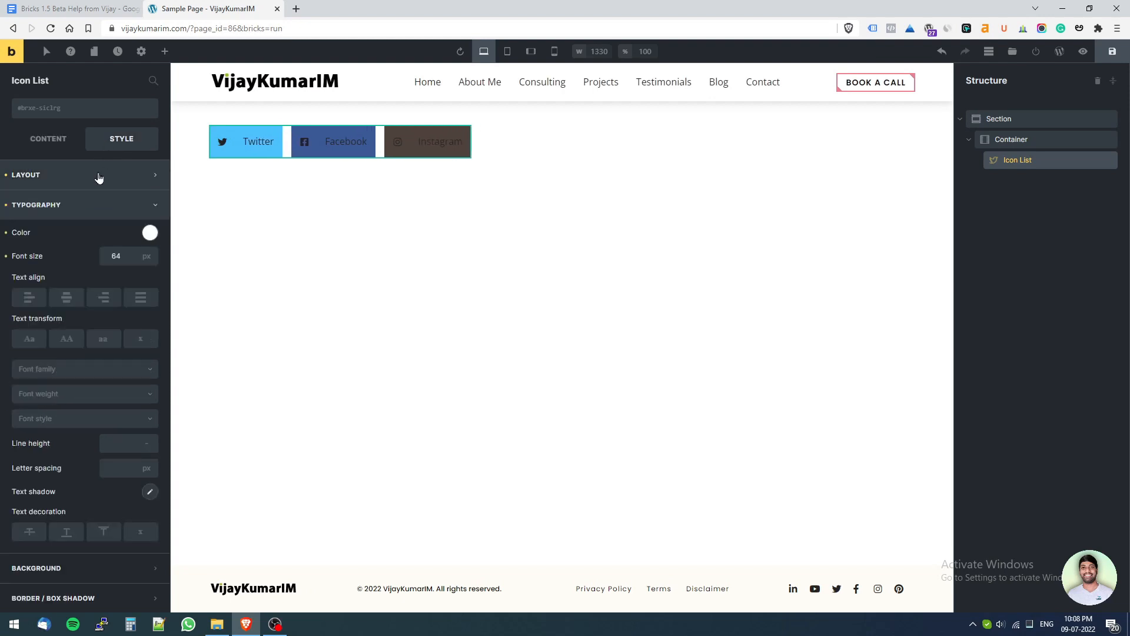
{"action": "left_click", "coordinate": [61, 206]}
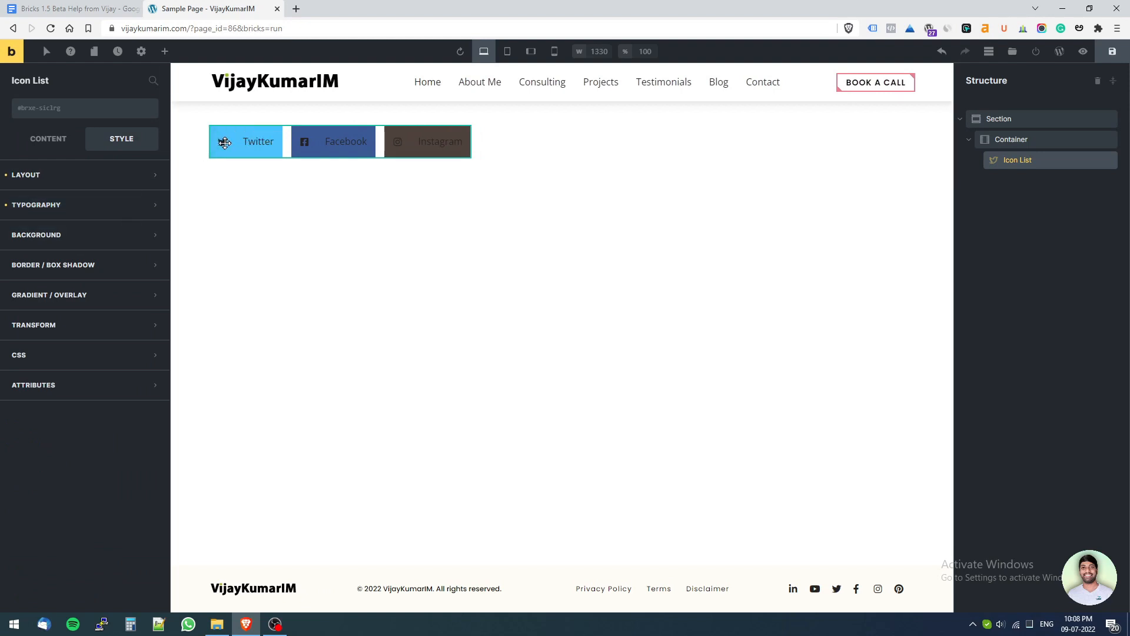
{"action": "left_click", "coordinate": [75, 207]}
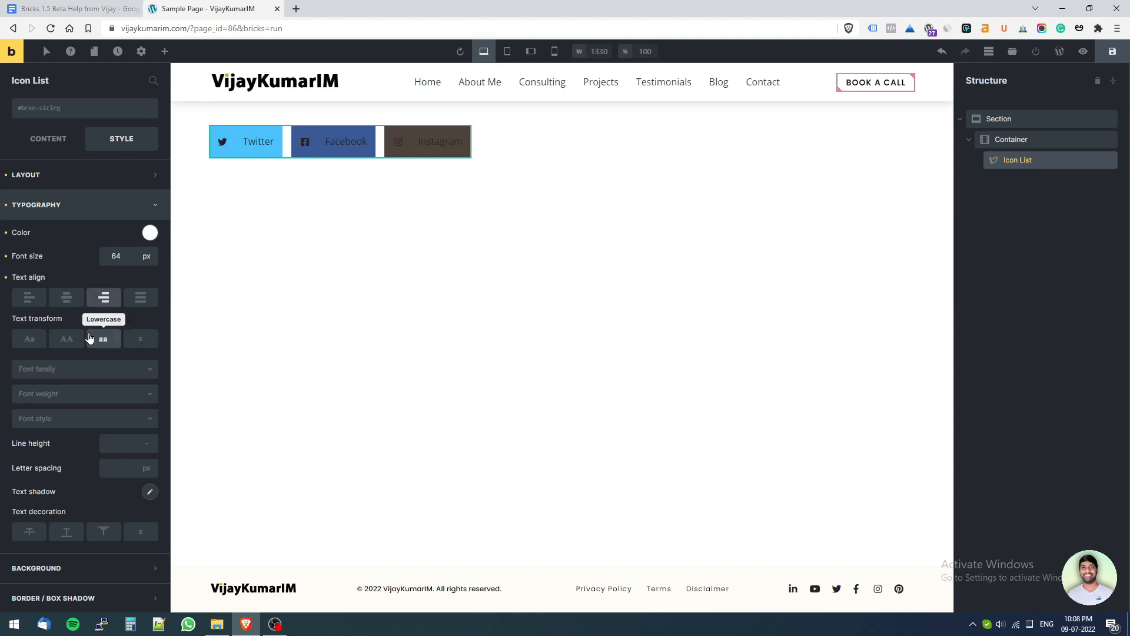
{"action": "left_click", "coordinate": [64, 348]}
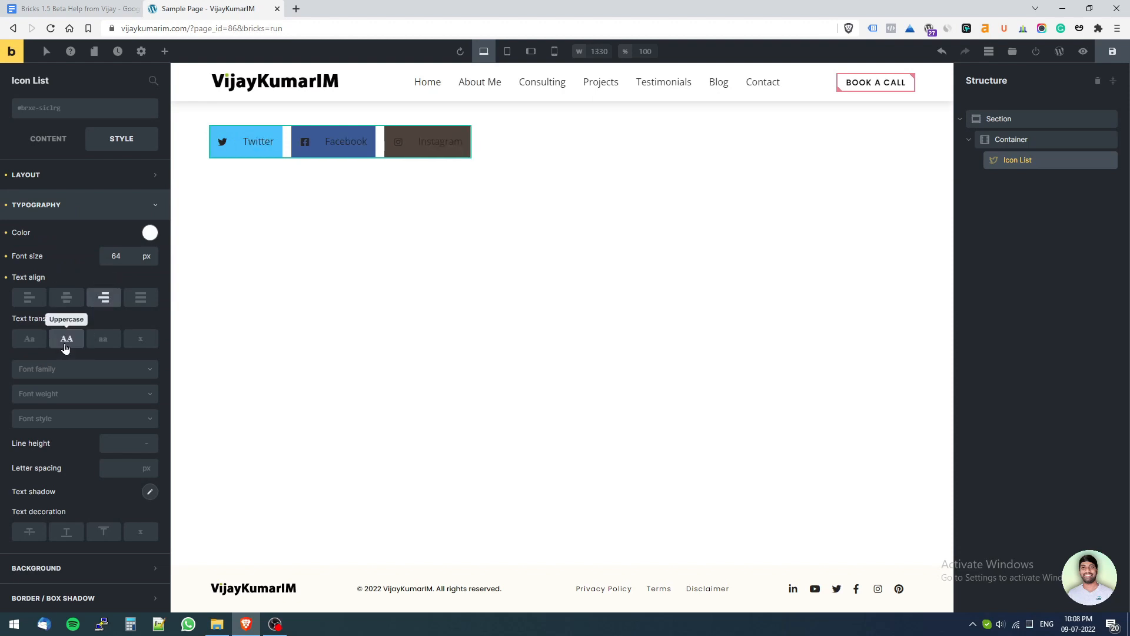
{"action": "left_click", "coordinate": [71, 346]}
{"action": "left_click", "coordinate": [71, 346]}
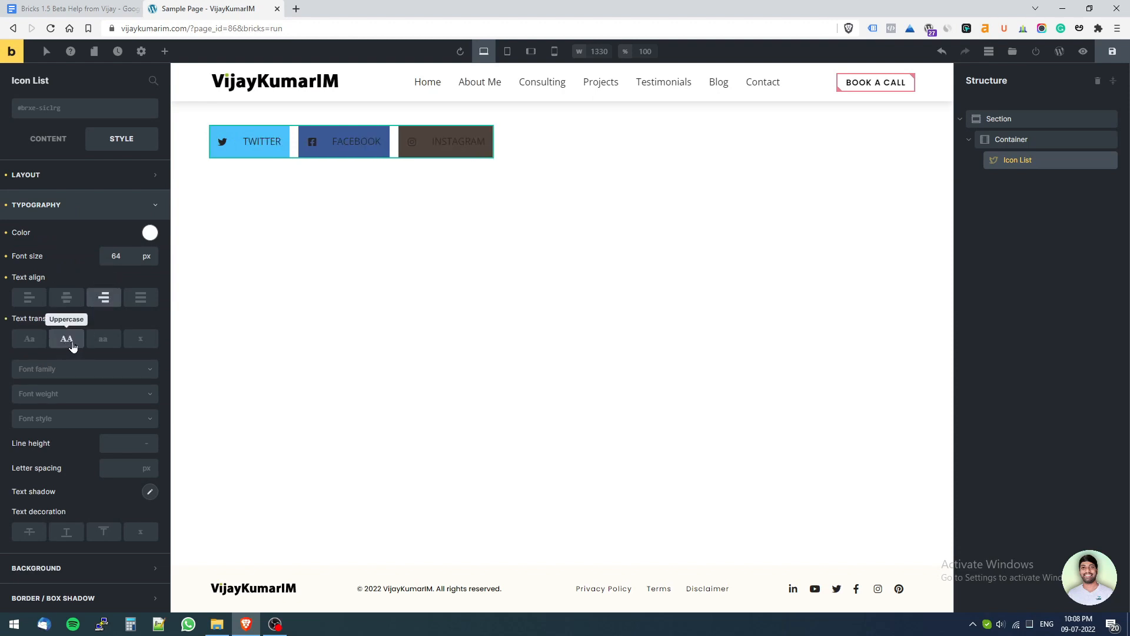
{"action": "left_click", "coordinate": [101, 343]}
{"action": "left_click", "coordinate": [65, 345]}
{"action": "left_click", "coordinate": [64, 345]}
{"action": "left_click", "coordinate": [64, 345]}
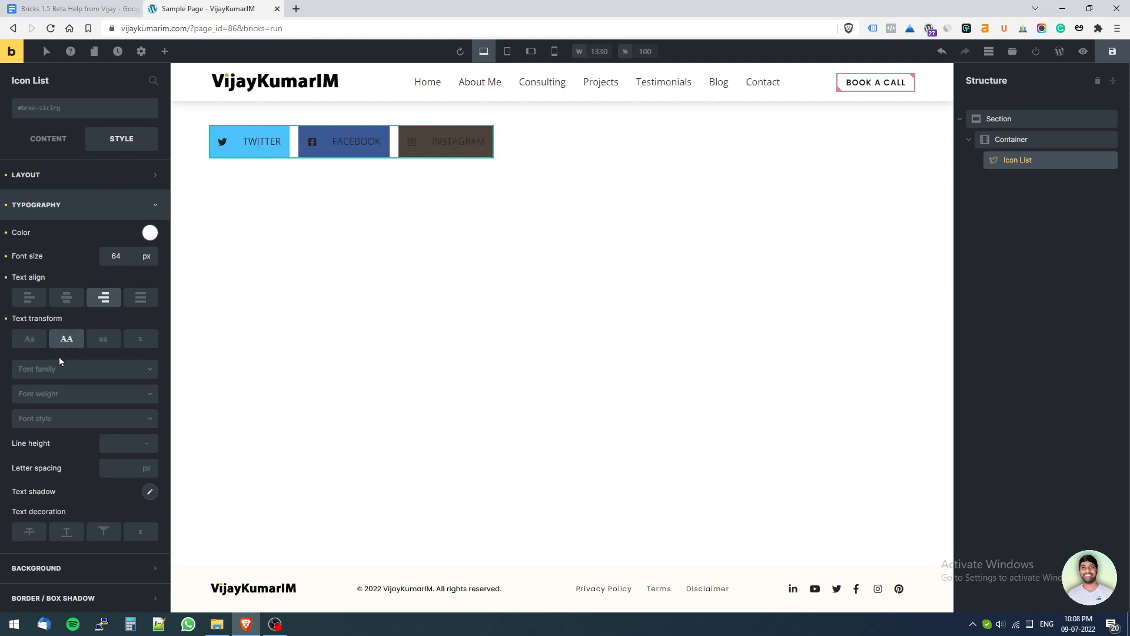
Set the Icon List's typography color to orange #ffb954, and return to its content settings.
{"action": "left_click", "coordinate": [151, 233]}
{"action": "left_click", "coordinate": [110, 260]}
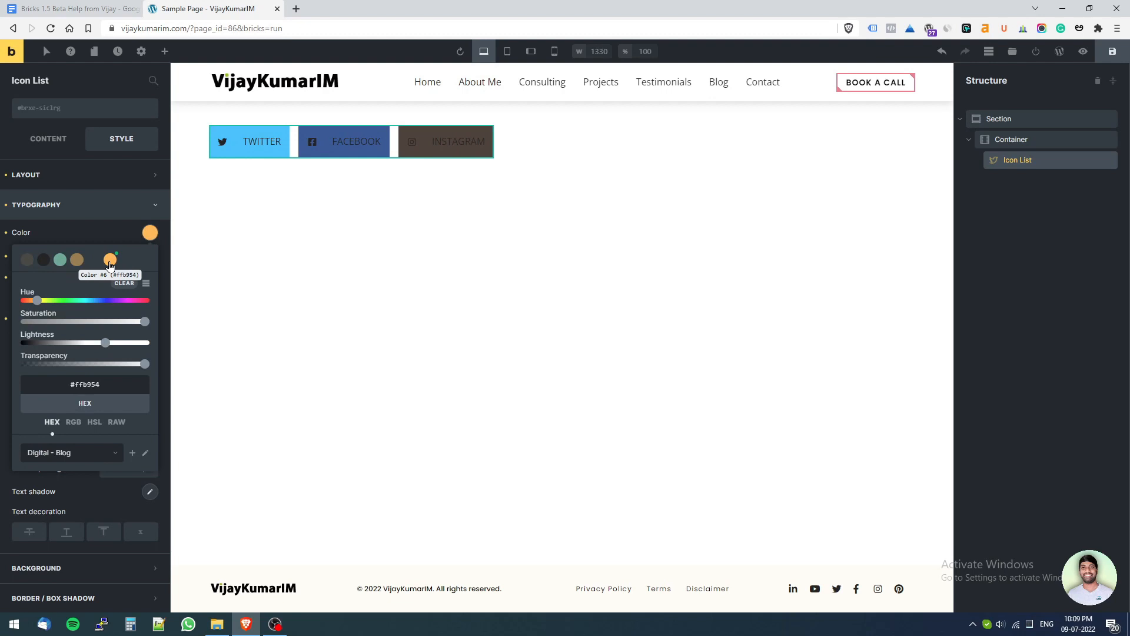
{"action": "left_click", "coordinate": [2, 285]}
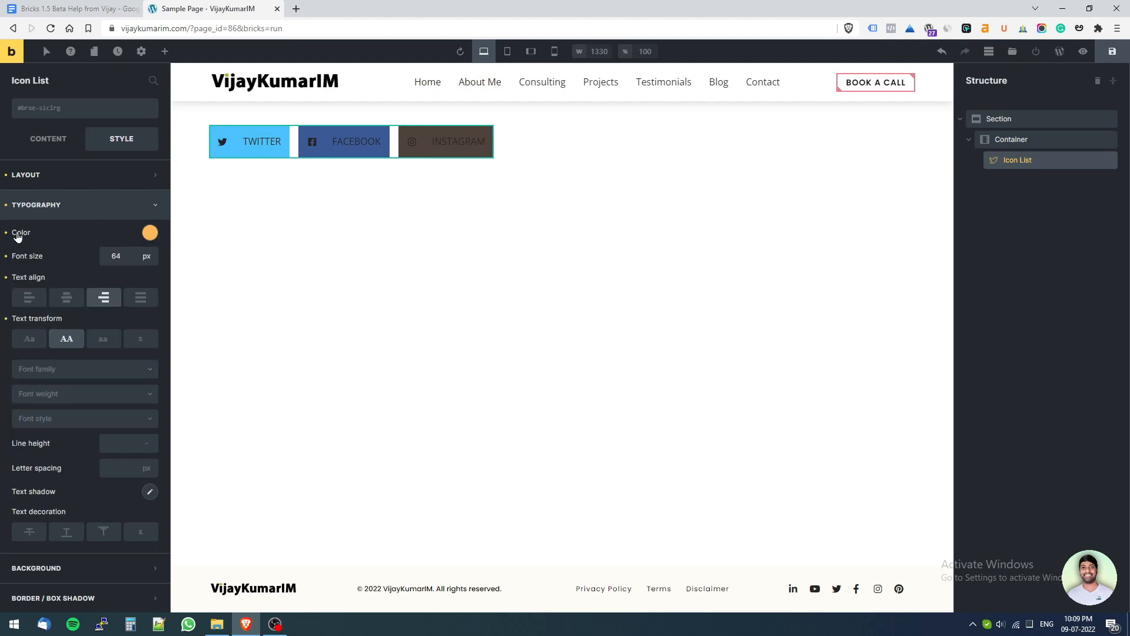
{"action": "left_click", "coordinate": [54, 143]}
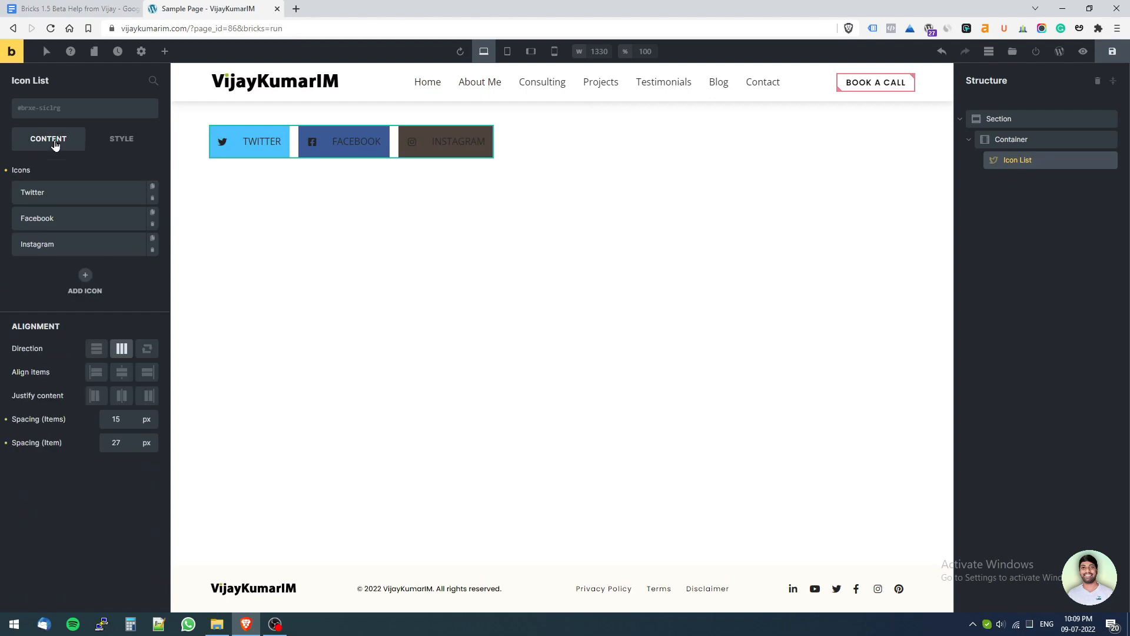
Check the Minor Improvements item about moving the history button in the notes, and return to the builder.
{"action": "left_click", "coordinate": [77, 8]}
{"action": "scroll", "coordinate": [457, 533], "scroll_direction": "down", "scroll_amount": 3}
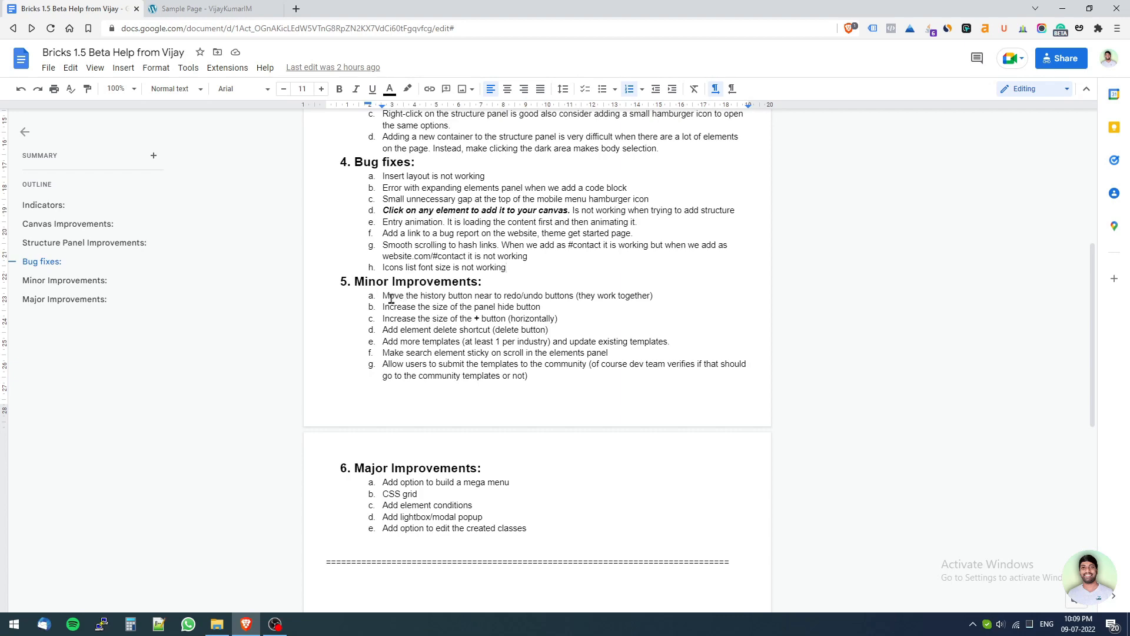
{"action": "key", "text": "ctrl+Tab"}
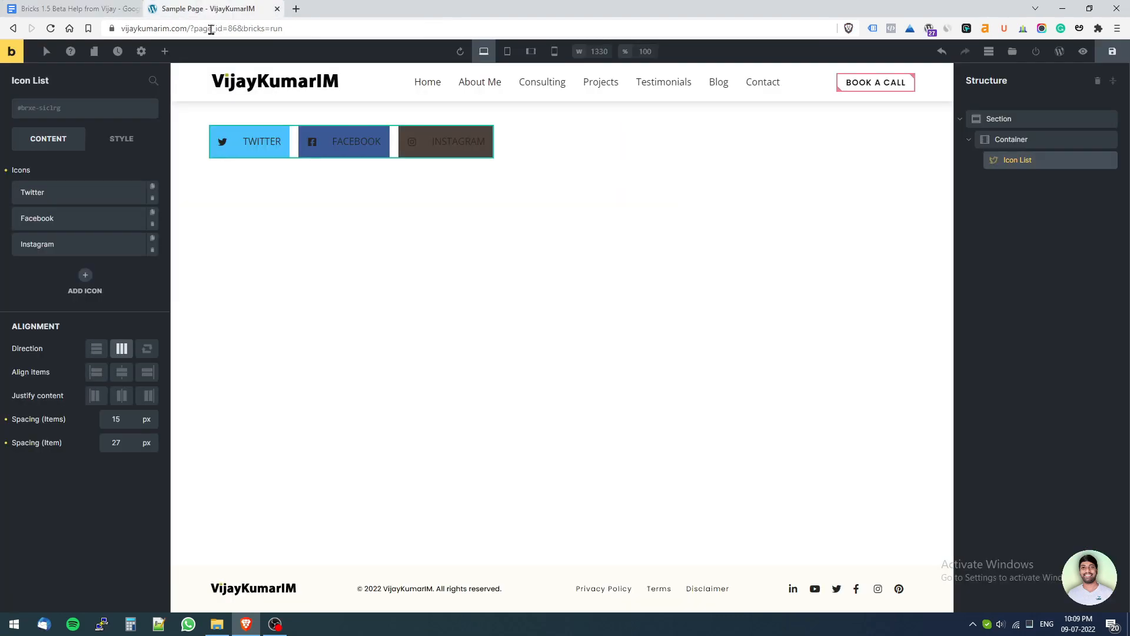
Delete the container holding the Icon List and its parent section so the canvas is empty.
{"action": "left_click", "coordinate": [522, 174]}
{"action": "right_click", "coordinate": [555, 147]}
{"action": "left_click", "coordinate": [574, 202]}
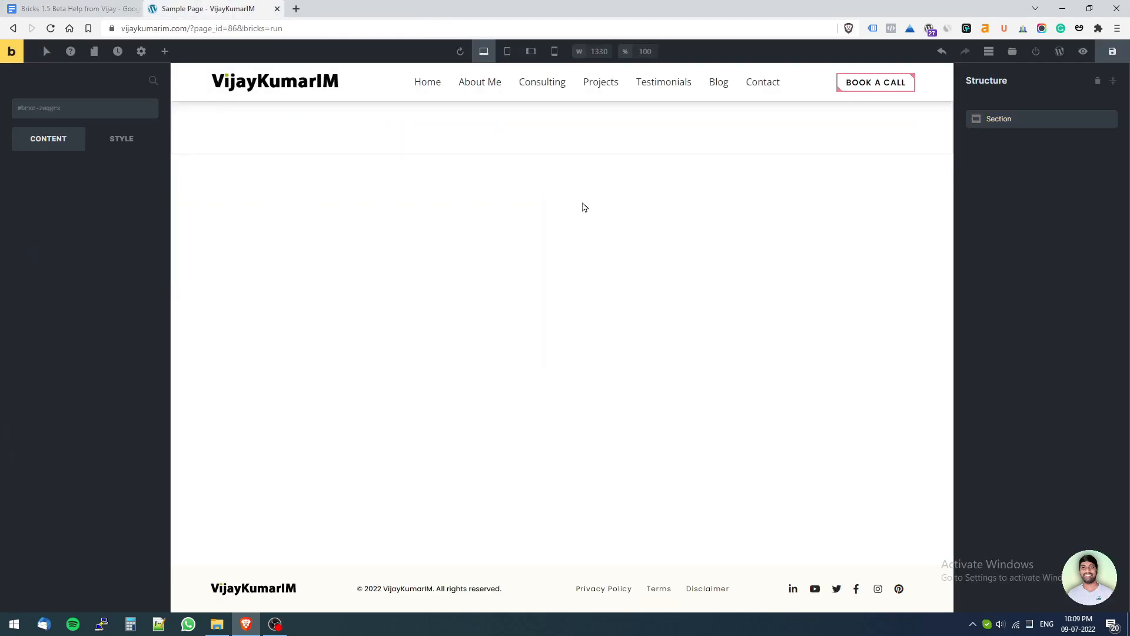
{"action": "right_click", "coordinate": [545, 118]}
{"action": "left_click", "coordinate": [583, 184]}
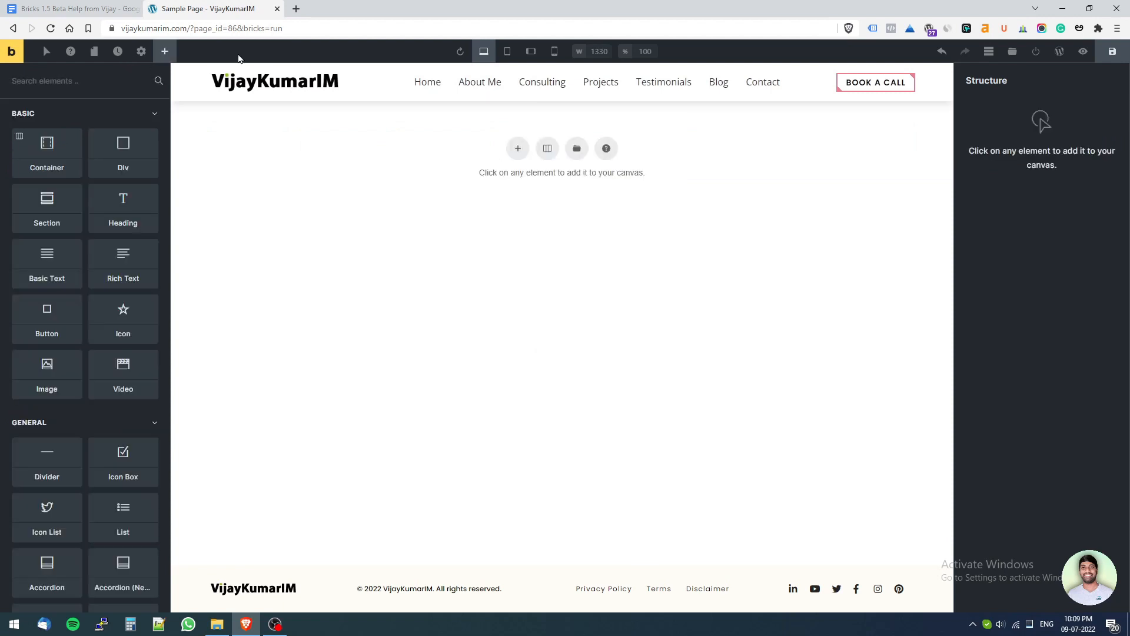
Examine the page's edit history and compare where its control sits with the undo and redo controls.
{"action": "left_click", "coordinate": [94, 51]}
{"action": "left_click", "coordinate": [112, 52]}
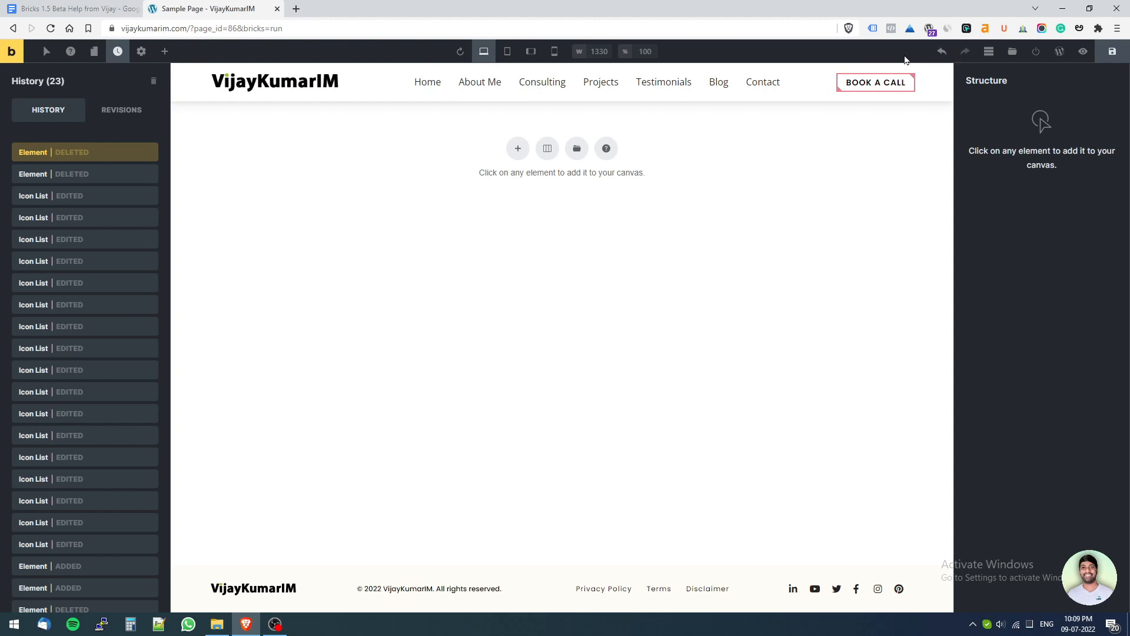
{"action": "left_click", "coordinate": [165, 51]}
{"action": "left_click", "coordinate": [119, 55]}
{"action": "left_click", "coordinate": [813, 50]}
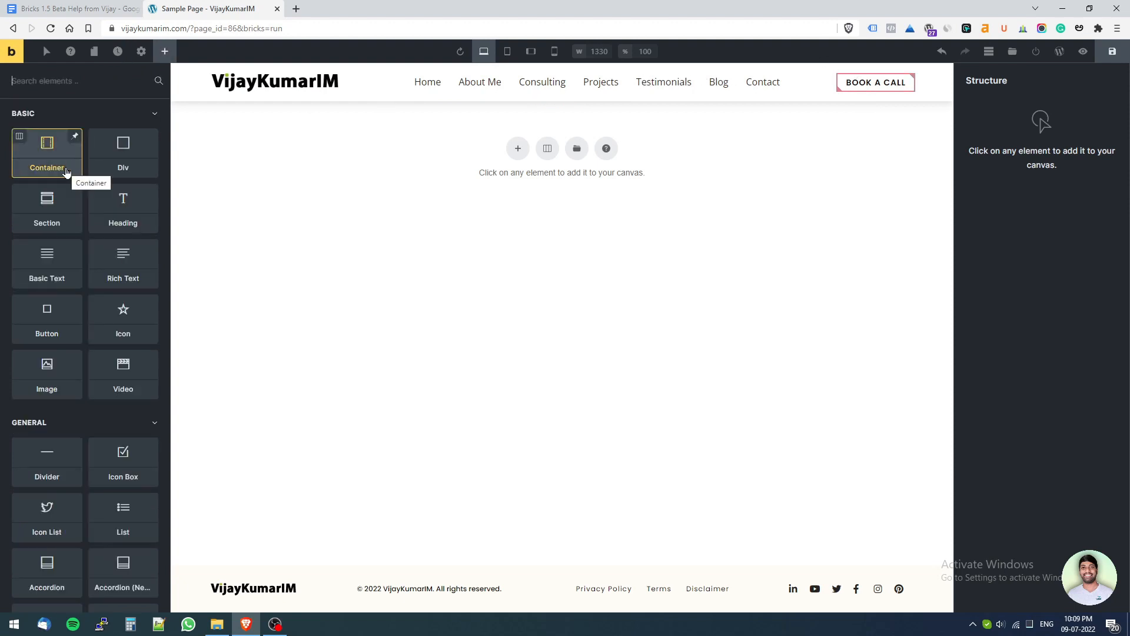
{"action": "left_click", "coordinate": [118, 51]}
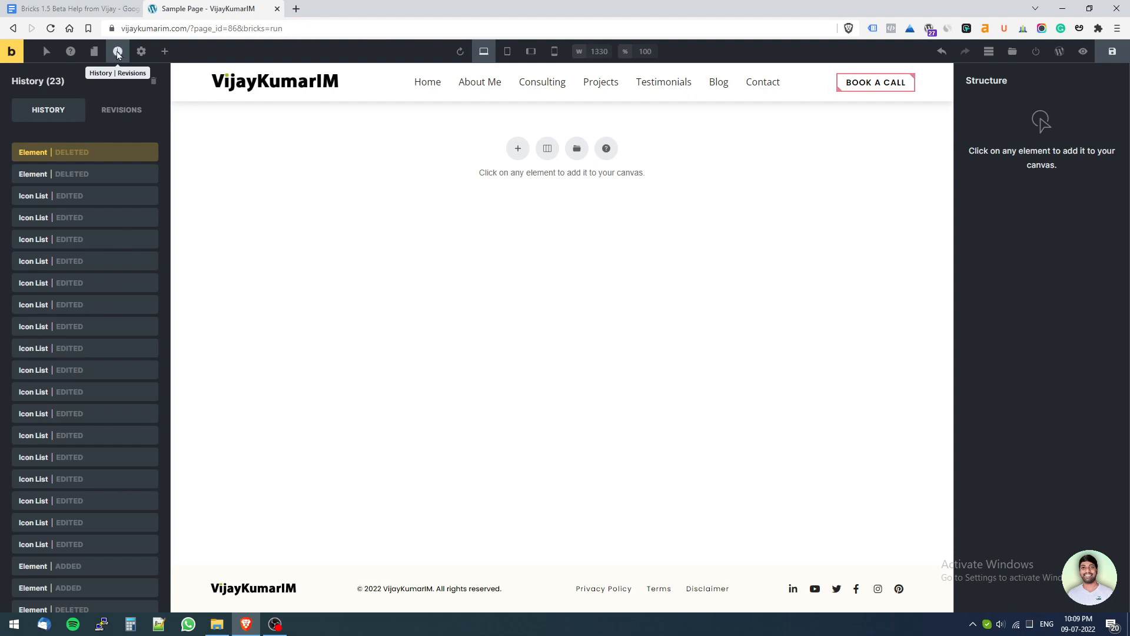
{"action": "left_click_drag", "start_coordinate": [122, 66], "coordinate": [912, 51]}
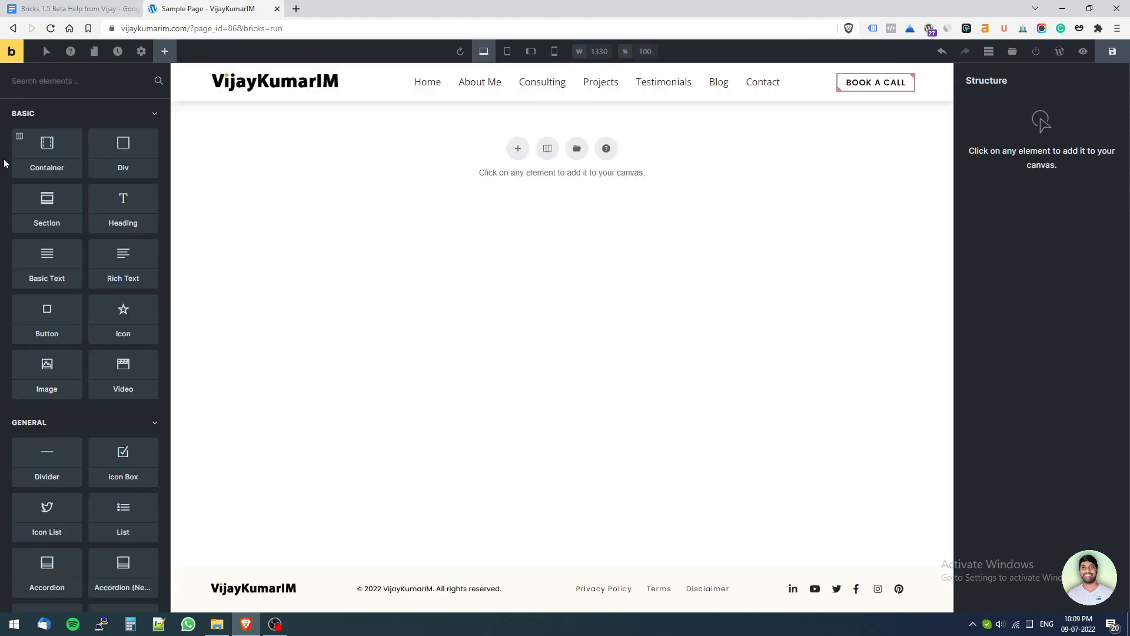
{"action": "left_click", "coordinate": [116, 51]}
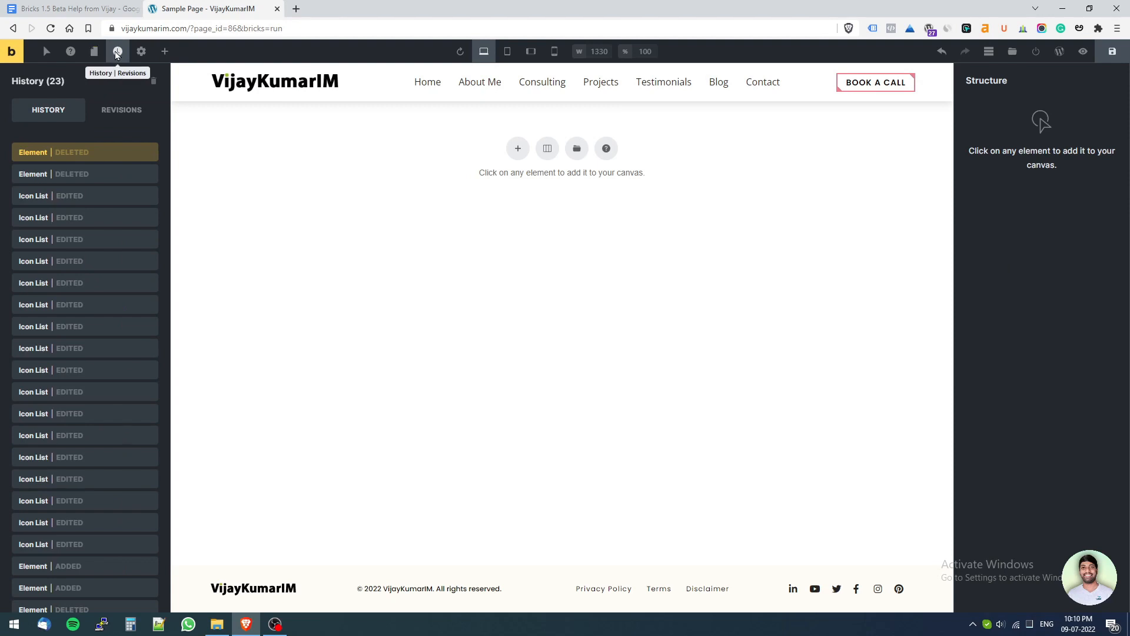
Check the panel hide button item in the notes, and collapse and expand the builder's elements panel repeatedly to examine that button's size.
{"action": "left_click", "coordinate": [117, 9]}
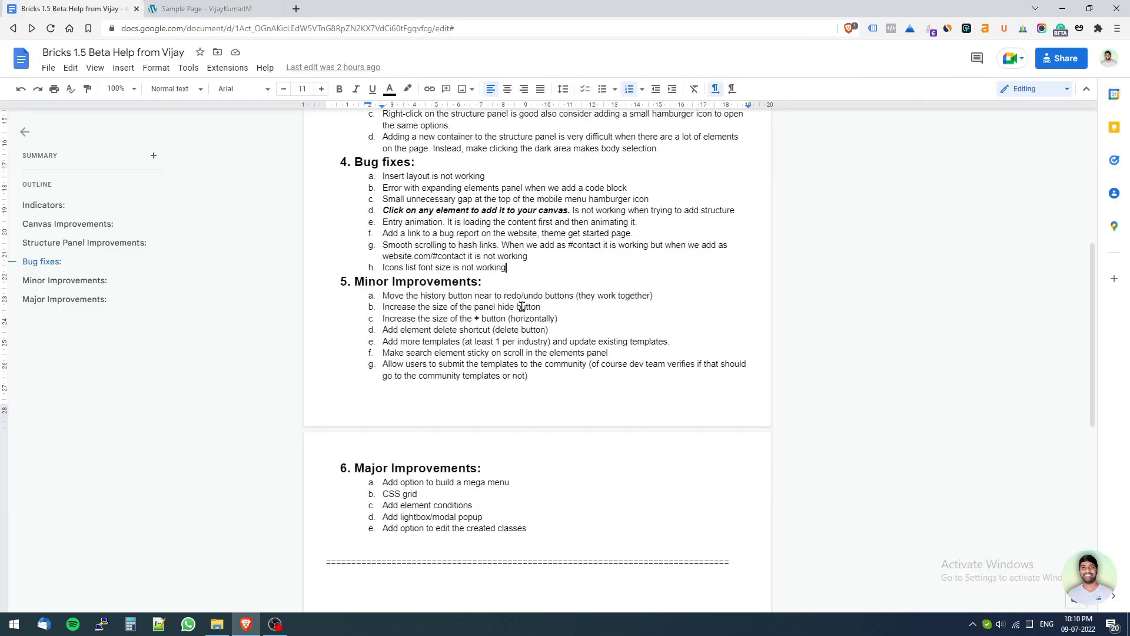
{"action": "left_click", "coordinate": [231, 7]}
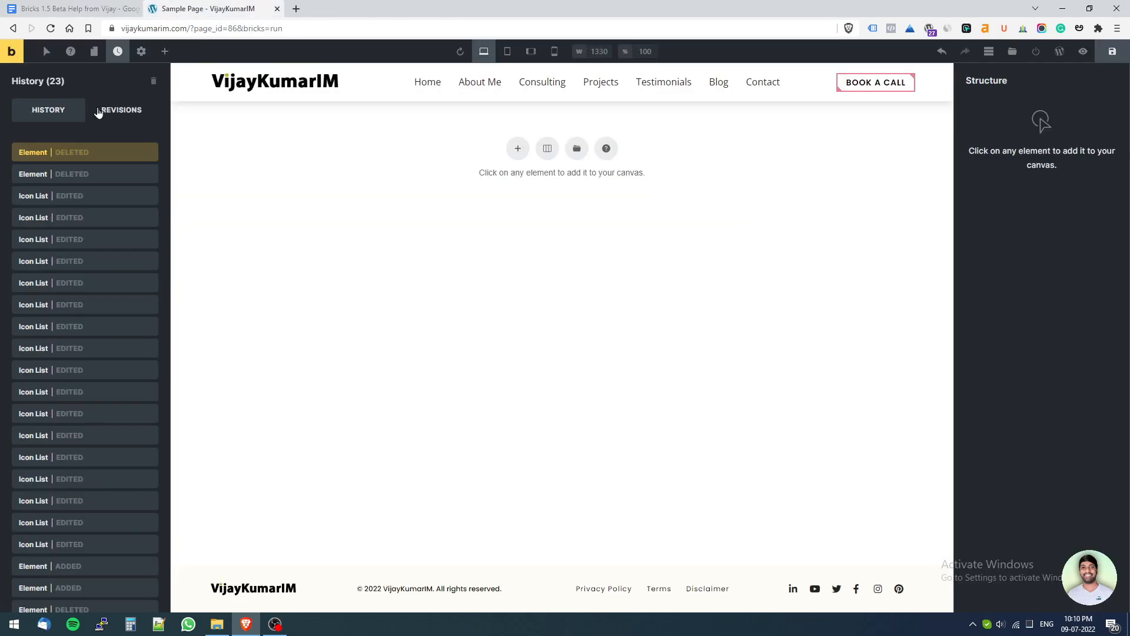
{"action": "left_click", "coordinate": [165, 52]}
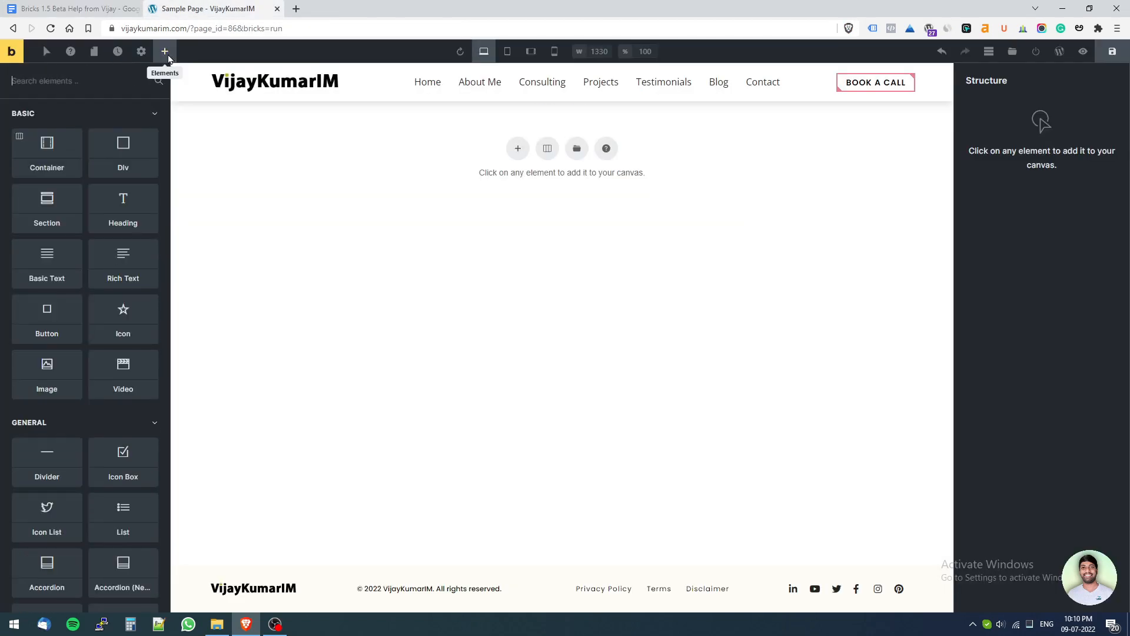
{"action": "left_click", "coordinate": [171, 347]}
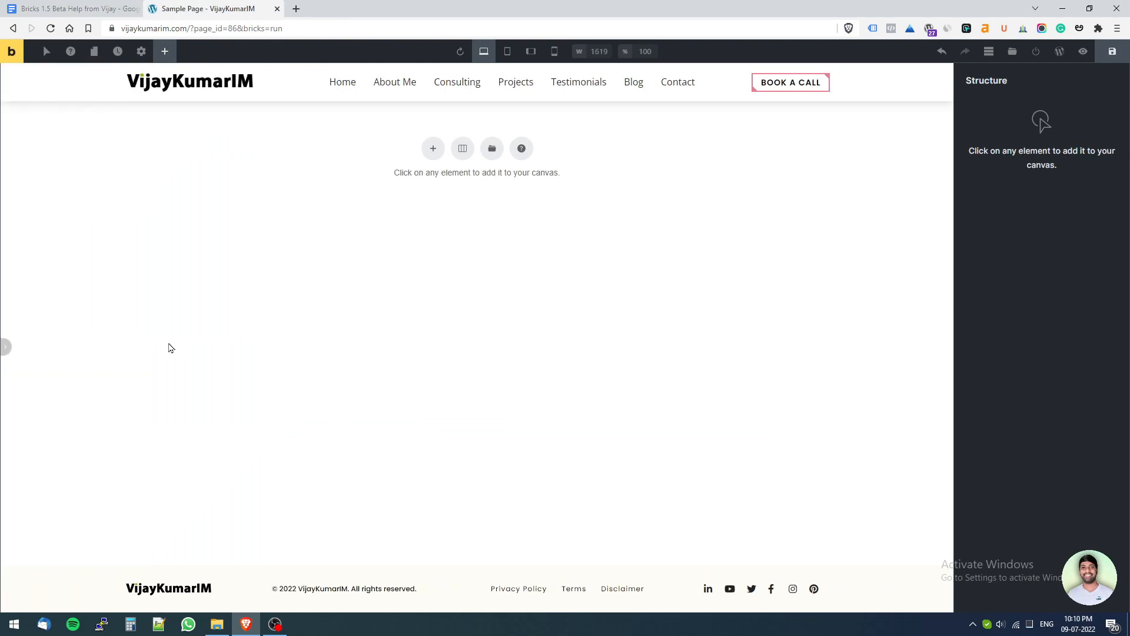
{"action": "left_click", "coordinate": [5, 348]}
{"action": "mouse_move", "coordinate": [173, 339]}
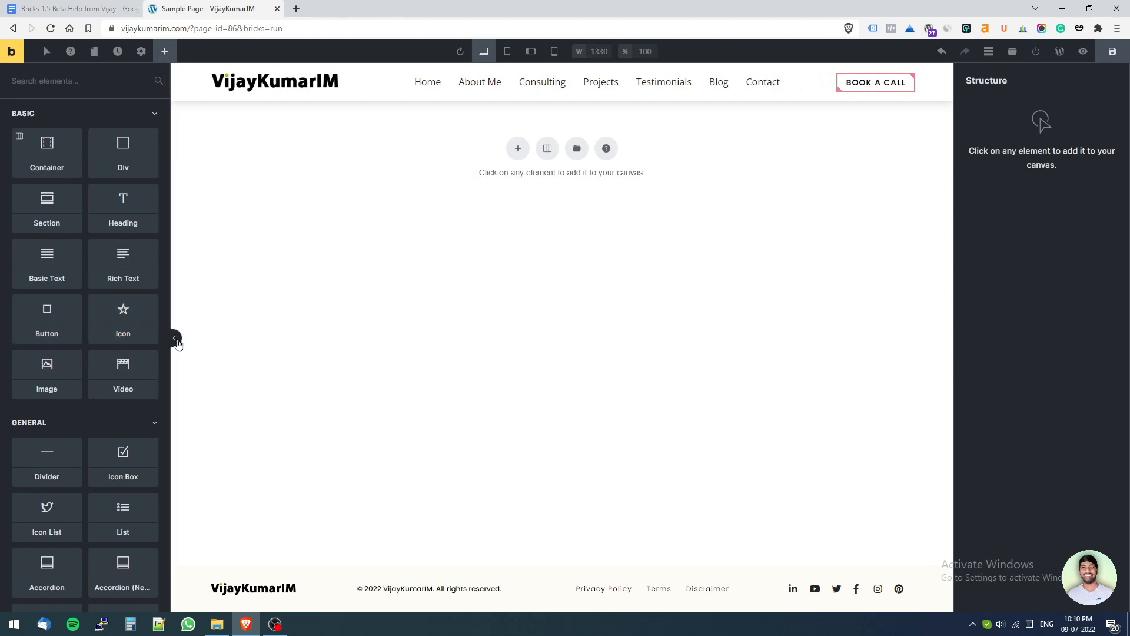
{"action": "left_click", "coordinate": [177, 340]}
{"action": "left_click", "coordinate": [3, 346]}
{"action": "mouse_move", "coordinate": [166, 325]}
{"action": "mouse_move", "coordinate": [176, 344]}
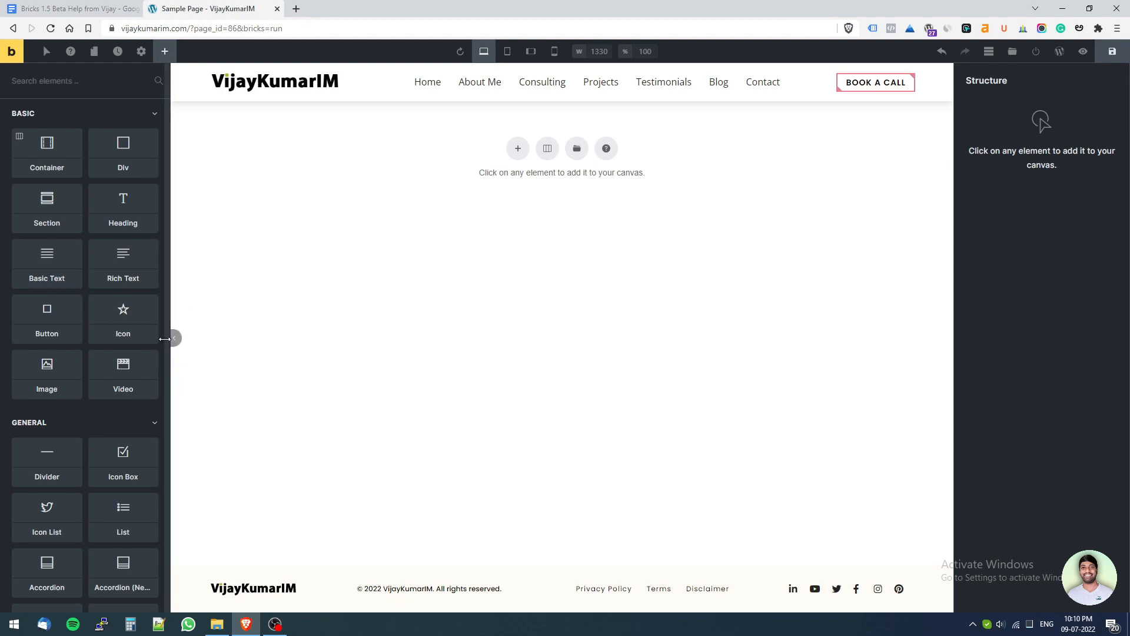
{"action": "left_click", "coordinate": [173, 347]}
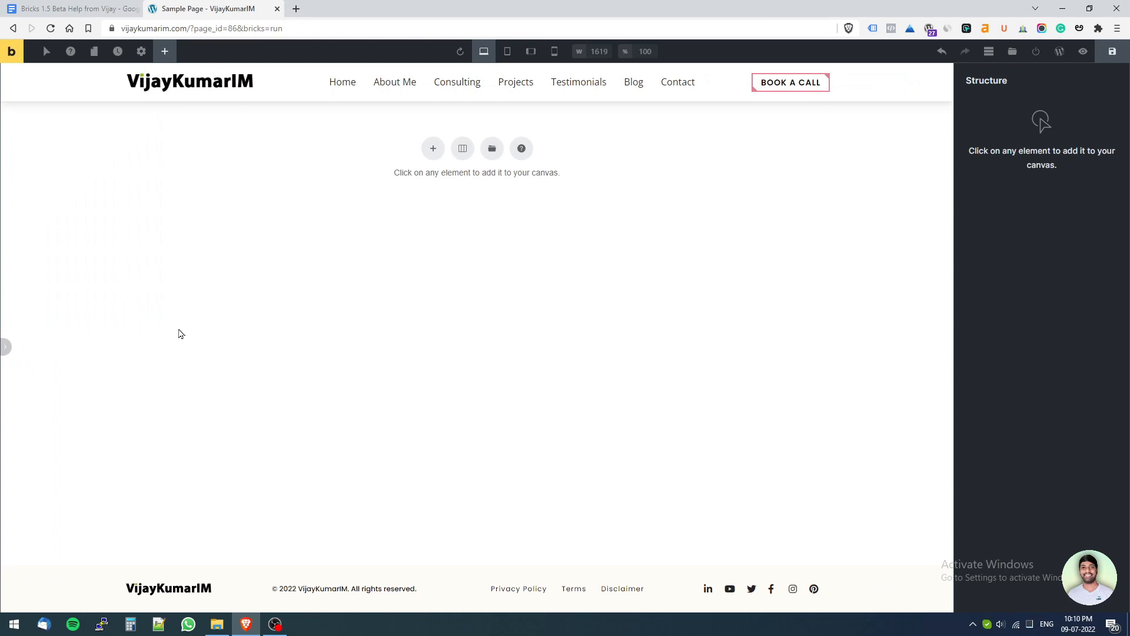
{"action": "left_click", "coordinate": [4, 347]}
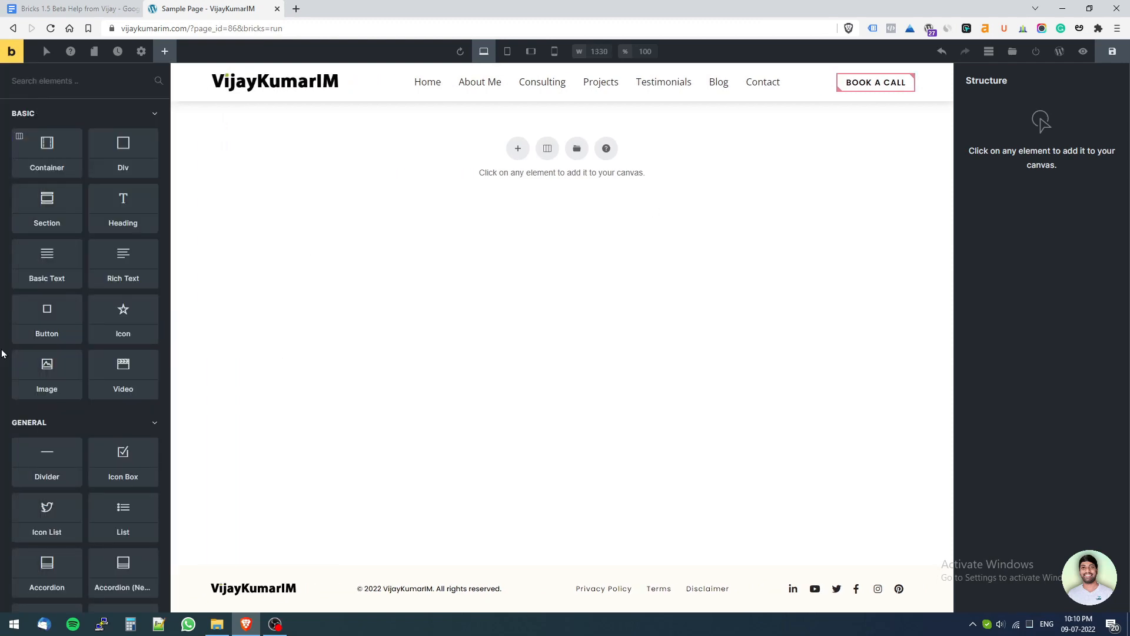
Check the notes item about enlarging the + button, and examine that button and the element list in the builder.
{"action": "left_click", "coordinate": [79, 7]}
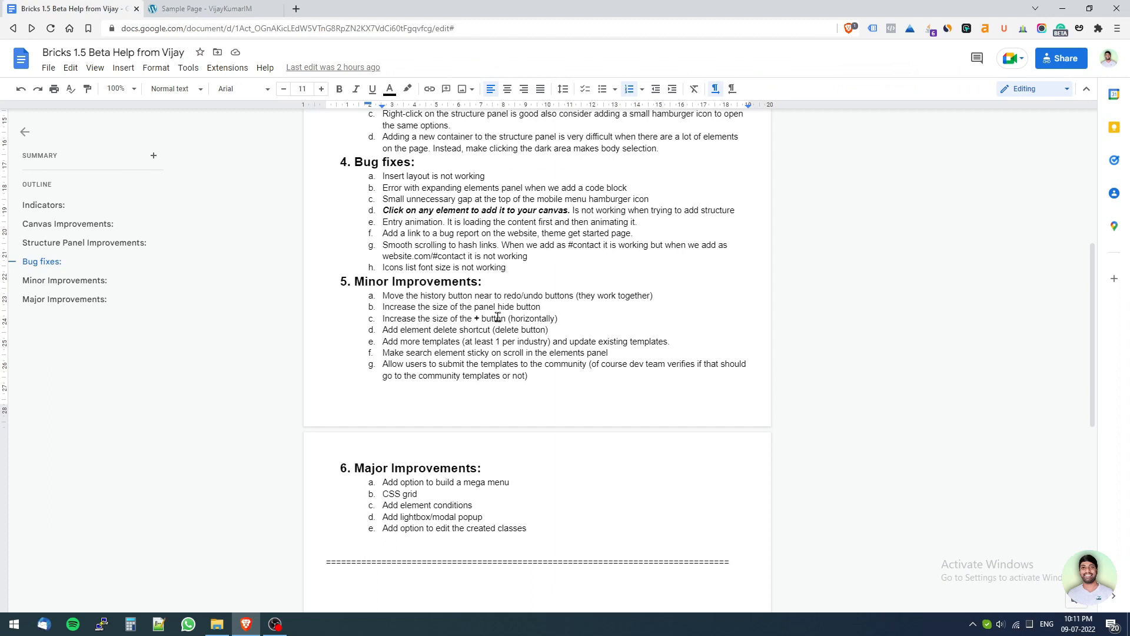
{"action": "left_click", "coordinate": [164, 9]}
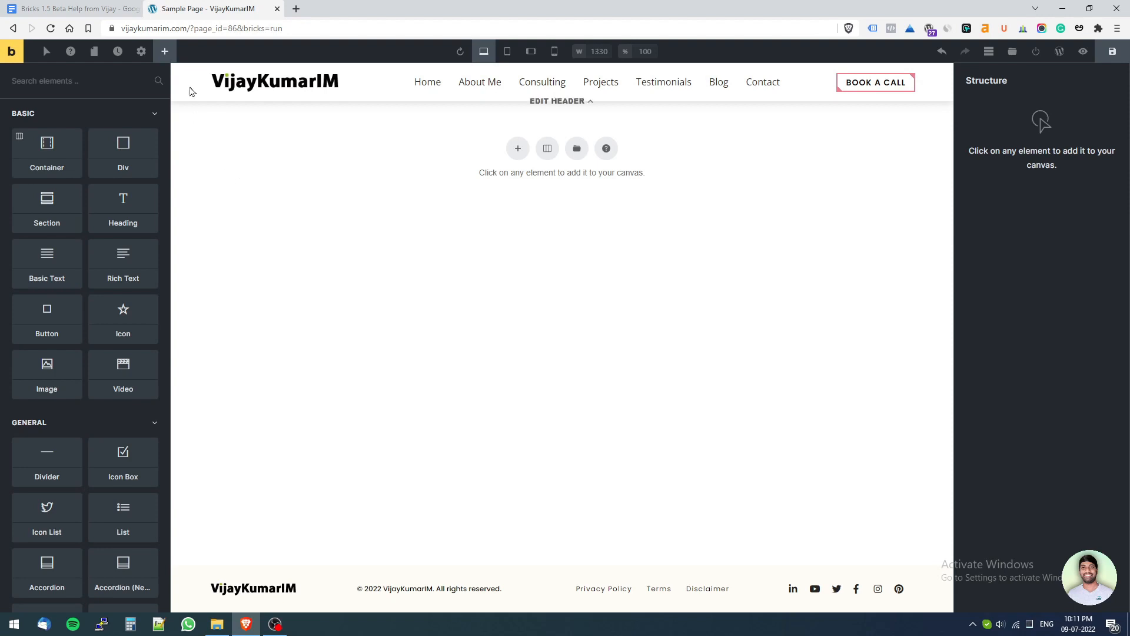
{"action": "scroll", "coordinate": [87, 442], "scroll_direction": "down", "scroll_amount": 7}
{"action": "scroll", "coordinate": [87, 442], "scroll_direction": "up", "scroll_amount": 7}
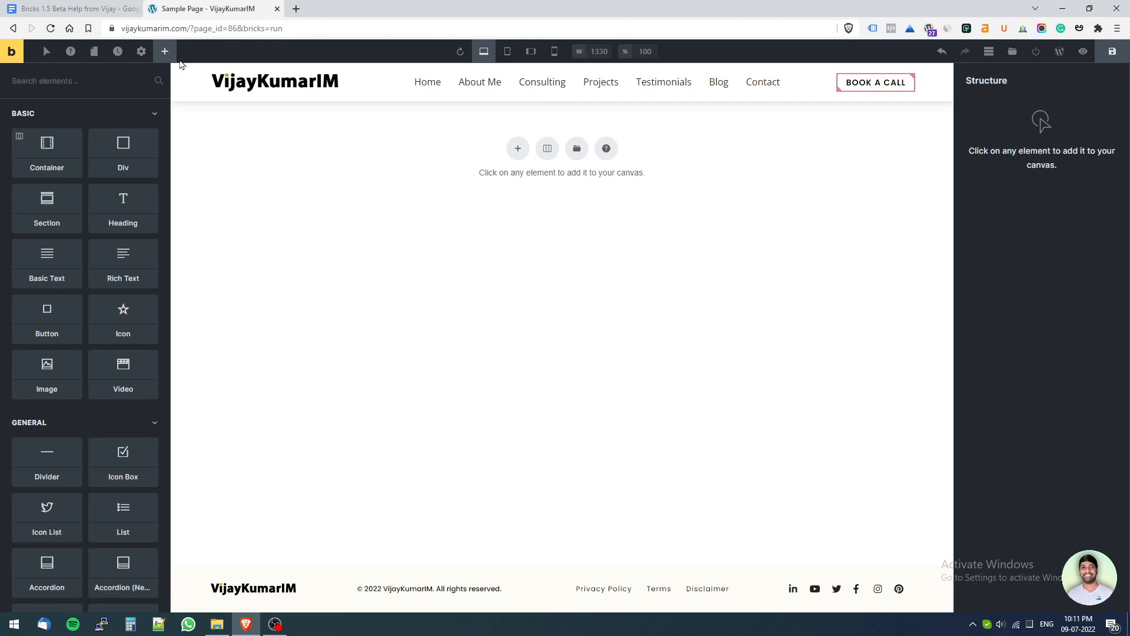
Check the element delete shortcut item in the notes, and add a section with a container to the empty canvas in the builder.
{"action": "key", "text": "ctrl+shift+Tab"}
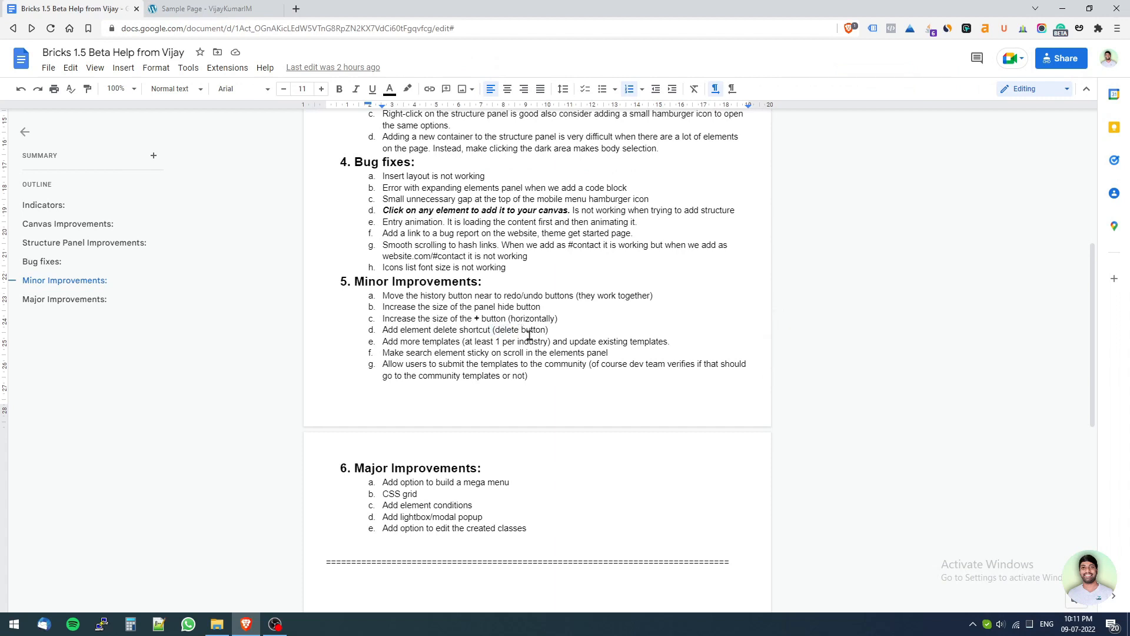
{"action": "left_click", "coordinate": [176, 9]}
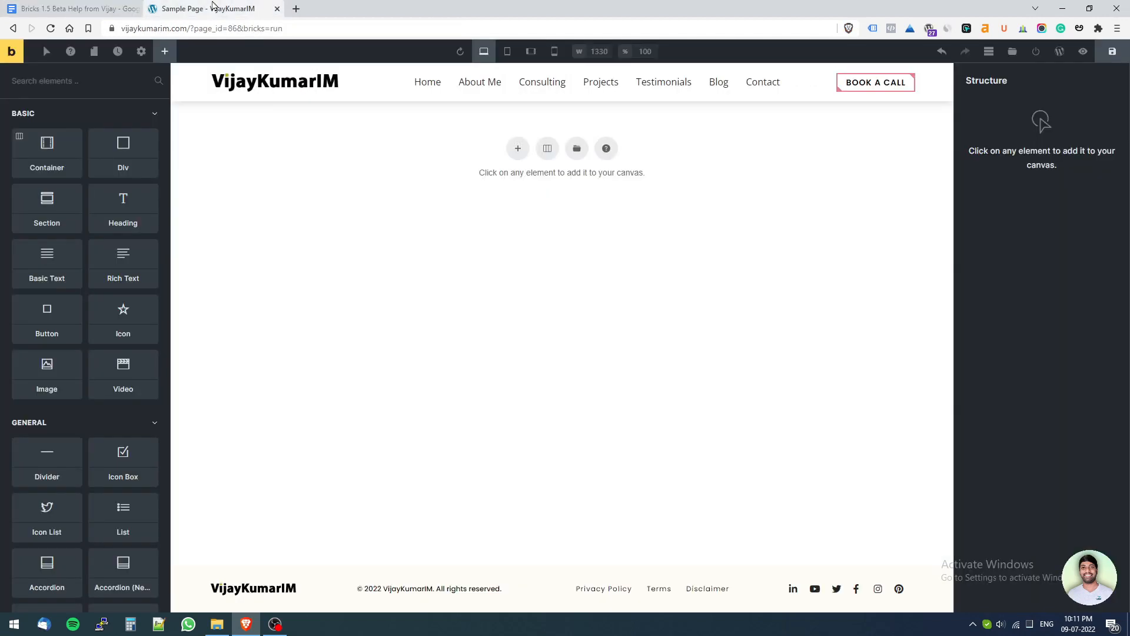
{"action": "left_click", "coordinate": [518, 148]}
{"action": "left_click", "coordinate": [254, 209]}
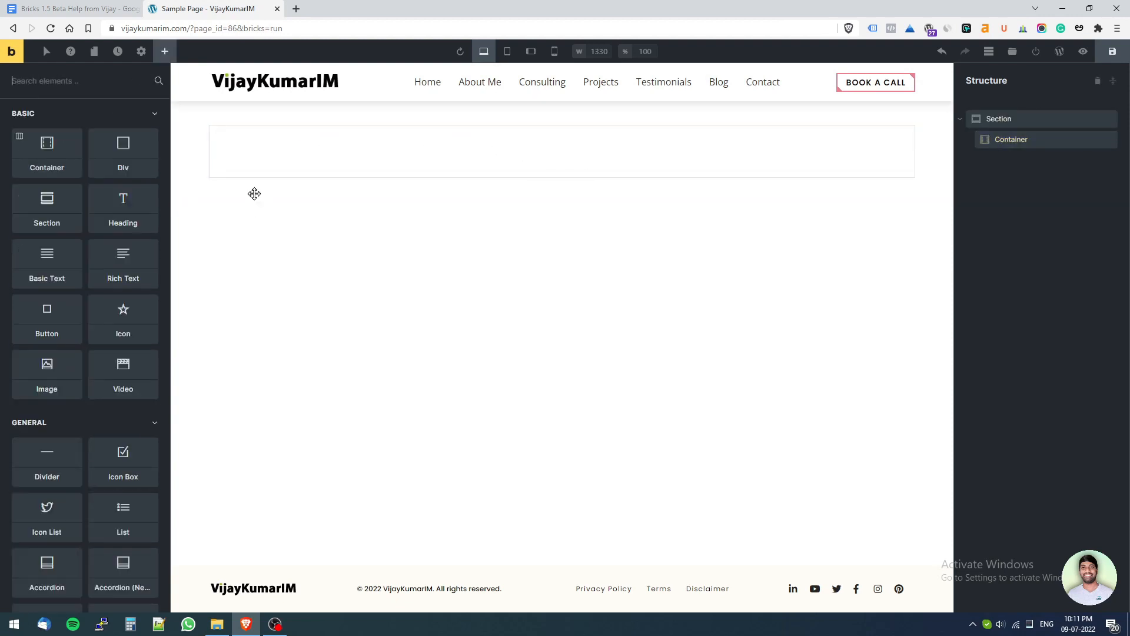
Select the new container and examine its context options for Delete and any listed shortcut, without applying one.
{"action": "left_click", "coordinate": [200, 149]}
{"action": "right_click", "coordinate": [384, 158]}
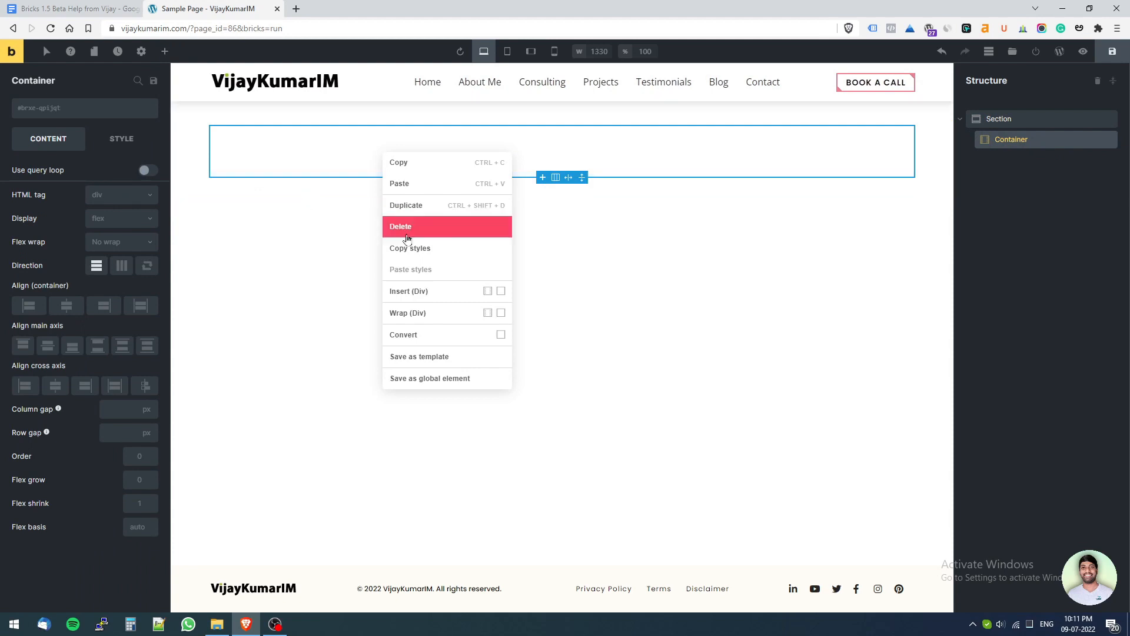
{"action": "left_click", "coordinate": [227, 138]}
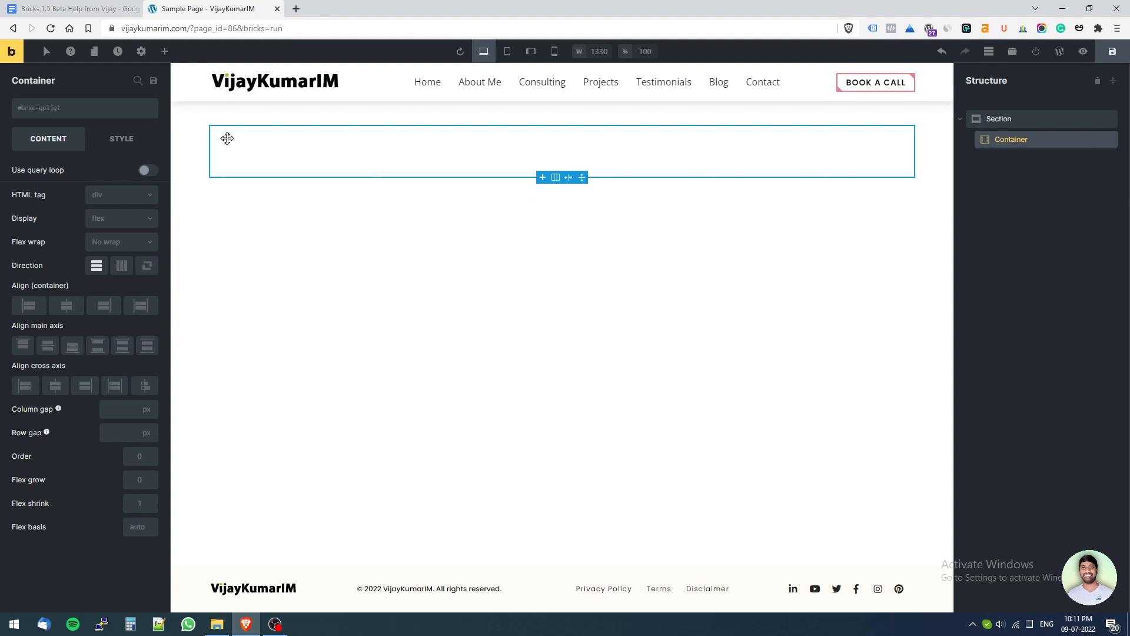
{"action": "left_click", "coordinate": [279, 116]}
{"action": "left_click", "coordinate": [287, 163]}
{"action": "left_click", "coordinate": [330, 118]}
{"action": "left_click", "coordinate": [348, 141]}
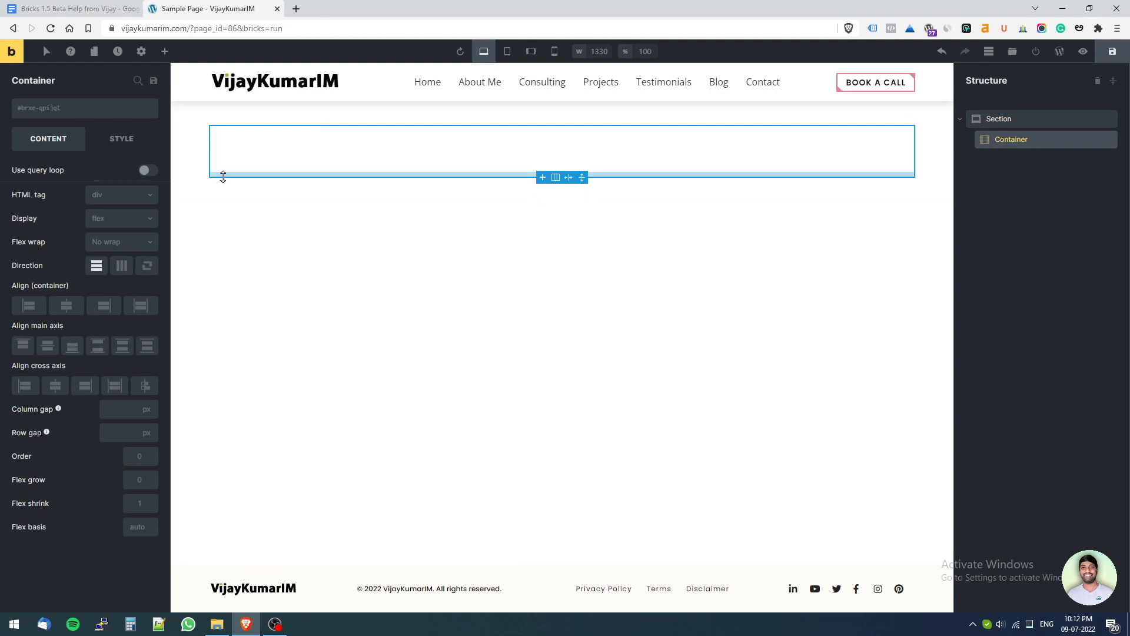
{"action": "right_click", "coordinate": [316, 139]}
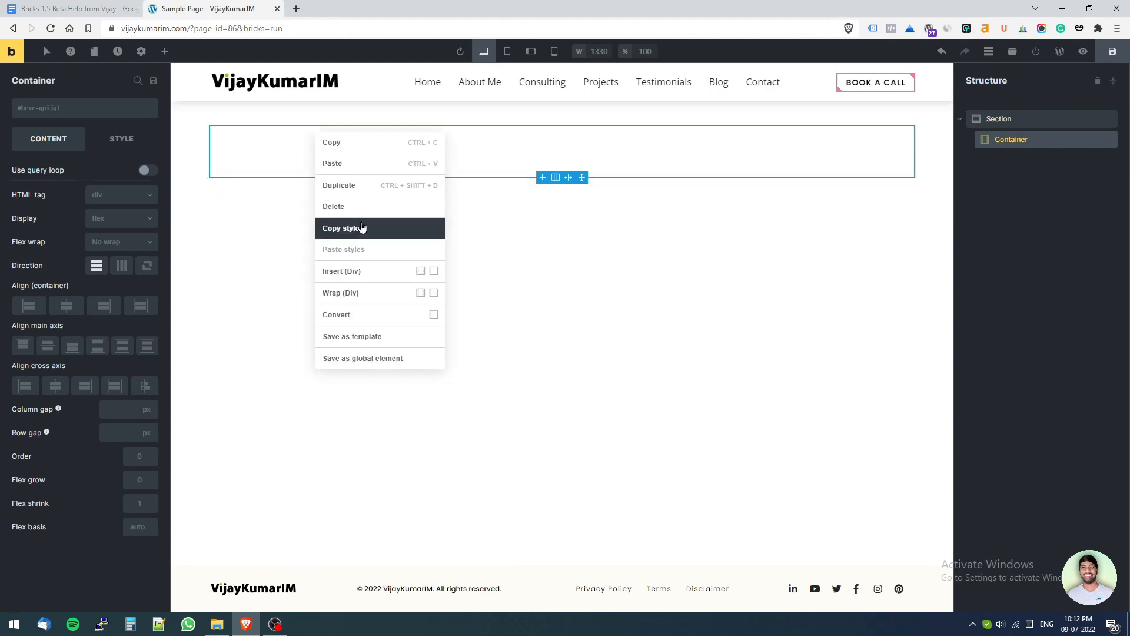
{"action": "left_click", "coordinate": [497, 212]}
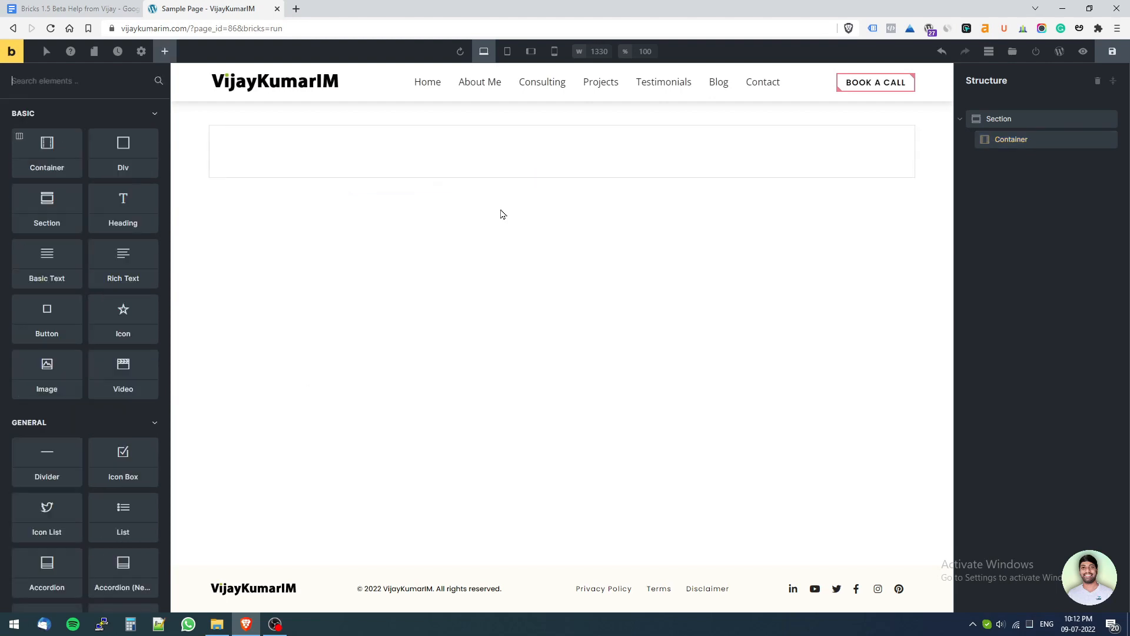
Check the notes item about adding more templates, and view the builder's community templates filtered to the Liv bundle.
{"action": "left_click", "coordinate": [100, 5]}
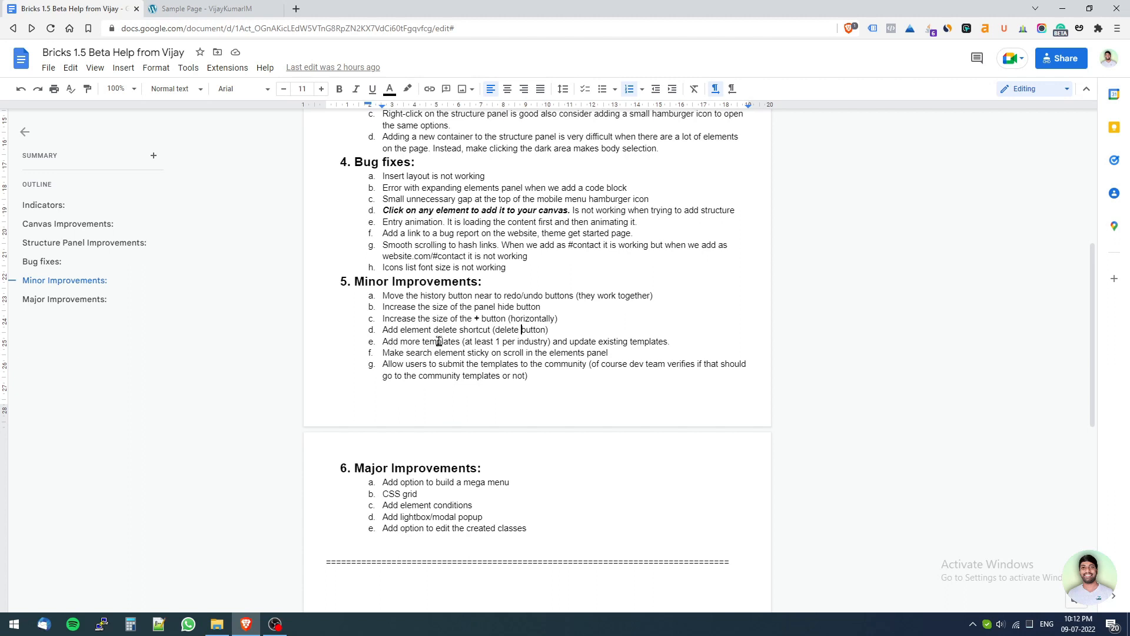
{"action": "left_click", "coordinate": [206, 8]}
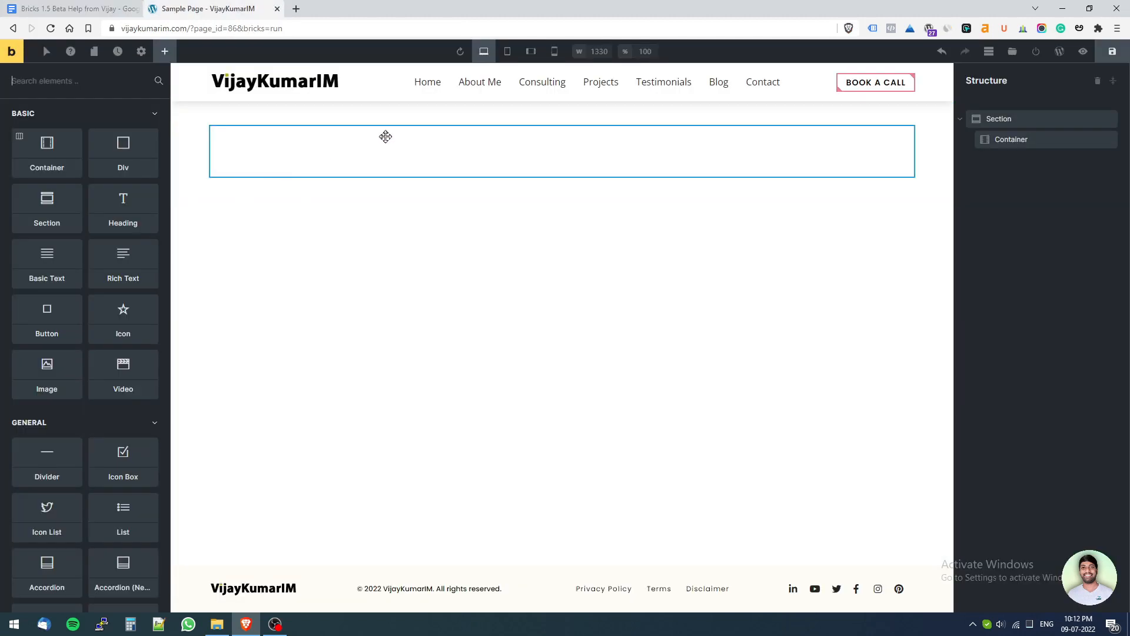
{"action": "left_click", "coordinate": [1010, 53]}
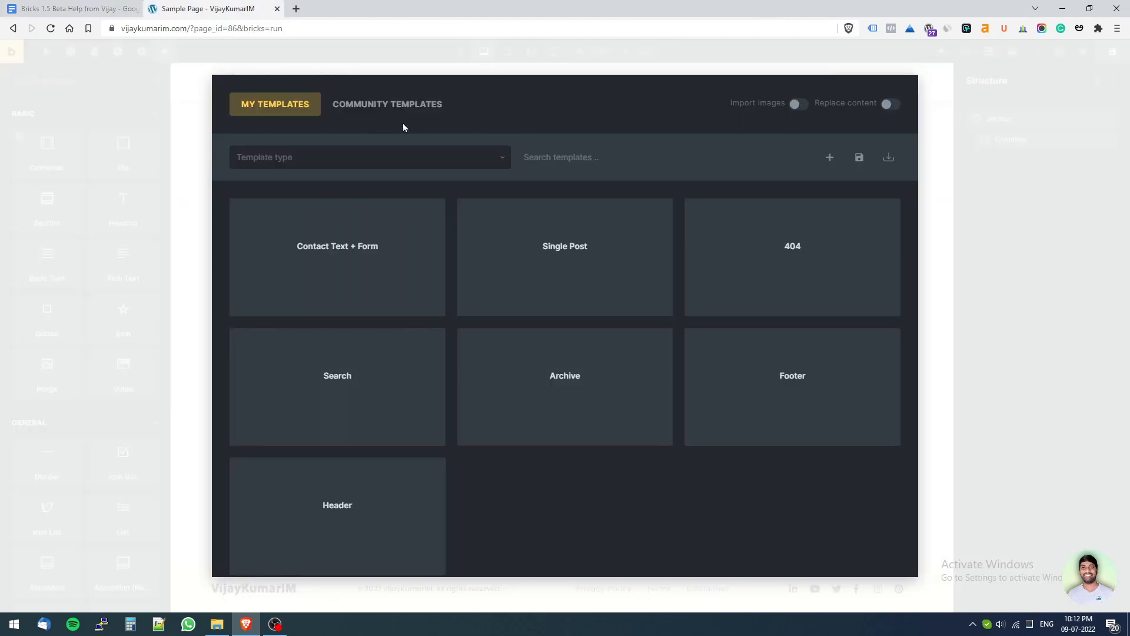
{"action": "left_click", "coordinate": [380, 110]}
{"action": "left_click", "coordinate": [351, 162]}
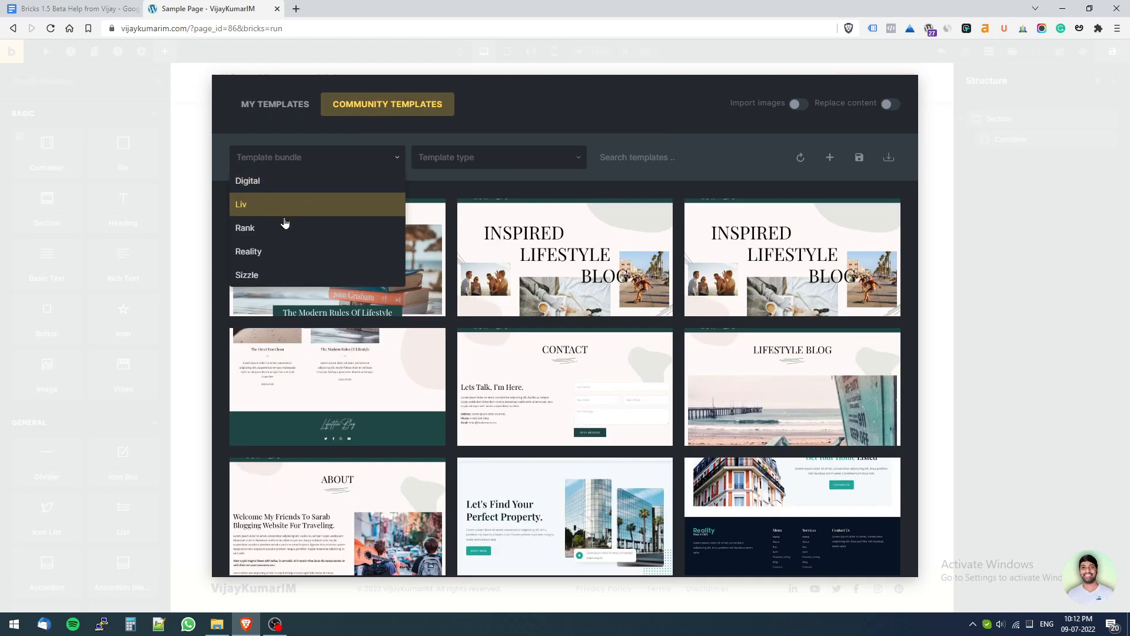
{"action": "left_click", "coordinate": [328, 207]}
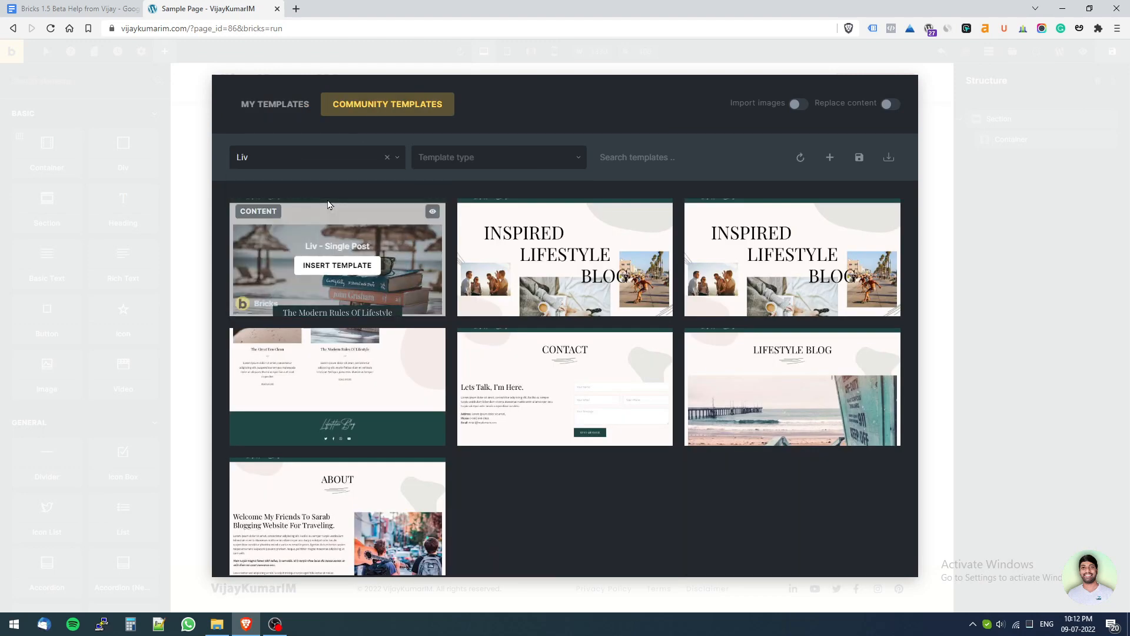
Filter the community templates by the Rank and Reality bundles, and look over the bundle choices and template previews.
{"action": "left_click", "coordinate": [315, 161]}
{"action": "left_click", "coordinate": [268, 226]}
{"action": "left_click", "coordinate": [293, 159]}
{"action": "left_click", "coordinate": [285, 251]}
{"action": "left_click", "coordinate": [290, 161]}
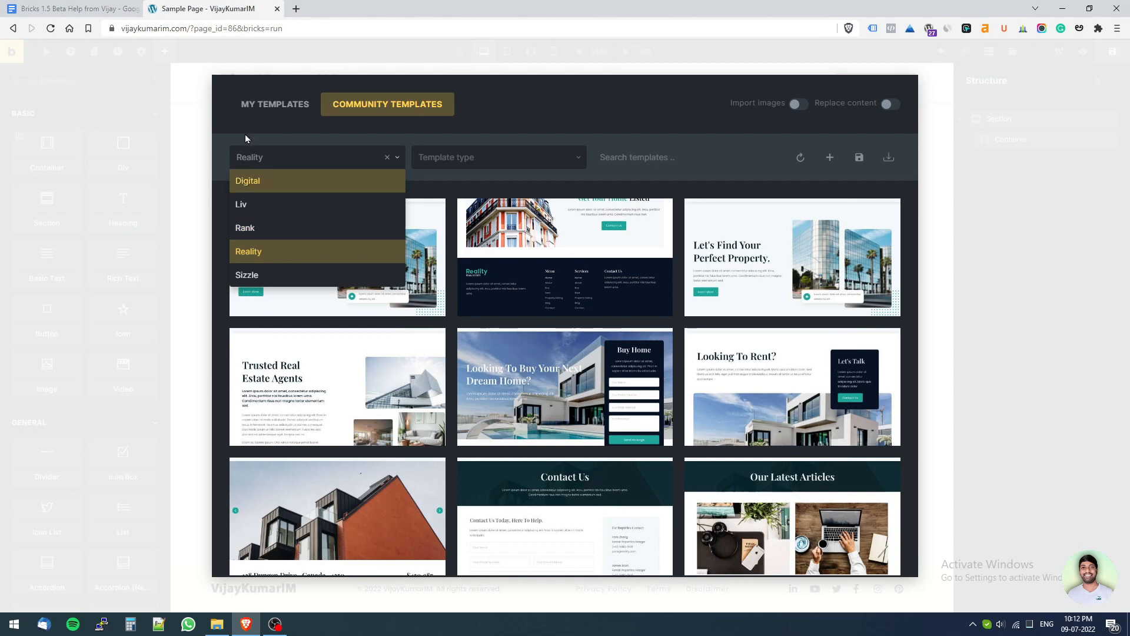
{"action": "left_click", "coordinate": [334, 139]}
{"action": "left_click", "coordinate": [302, 158]}
{"action": "scroll", "coordinate": [652, 413], "scroll_direction": "down", "scroll_amount": 3}
{"action": "scroll", "coordinate": [652, 414], "scroll_direction": "up", "scroll_amount": 2}
{"action": "left_click", "coordinate": [292, 140]}
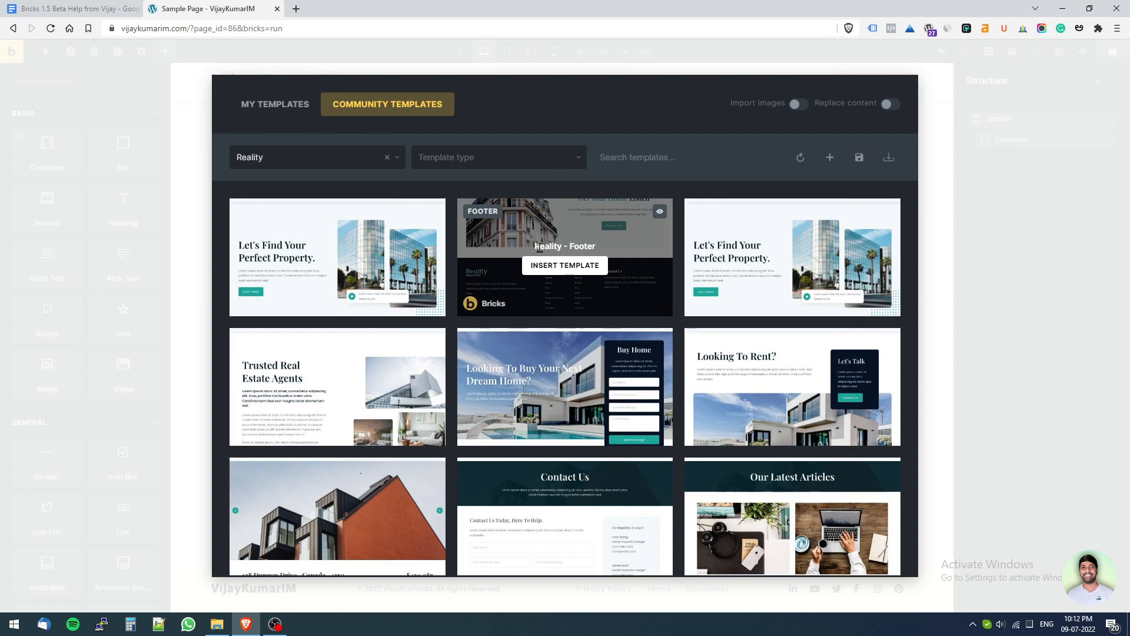
Check the sticky element search item in the notes, and examine how the search field behaves while browsing the builder's elements.
{"action": "left_click", "coordinate": [86, 5]}
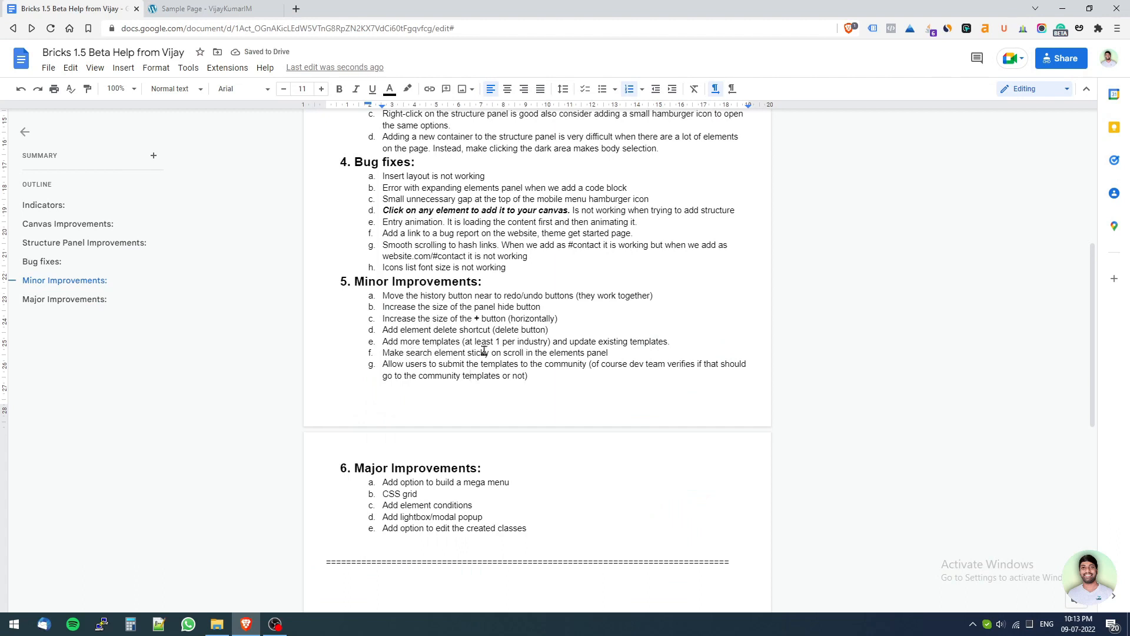
{"action": "left_click", "coordinate": [154, 10]}
{"action": "scroll", "coordinate": [89, 350], "scroll_direction": "down", "scroll_amount": 8}
{"action": "scroll", "coordinate": [90, 350], "scroll_direction": "up", "scroll_amount": 2}
{"action": "scroll", "coordinate": [90, 349], "scroll_direction": "up", "scroll_amount": 6}
{"action": "scroll", "coordinate": [89, 349], "scroll_direction": "down", "scroll_amount": 6}
{"action": "scroll", "coordinate": [90, 350], "scroll_direction": "up", "scroll_amount": 6}
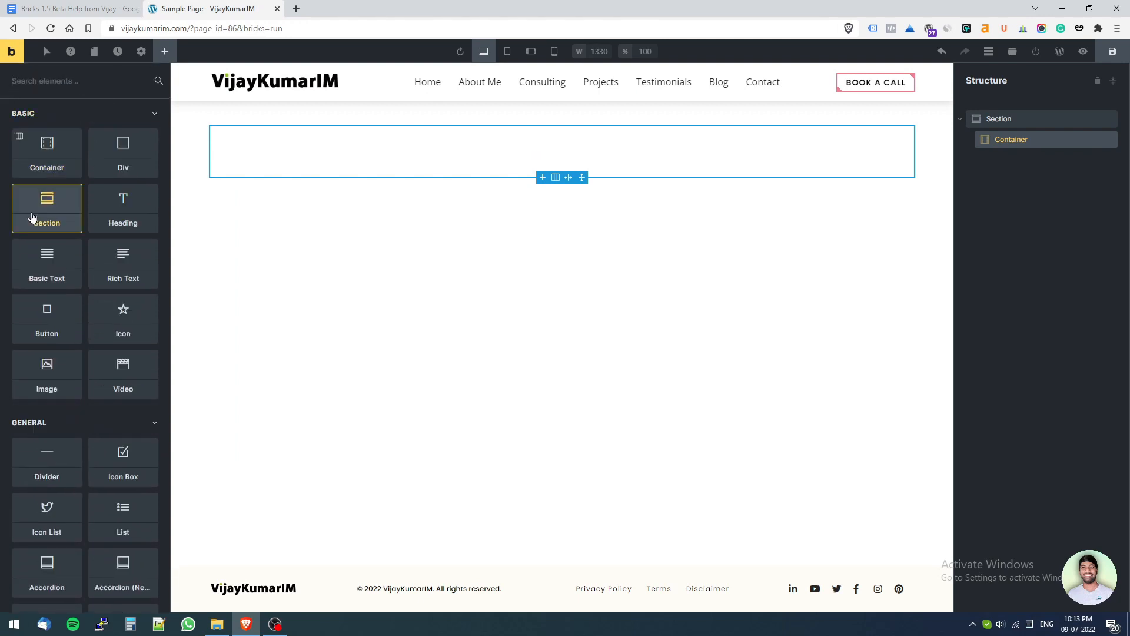
Browse the elements list down to the Media group and back, examining whether the element search field stays in view.
{"action": "scroll", "coordinate": [45, 217], "scroll_direction": "down", "scroll_amount": 5}
{"action": "scroll", "coordinate": [45, 214], "scroll_direction": "up", "scroll_amount": 2}
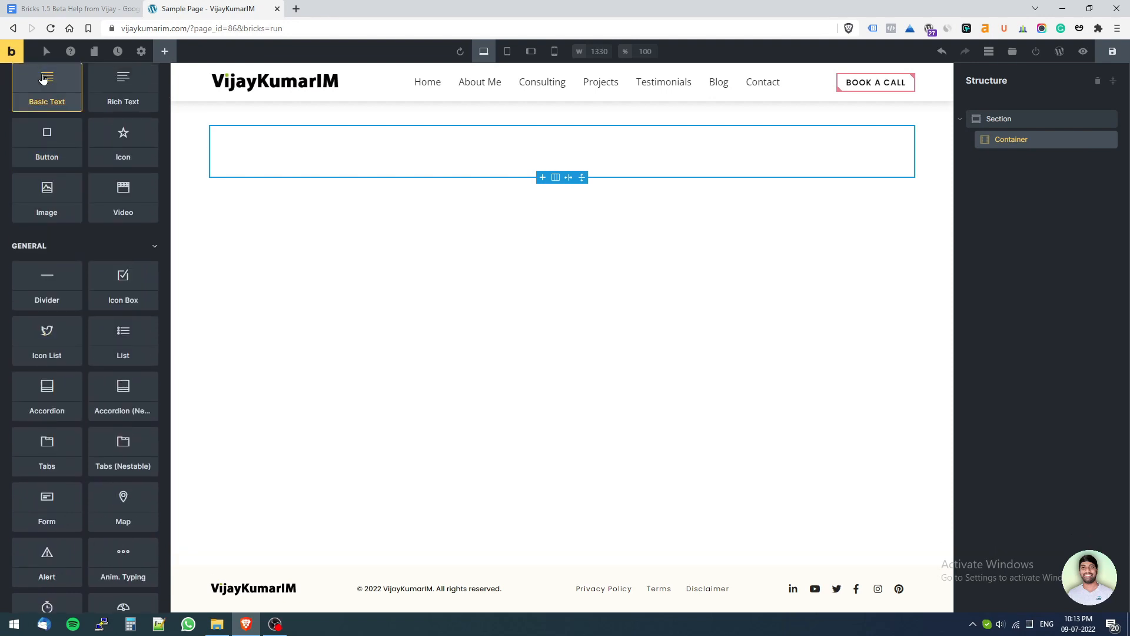
{"action": "scroll", "coordinate": [67, 232], "scroll_direction": "down", "scroll_amount": 15}
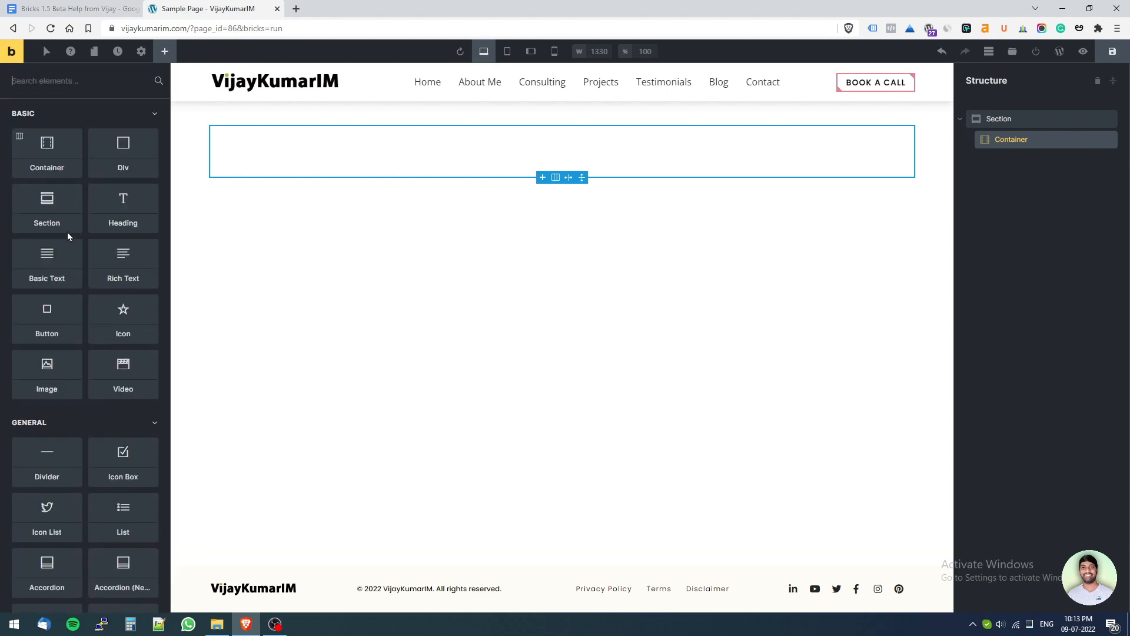
{"action": "scroll", "coordinate": [97, 236], "scroll_direction": "down", "scroll_amount": 3}
{"action": "scroll", "coordinate": [97, 235], "scroll_direction": "up", "scroll_amount": 10}
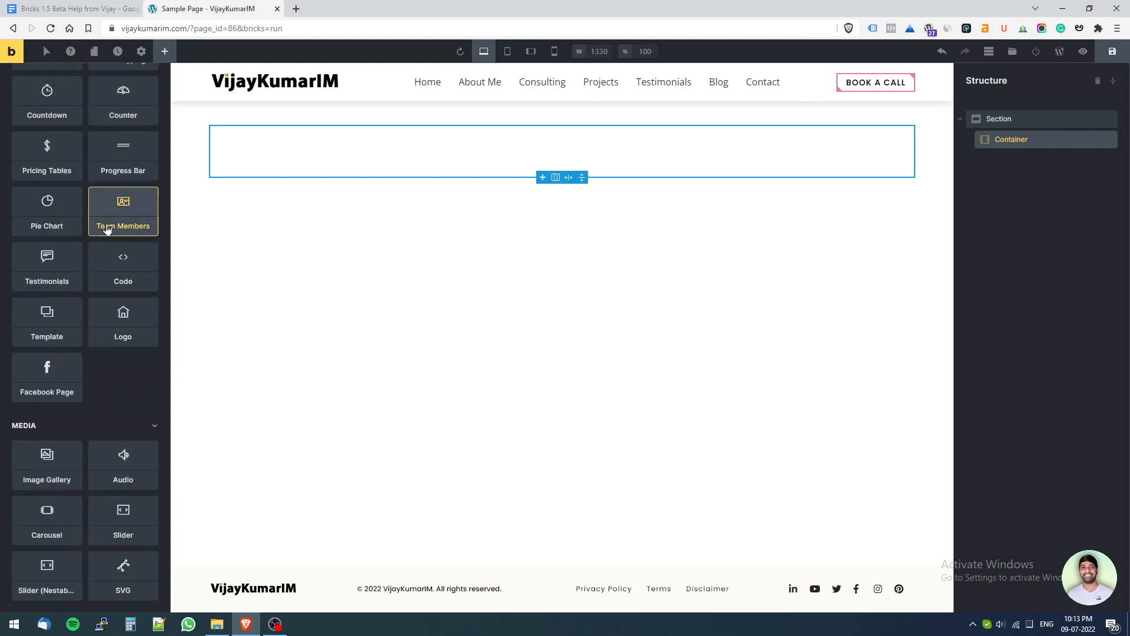
{"action": "scroll", "coordinate": [114, 316], "scroll_direction": "up", "scroll_amount": 10}
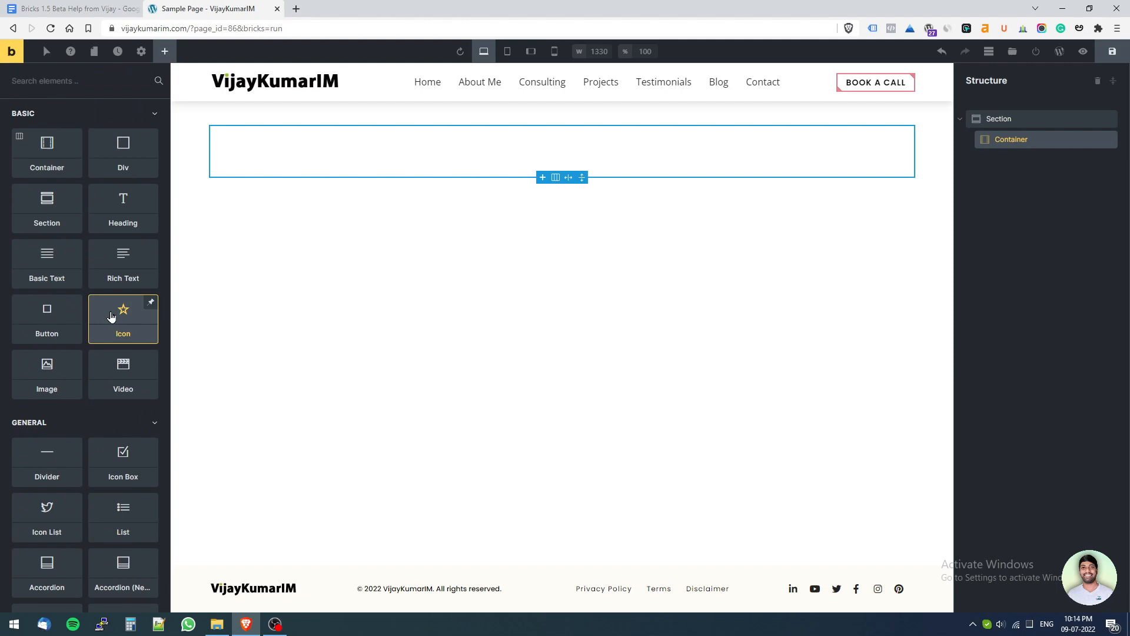
Highlight the notes item about allowing users to submit templates to the community.
{"action": "key", "text": "ctrl+Tab"}
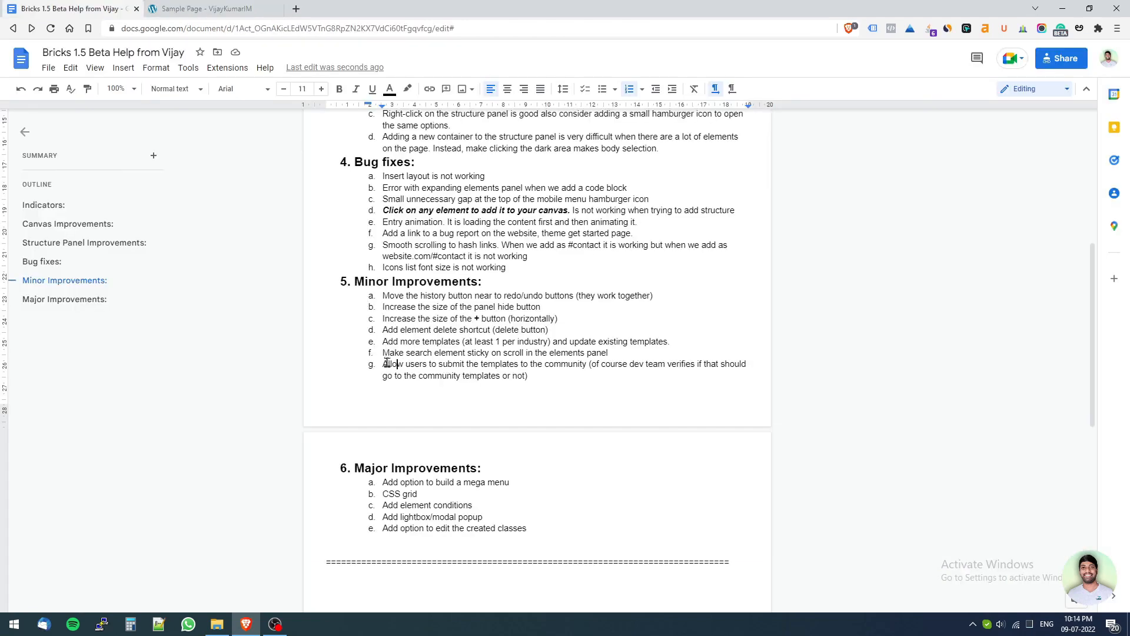
{"action": "left_click_drag", "start_coordinate": [387, 363], "coordinate": [536, 372]}
{"action": "left_click", "coordinate": [536, 371]}
{"action": "left_click_drag", "start_coordinate": [381, 365], "coordinate": [563, 377]}
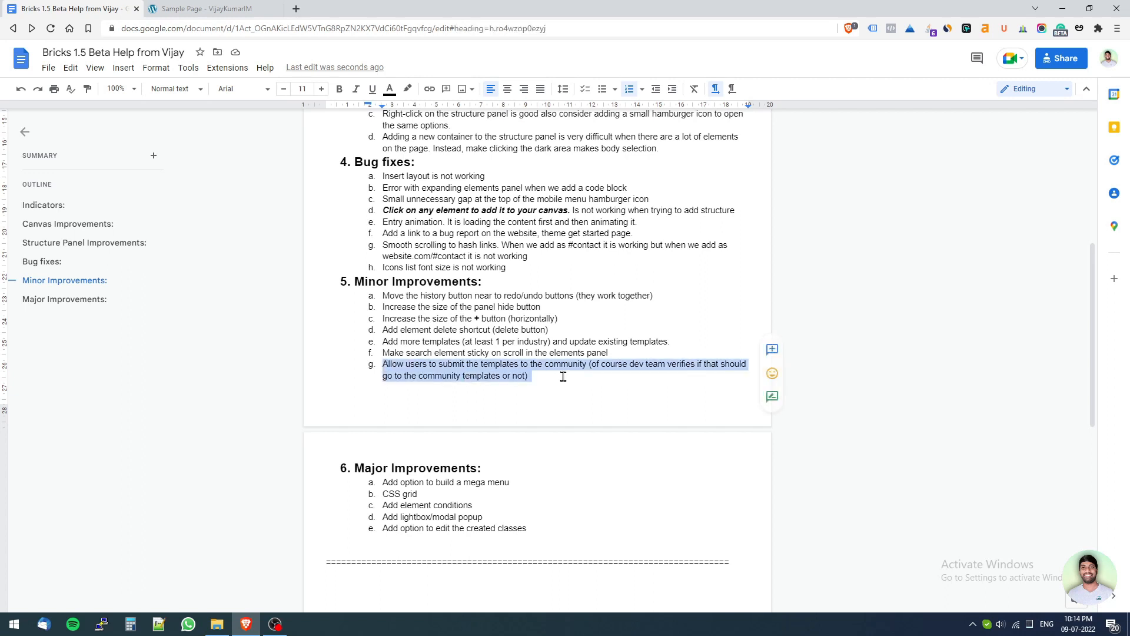
Return to the builder and examine the container's context options, including Save as template, without applying one.
{"action": "left_click", "coordinate": [240, 8]}
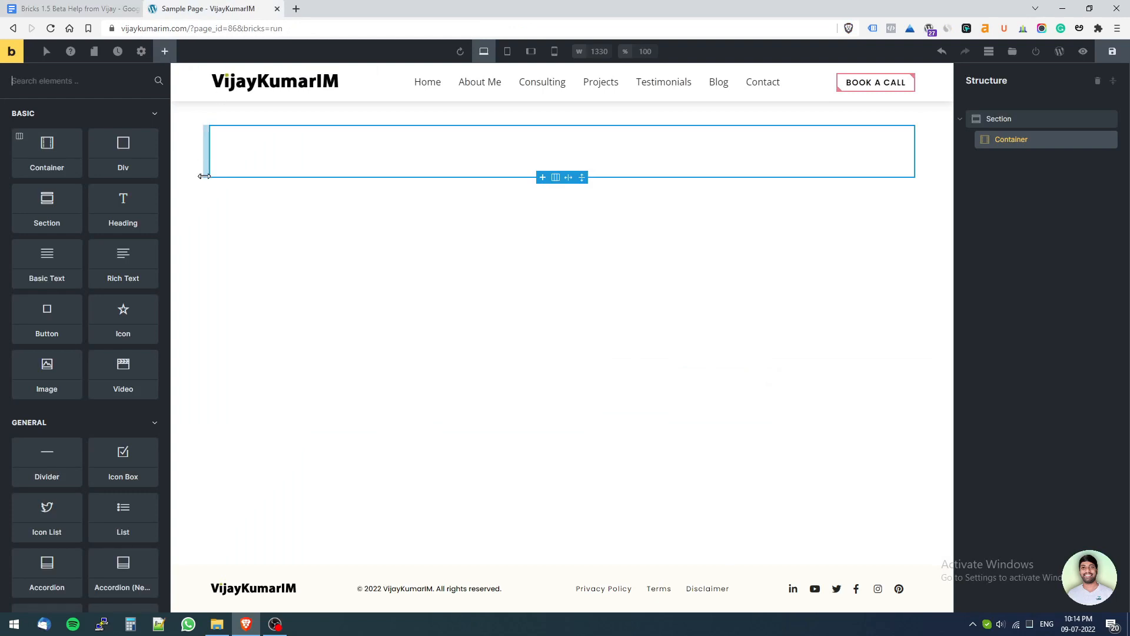
{"action": "left_click", "coordinate": [198, 180]}
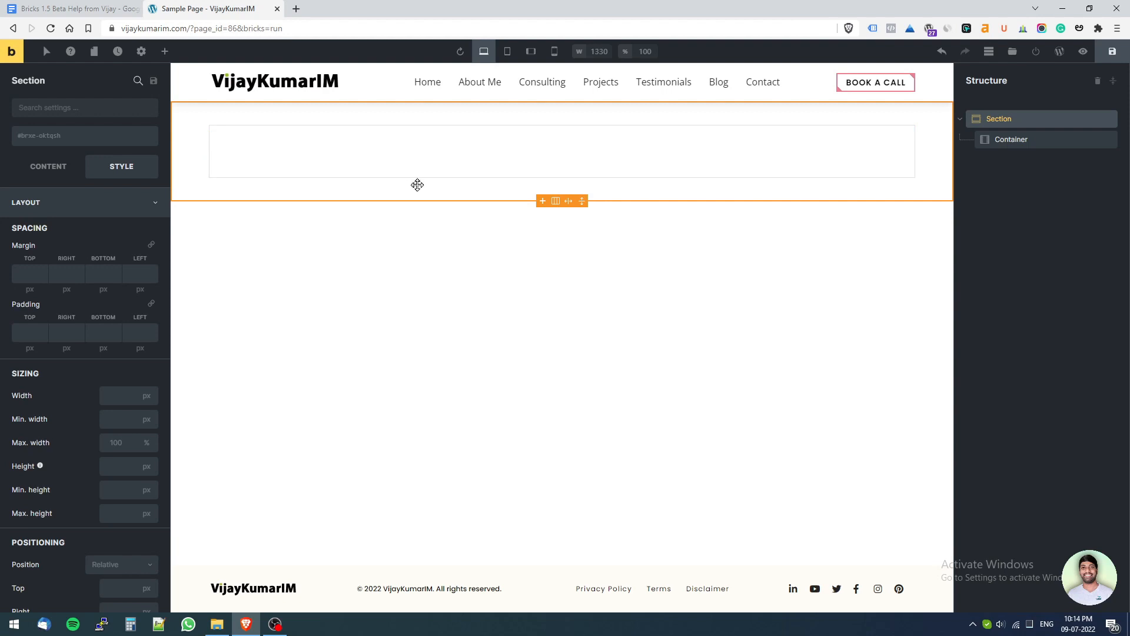
{"action": "right_click", "coordinate": [412, 152]}
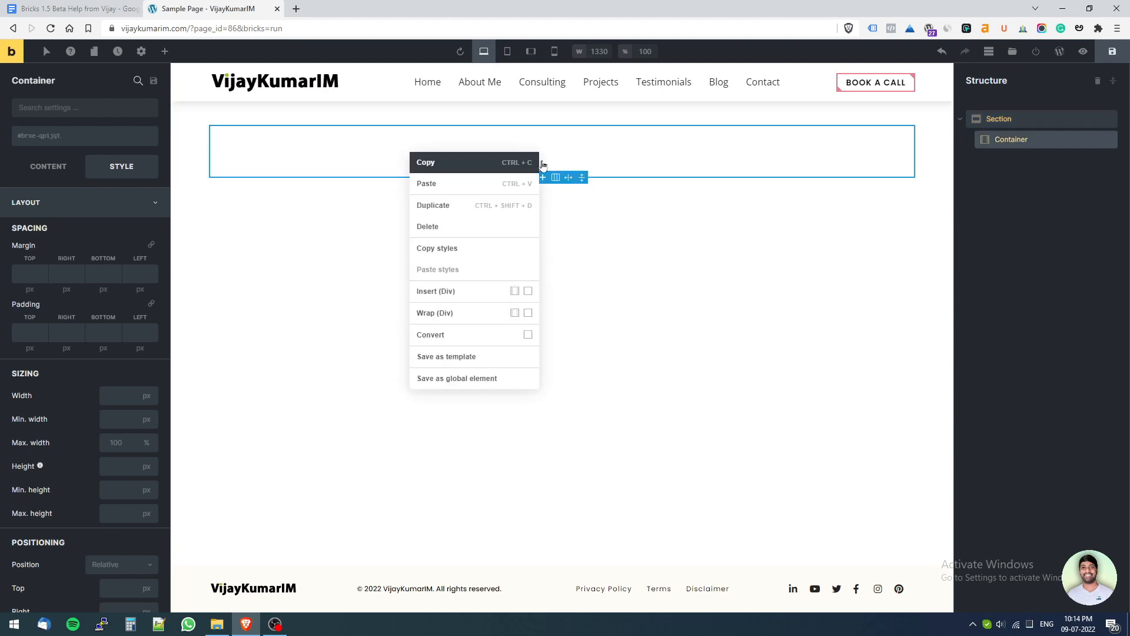
{"action": "left_click", "coordinate": [847, 231]}
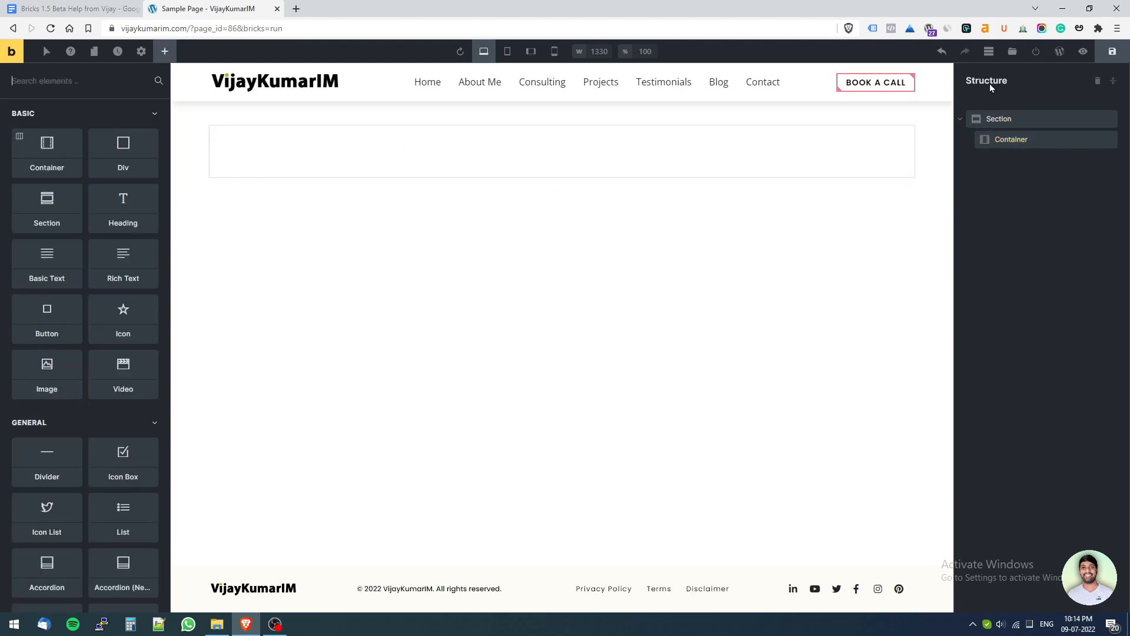
Open the template library and look through the unfiltered community templates.
{"action": "left_click", "coordinate": [1013, 51]}
{"action": "left_click", "coordinate": [412, 105]}
{"action": "scroll", "coordinate": [467, 334], "scroll_direction": "down", "scroll_amount": 8}
{"action": "scroll", "coordinate": [466, 335], "scroll_direction": "up", "scroll_amount": 8}
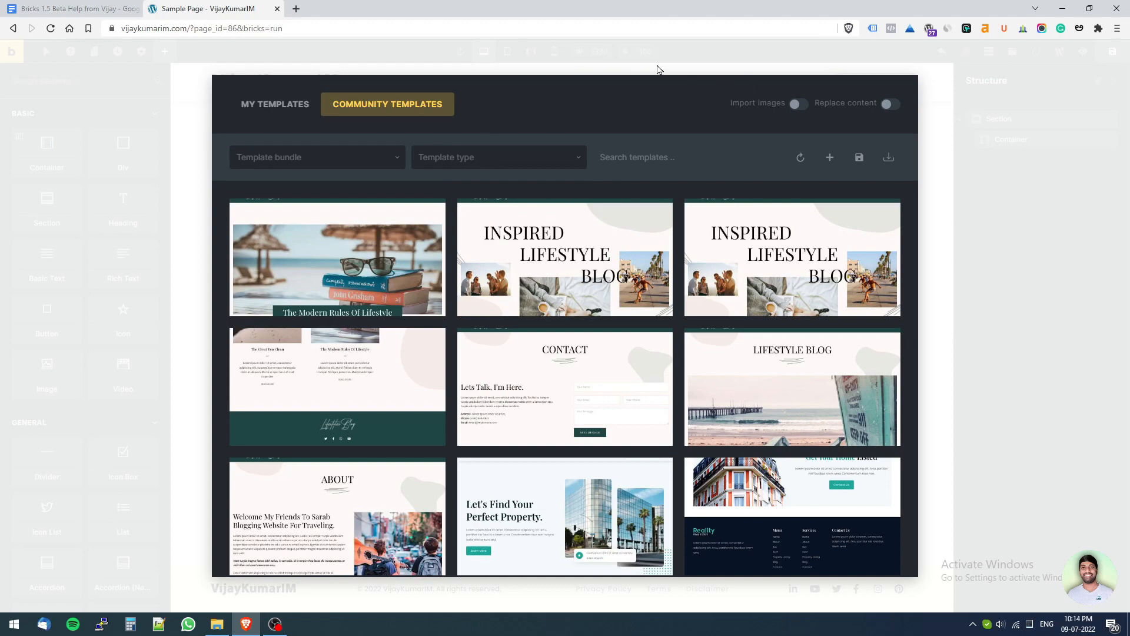
Return to the notes and highlight the Major Improvements heading.
{"action": "left_click", "coordinate": [105, 8]}
{"action": "scroll", "coordinate": [406, 483], "scroll_direction": "down", "scroll_amount": 5}
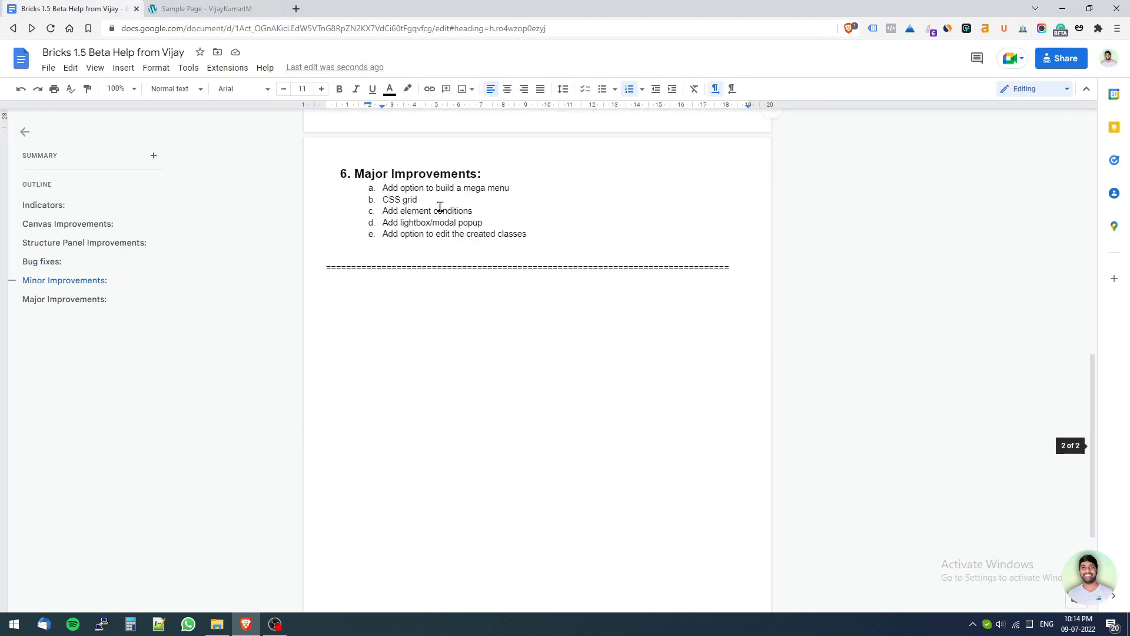
{"action": "scroll", "coordinate": [447, 329], "scroll_direction": "up", "scroll_amount": 2}
{"action": "left_click_drag", "start_coordinate": [354, 291], "coordinate": [452, 290]}
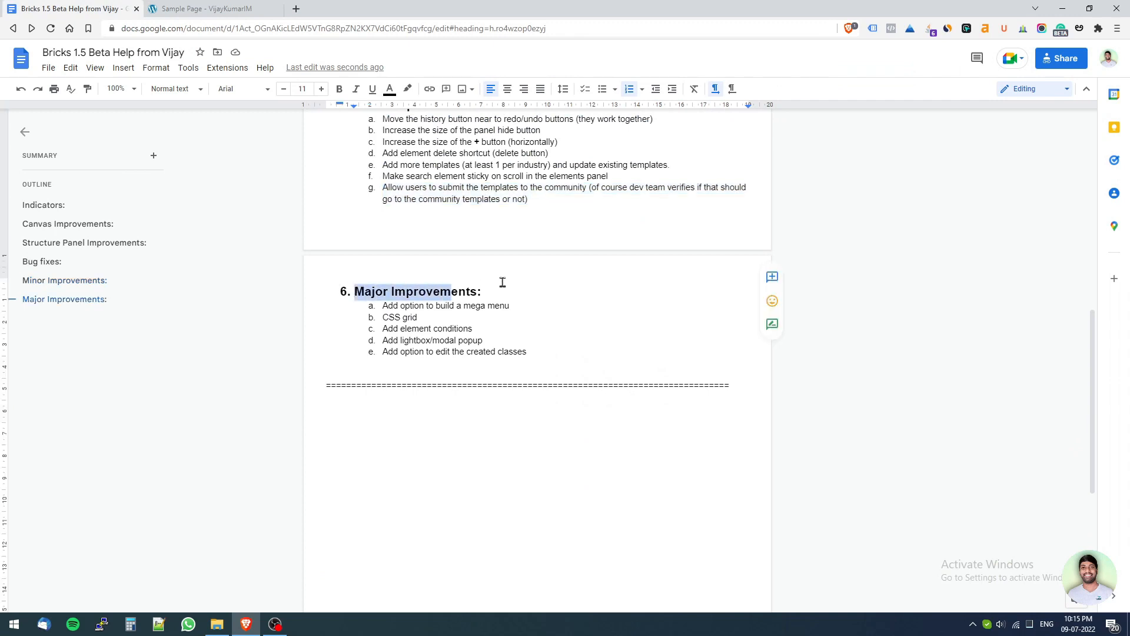
{"action": "triple_click", "coordinate": [474, 291]}
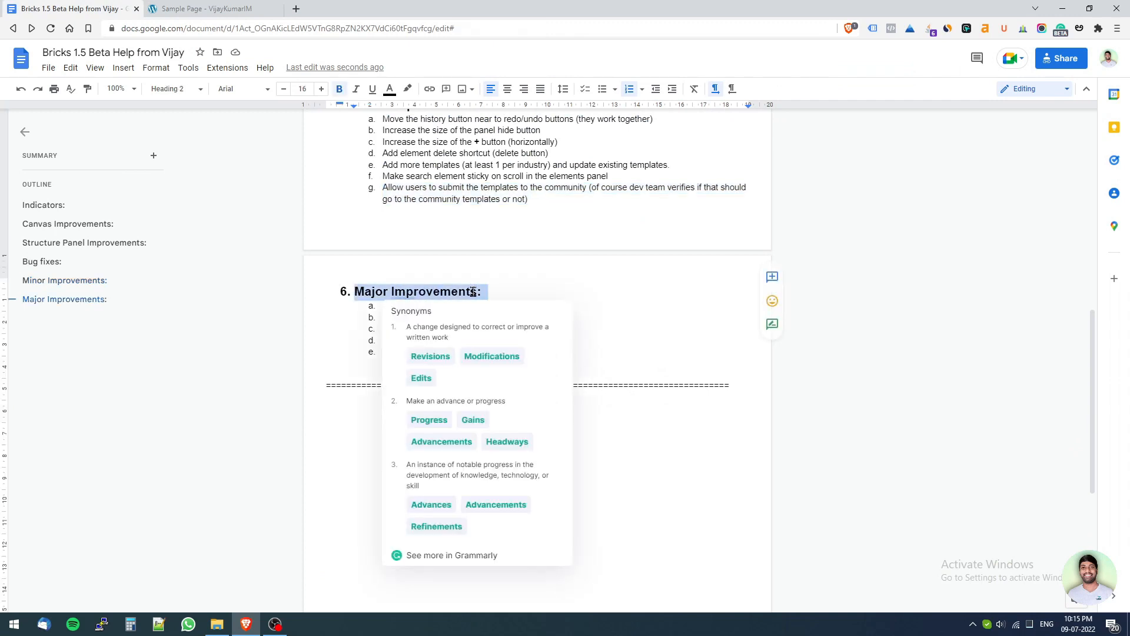
{"action": "left_click", "coordinate": [473, 291]}
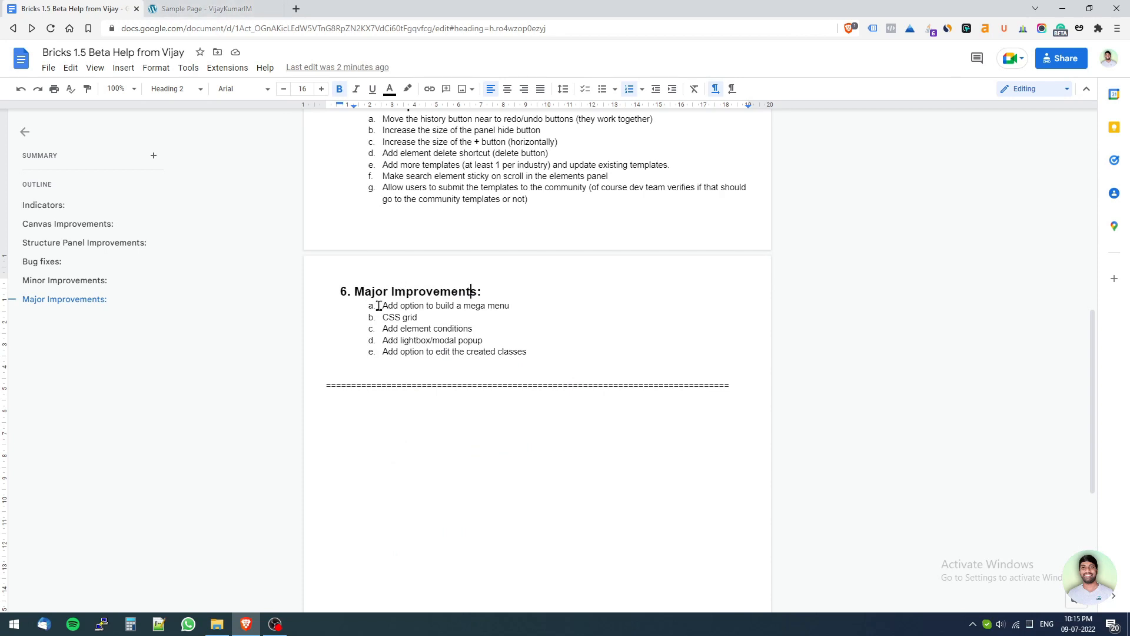
Review the Major Improvements list, pointing out the element conditions item and highlighting the lightbox/modal popup item.
{"action": "left_click_drag", "start_coordinate": [550, 351], "coordinate": [381, 306]}
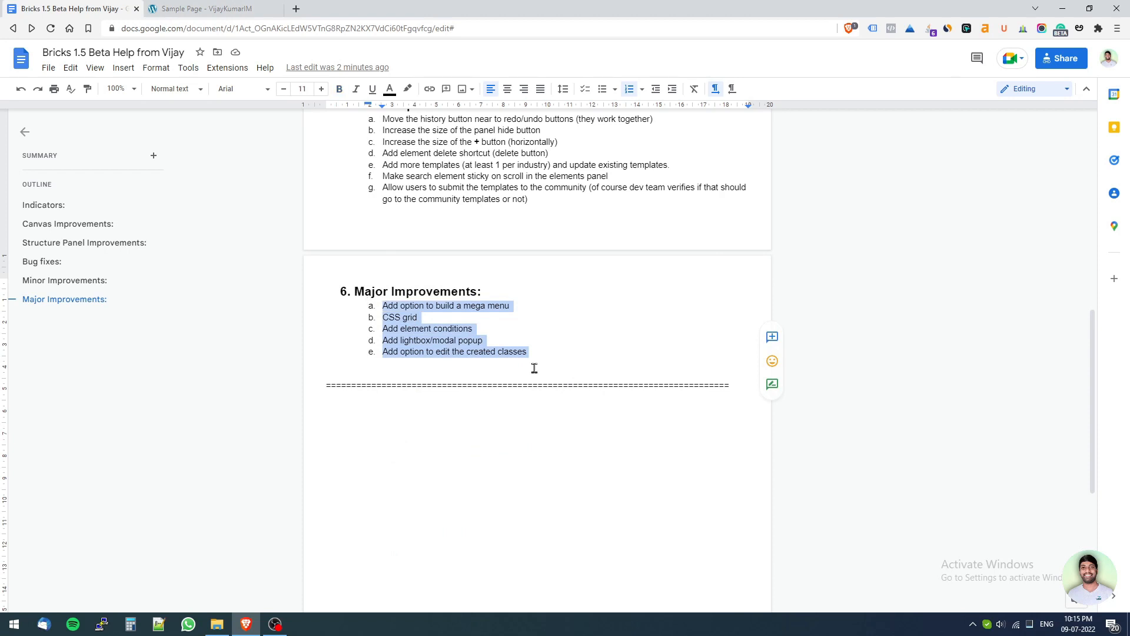
{"action": "left_click", "coordinate": [570, 367]}
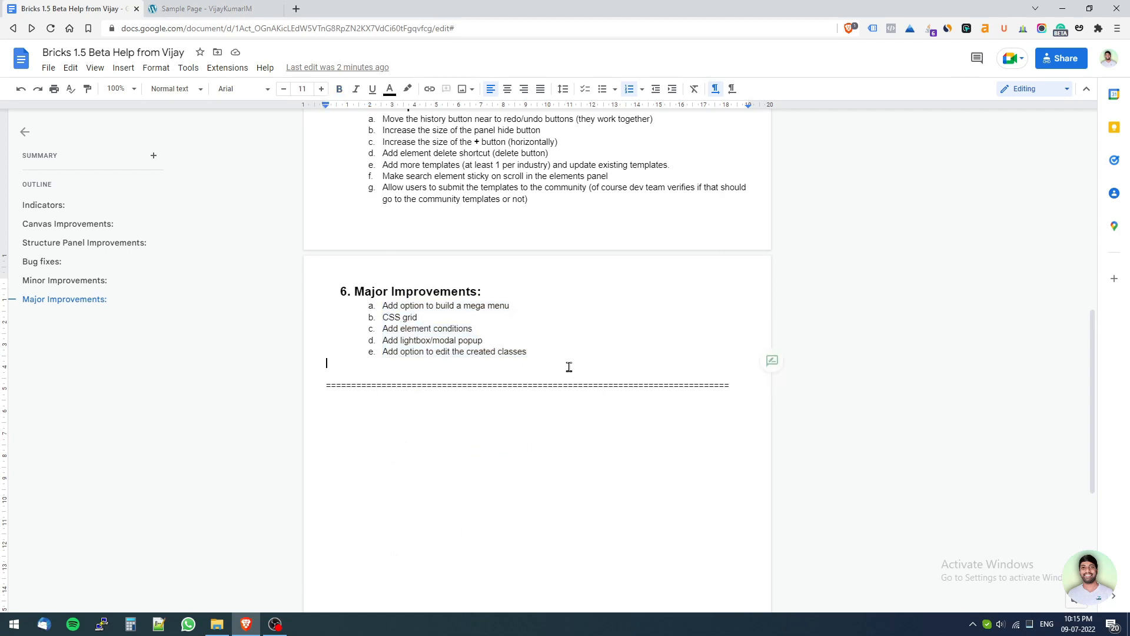
{"action": "left_click", "coordinate": [386, 328]}
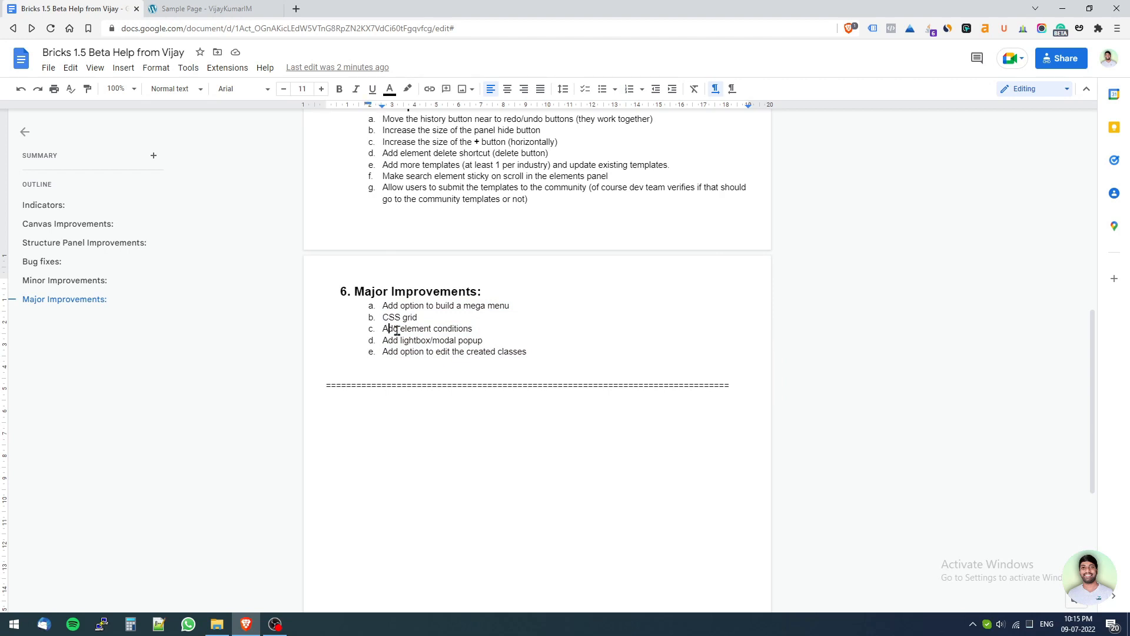
{"action": "triple_click", "coordinate": [451, 326]}
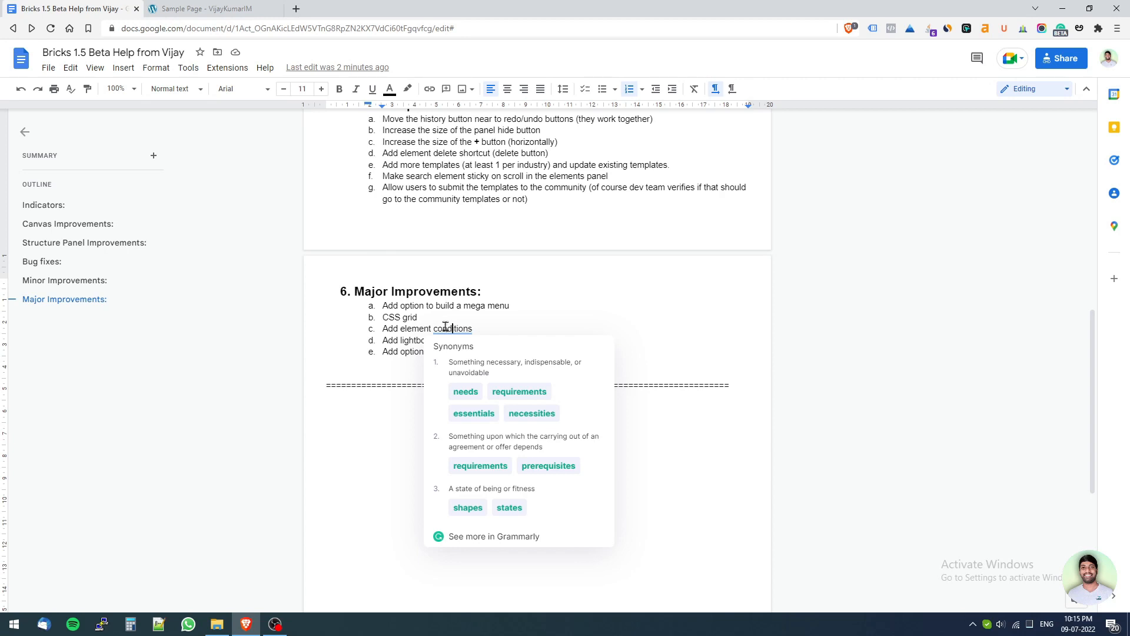
{"action": "left_click_drag", "start_coordinate": [487, 340], "coordinate": [380, 344]}
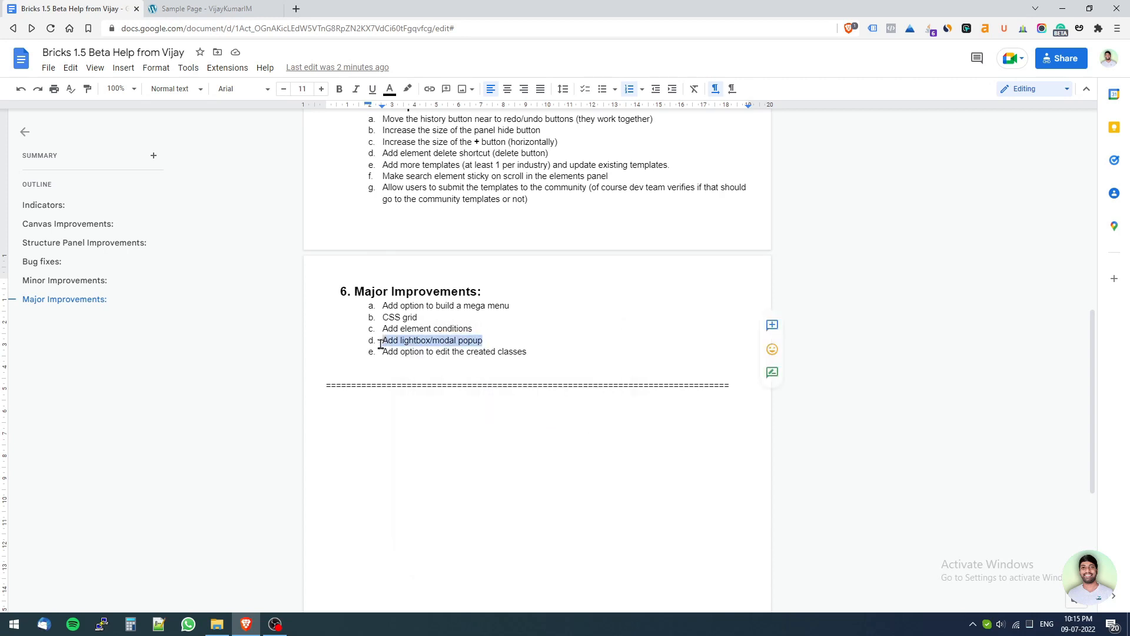
Glance at the builder, and highlight the notes item about adding an option to edit the created classes.
{"action": "left_click", "coordinate": [187, 9]}
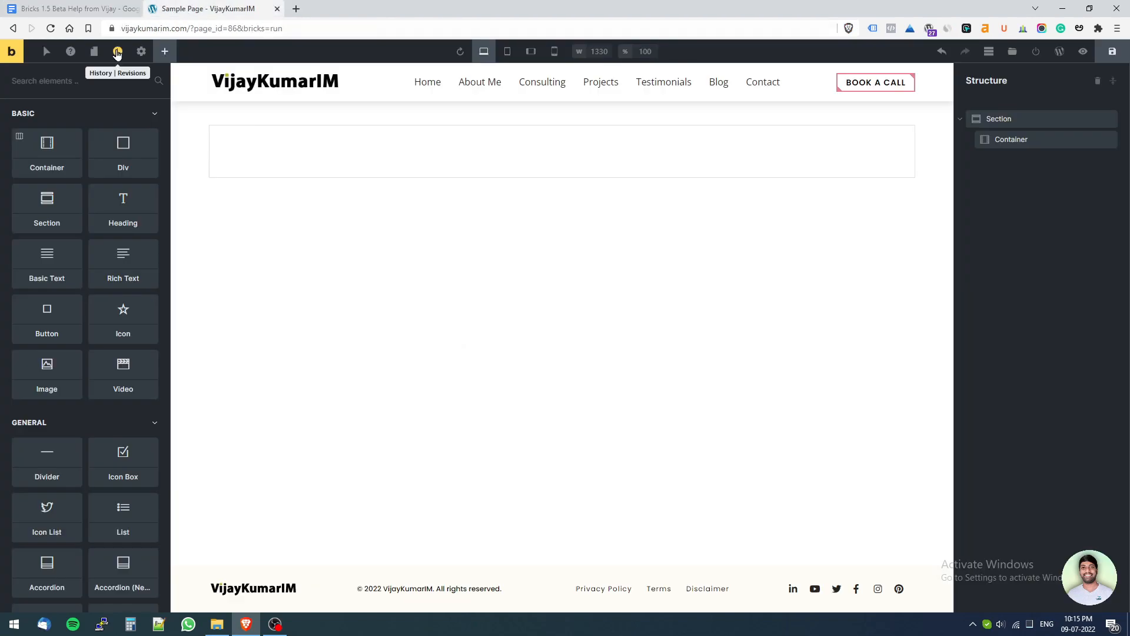
{"action": "left_click", "coordinate": [53, 13]}
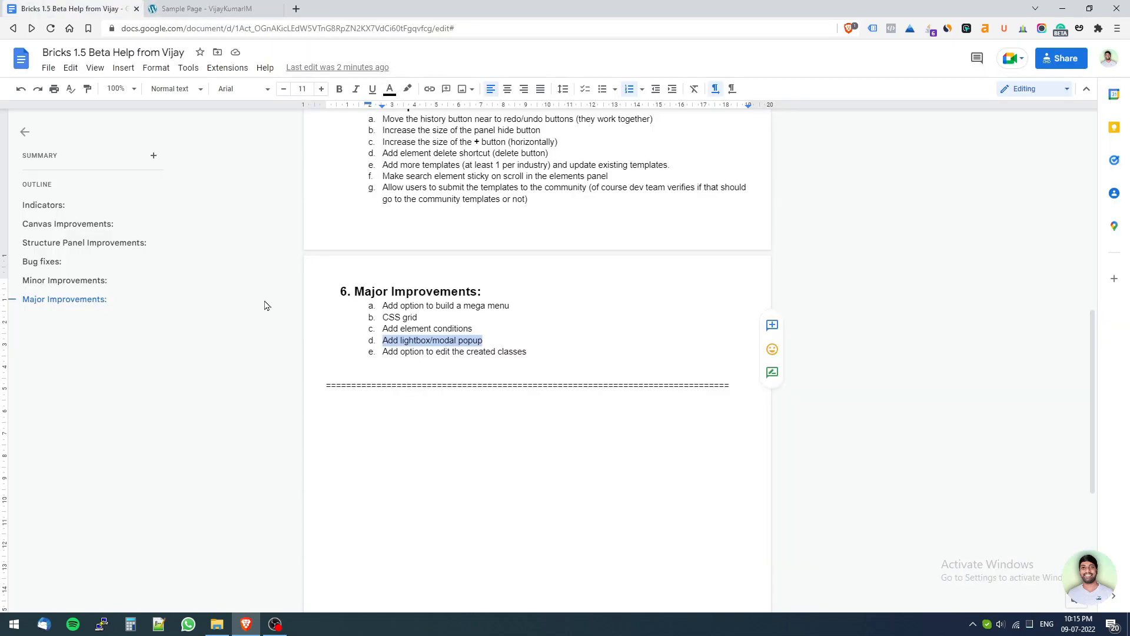
{"action": "left_click", "coordinate": [422, 359]}
{"action": "left_click_drag", "start_coordinate": [541, 349], "coordinate": [378, 352]}
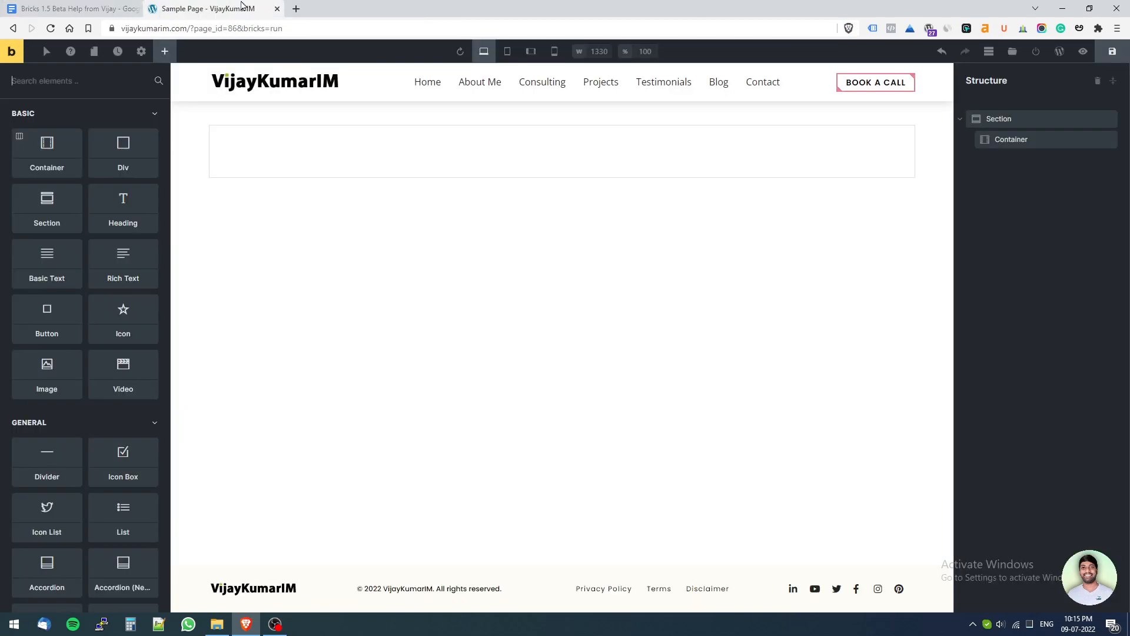
Add a Div element to the page in the builder, and select the container inside the section.
{"action": "left_click", "coordinate": [206, 9]}
{"action": "left_click", "coordinate": [123, 154]}
{"action": "left_click", "coordinate": [354, 159]}
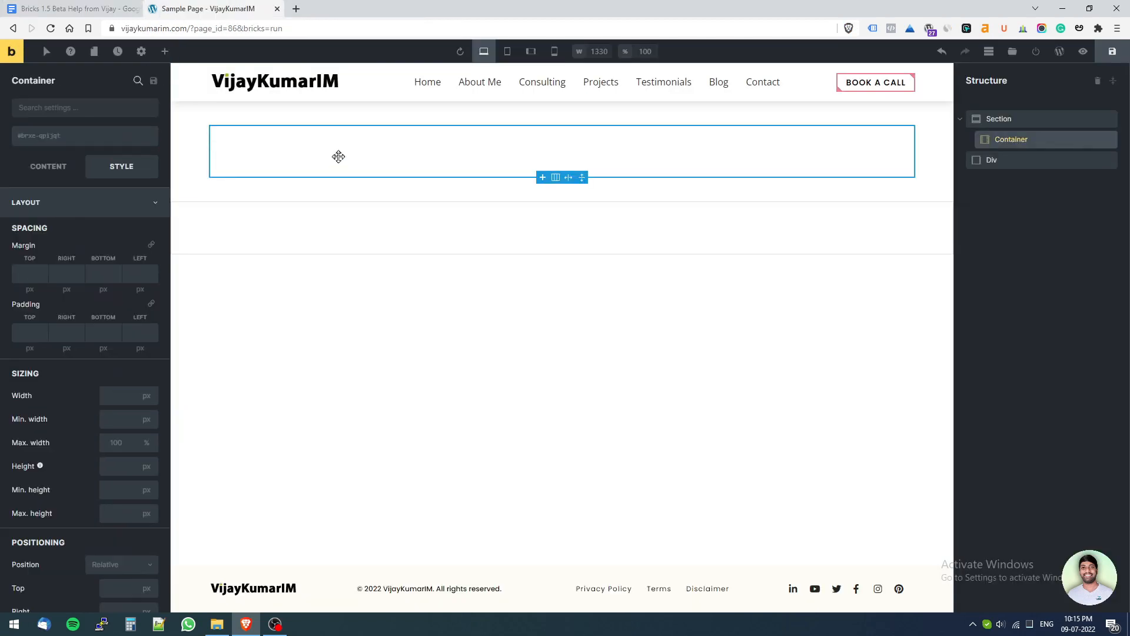
Examine the container's CSS class list and the options offered for existing classes, hide the settings search, and select the Div.
{"action": "left_click", "coordinate": [70, 137]}
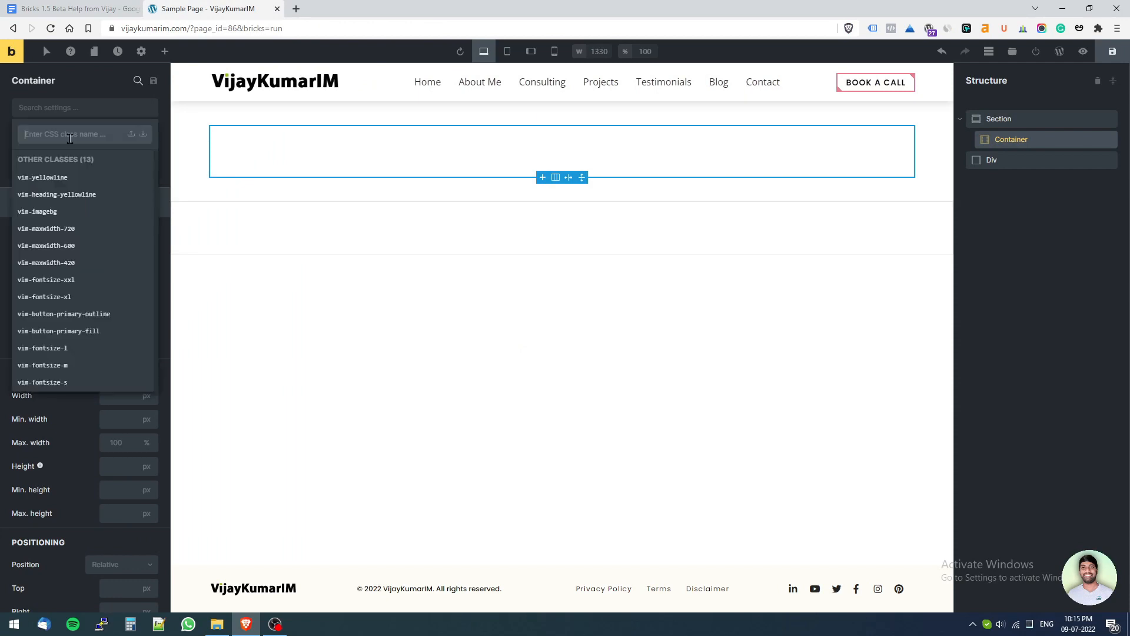
{"action": "left_click", "coordinate": [138, 81]}
{"action": "left_click", "coordinate": [105, 107]}
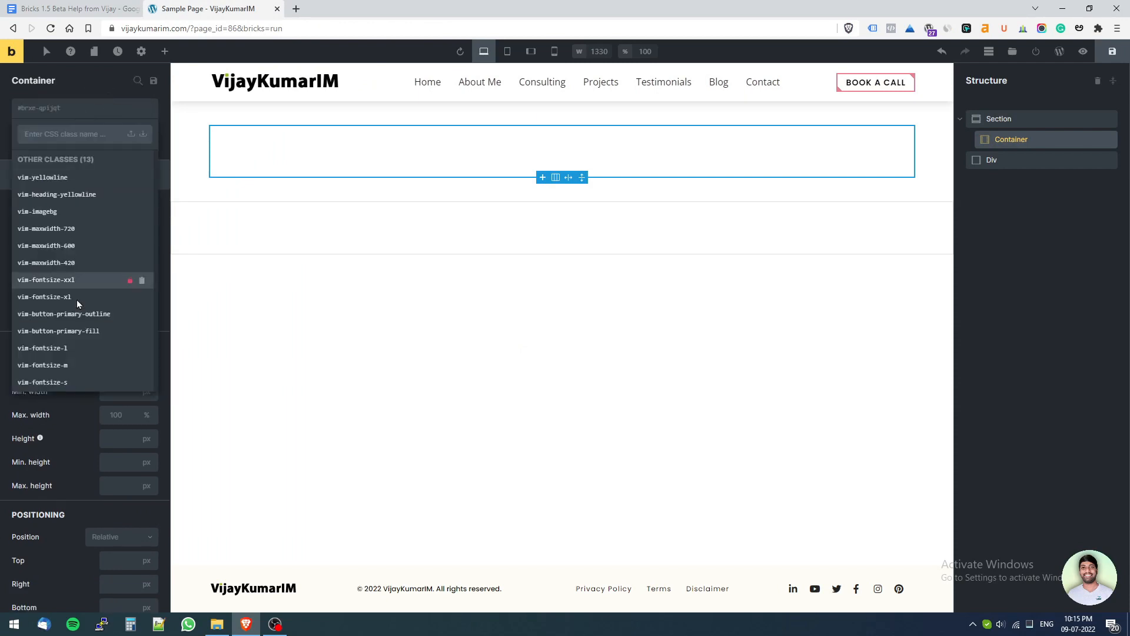
{"action": "left_click", "coordinate": [1, 111]}
{"action": "left_click", "coordinate": [45, 112]}
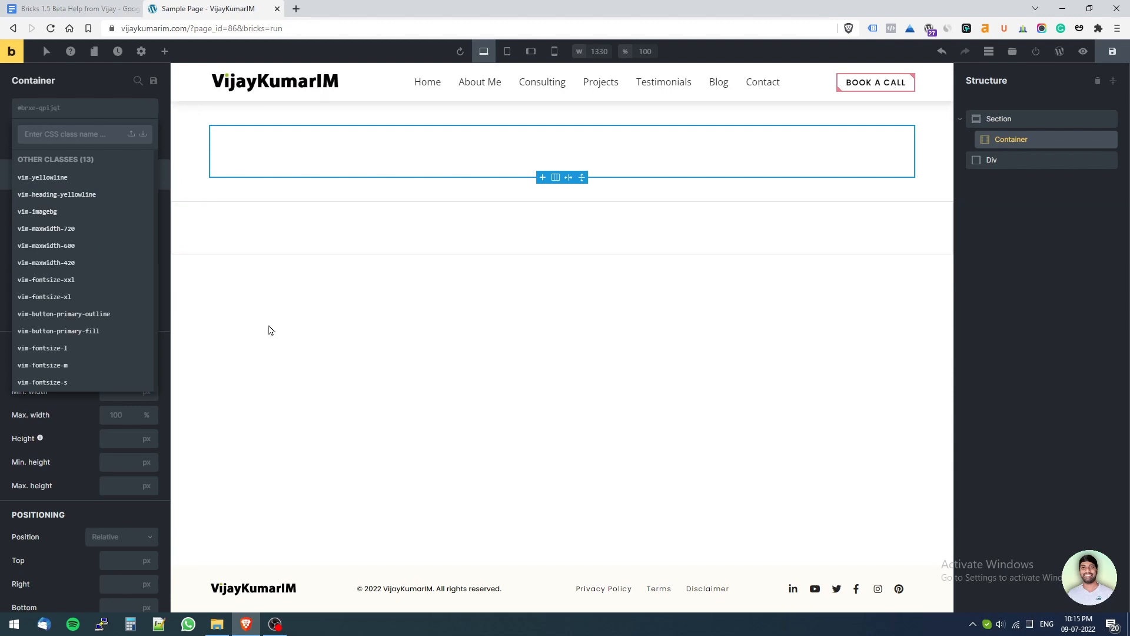
{"action": "left_click", "coordinate": [274, 211]}
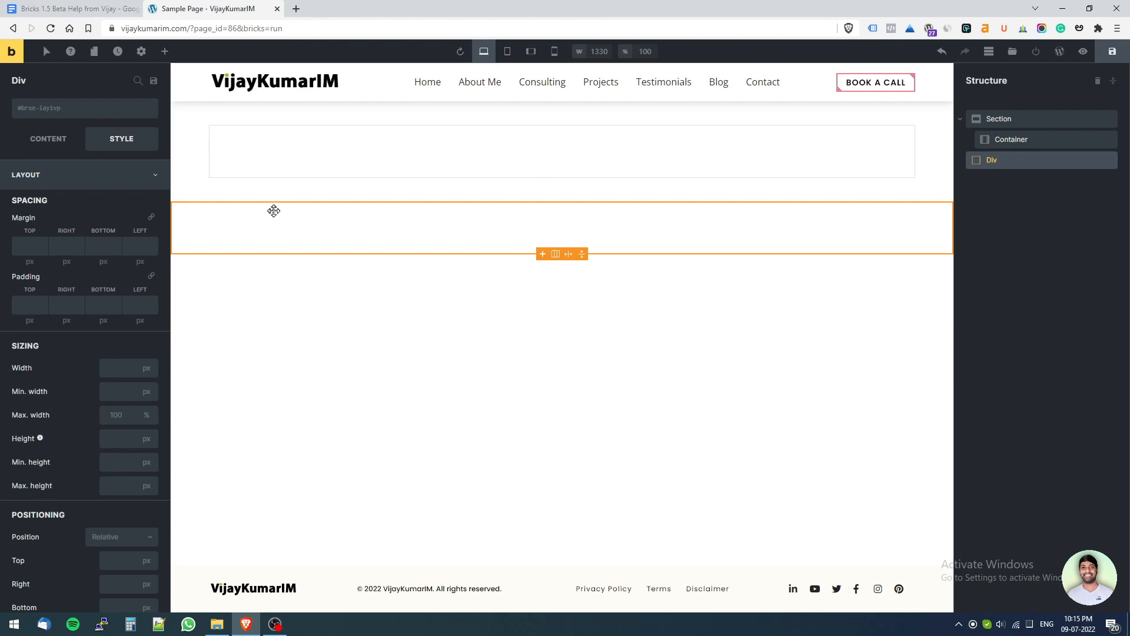
Review the notes from the Indicators section through the structure panel and bug fix items, and return to the builder.
{"action": "left_click", "coordinate": [106, 8]}
{"action": "scroll", "coordinate": [414, 400], "scroll_direction": "up", "scroll_amount": 6}
{"action": "scroll", "coordinate": [414, 400], "scroll_direction": "up", "scroll_amount": 12}
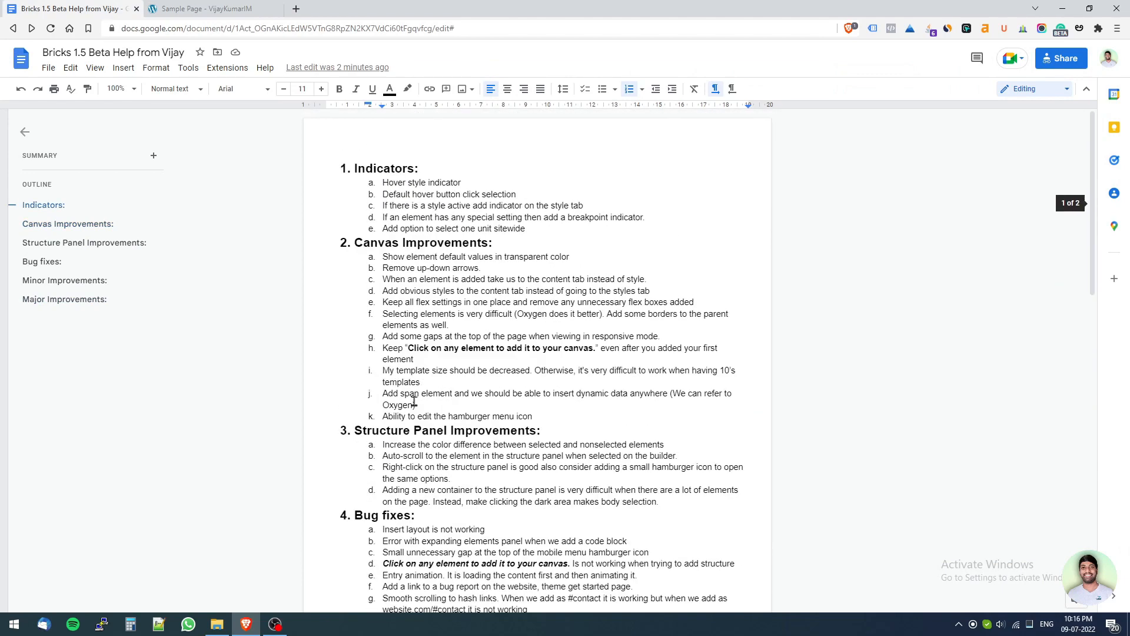
{"action": "scroll", "coordinate": [414, 402], "scroll_direction": "down", "scroll_amount": 3}
{"action": "scroll", "coordinate": [414, 402], "scroll_direction": "up", "scroll_amount": 3}
{"action": "left_click", "coordinate": [356, 170]}
{"action": "left_click_drag", "start_coordinate": [365, 182], "coordinate": [461, 512]}
{"action": "scroll", "coordinate": [467, 512], "scroll_direction": "down", "scroll_amount": 3}
{"action": "scroll", "coordinate": [467, 512], "scroll_direction": "up", "scroll_amount": 3}
{"action": "left_click", "coordinate": [203, 10]}
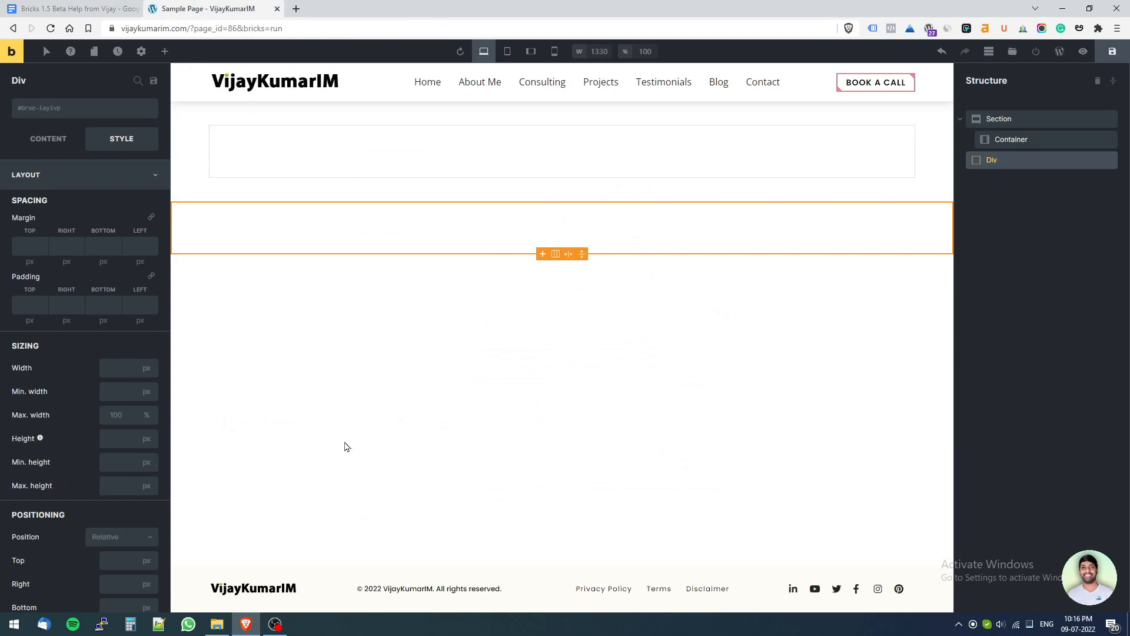